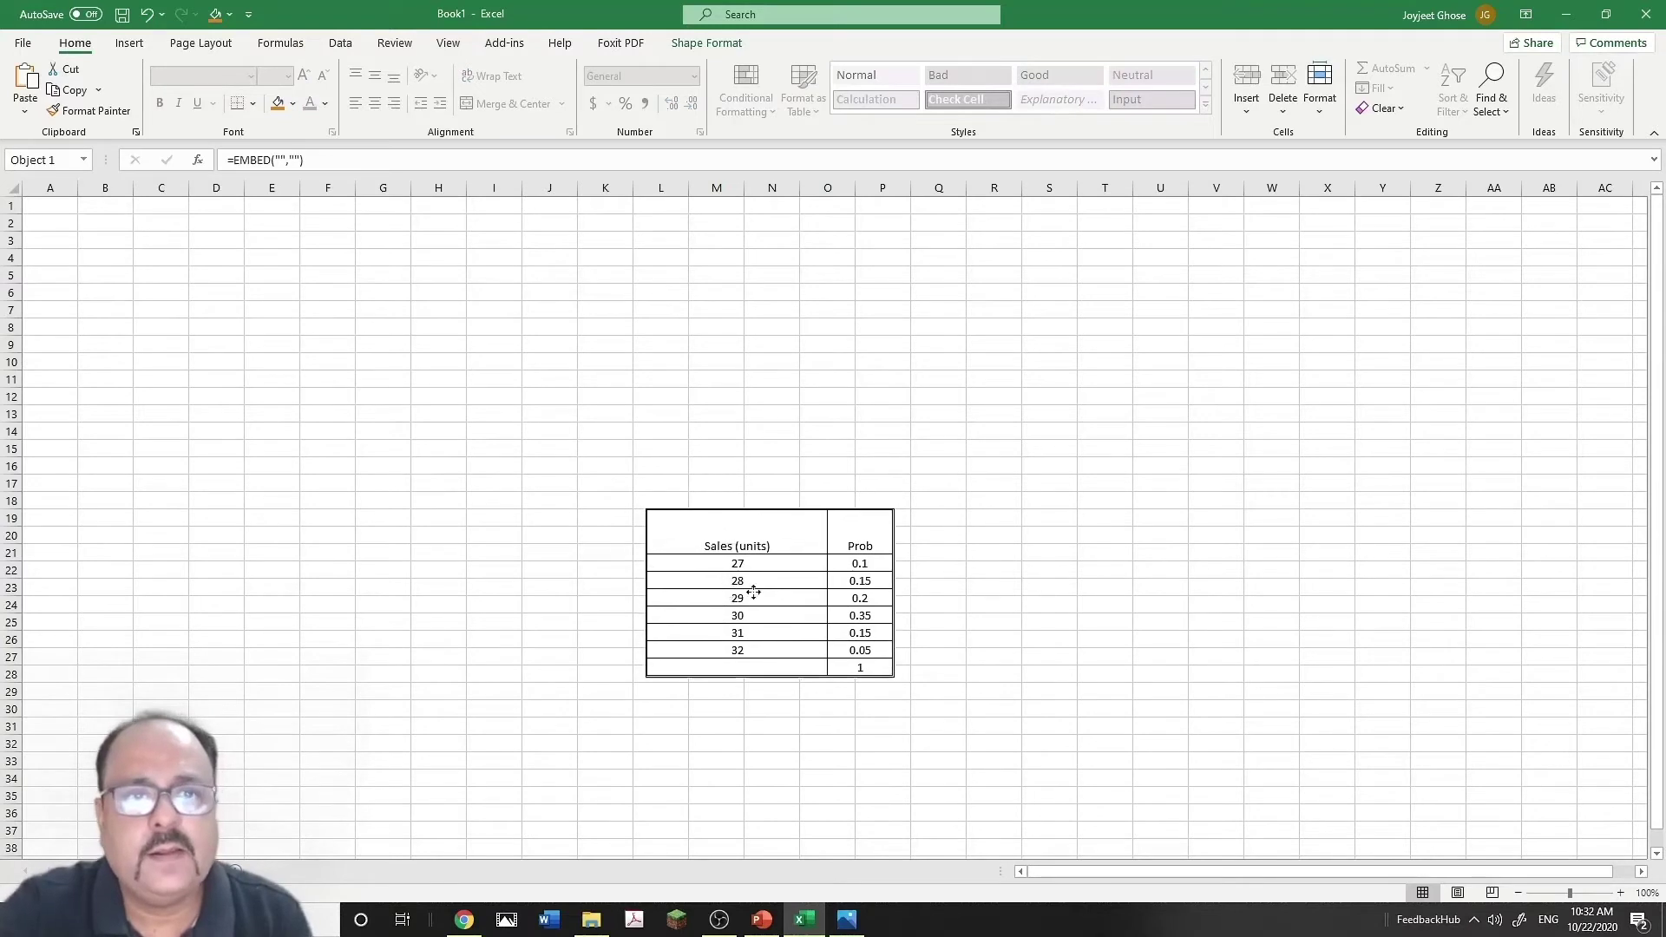
- Add the column headings Sales in J3 and Prob in K3
left_click(570, 247)
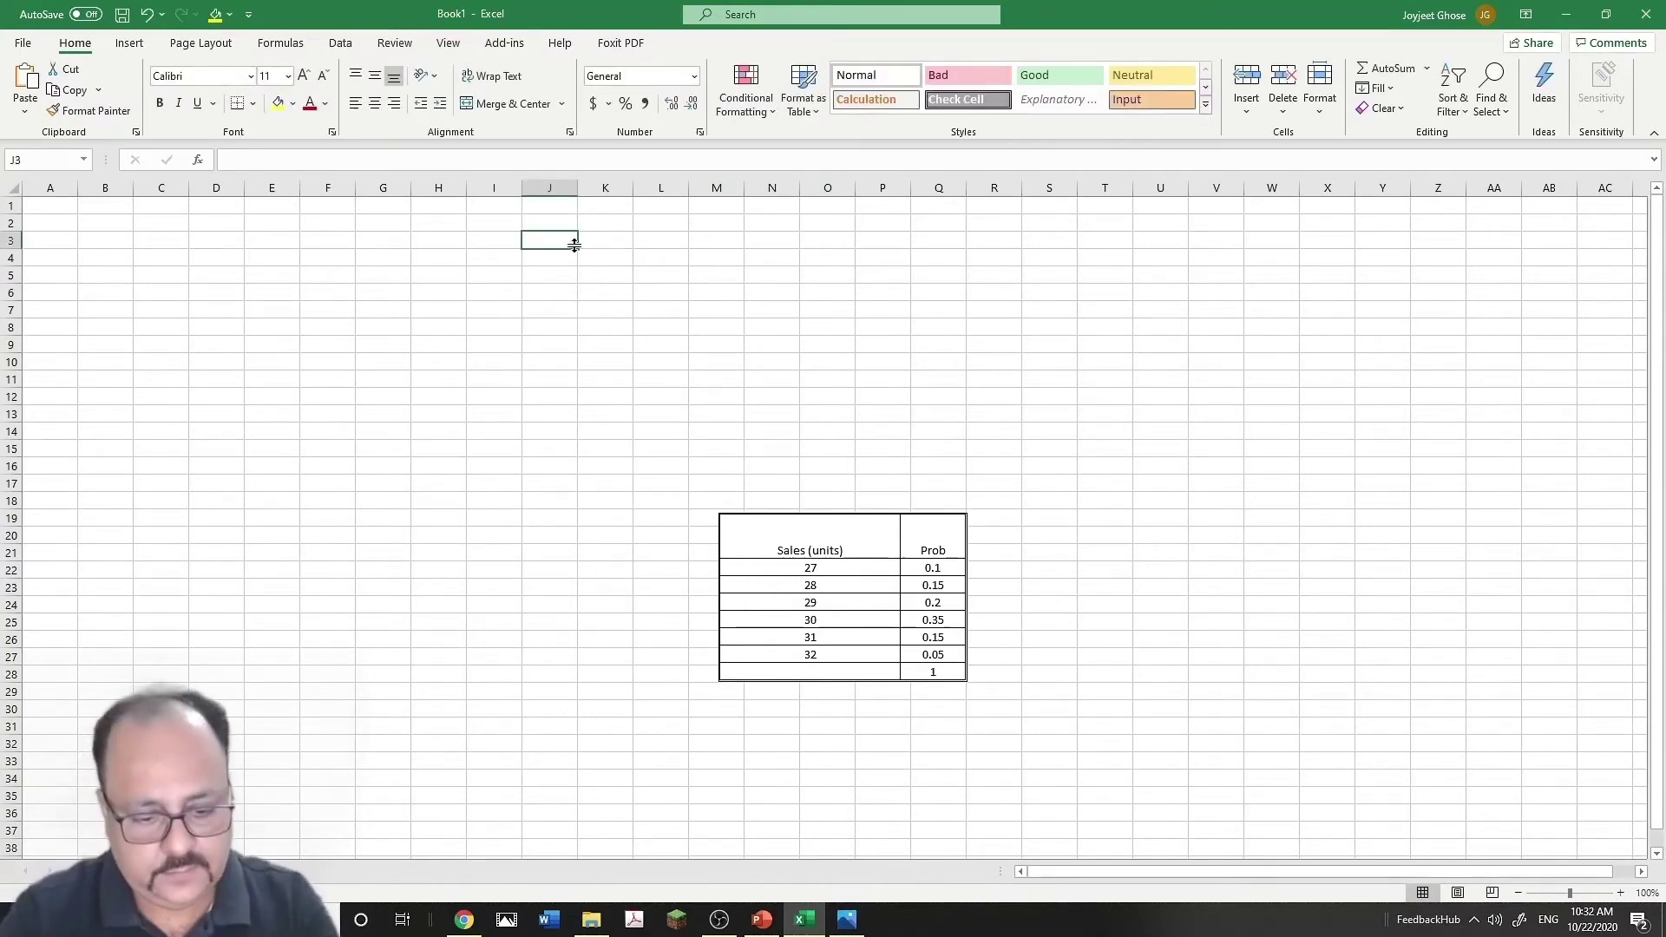
type("Sales")
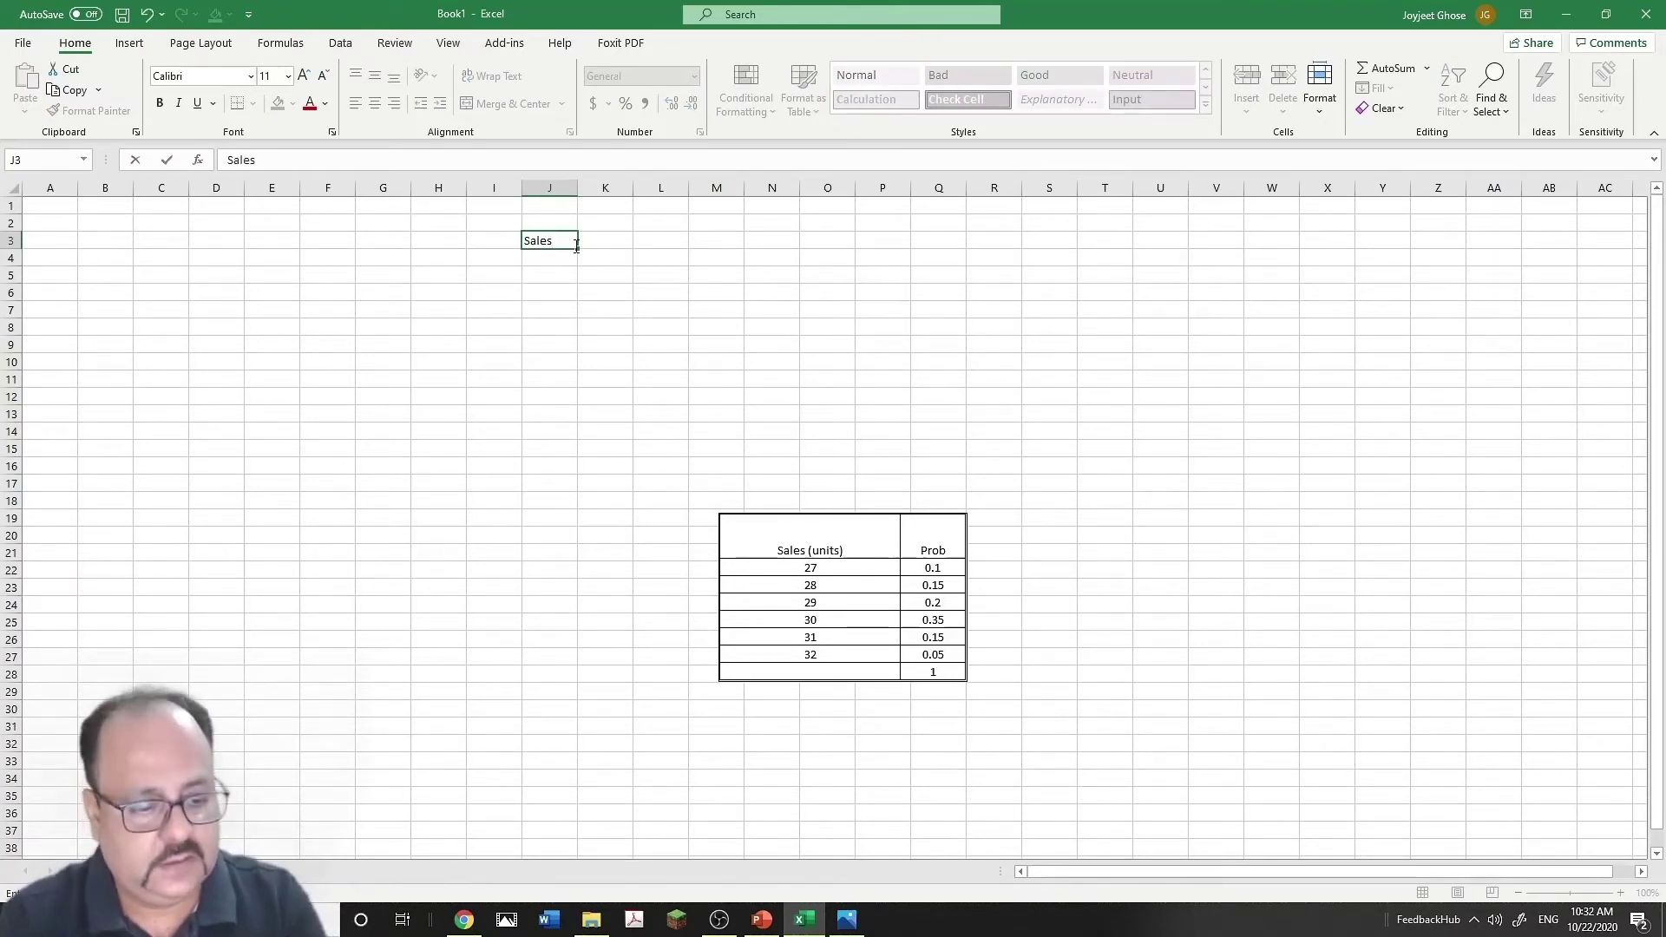
key("Tab")
type("Pro")
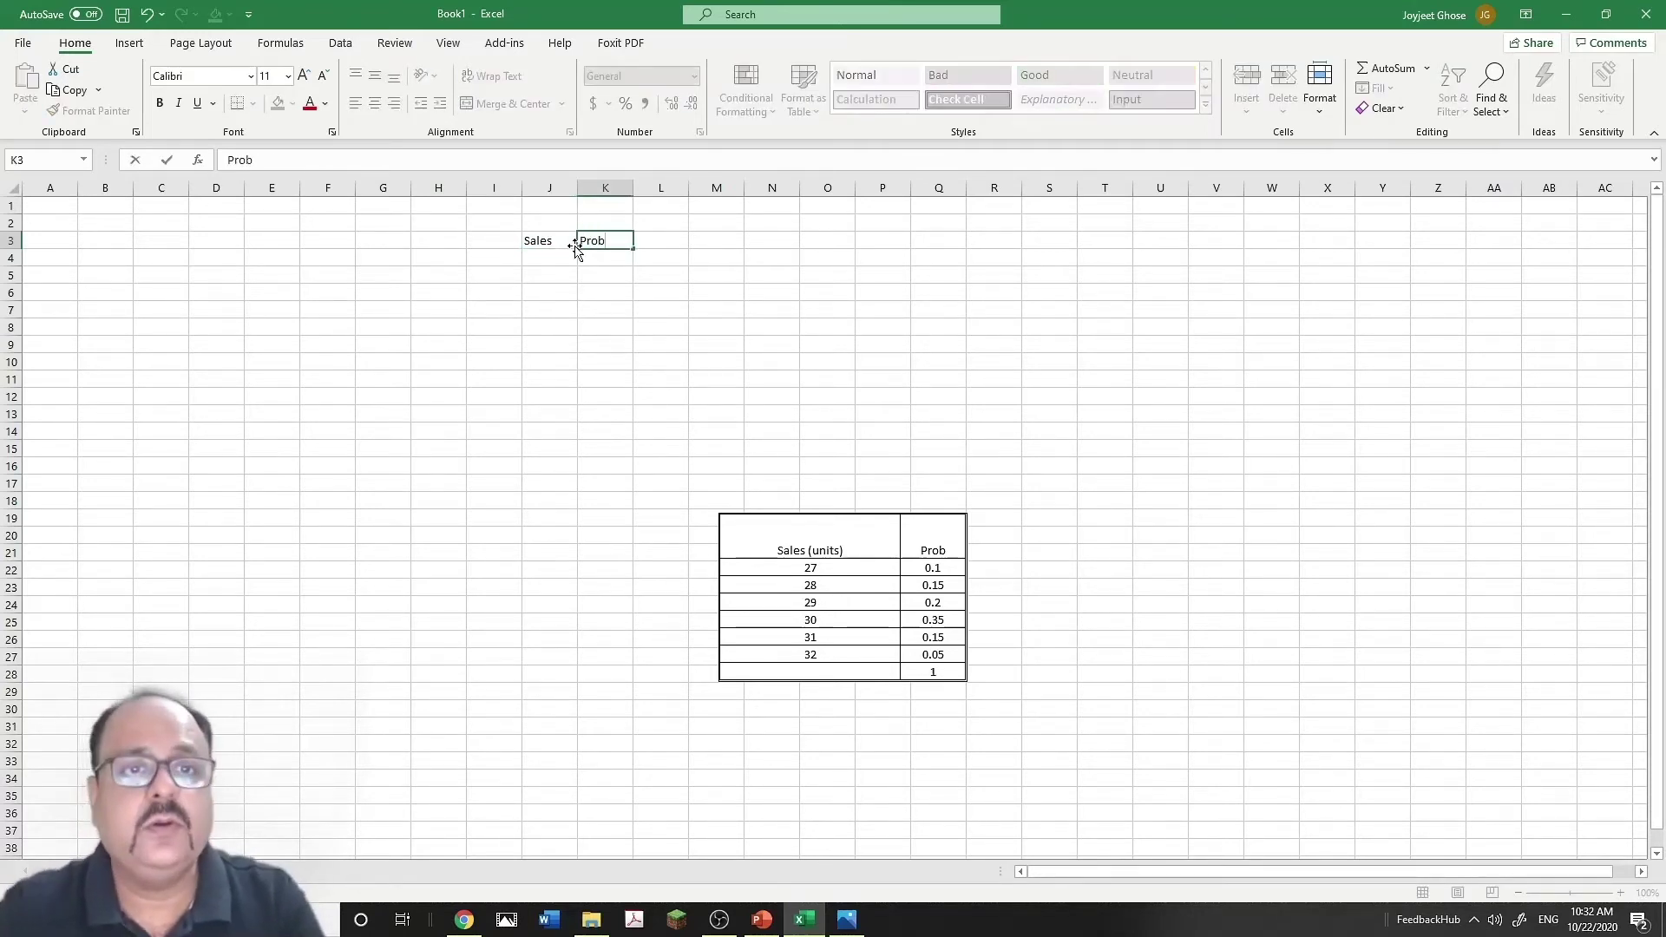
type("b")
- Fill J4:J9 under Sales with the values 27, 28, 29, 30, 31 and 32
left_click(548, 261)
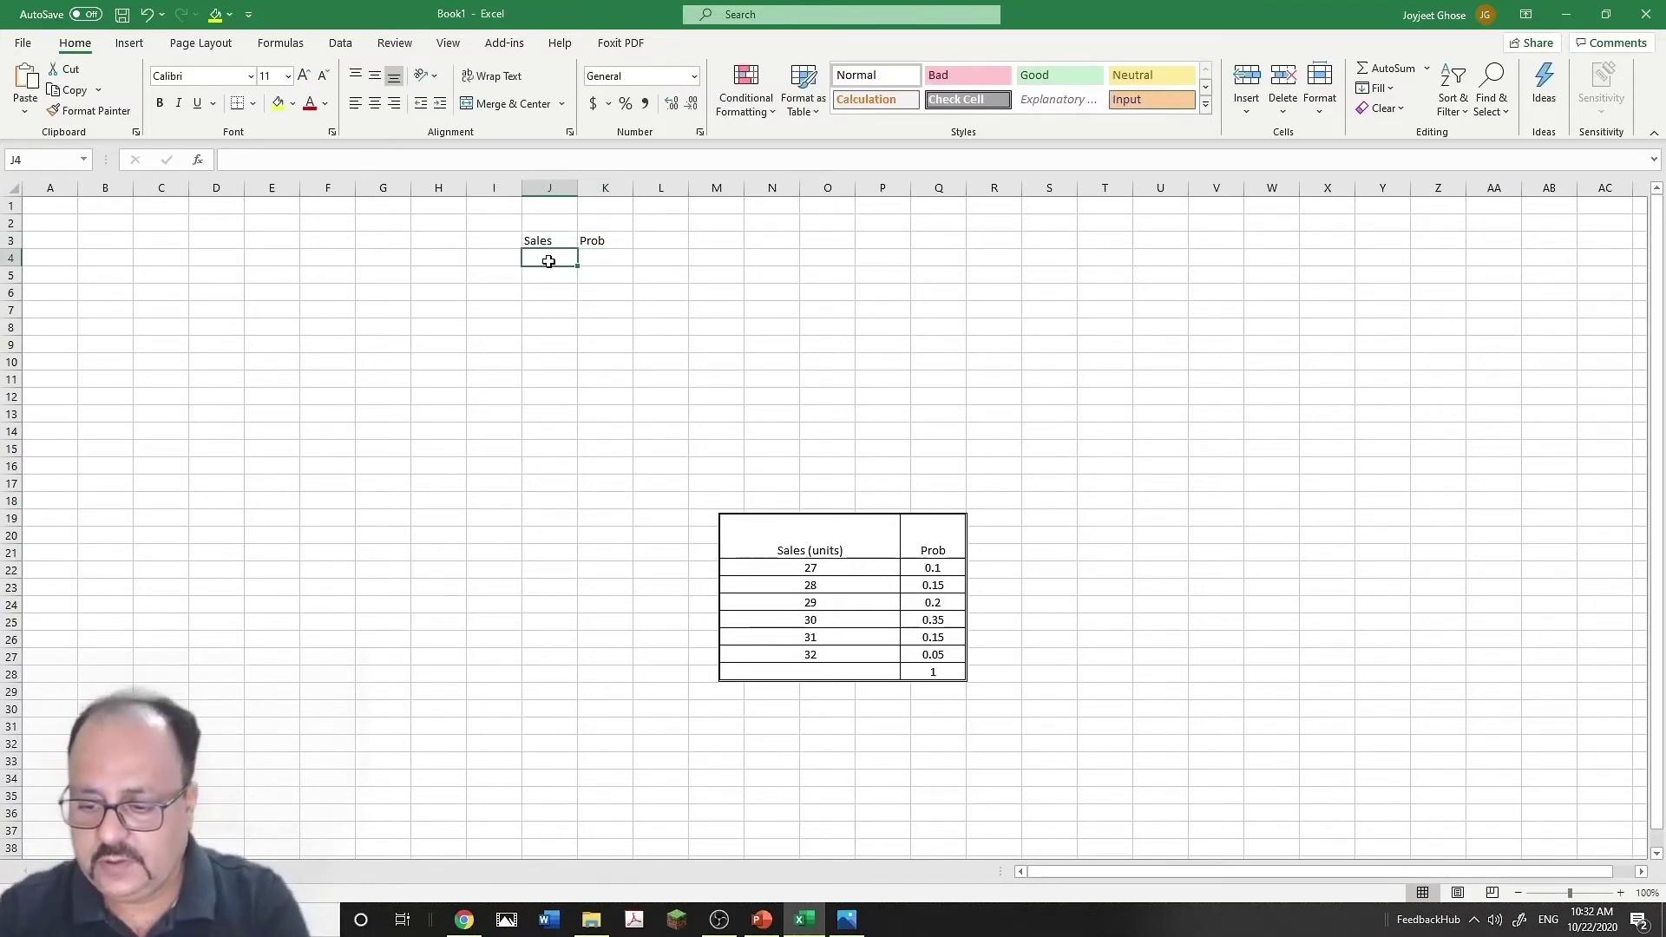
type("27")
key("Return")
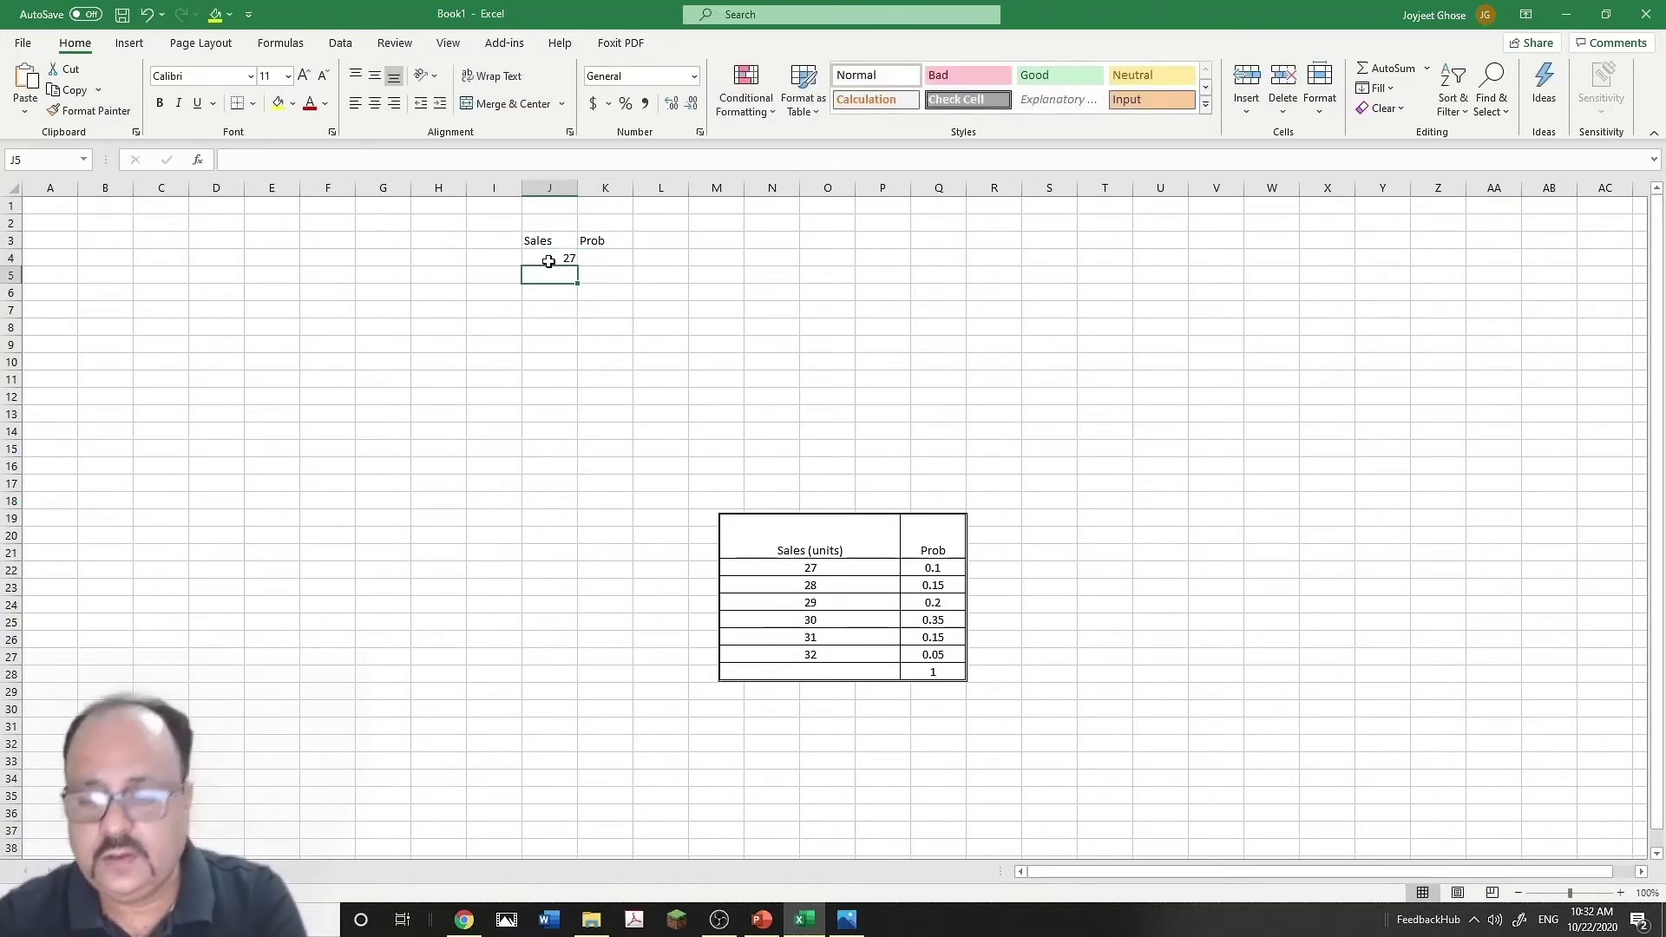
type("28")
key("Return")
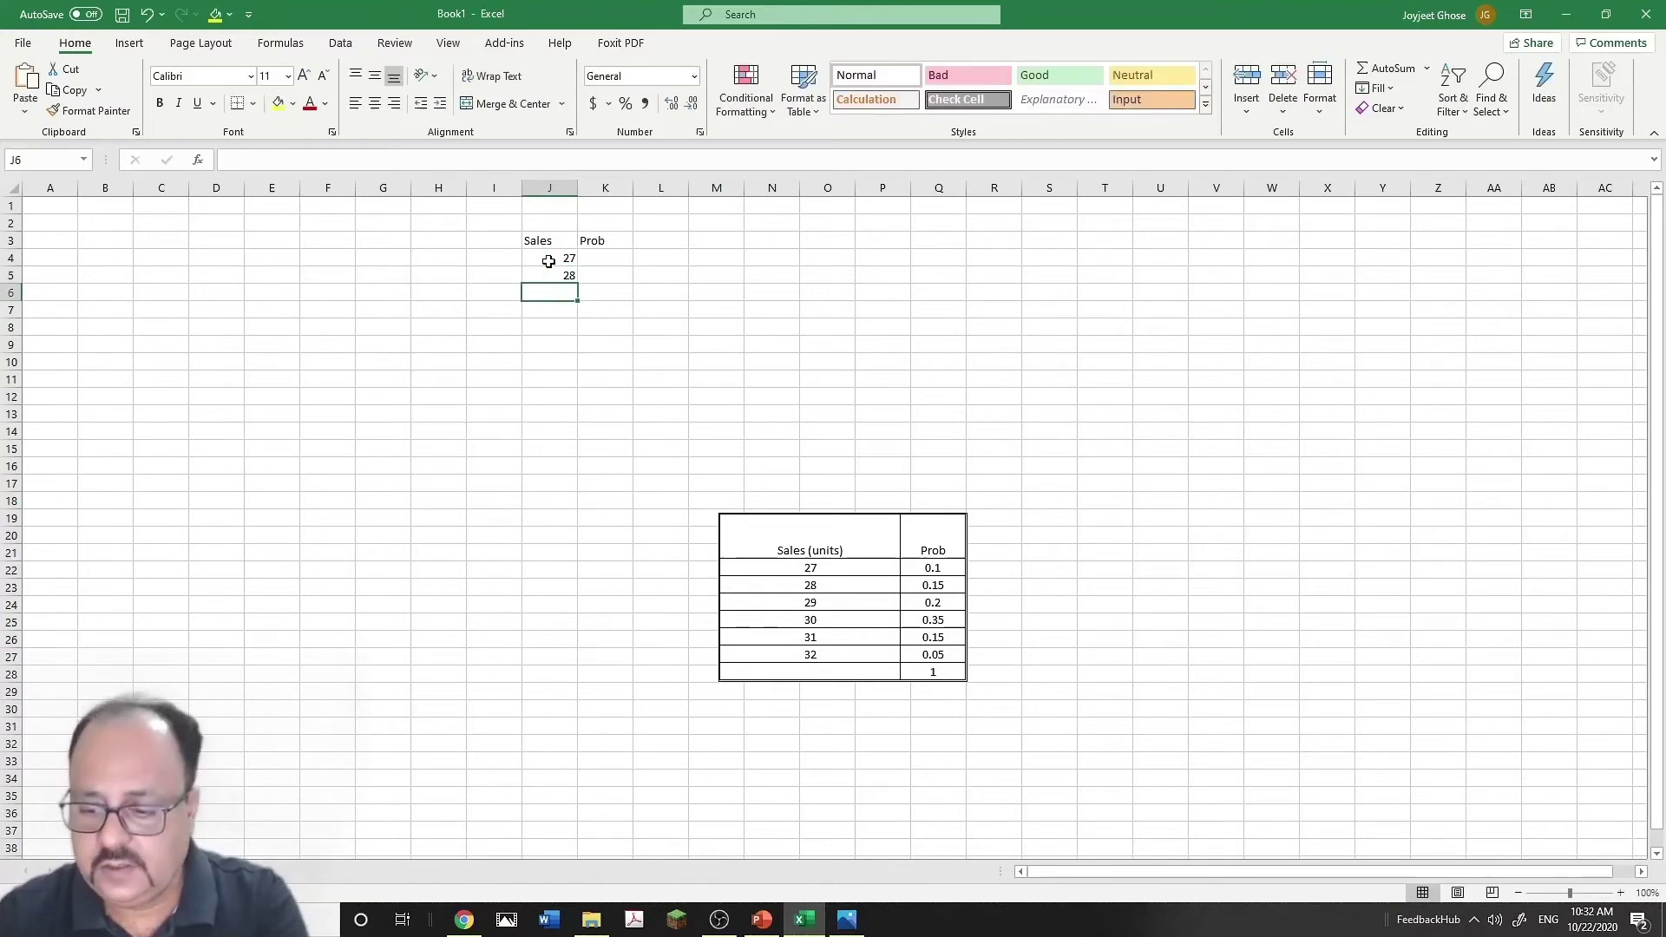
type("29")
key("Return")
type("30")
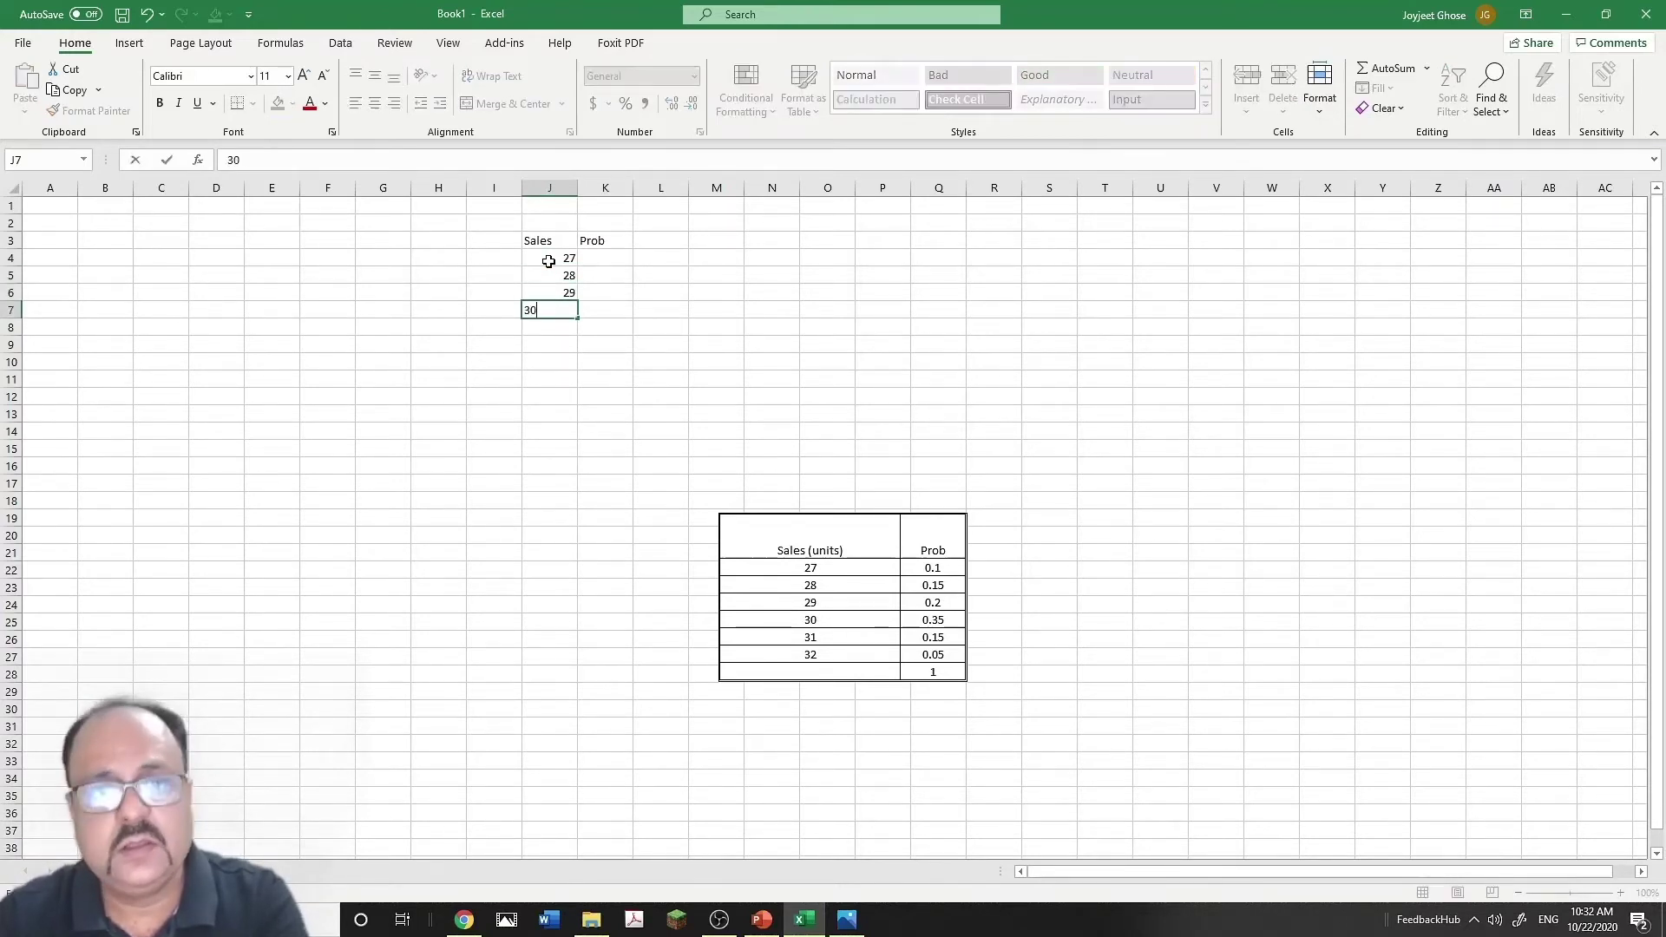
key("Return")
type("31")
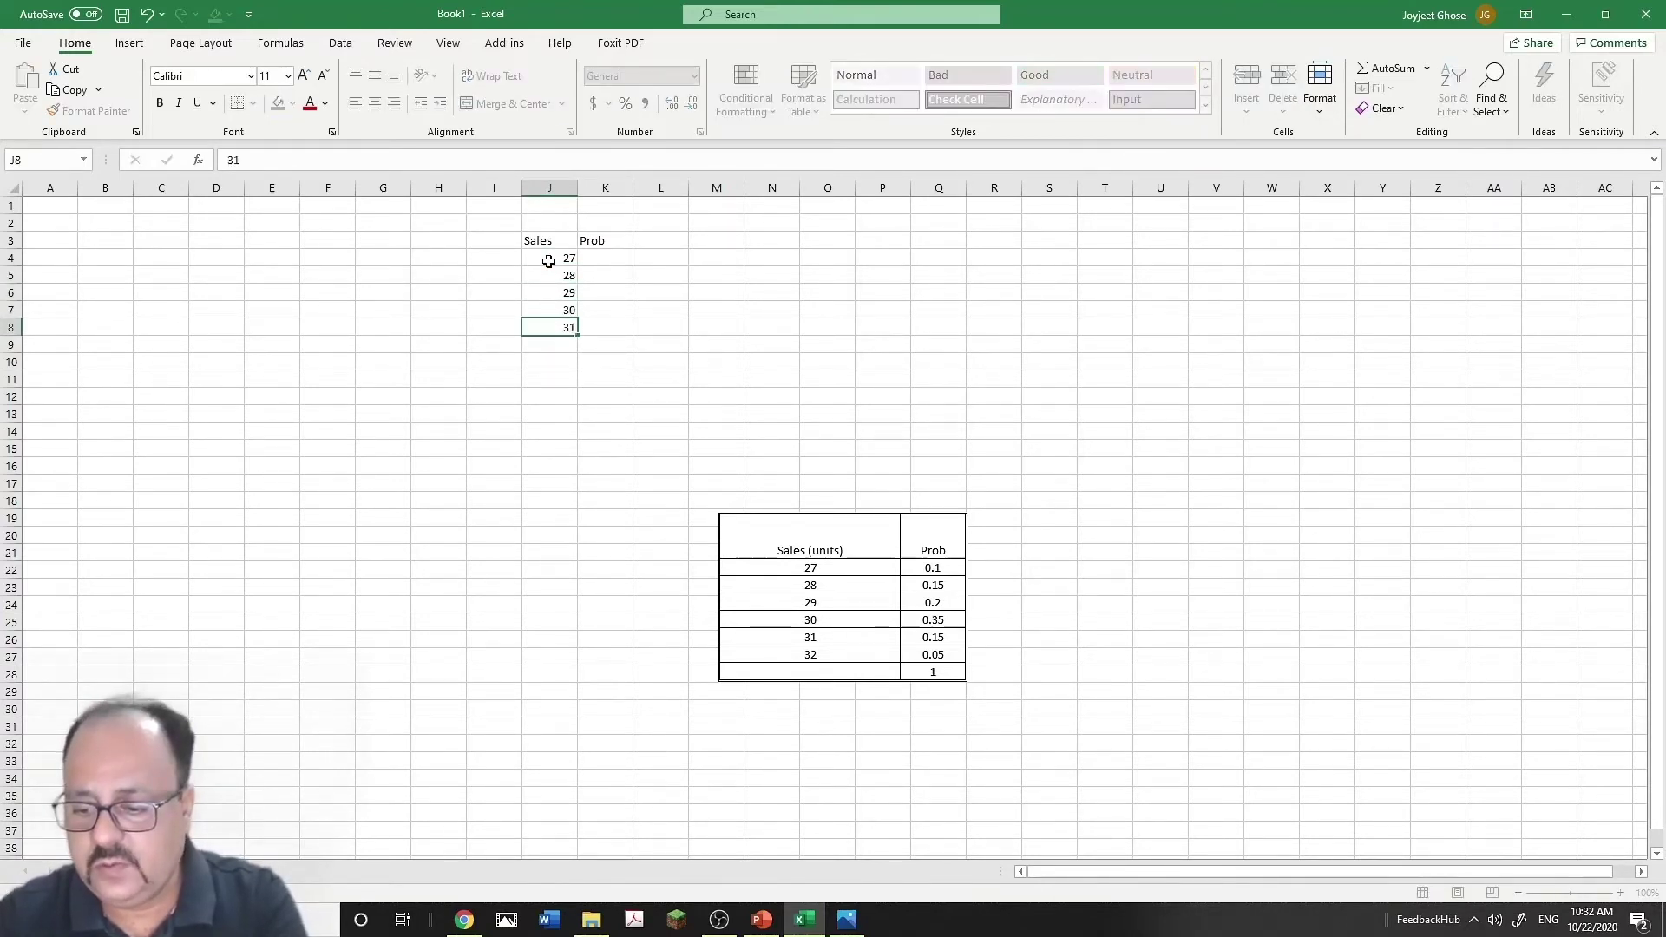
key("Return")
type("32")
key("Return")
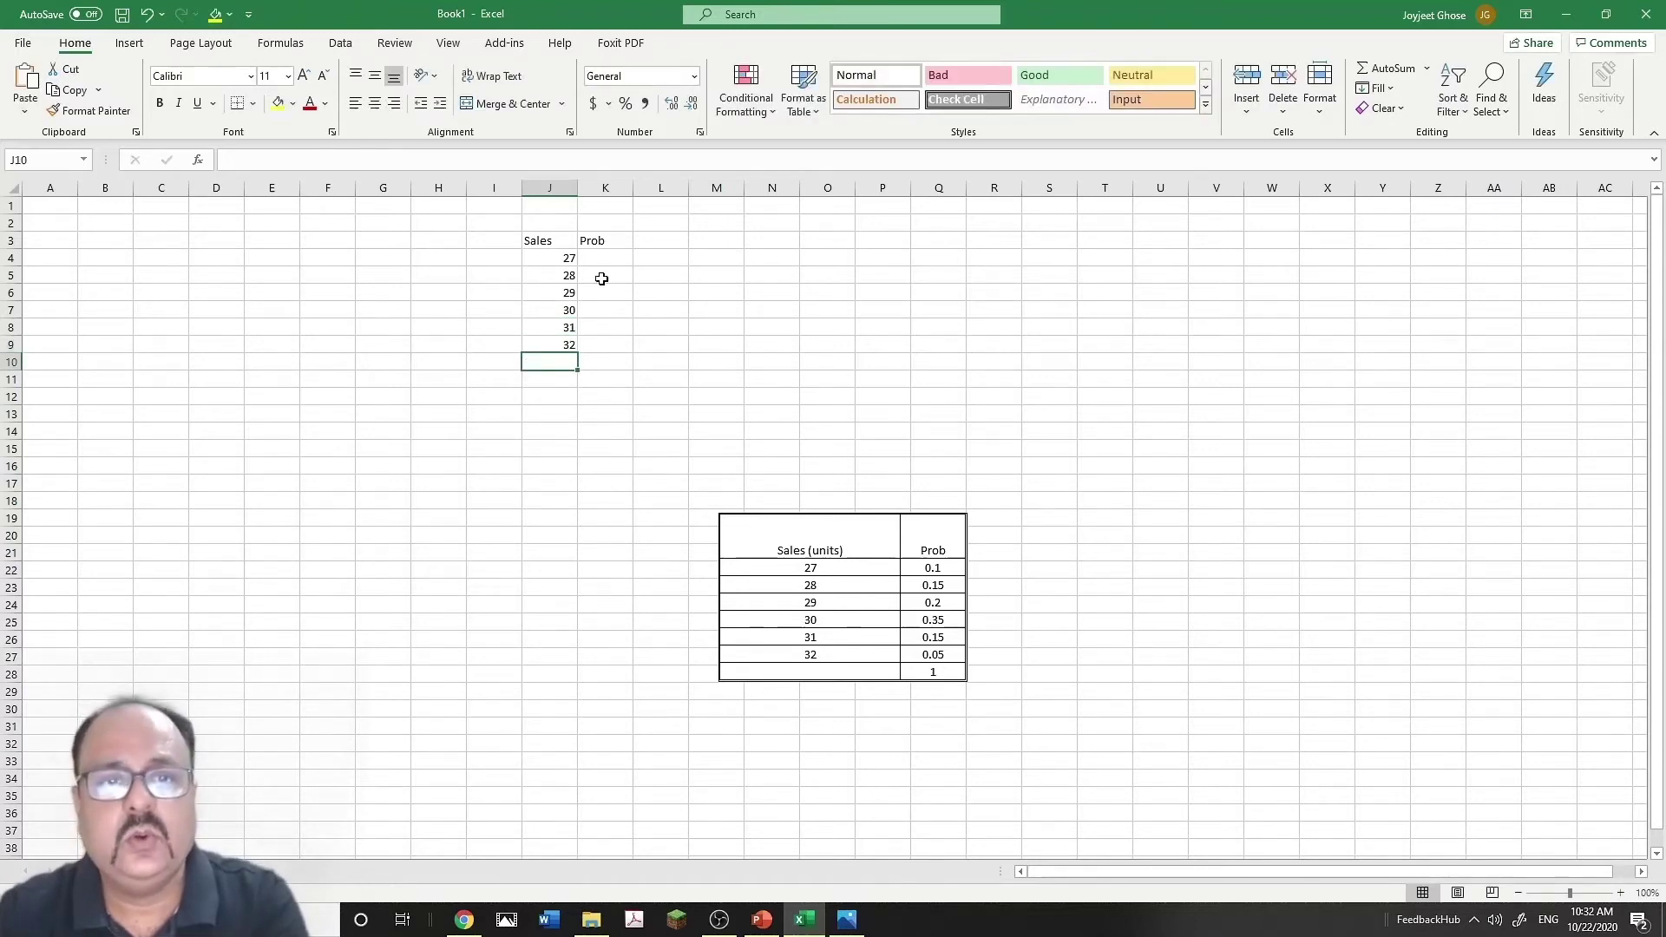
- Fill K4:K9 under Prob with the probabilities 0.1, 0.15, 0.2, 0.35, 0.15 and 0.05
left_click(616, 255)
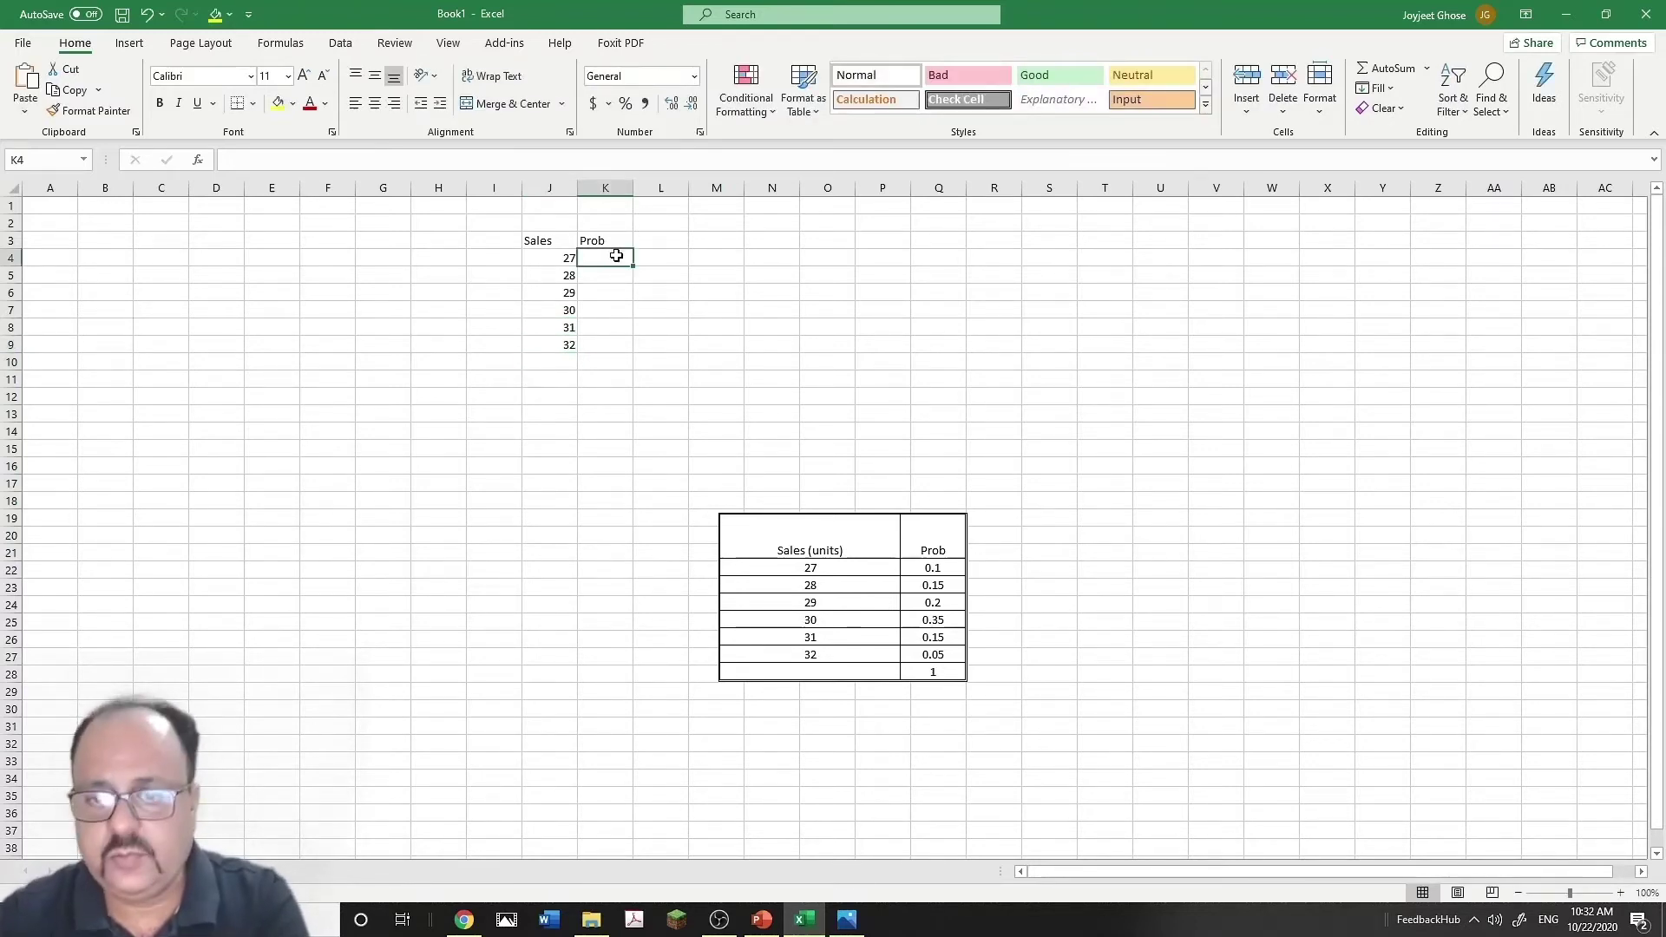
type("0.1")
key("Return")
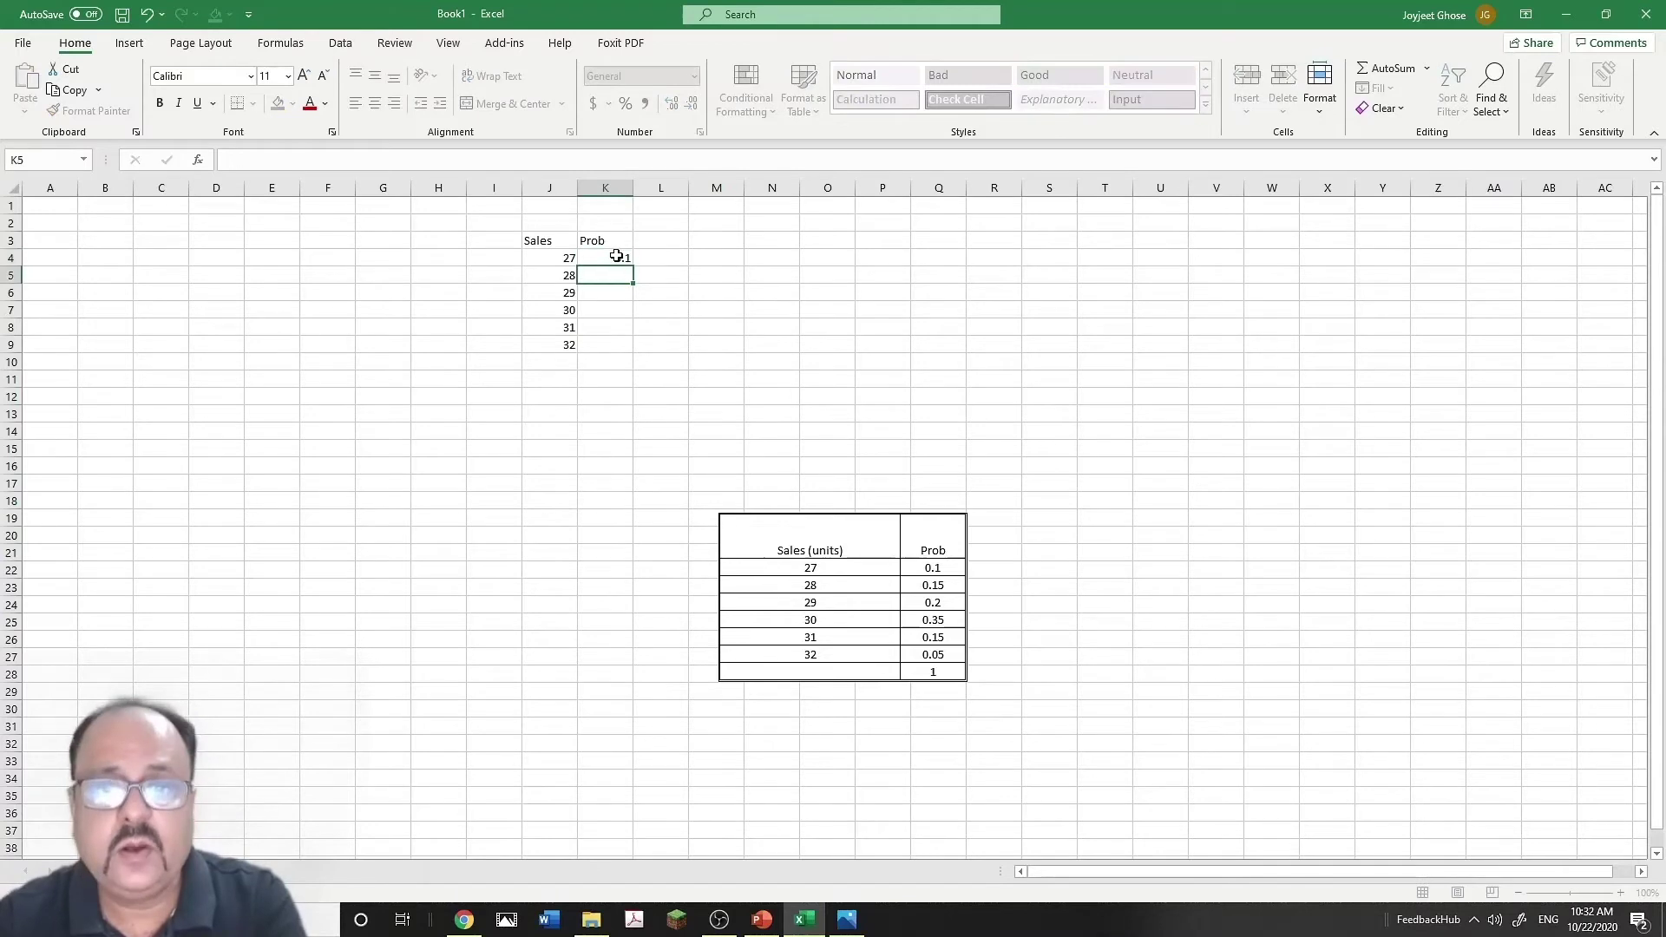
type("0.15")
key("Return")
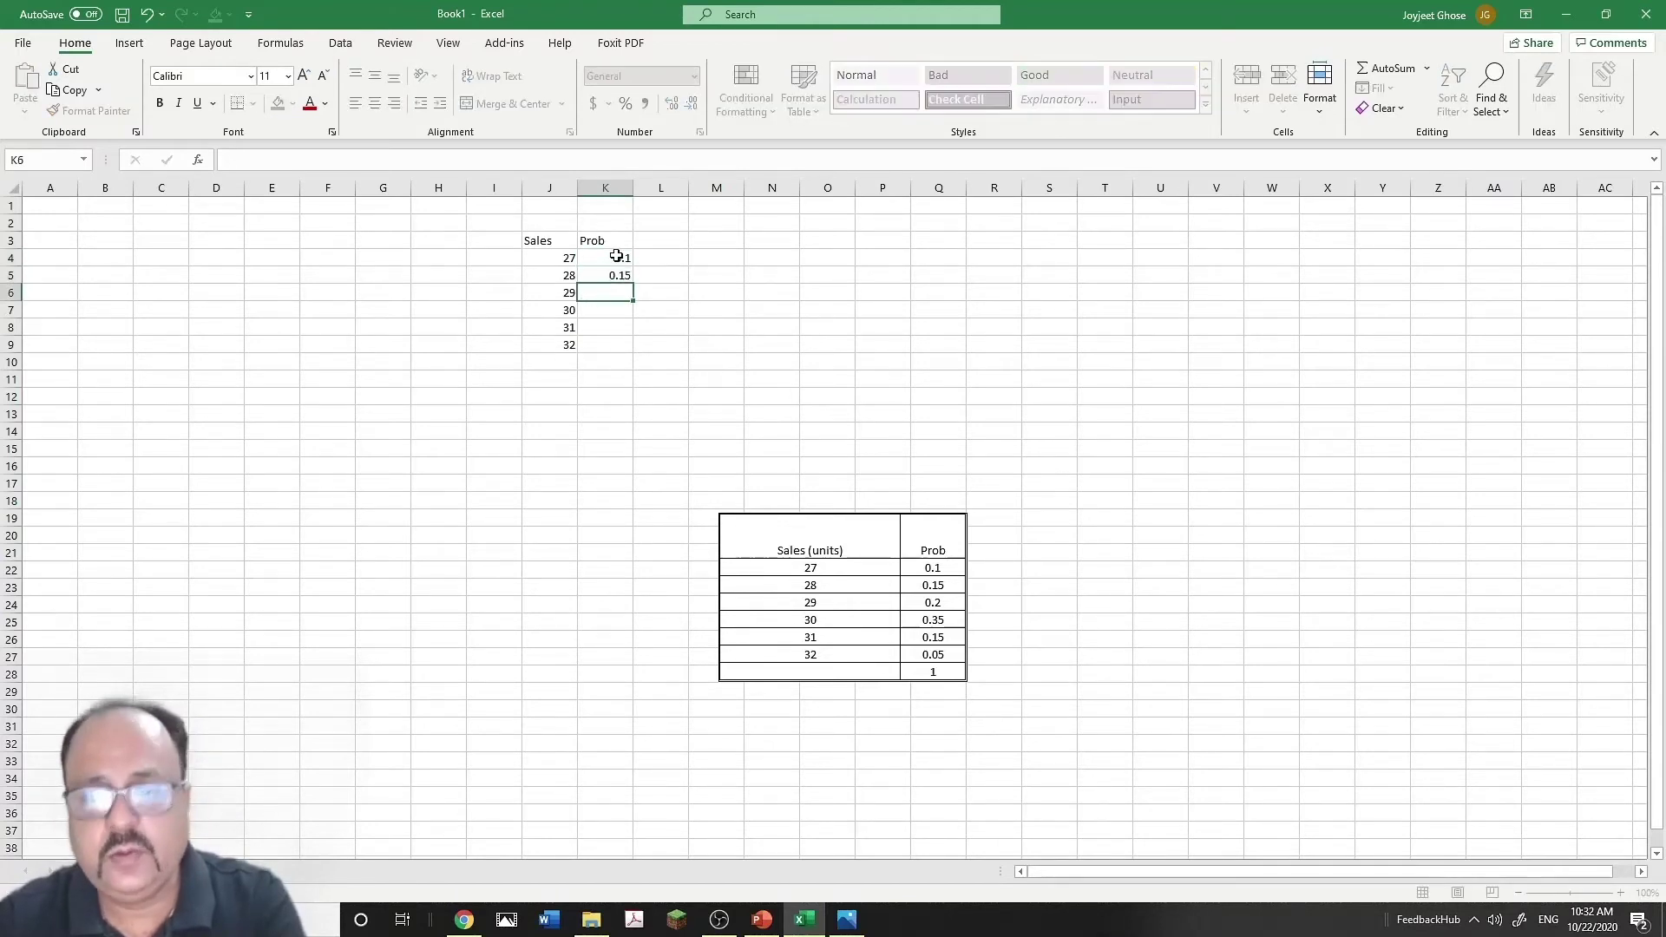
type(".2")
key("Return")
type(".35")
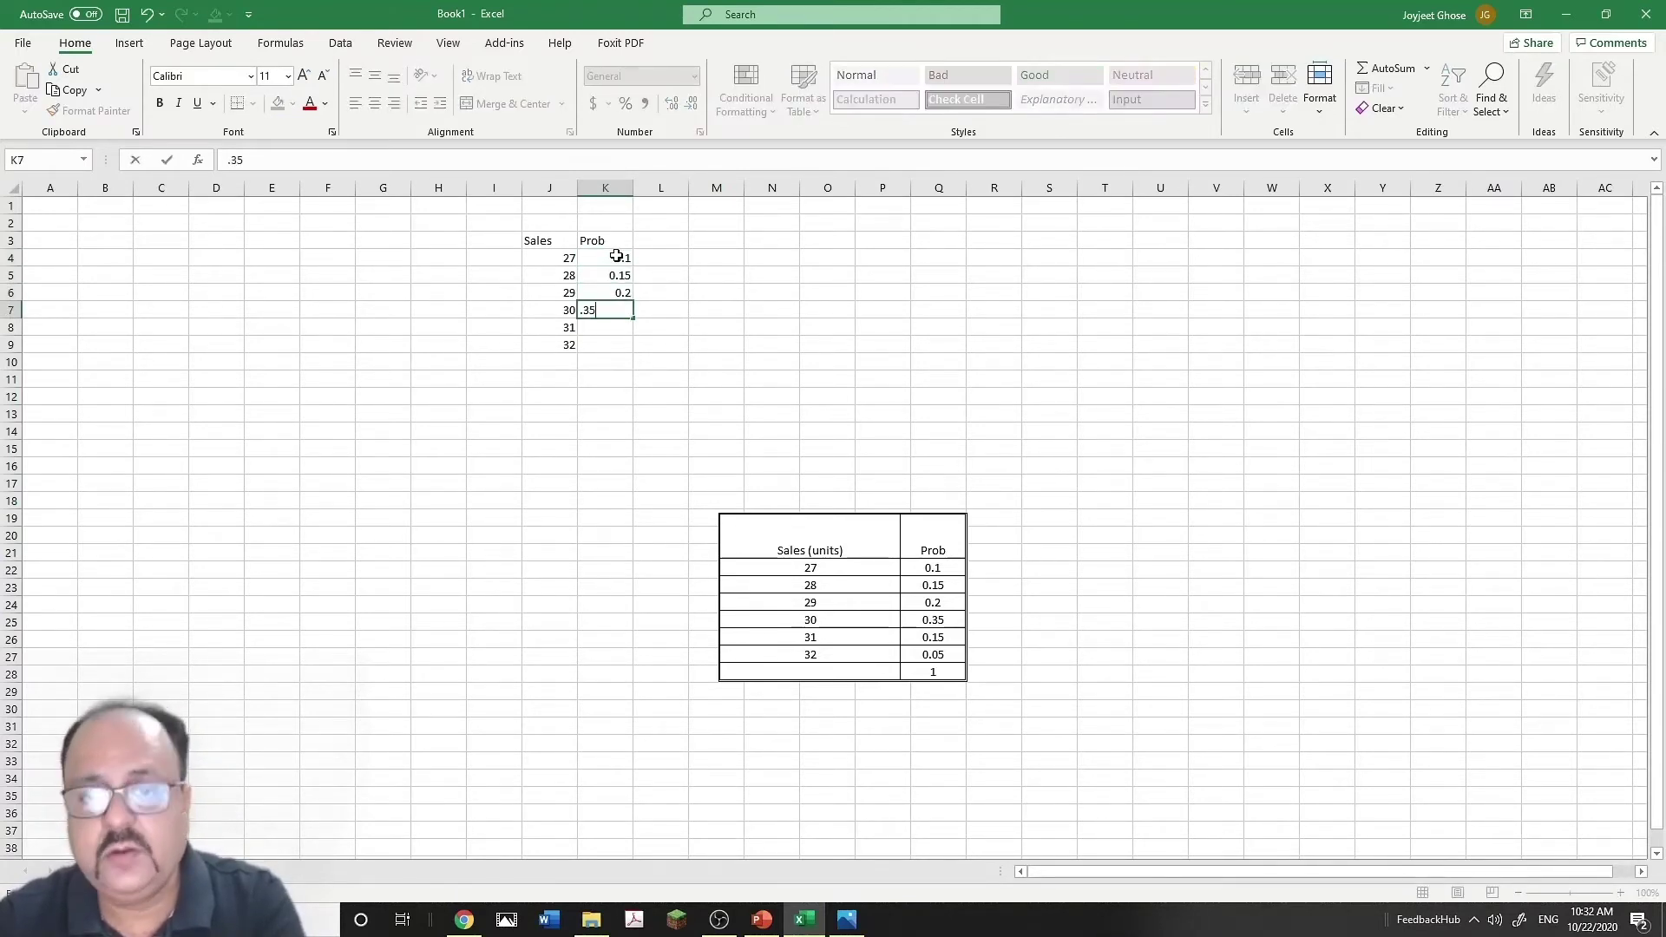
key("Return")
type(".15")
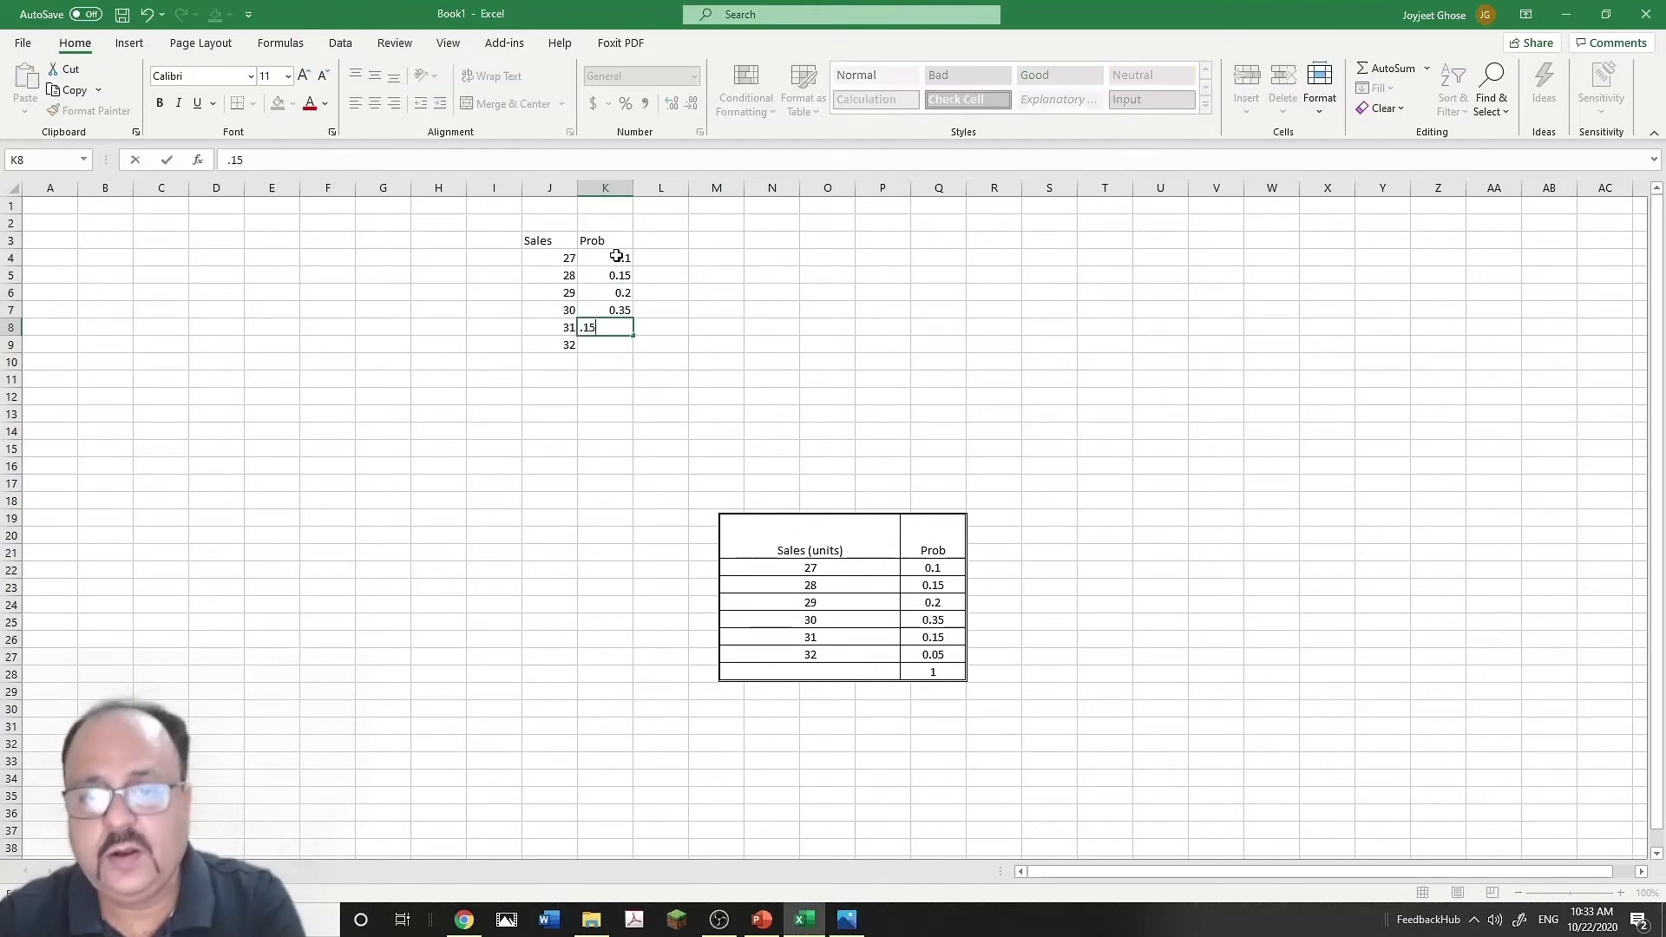
key("Return")
type(".05")
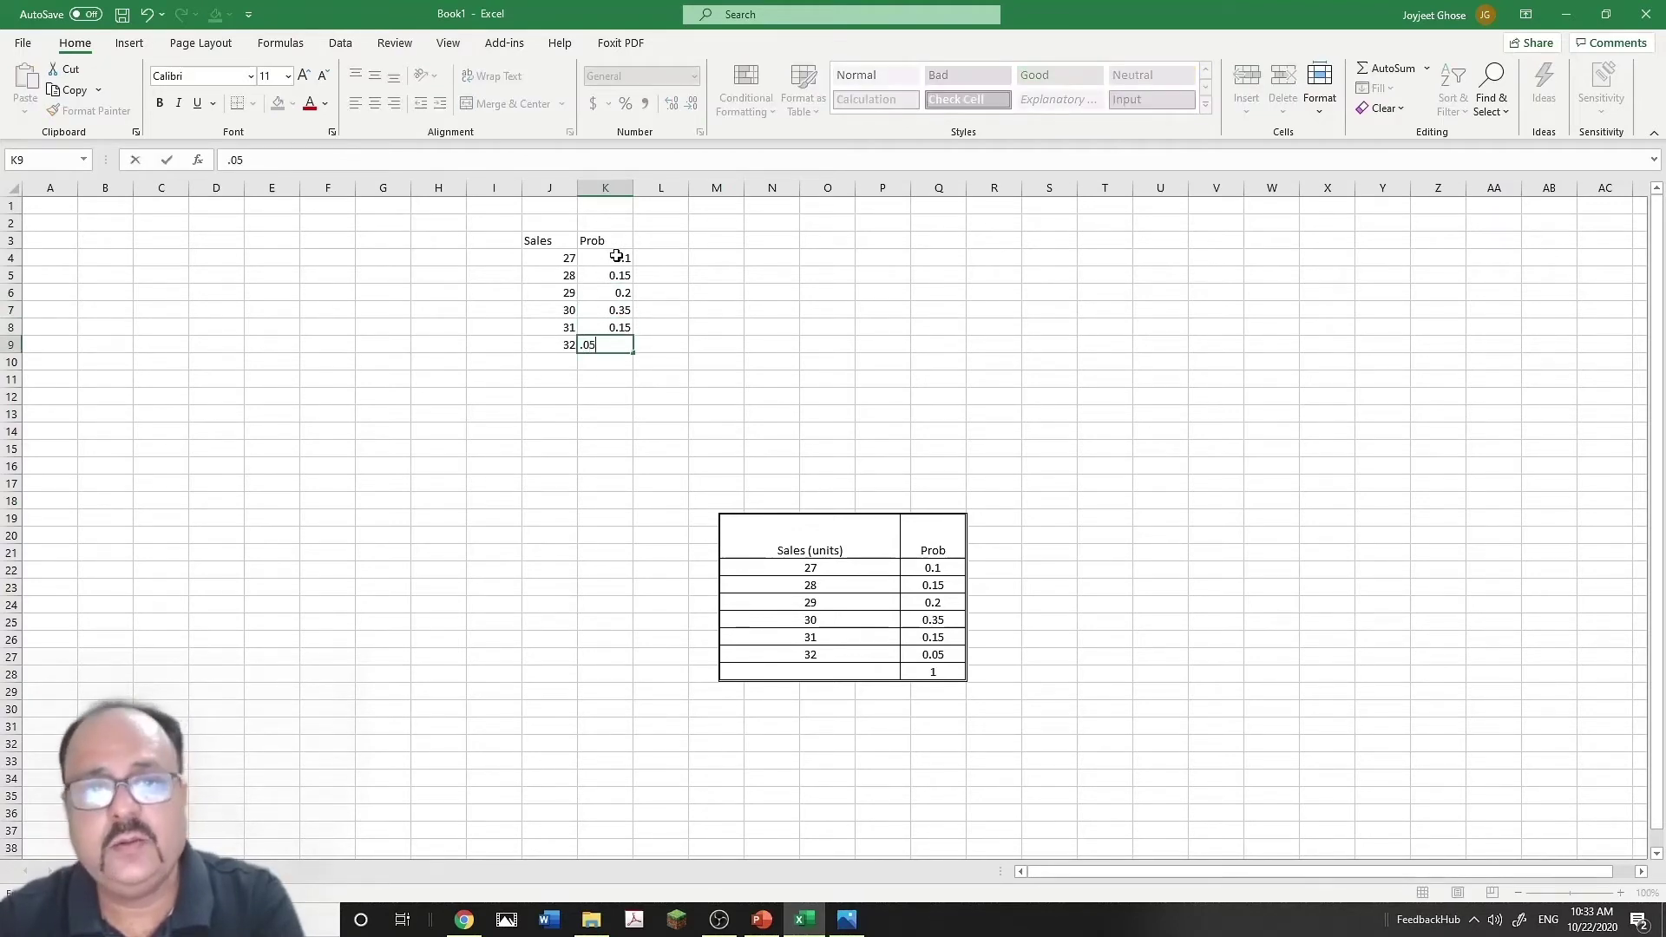
key("Return")
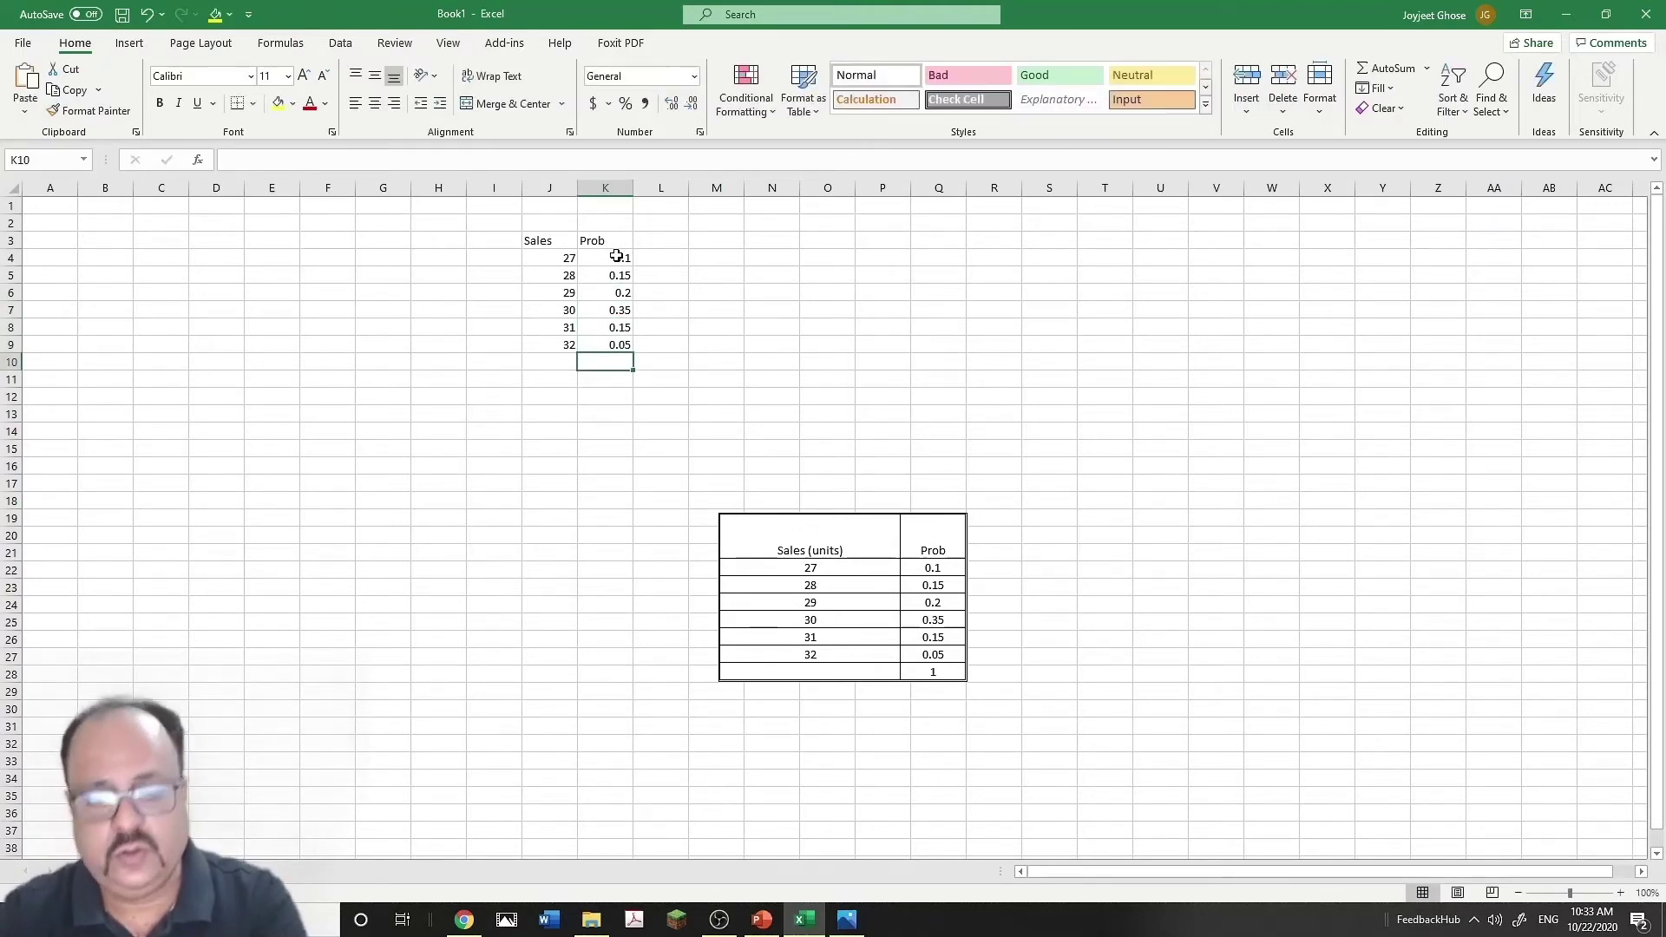
- Total the probabilities K4:K9 in K10 with the SUM function
key("alt+equal")
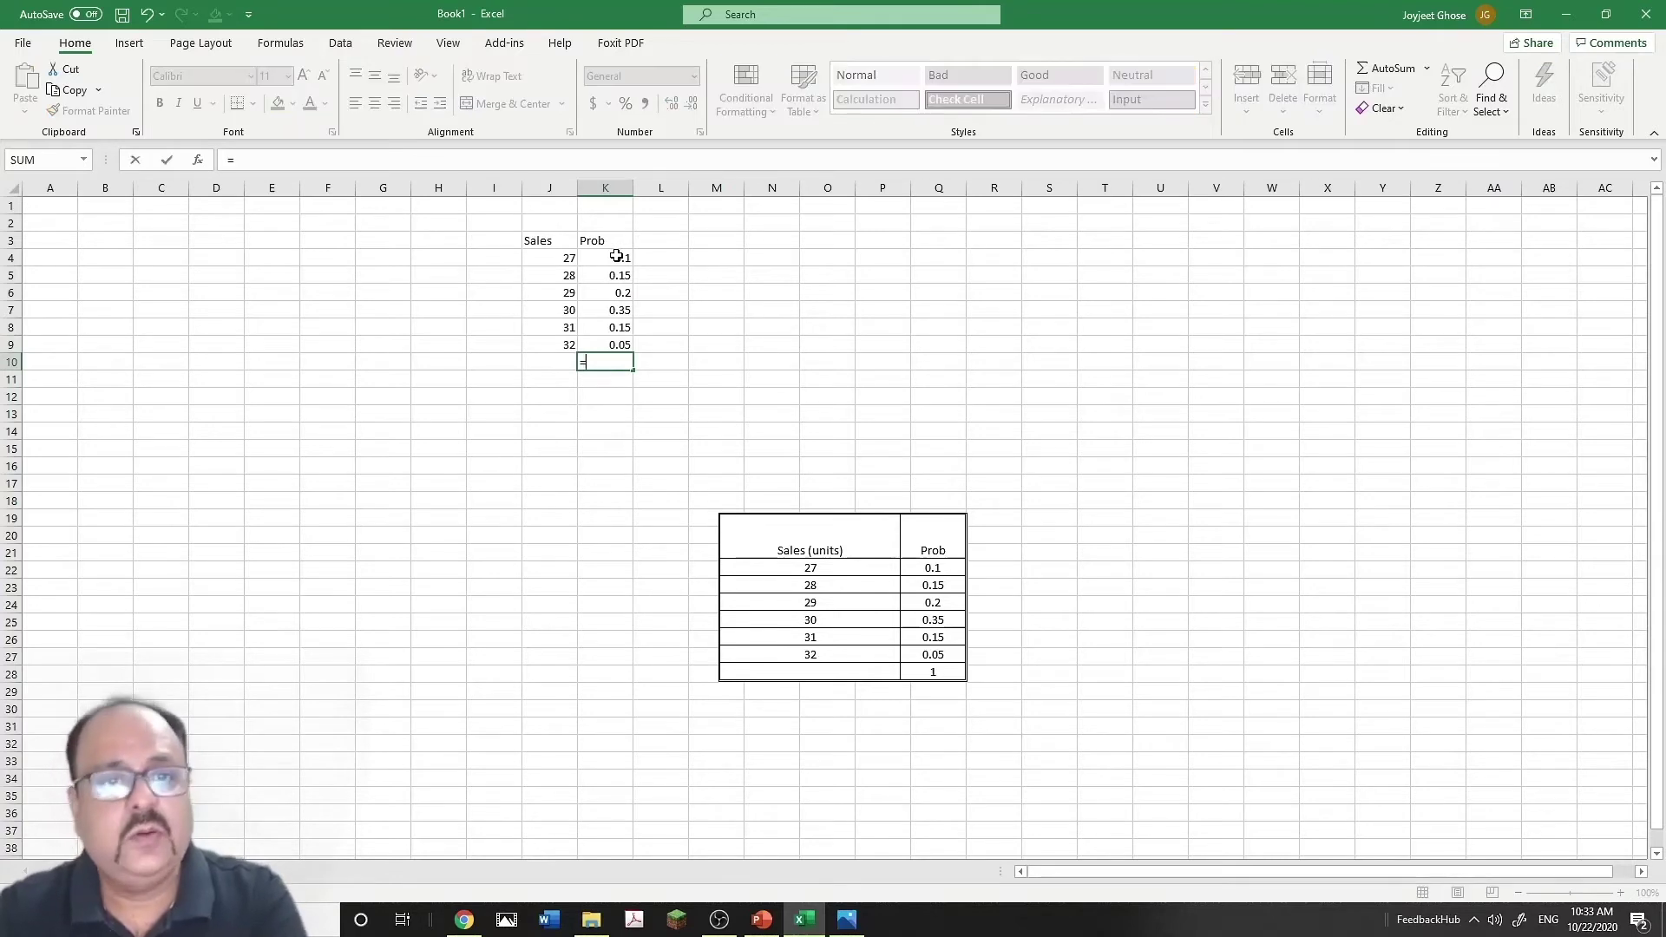
left_click(26, 163)
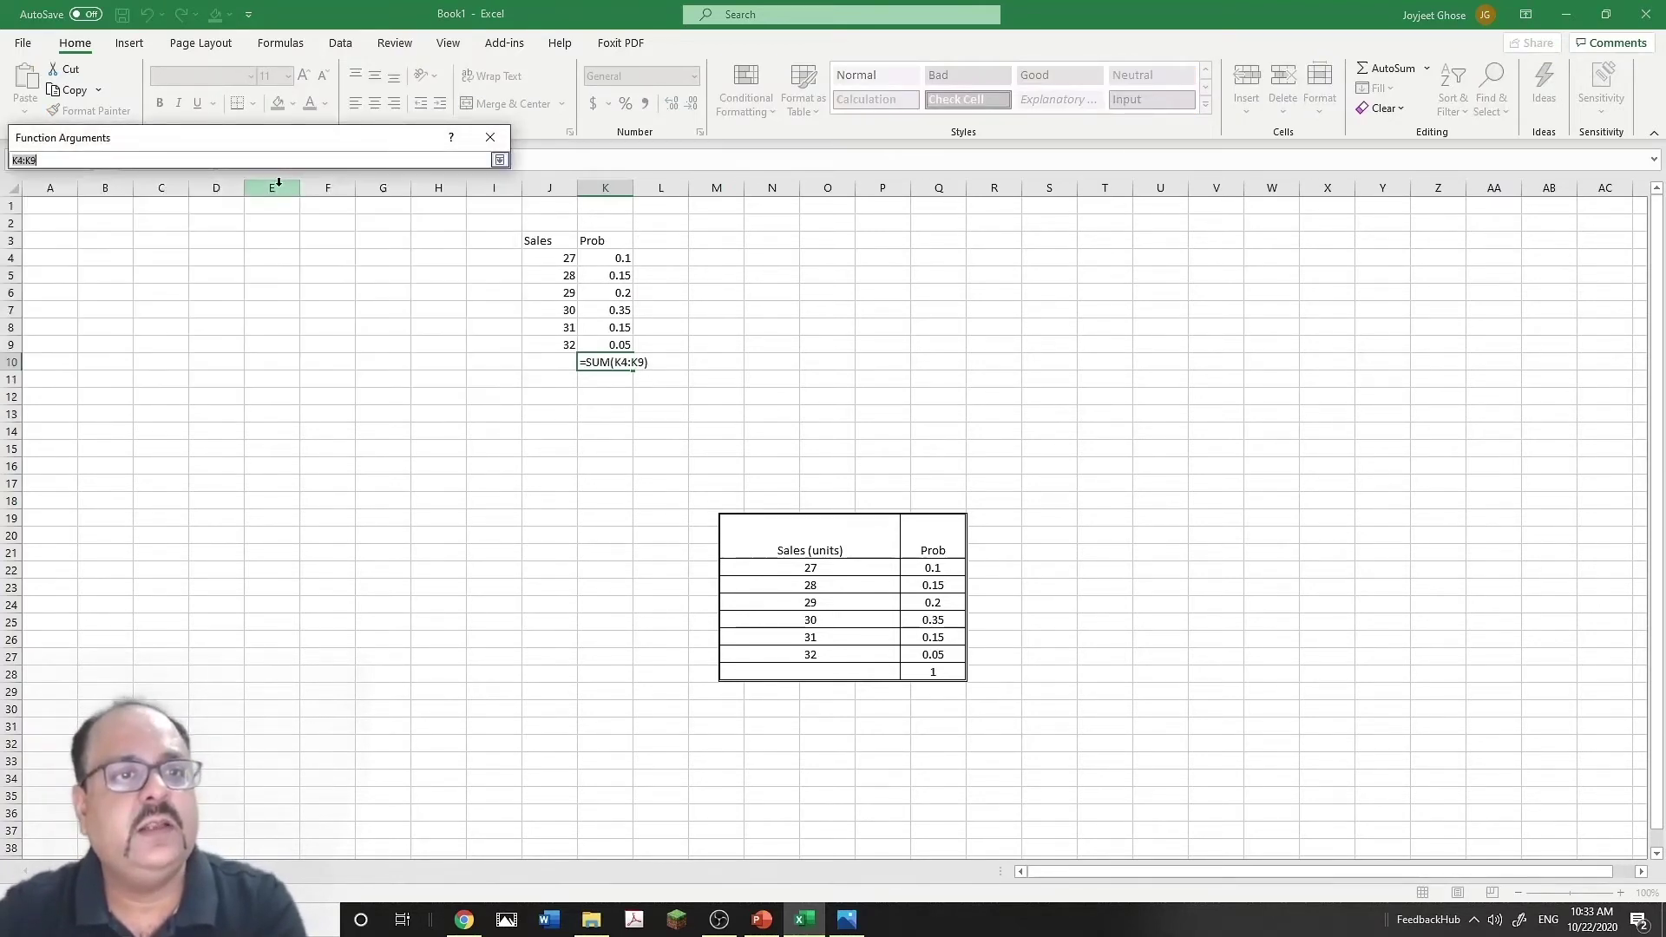
left_click(274, 183)
left_click_drag(616, 257, 612, 344)
left_click(401, 399)
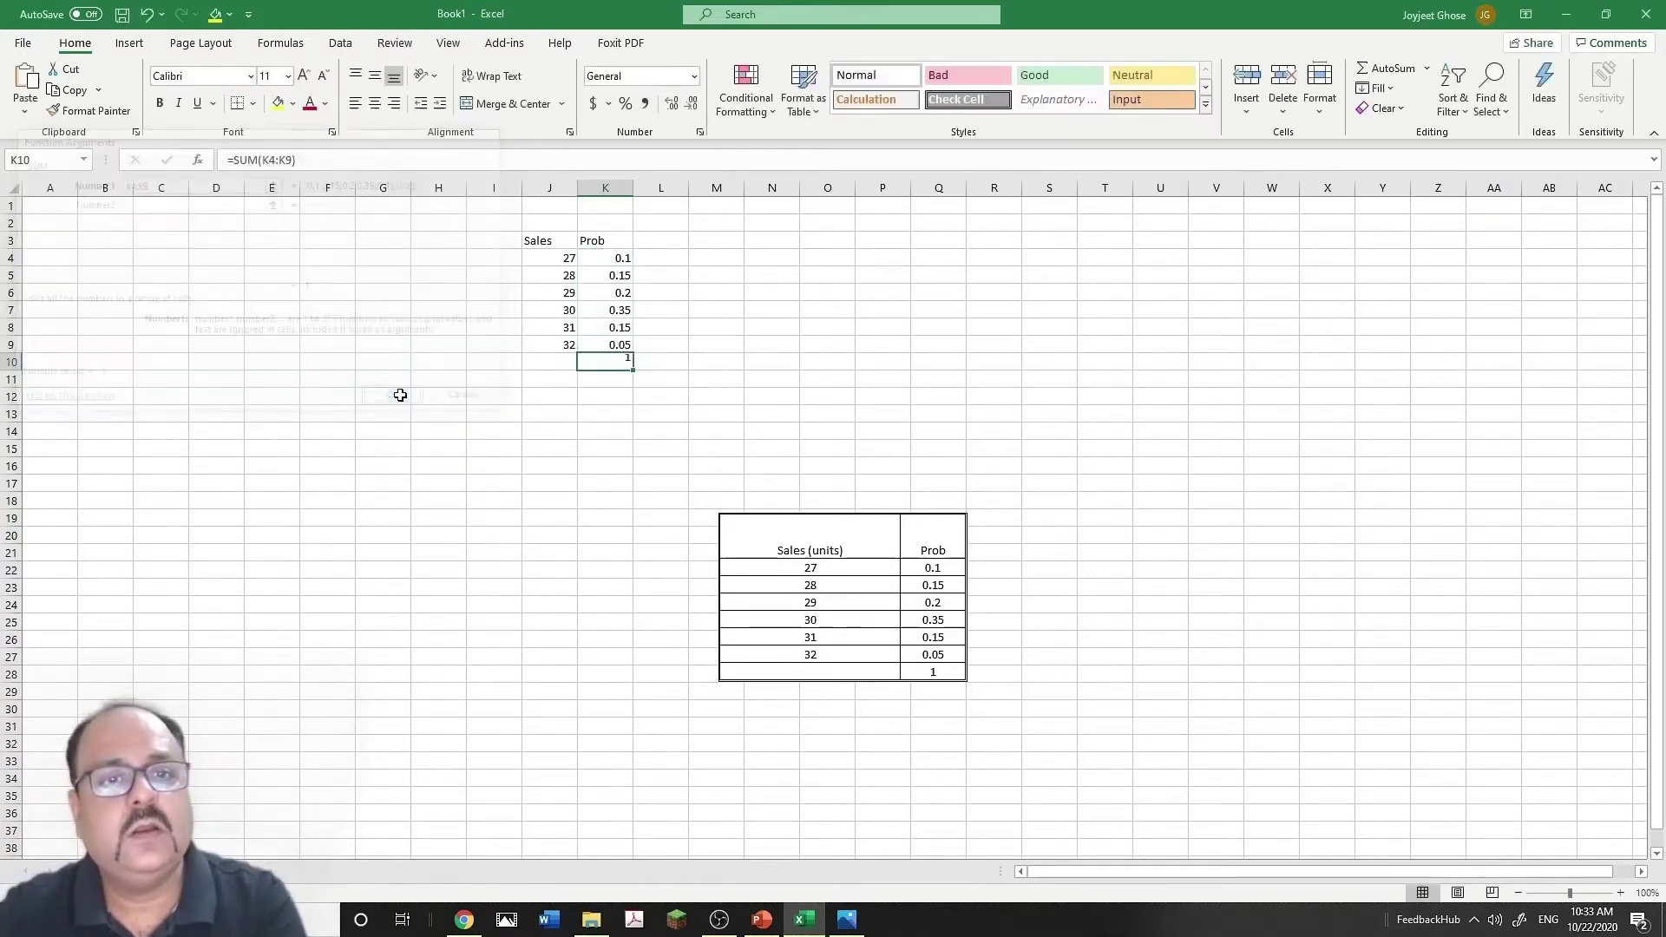
- Add the column heading Mapping in L3 beside Prob
left_click(657, 240)
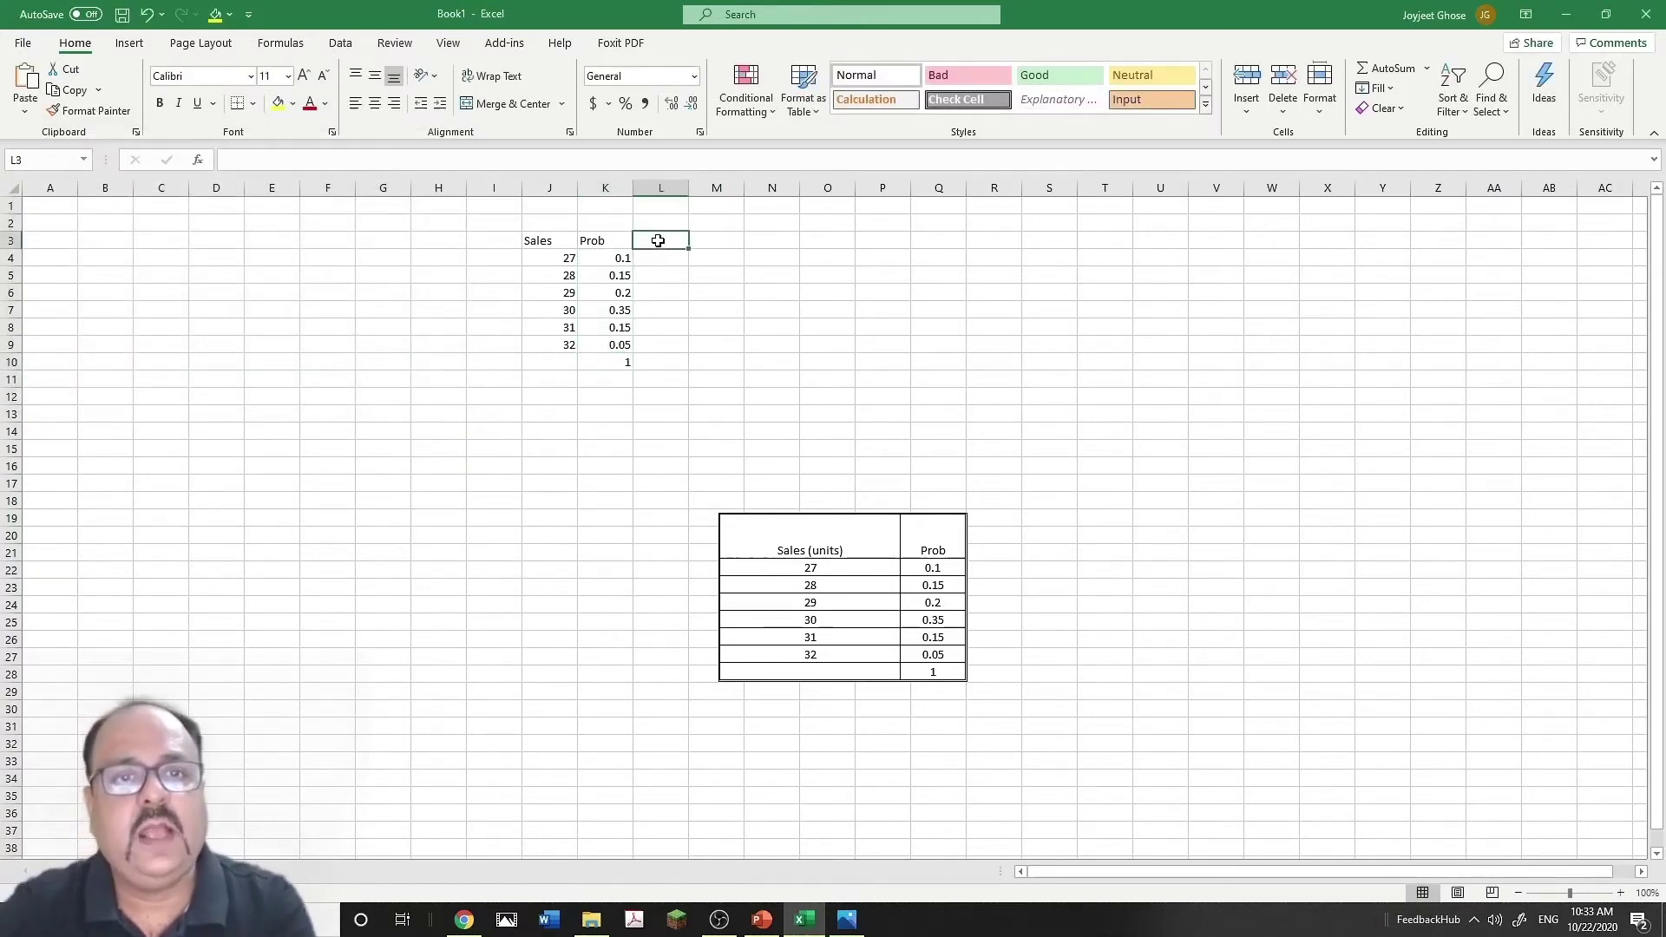
type("Mapping")
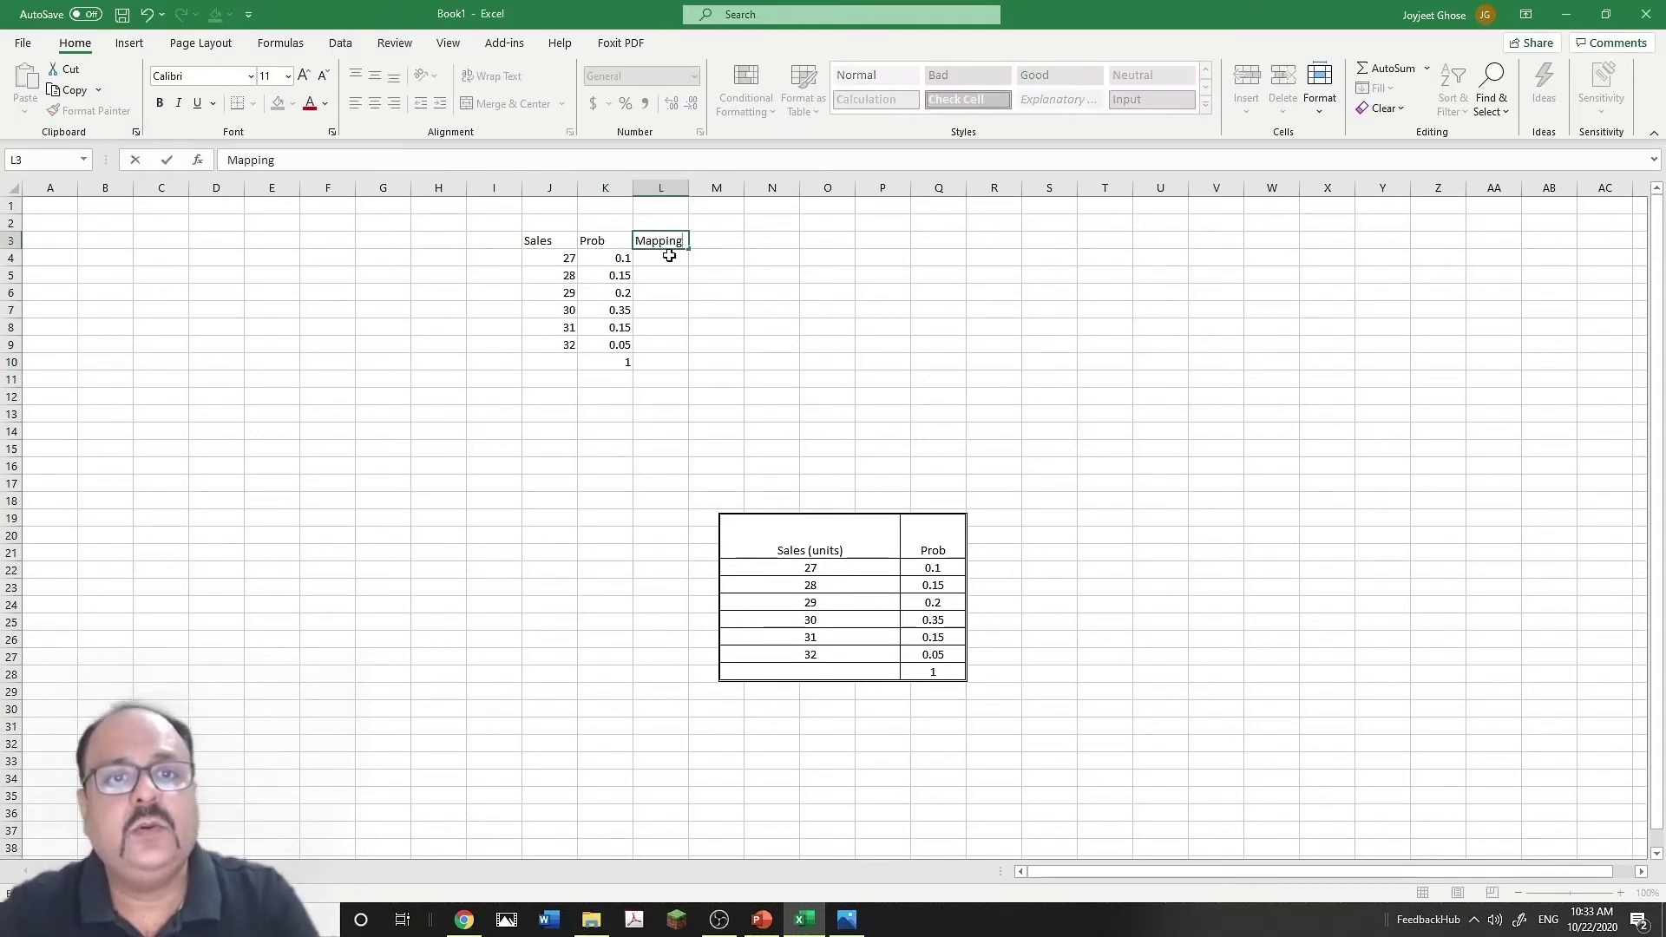
key("Return")
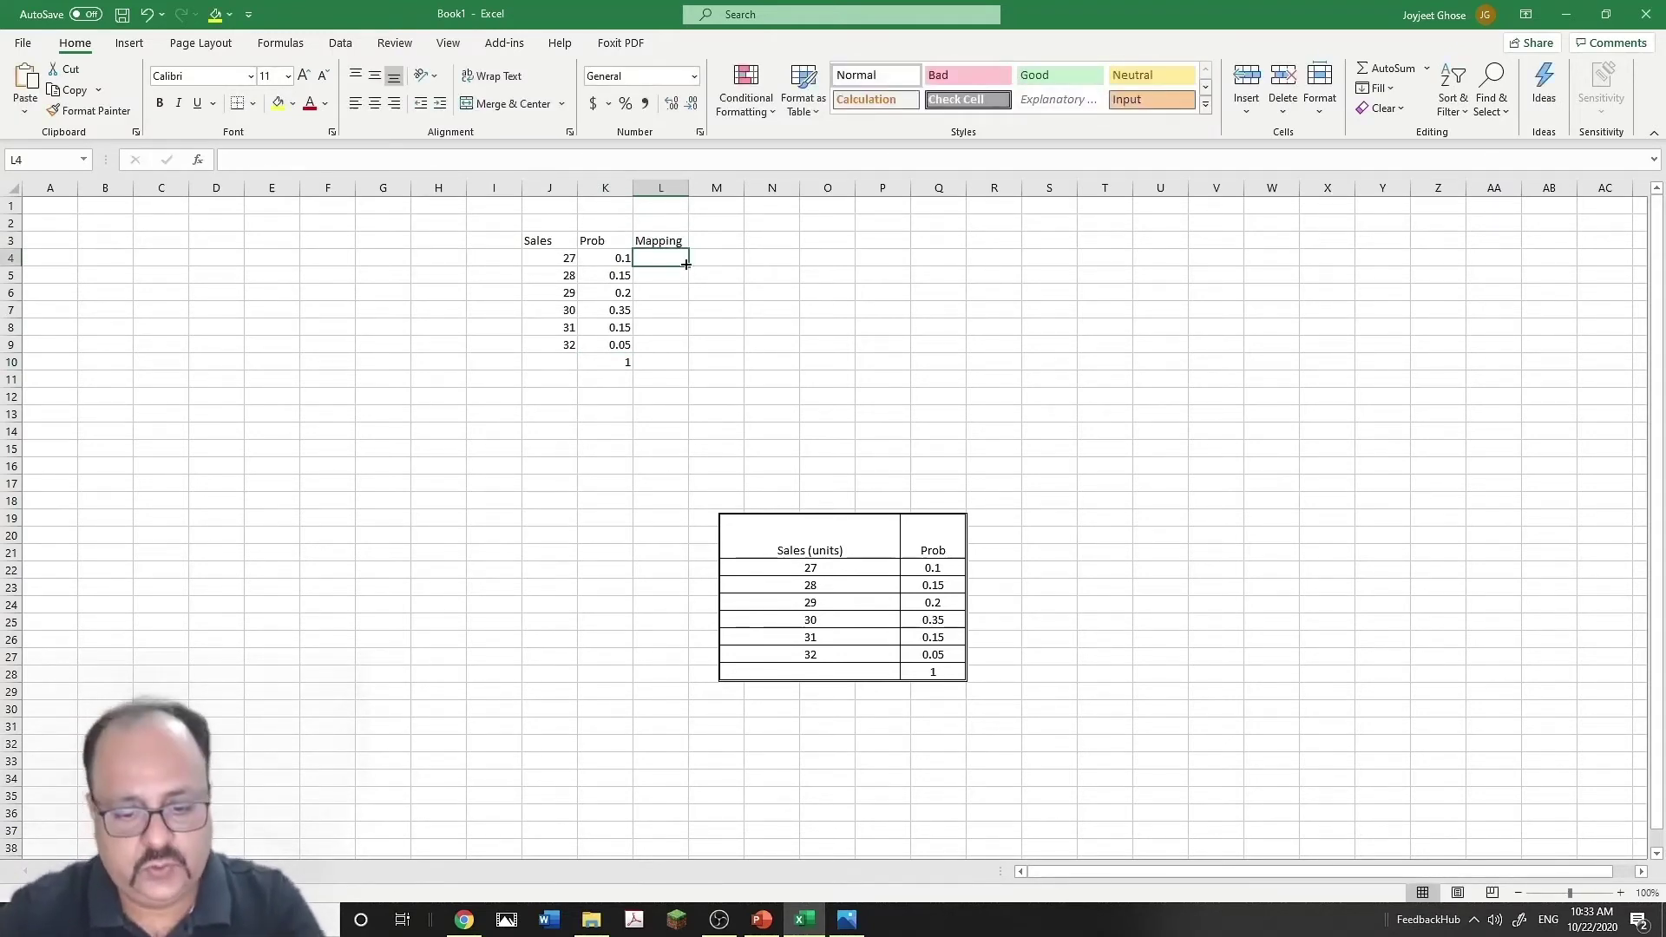
- Format the cells L4:L9 under Mapping as Text
type("0-")
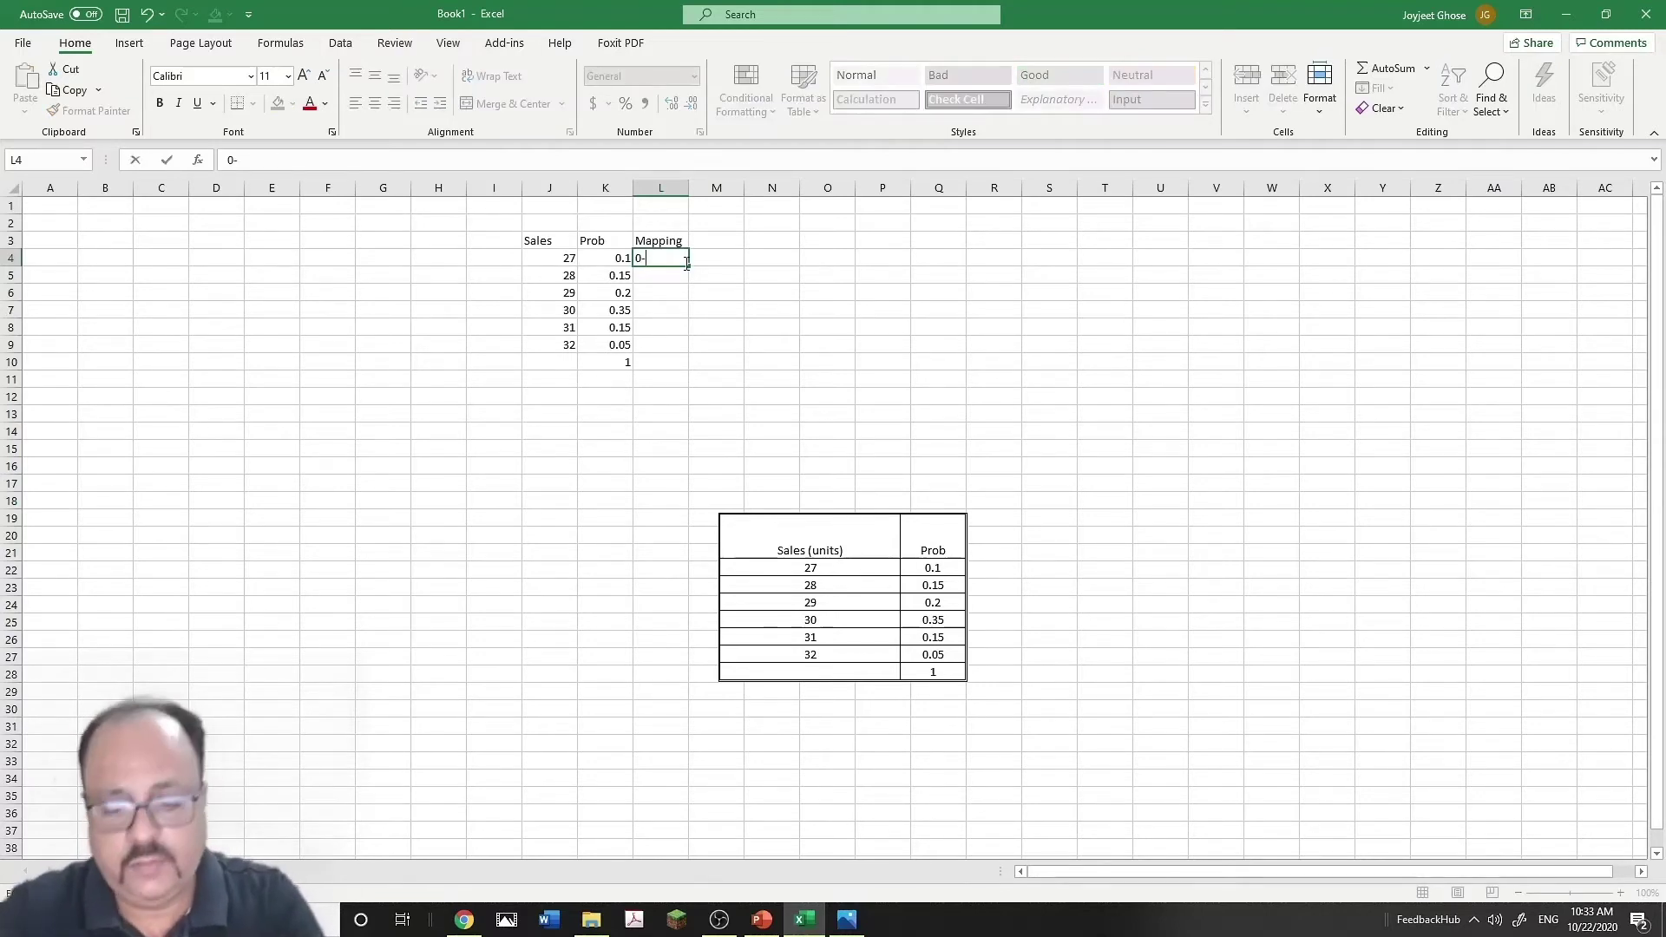
key("Escape")
left_click_drag(665, 257, 648, 346)
left_click(693, 76)
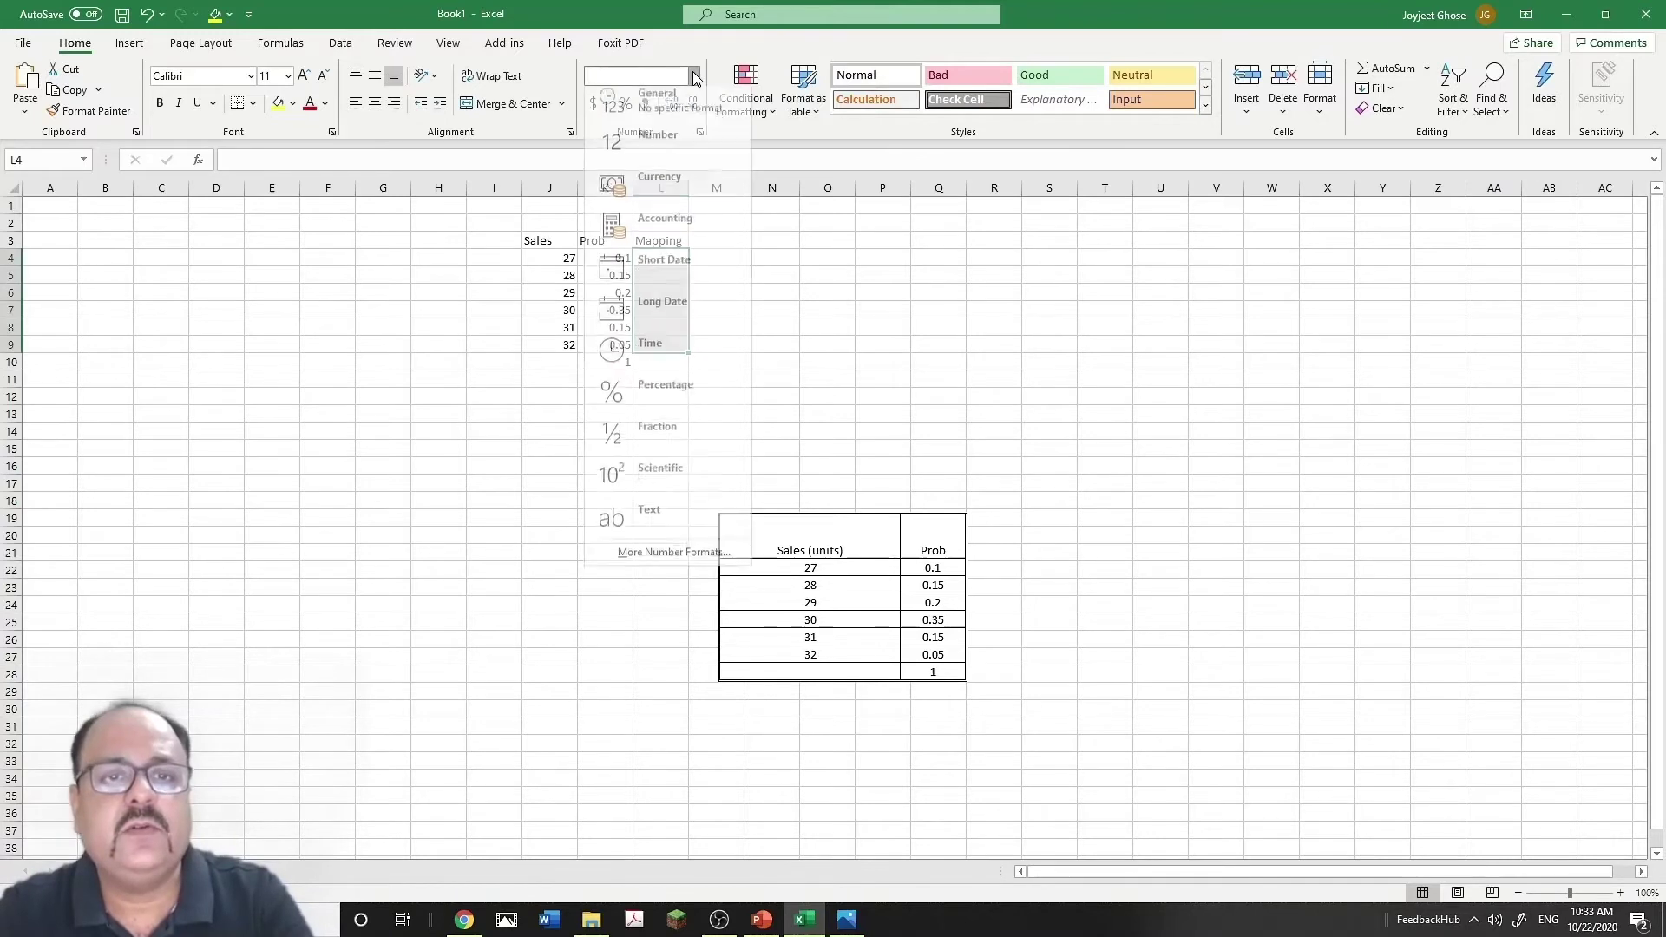
left_click(648, 528)
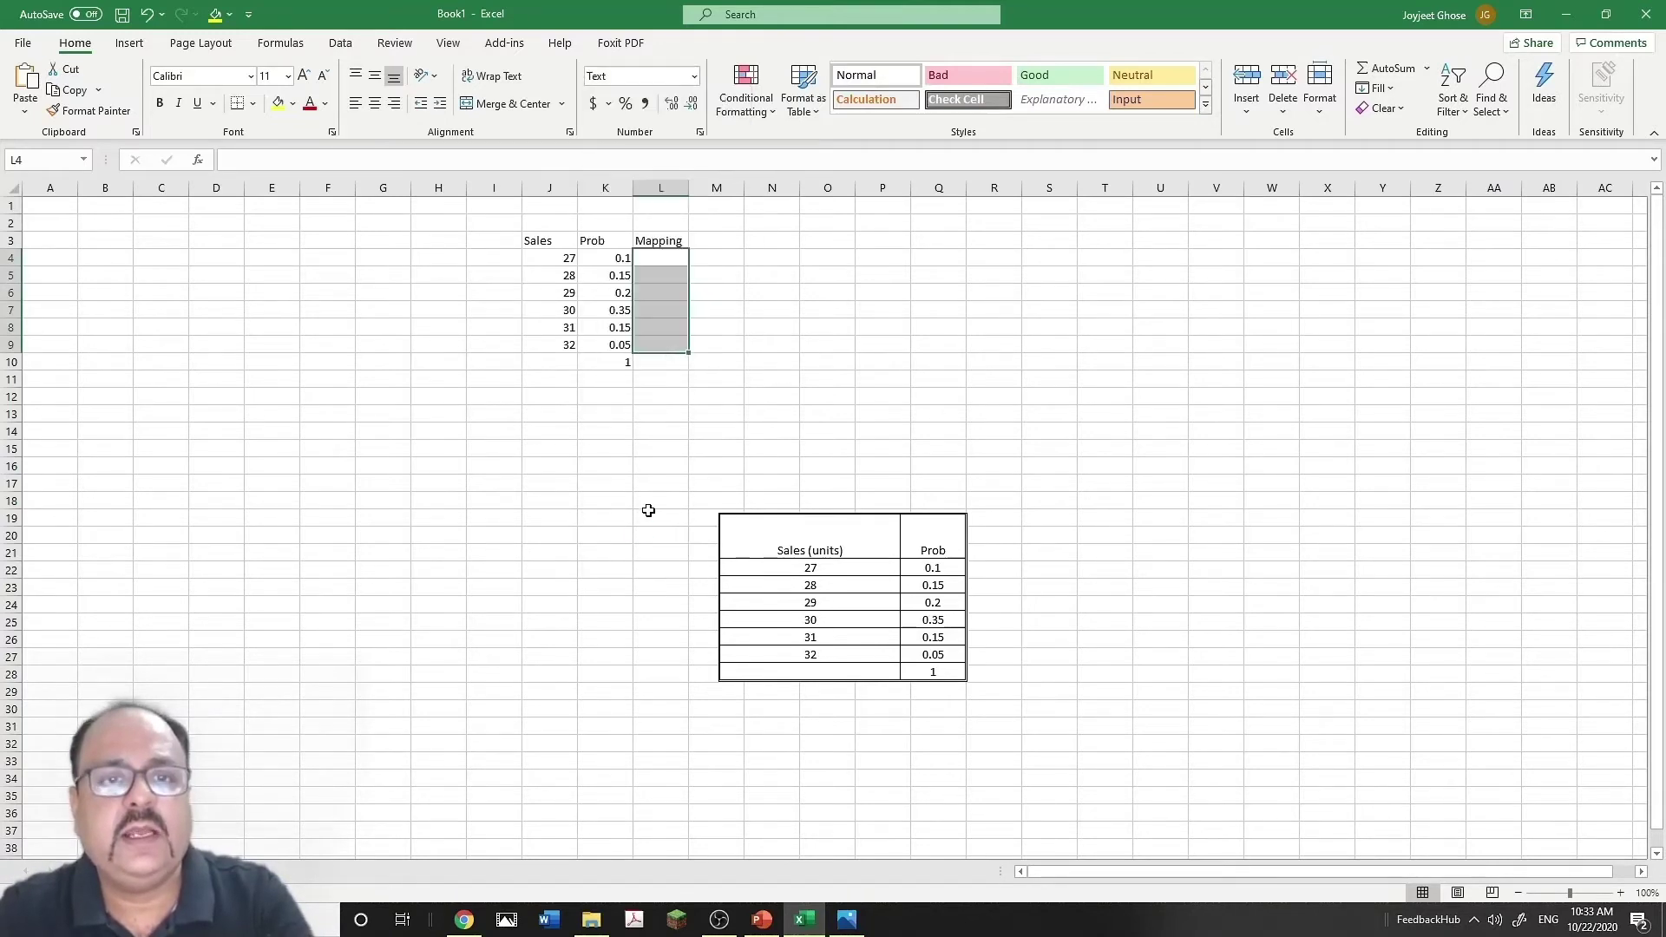
- Enter the mapping ranges 0-9, 10-24 and 25-44 in L4:L6 for sales of 27, 28 and 29
left_click(657, 253)
type("0-9")
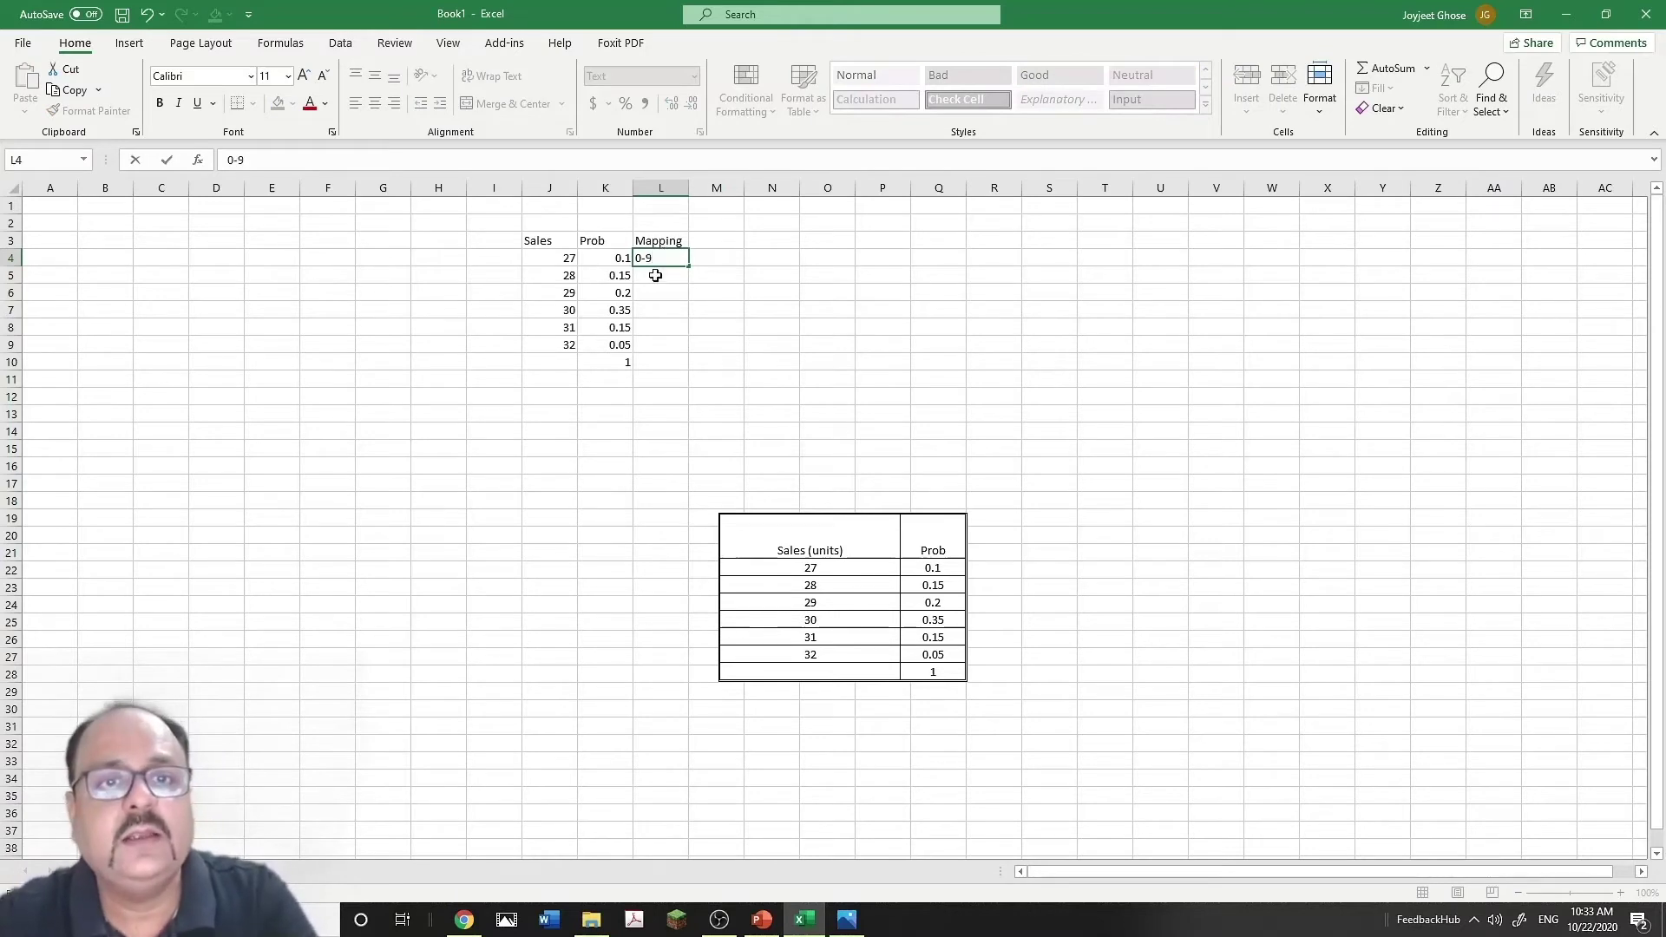
left_click(651, 279)
type("10")
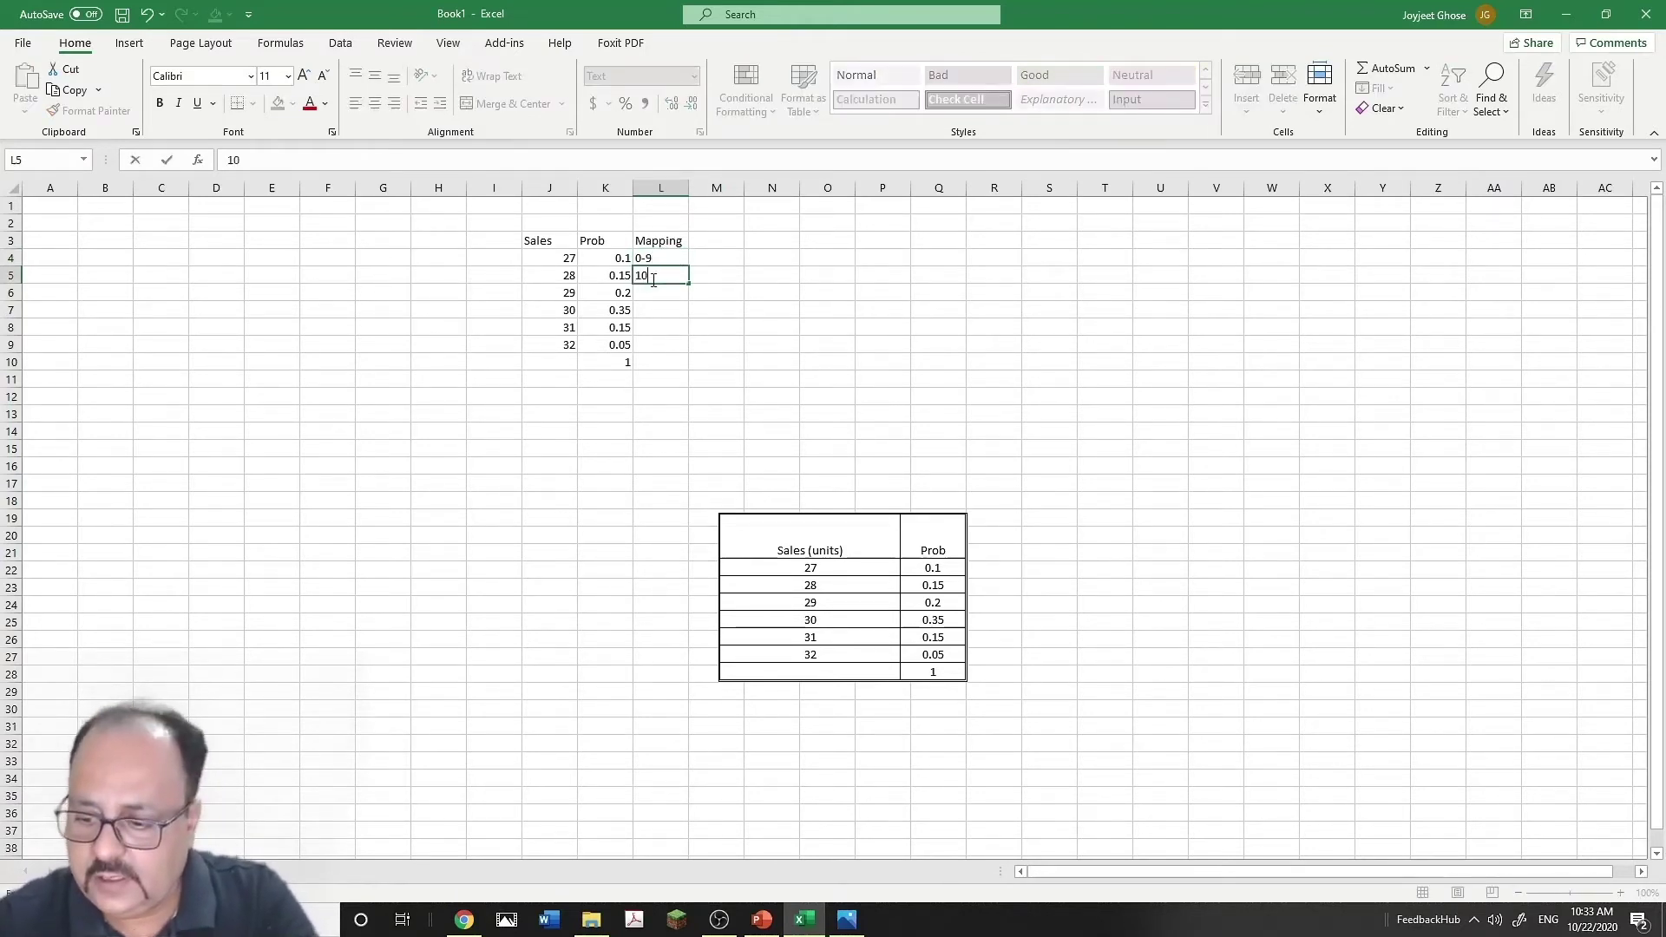
type("-")
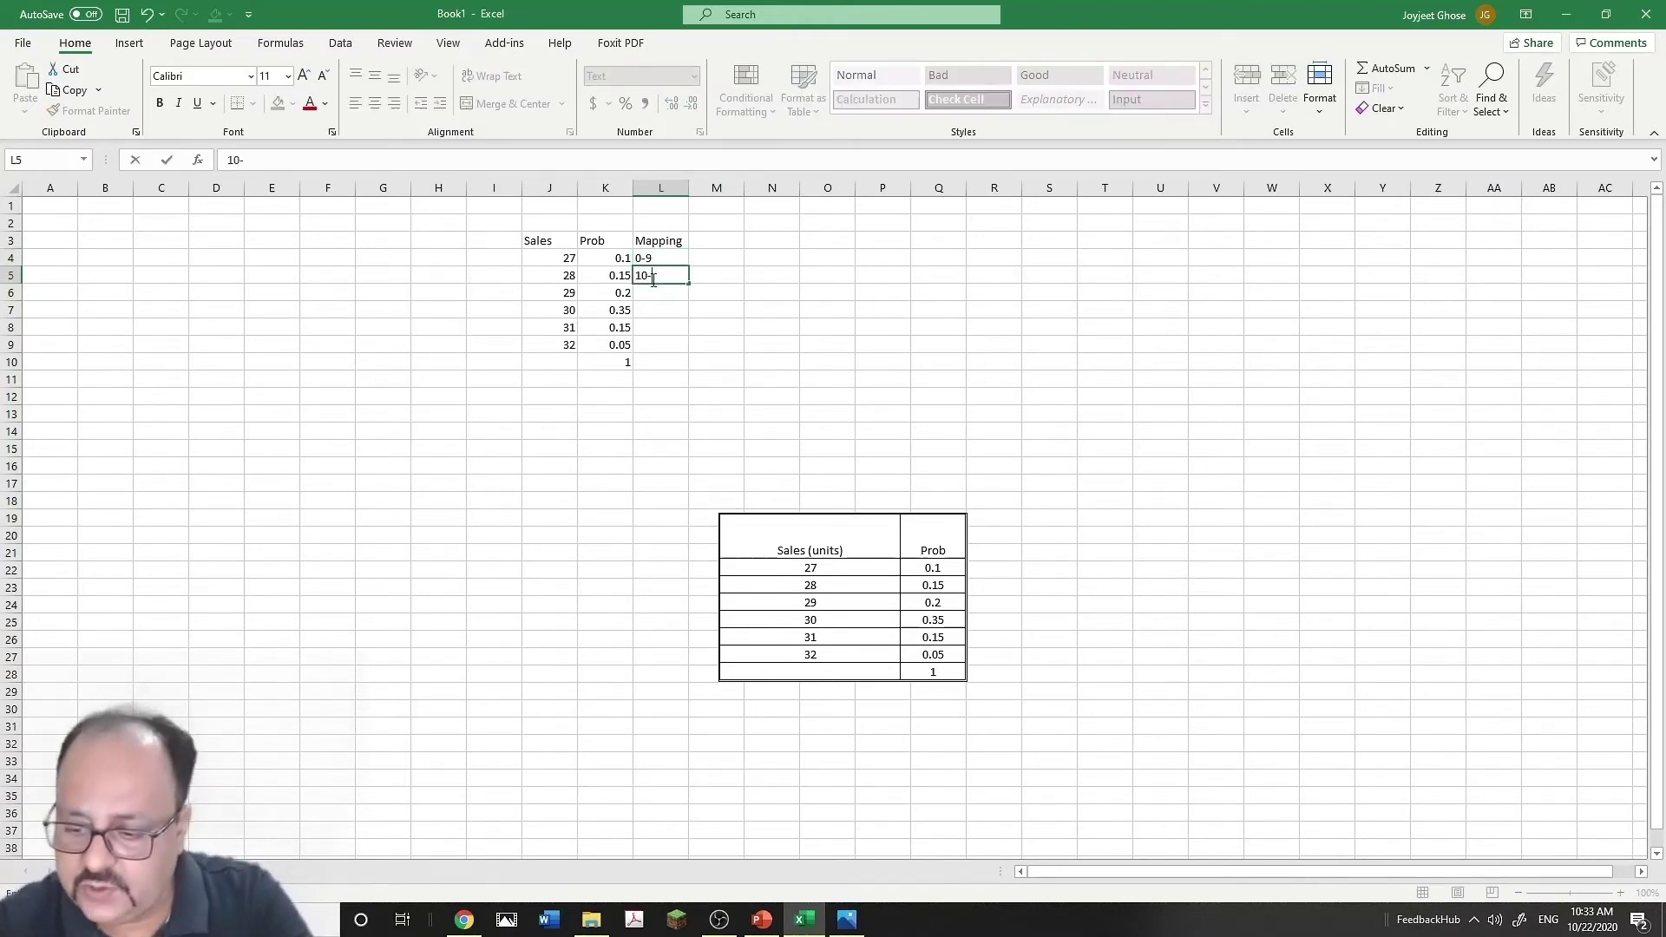
type("24")
key("Return")
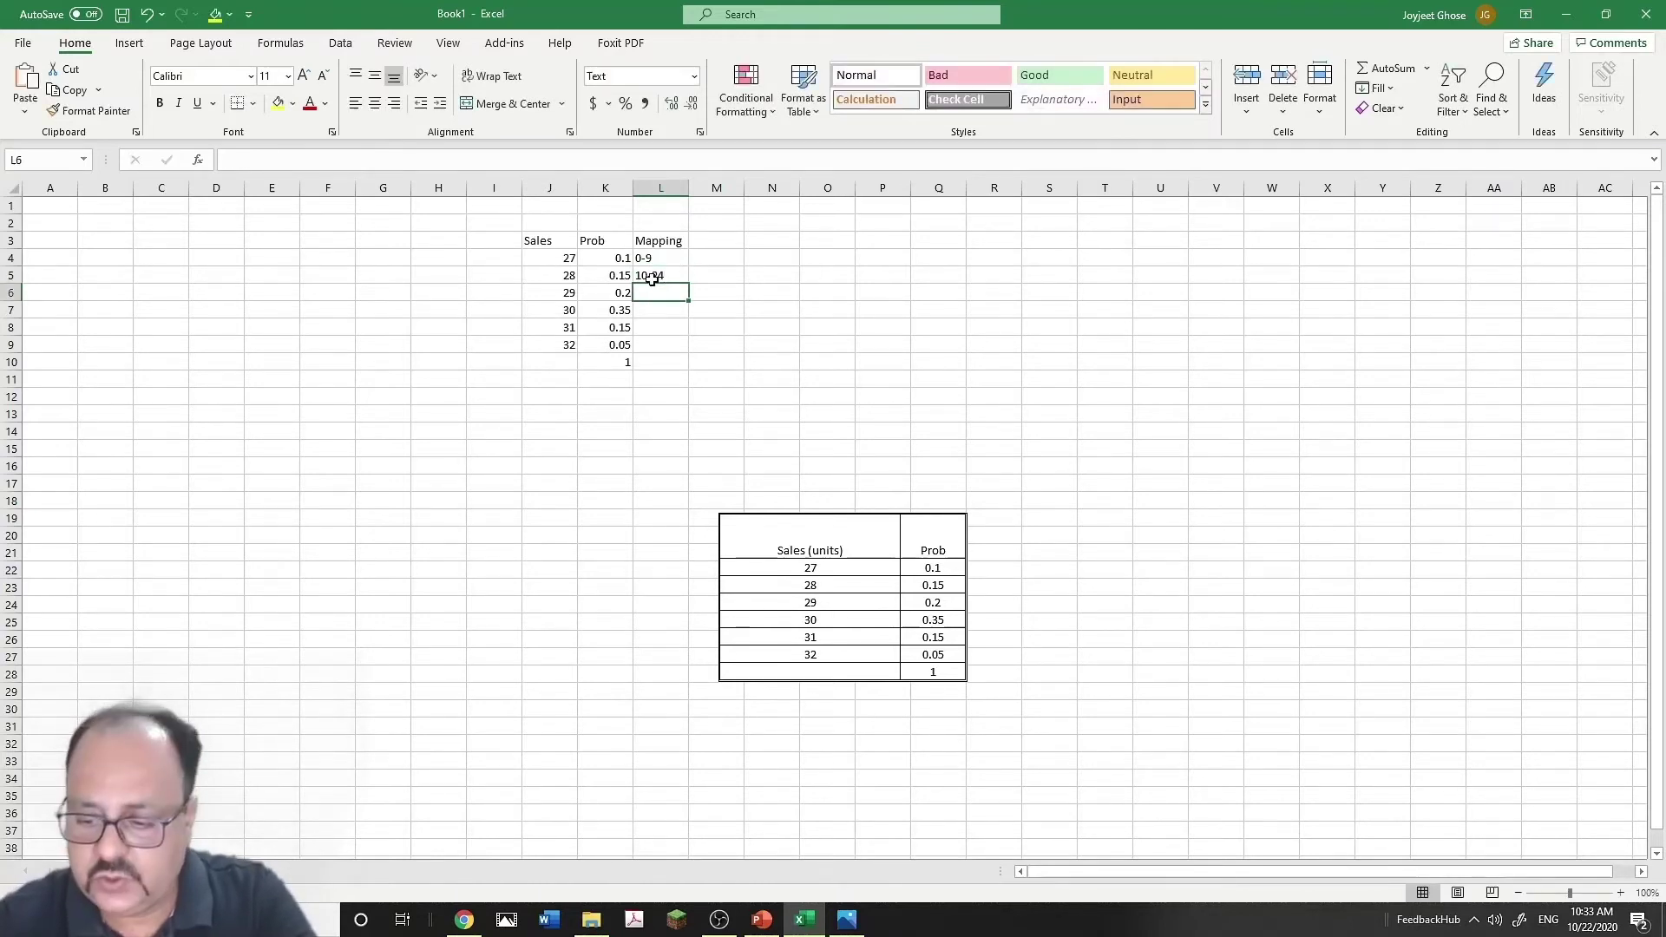
type("25")
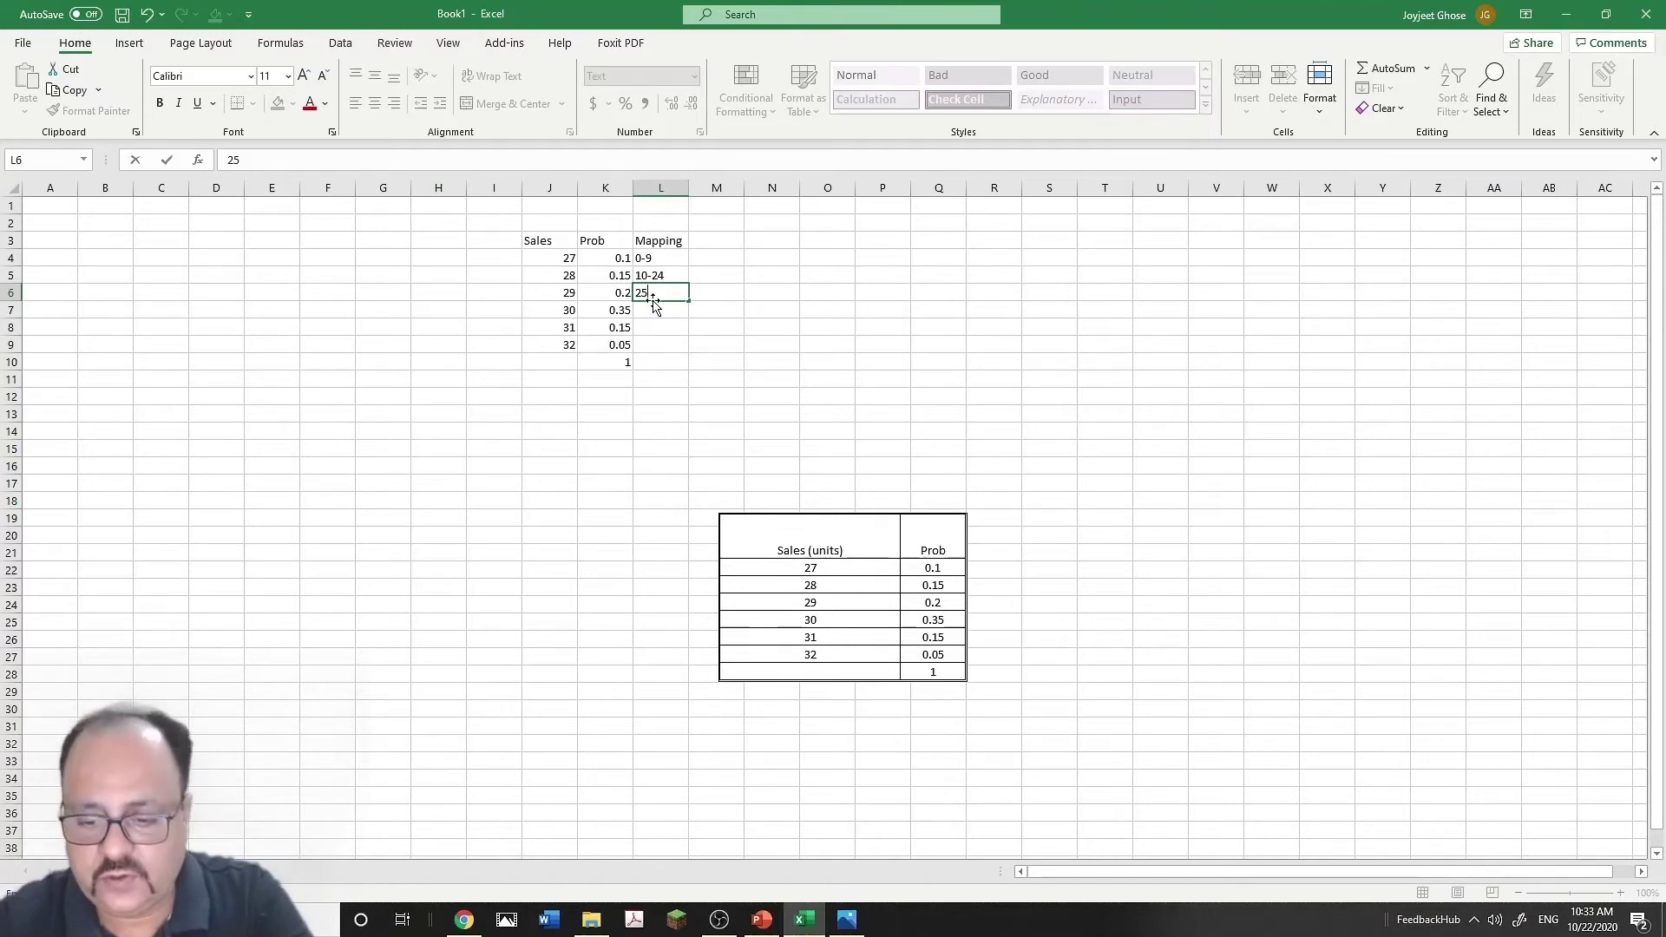
type("-44")
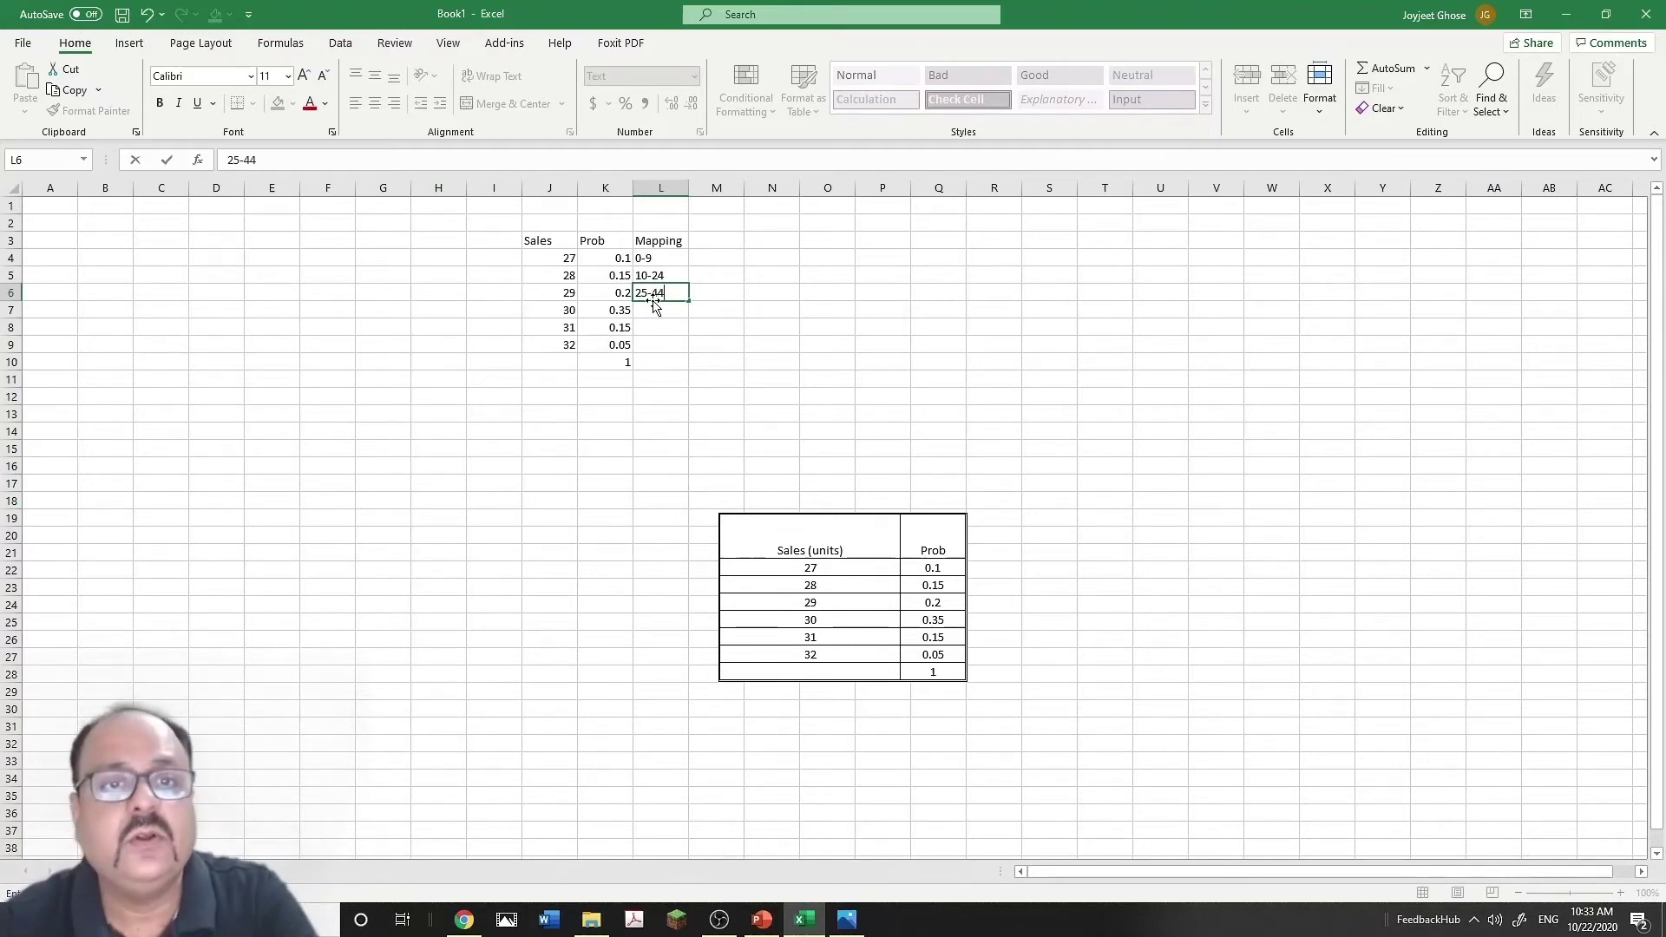
key("Return")
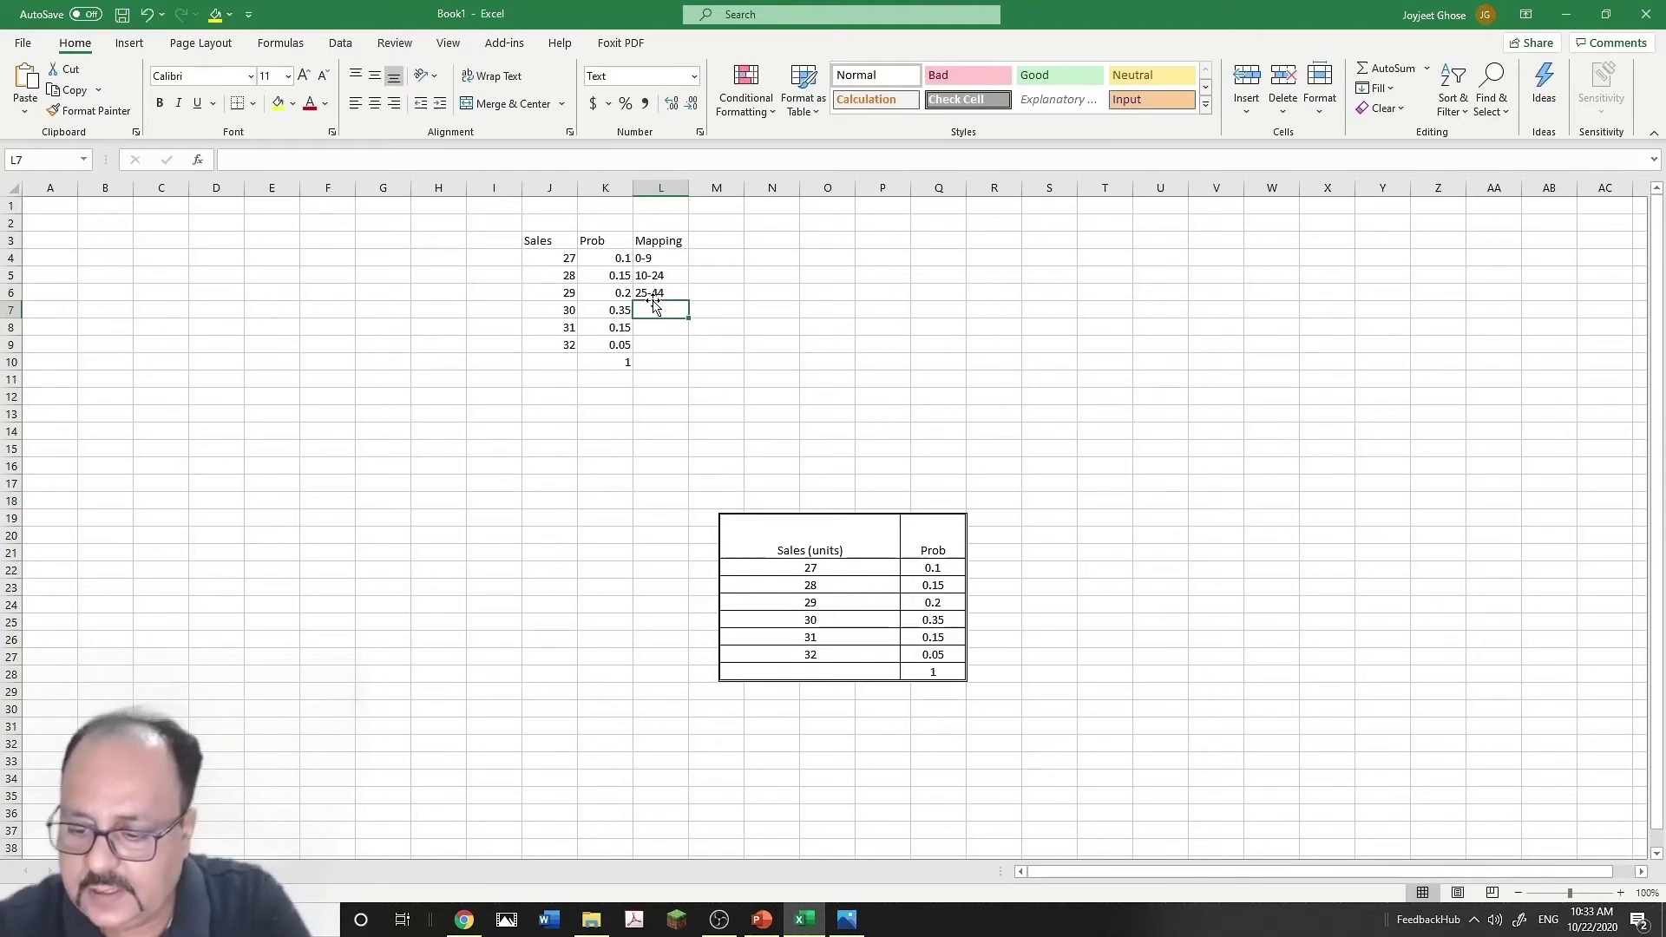
- Enter the mapping ranges 45-79, 80-94 and 95-99 in L7:L9 for sales of 30, 31 and 32
type("45-79")
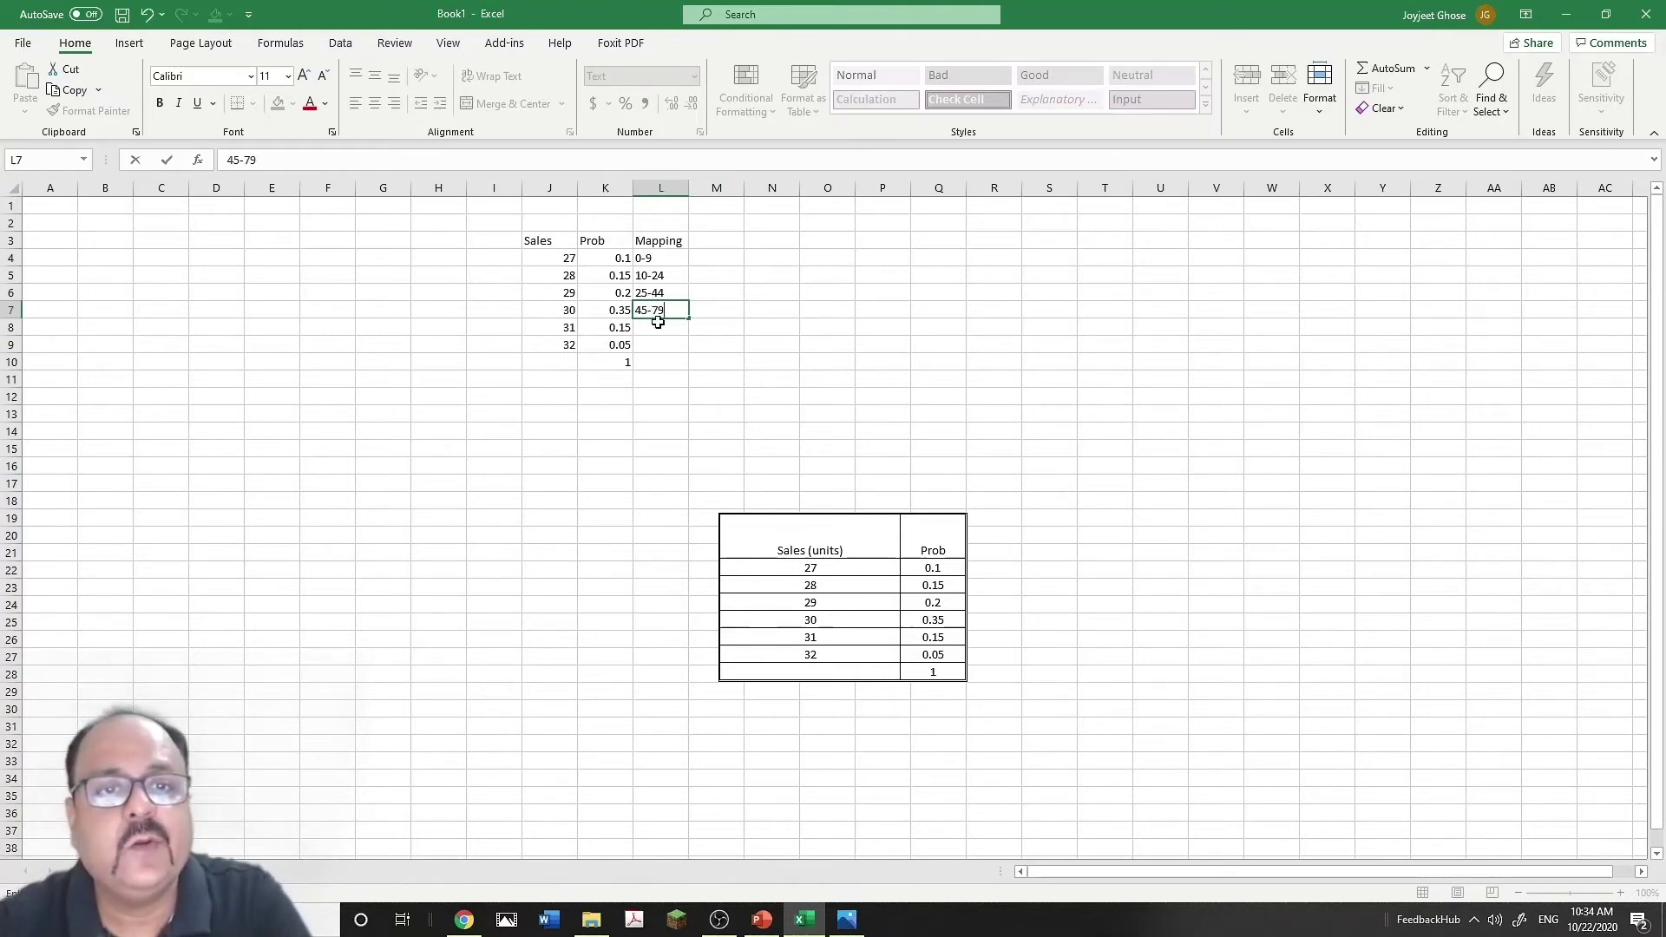
left_click(658, 322)
type("80")
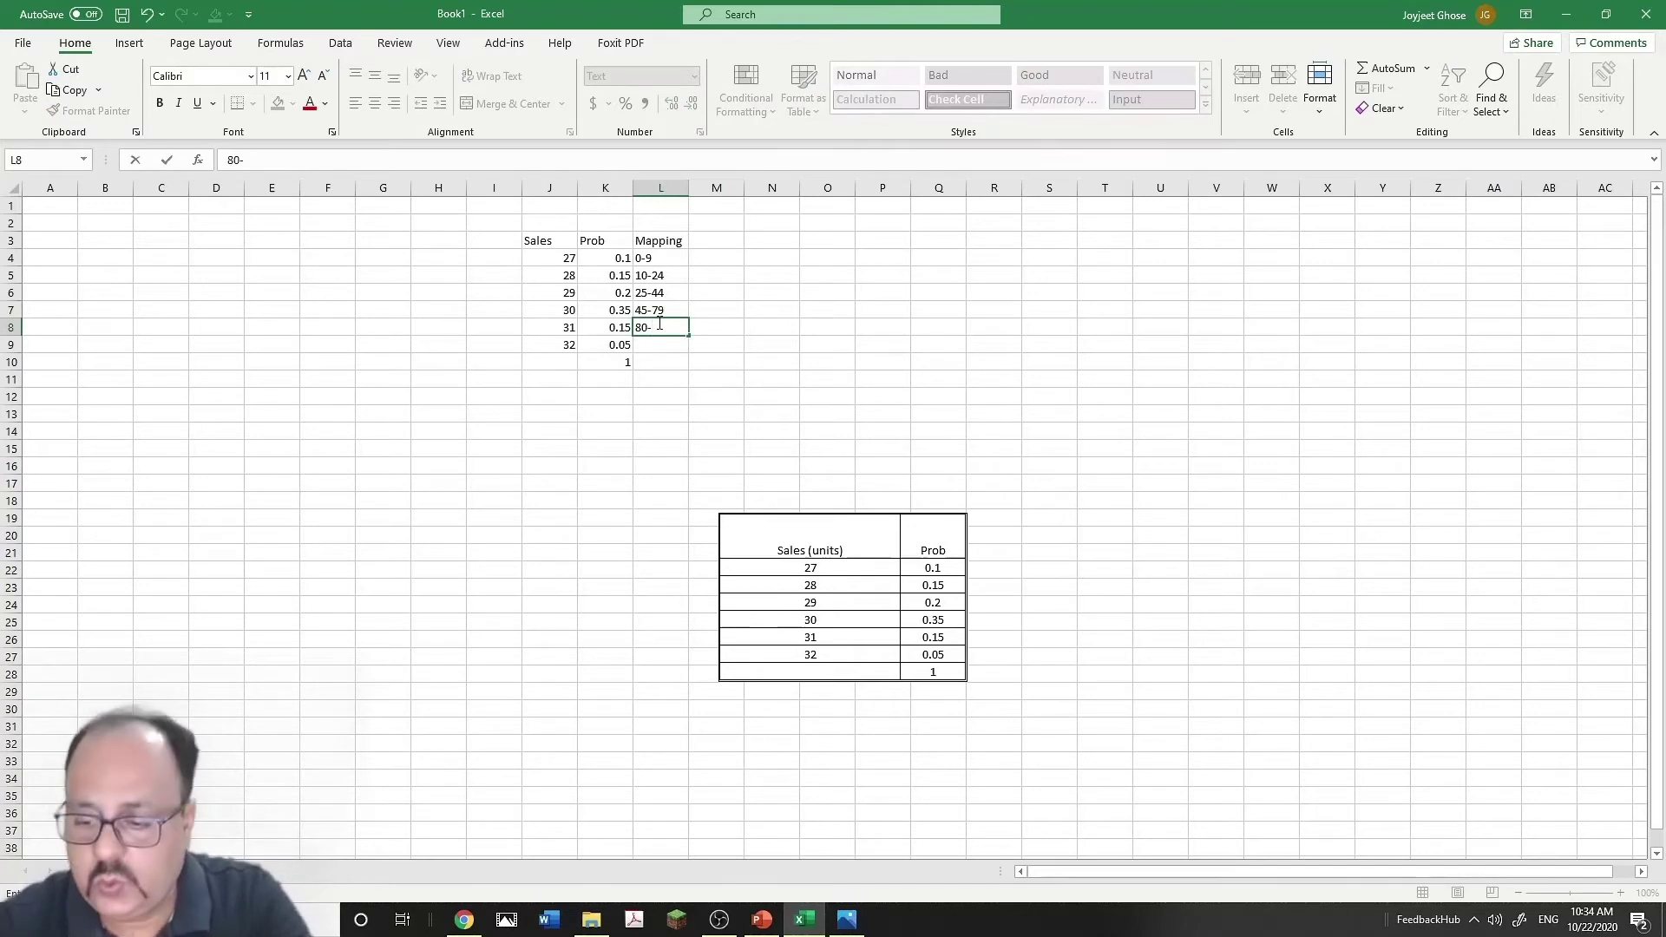
type("-95")
key("BackSpace")
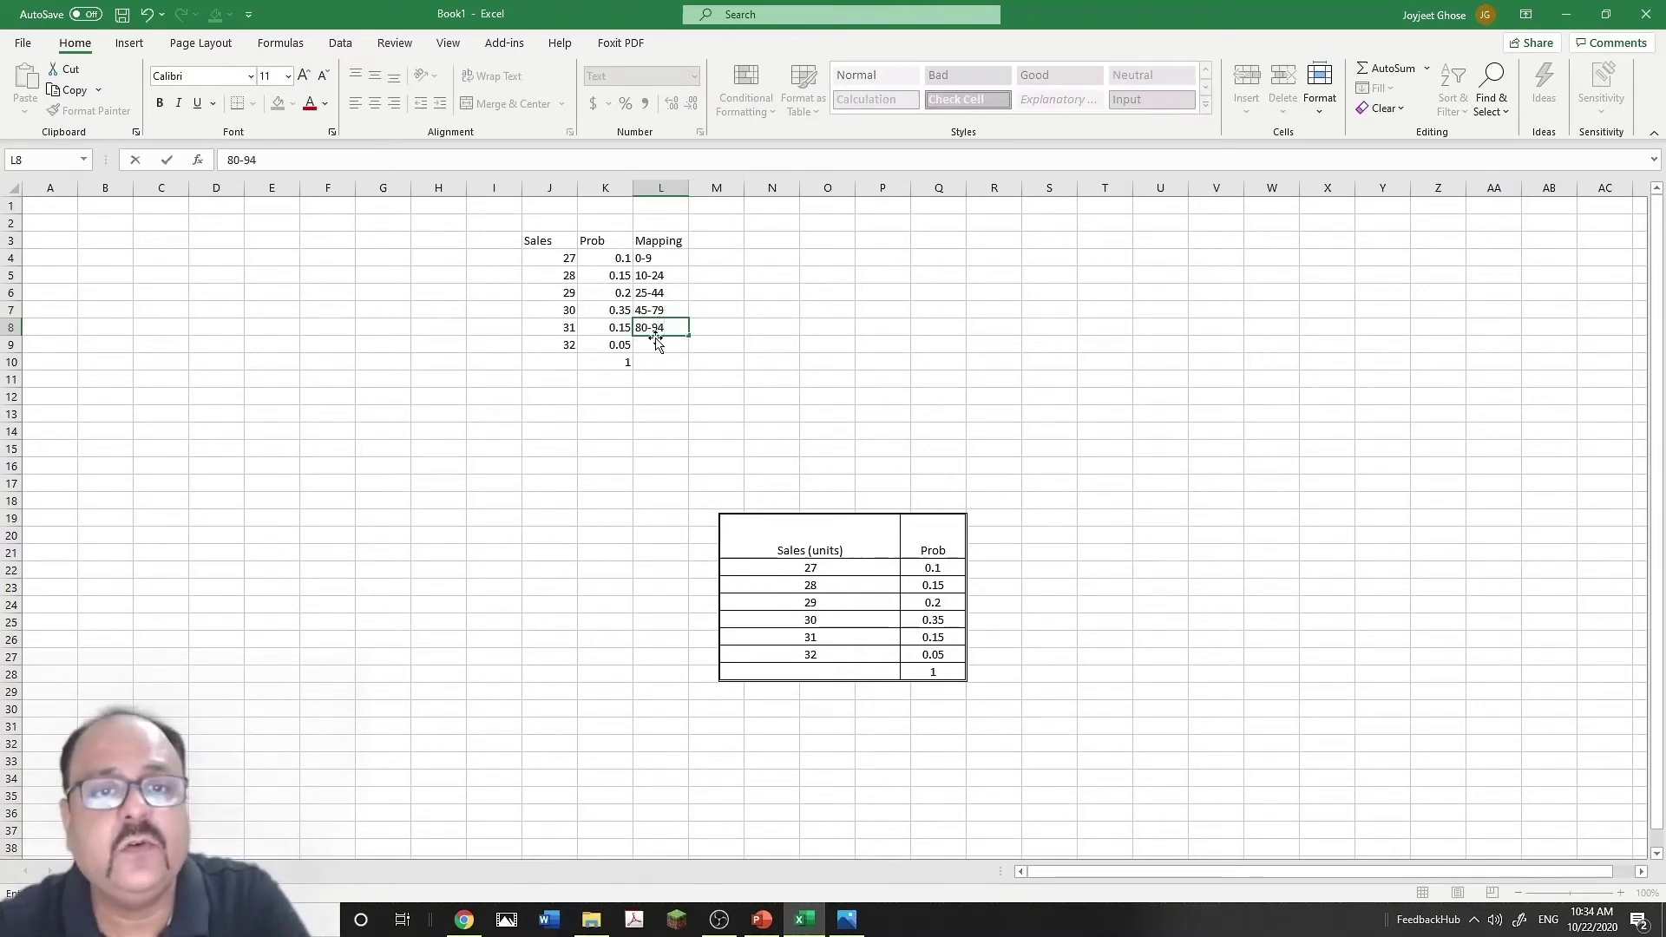
key("ctrl+Return")
left_click(646, 345)
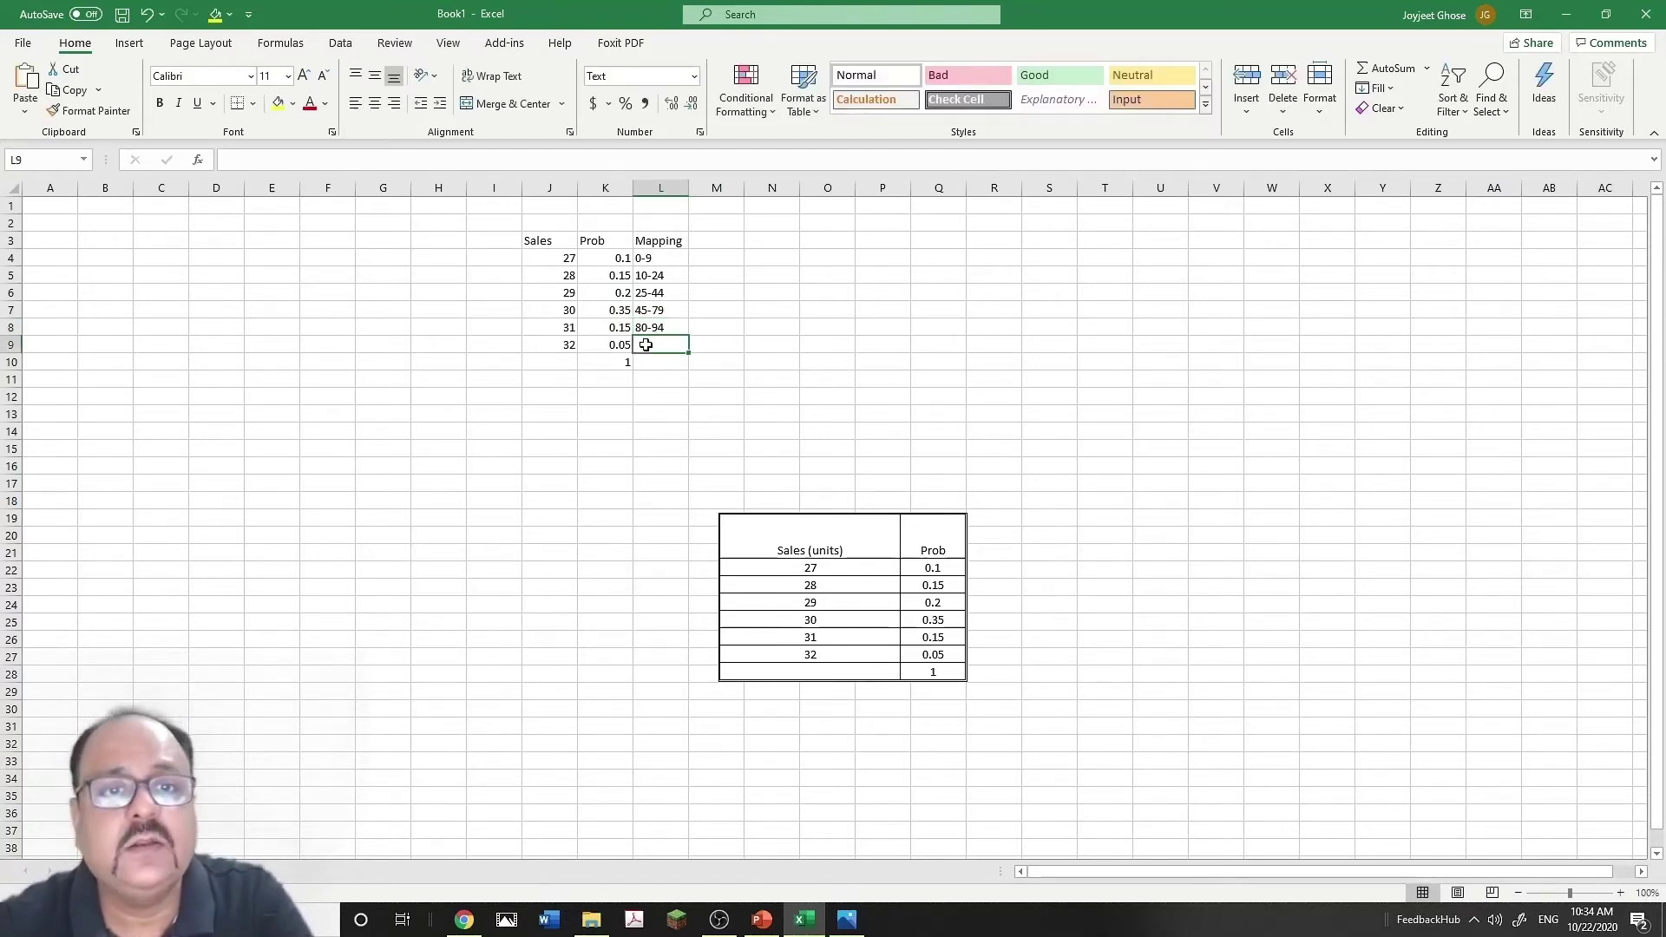
type("9")
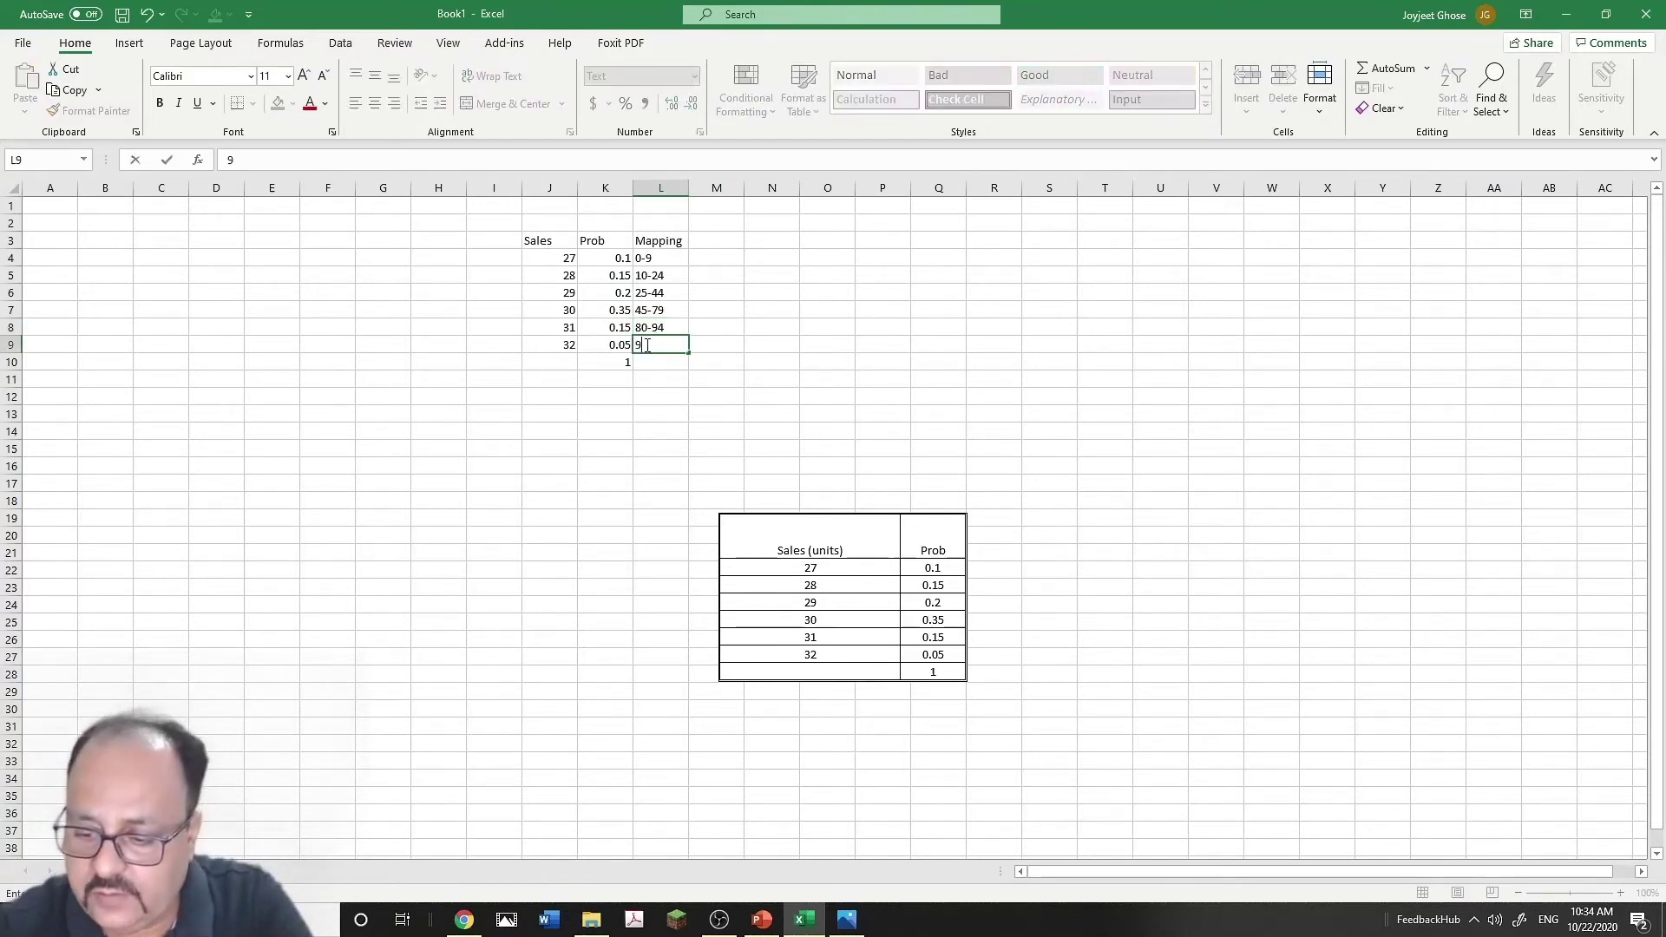
type("5-")
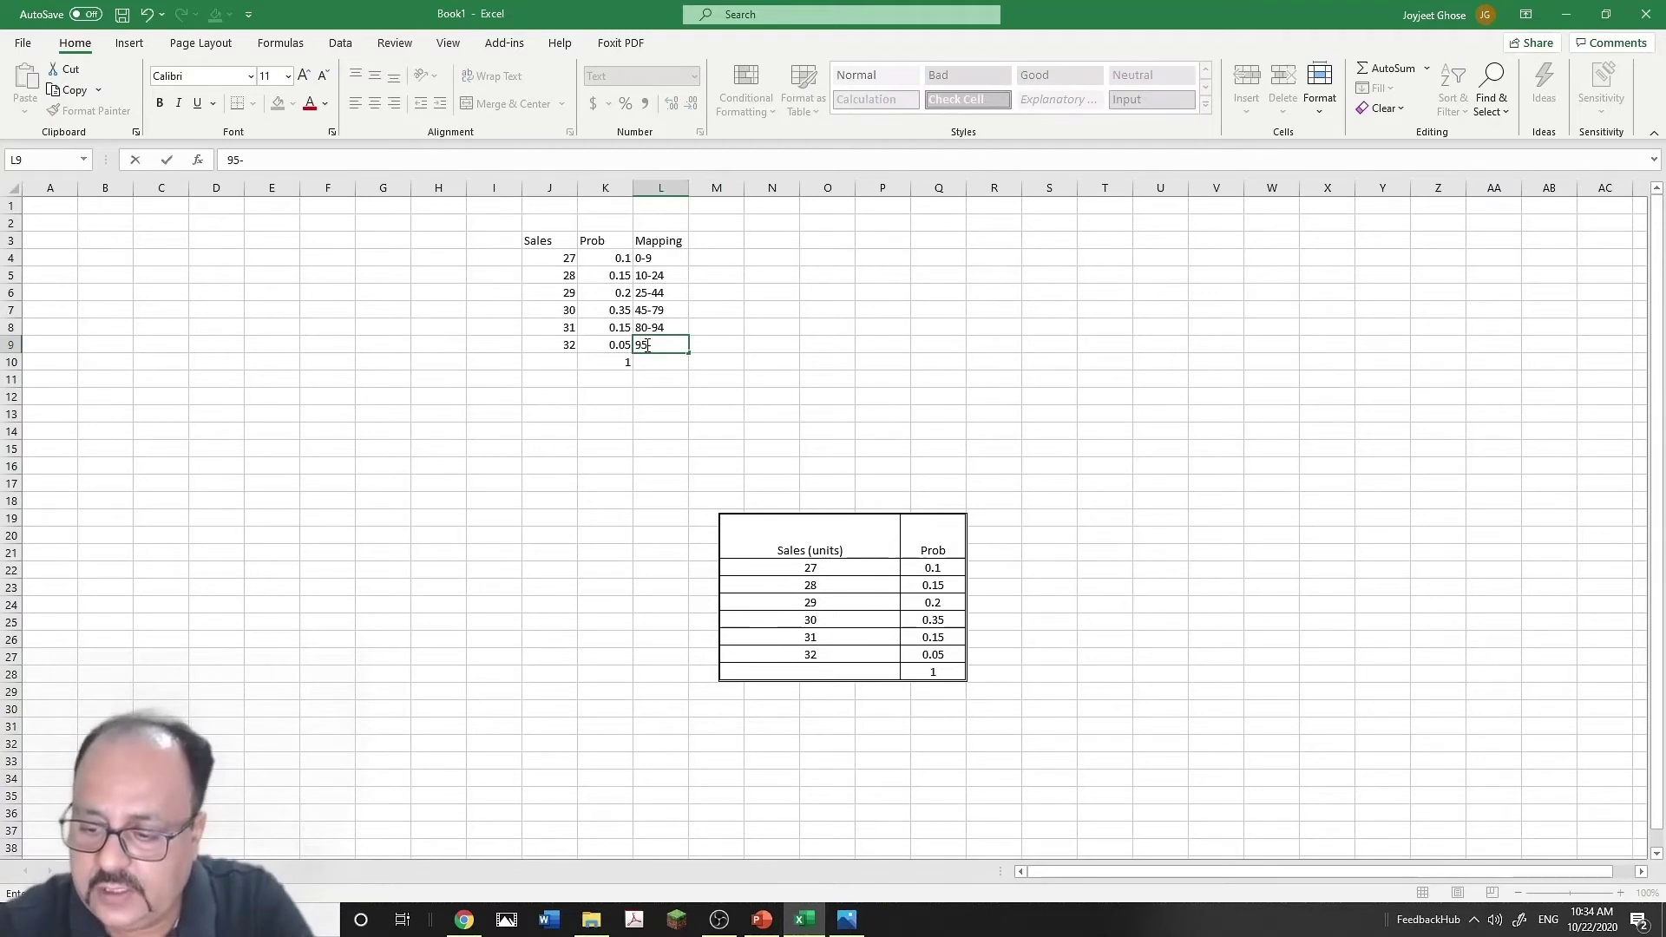
type("99")
left_click(670, 382)
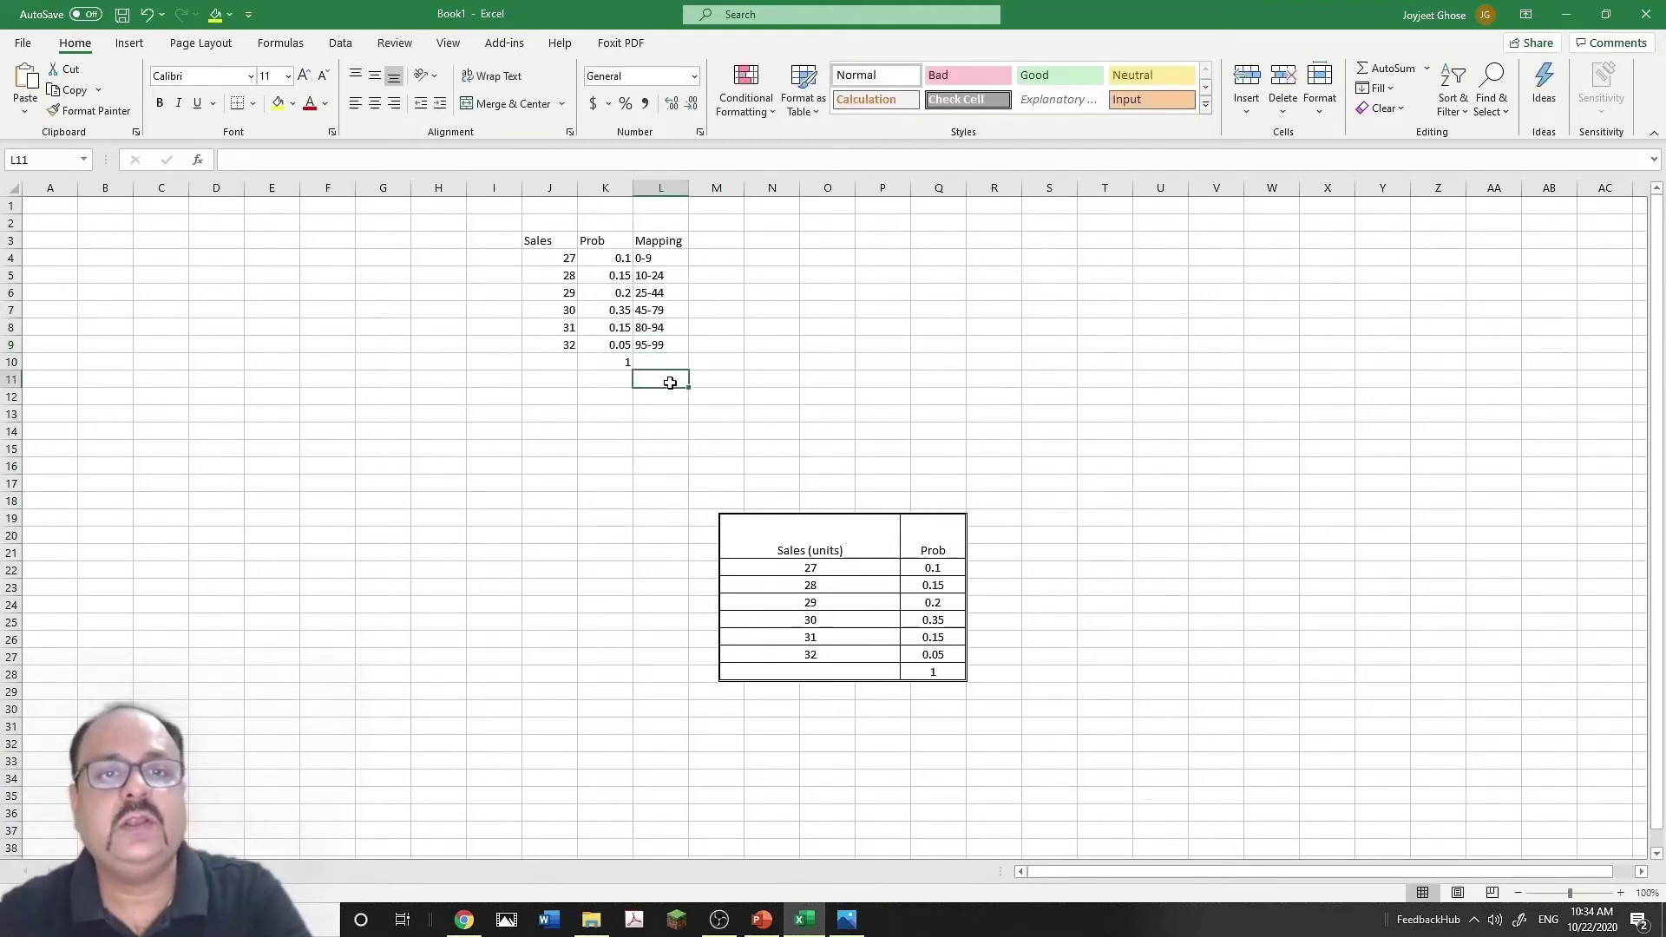
- Enter the heading Random number for Sales prediction in A1 and widen column A to fit it
left_click(43, 222)
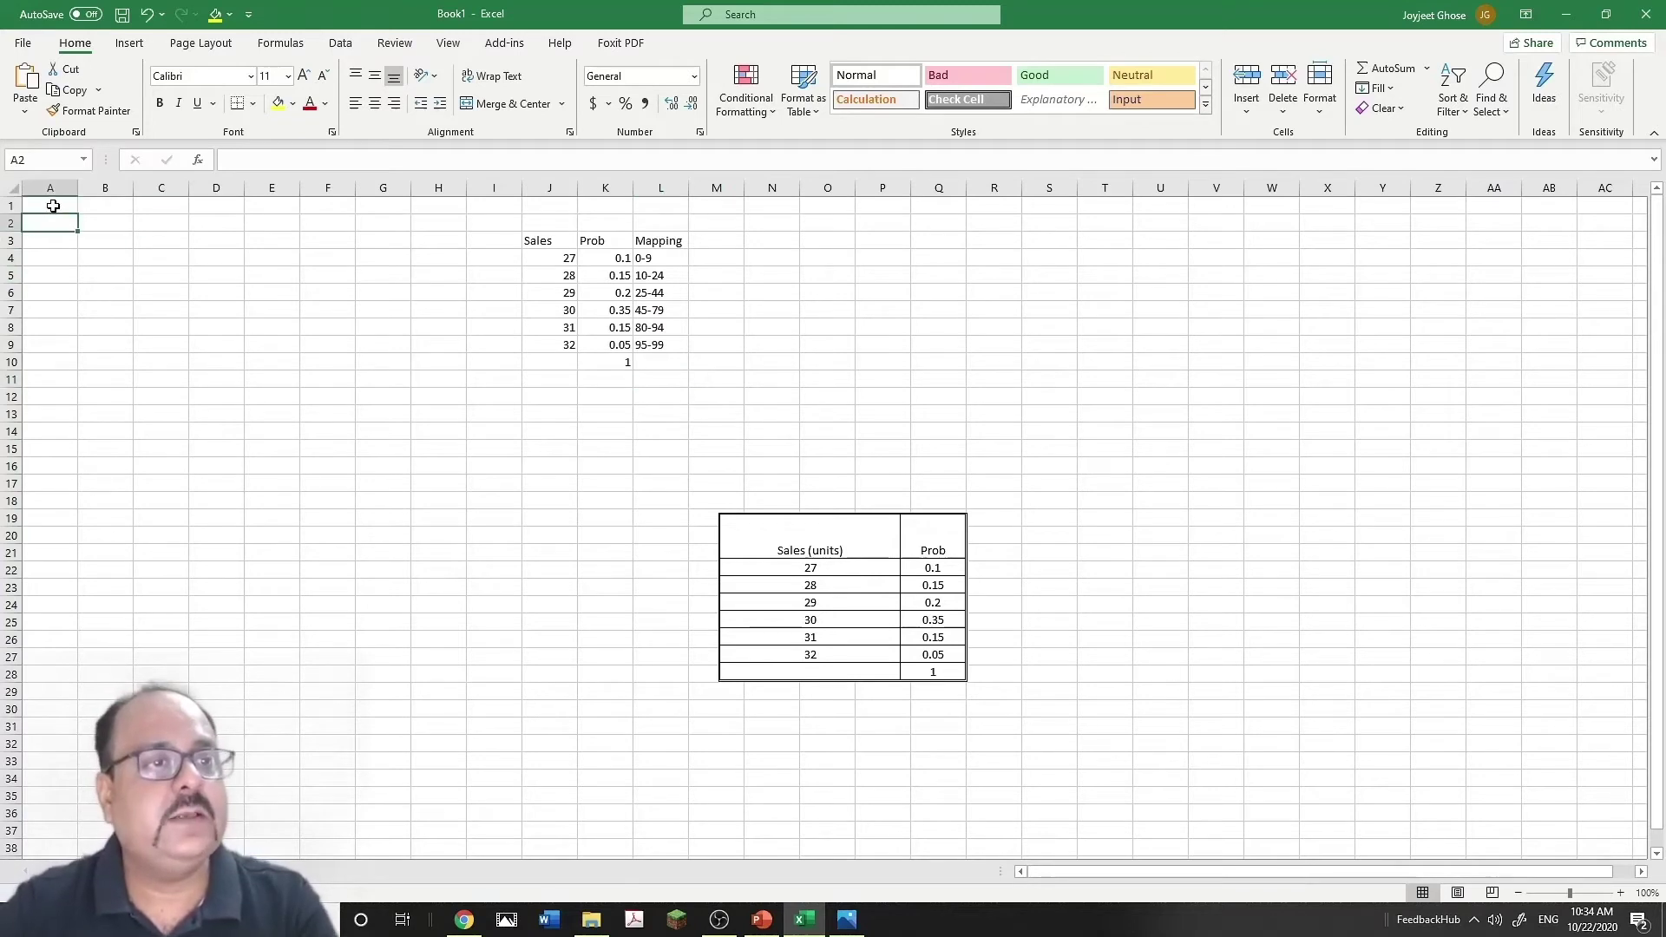
left_click(53, 205)
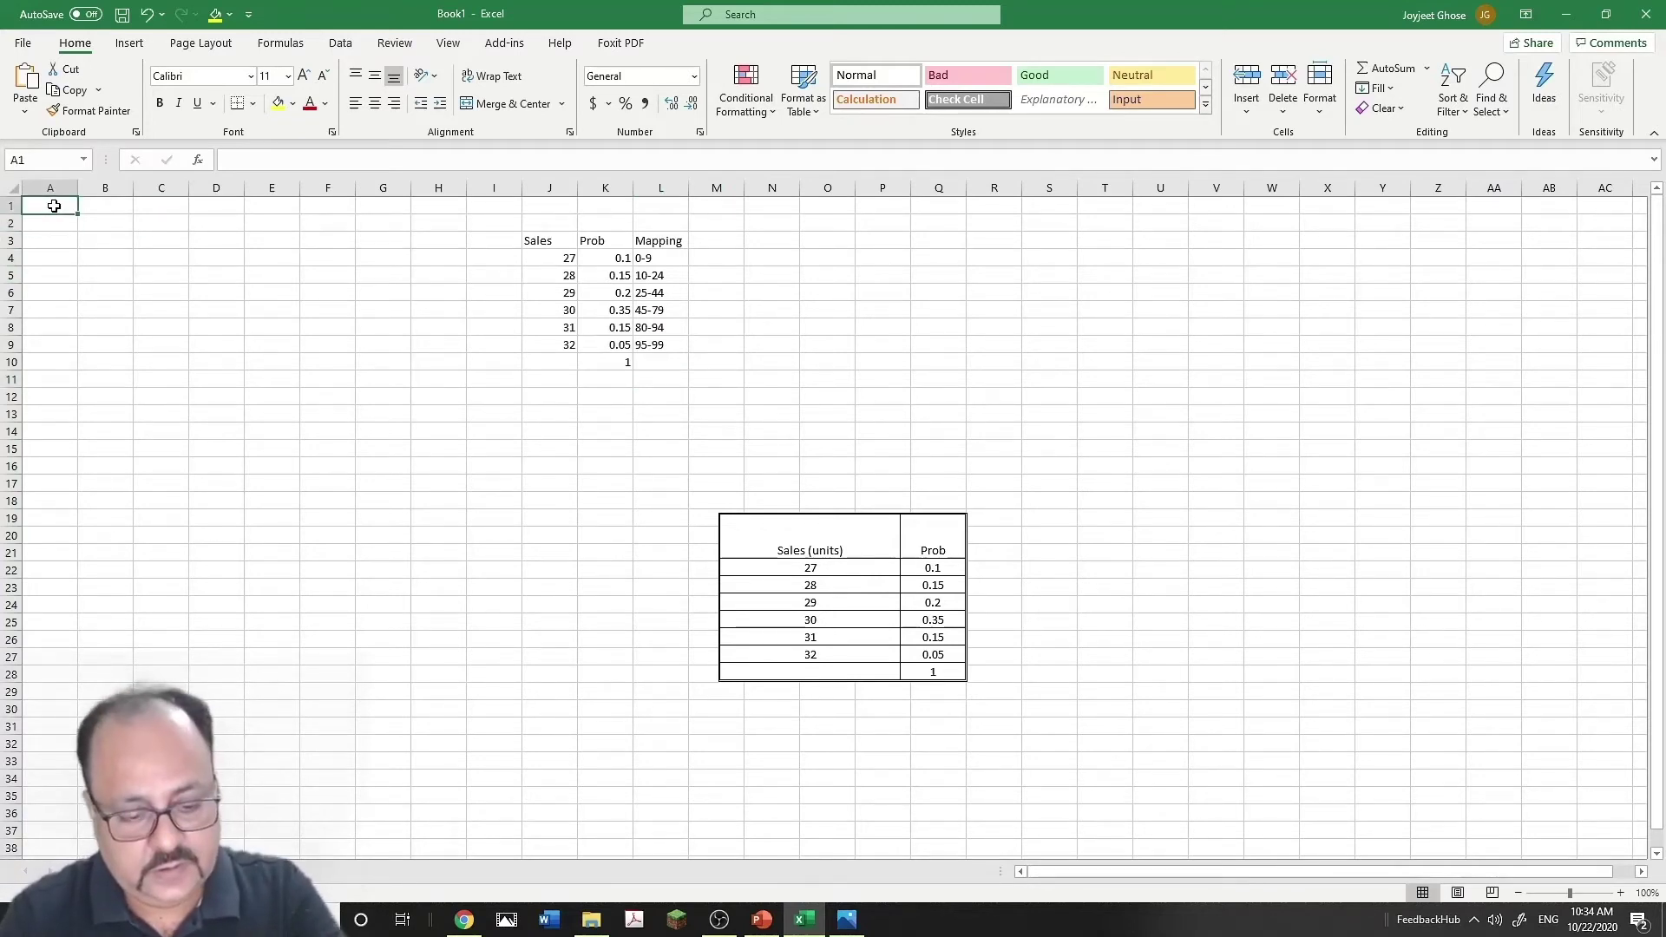
type("Ran")
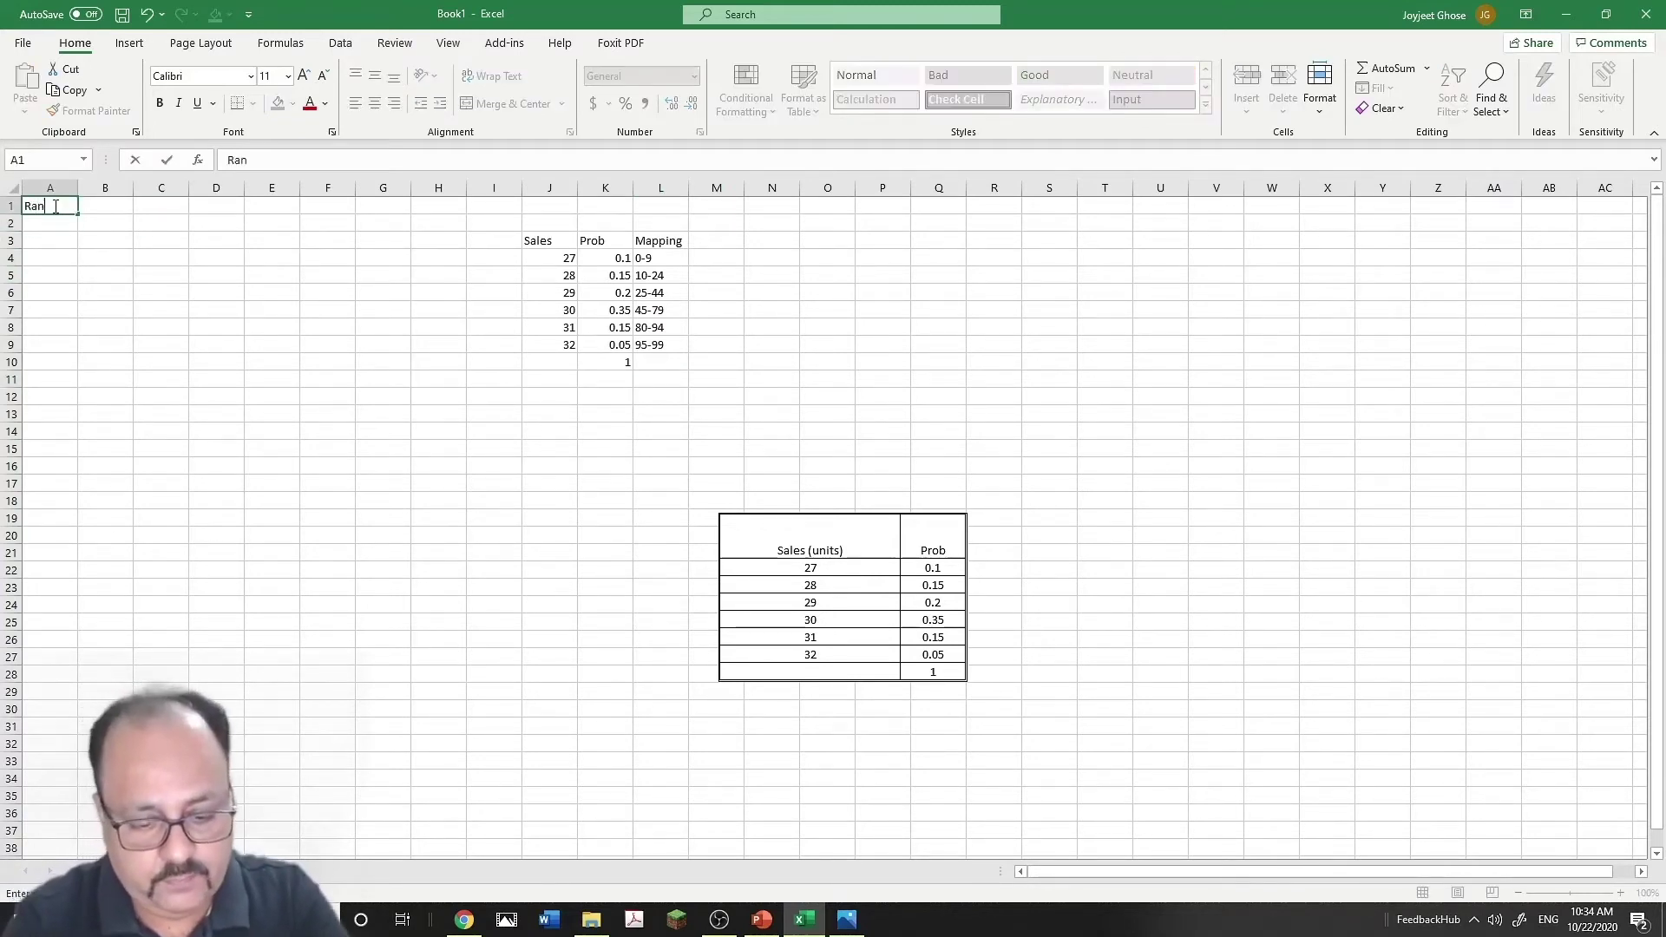
type("dom num")
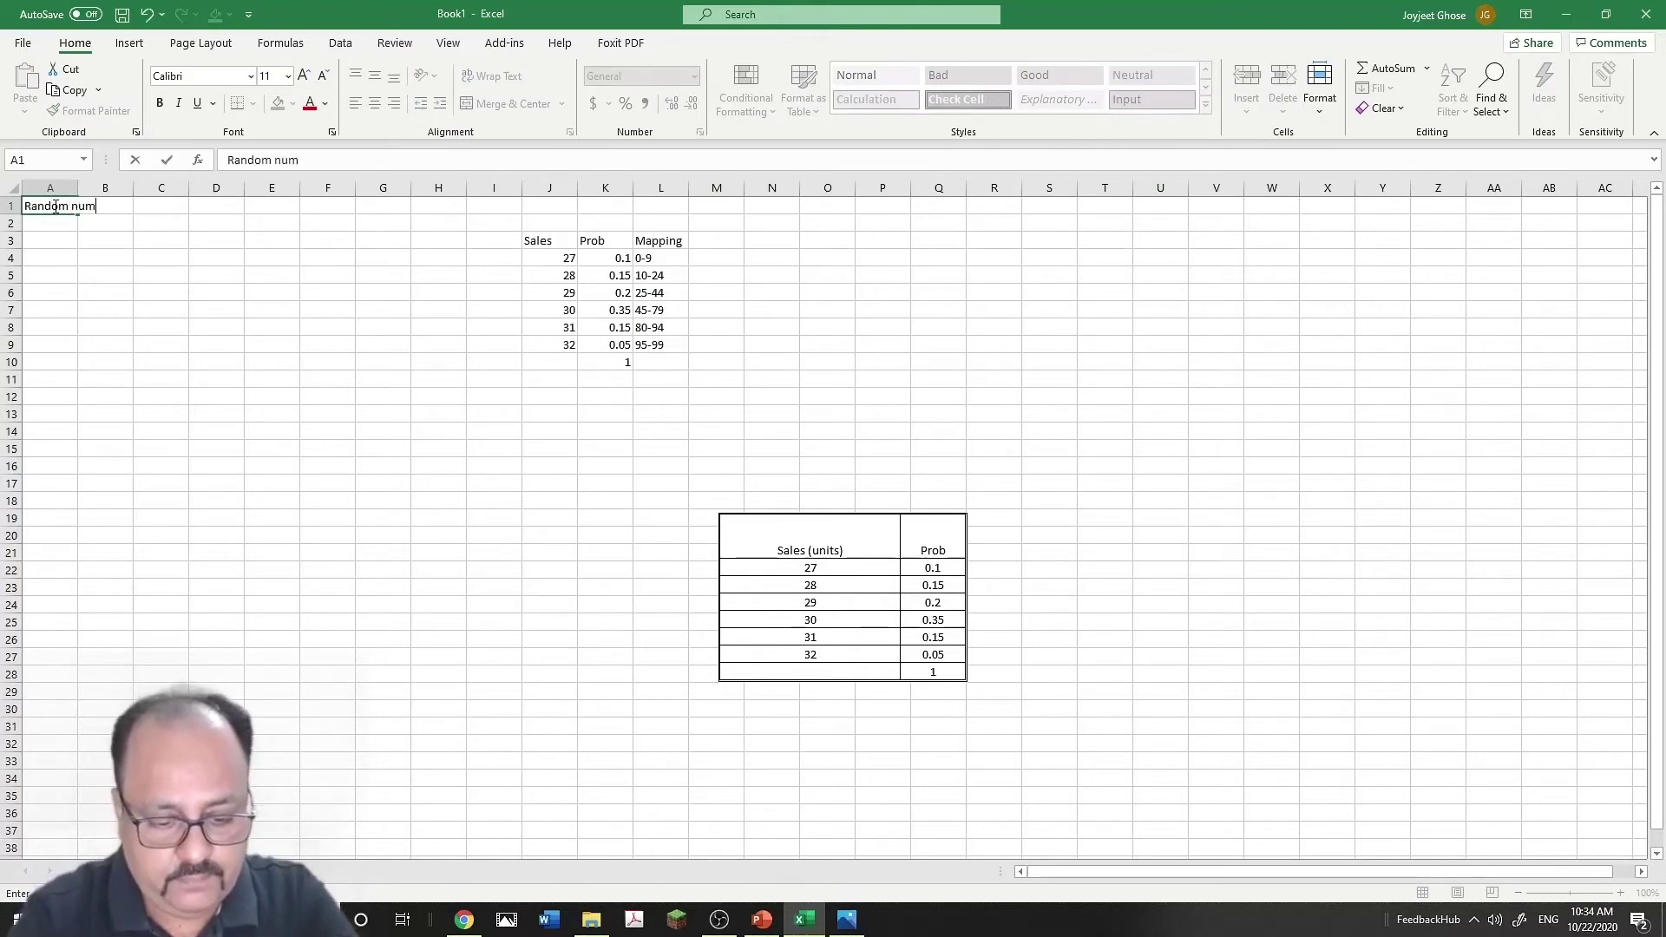
type("ber")
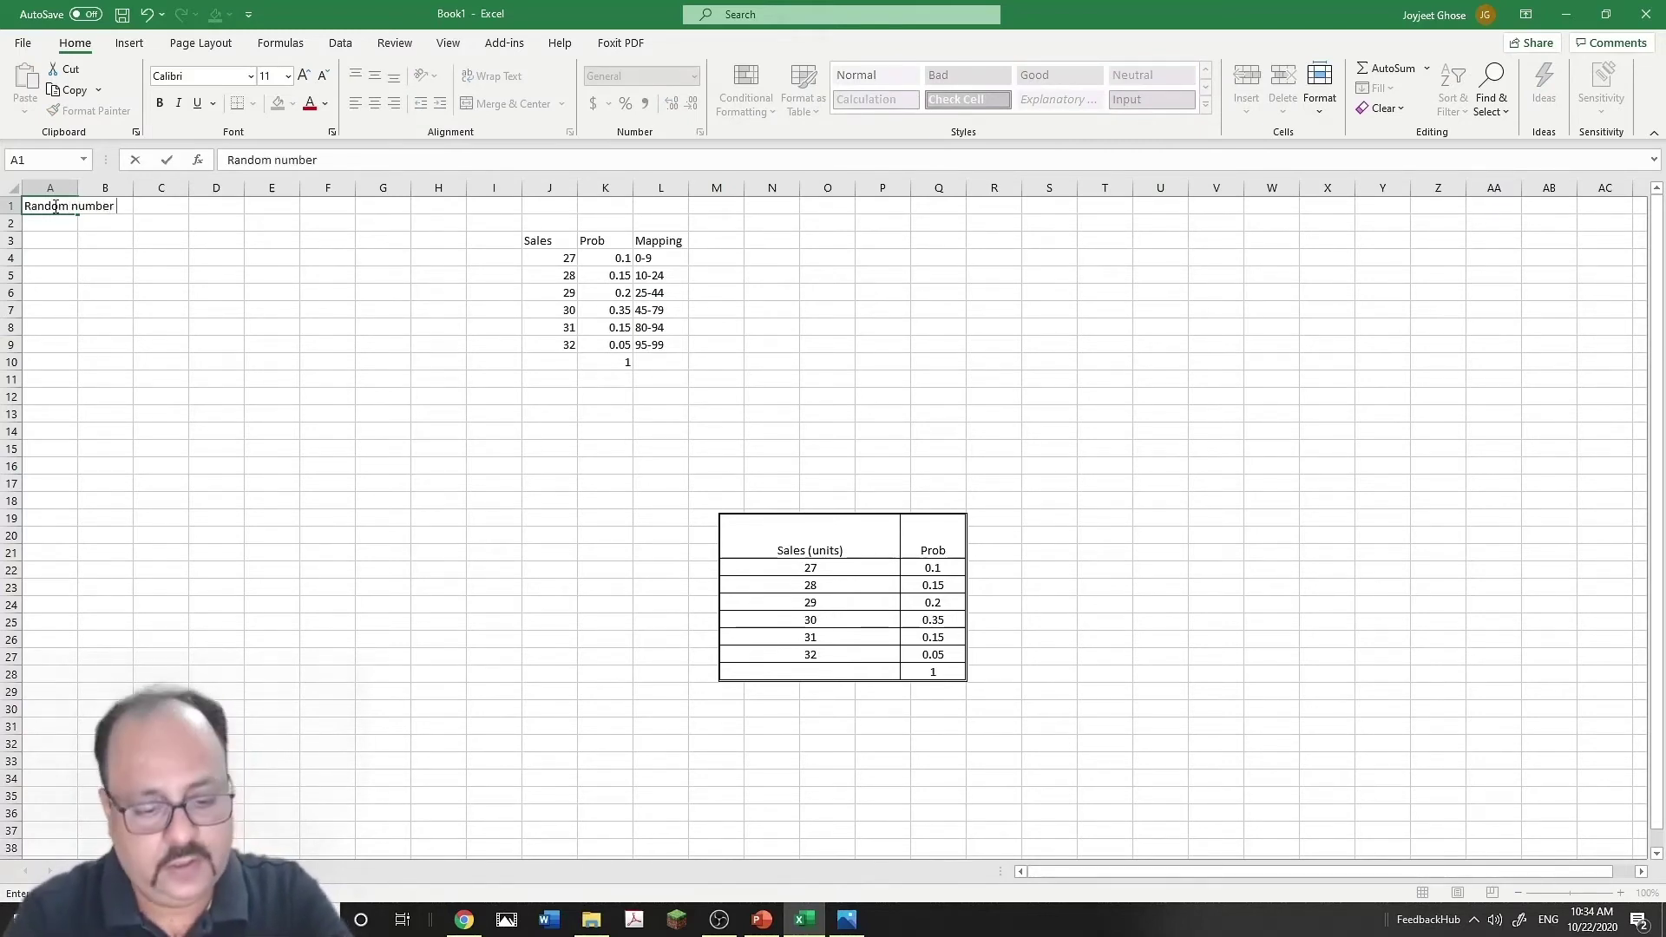
type(" for Sales")
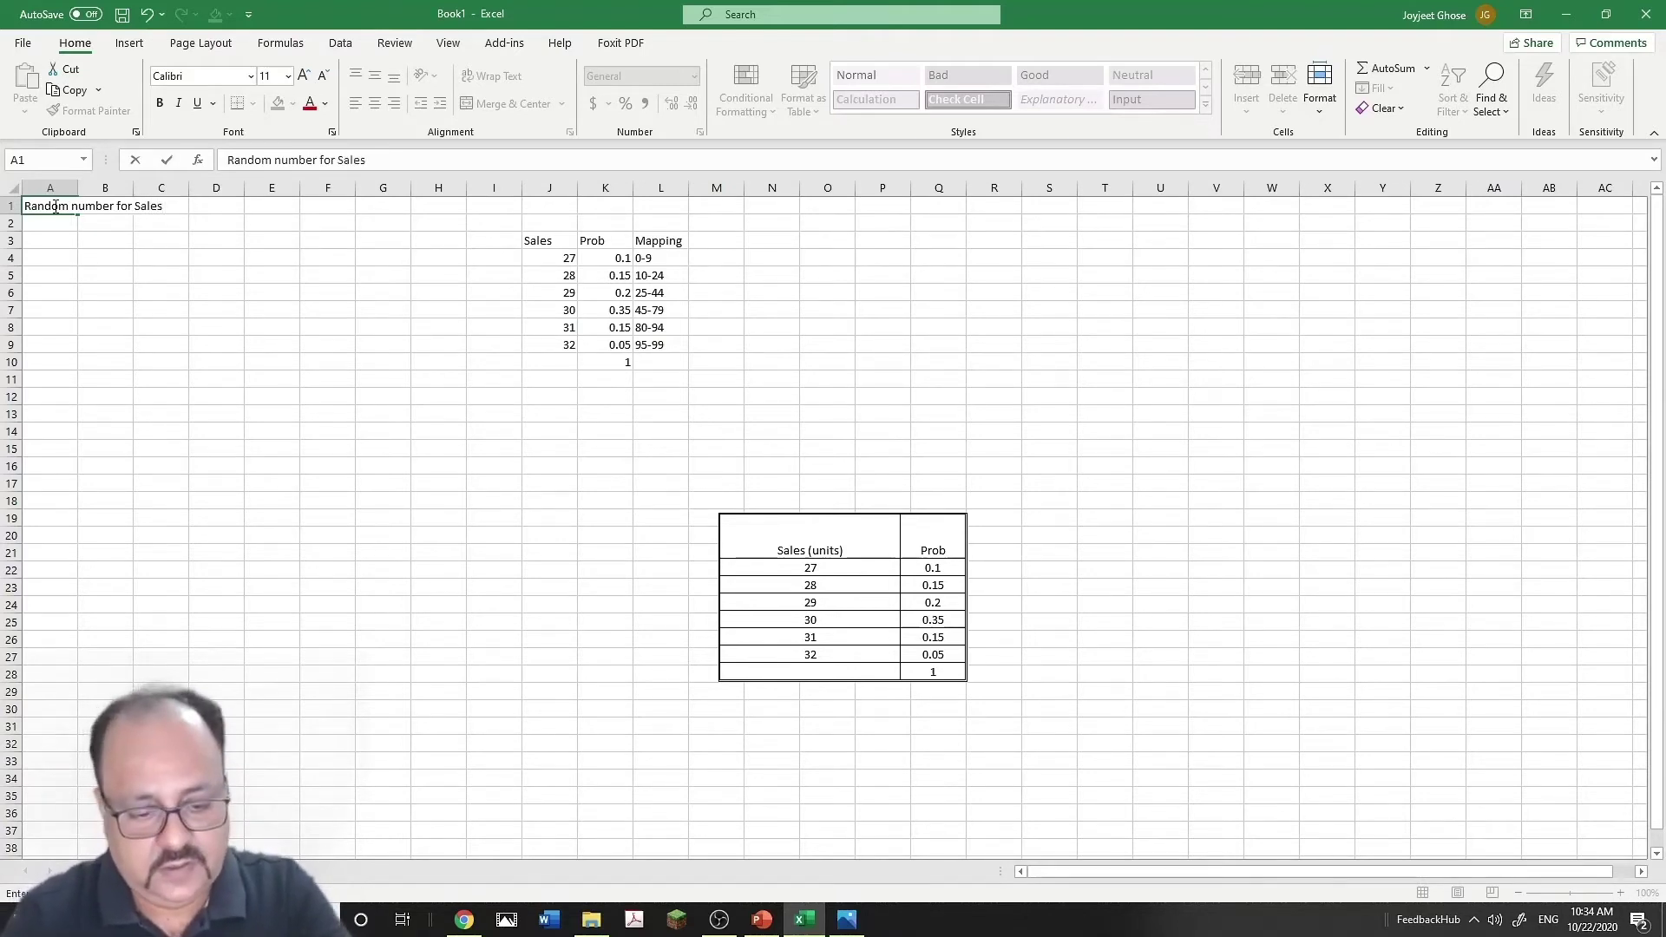
type(" prediction")
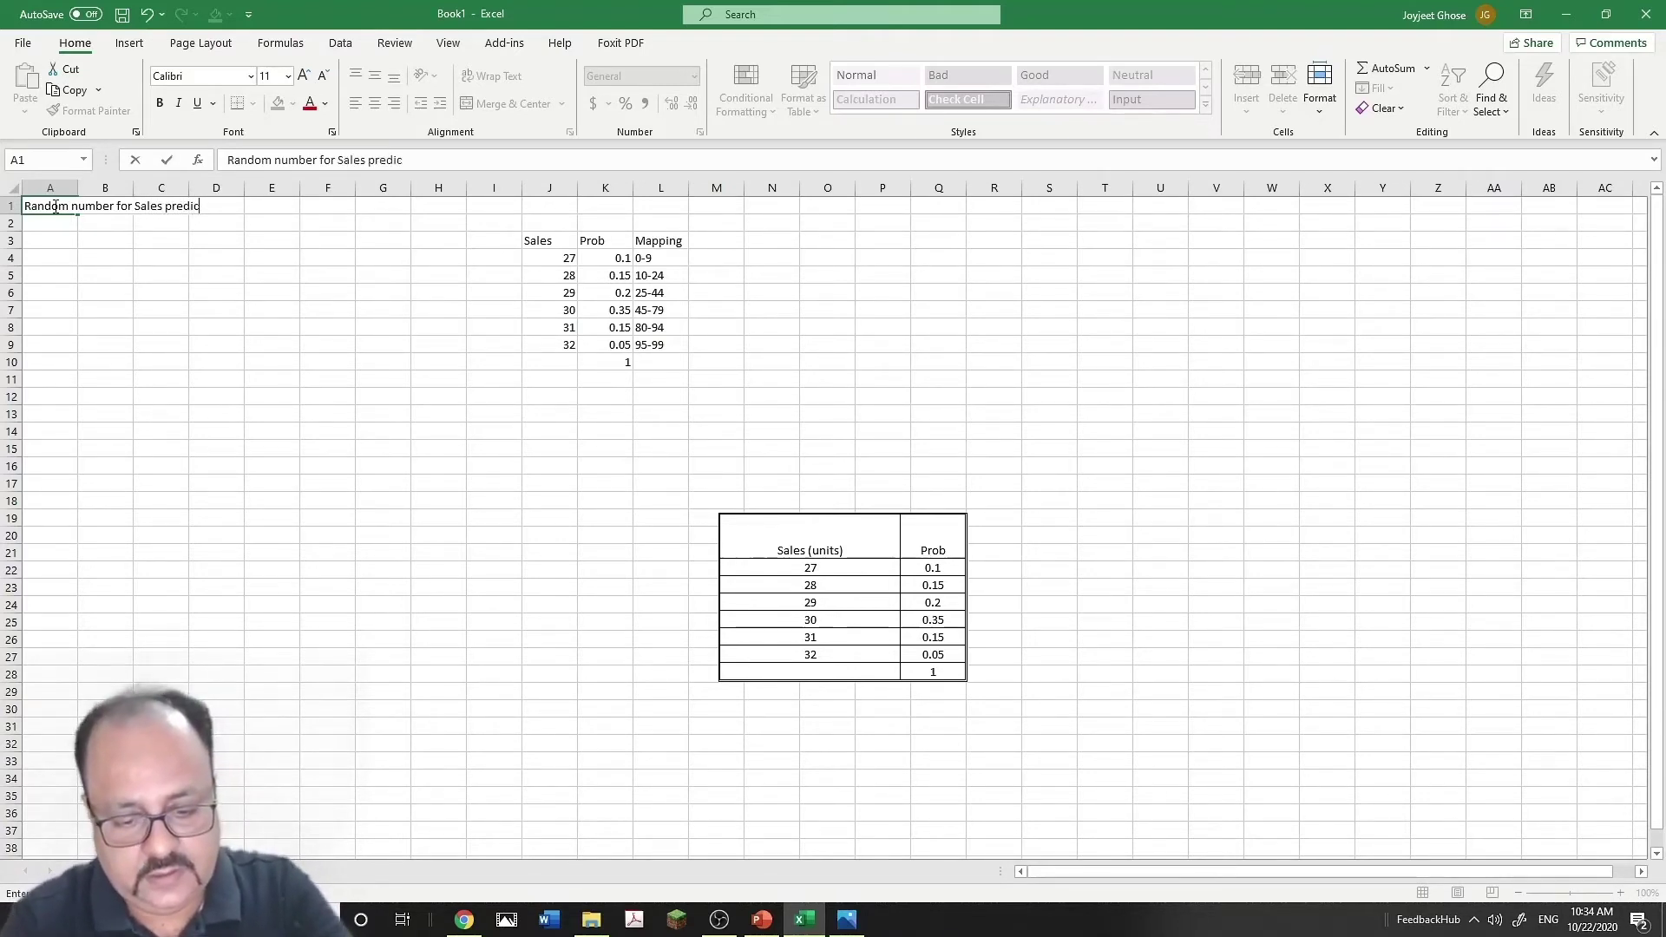
left_click(158, 240)
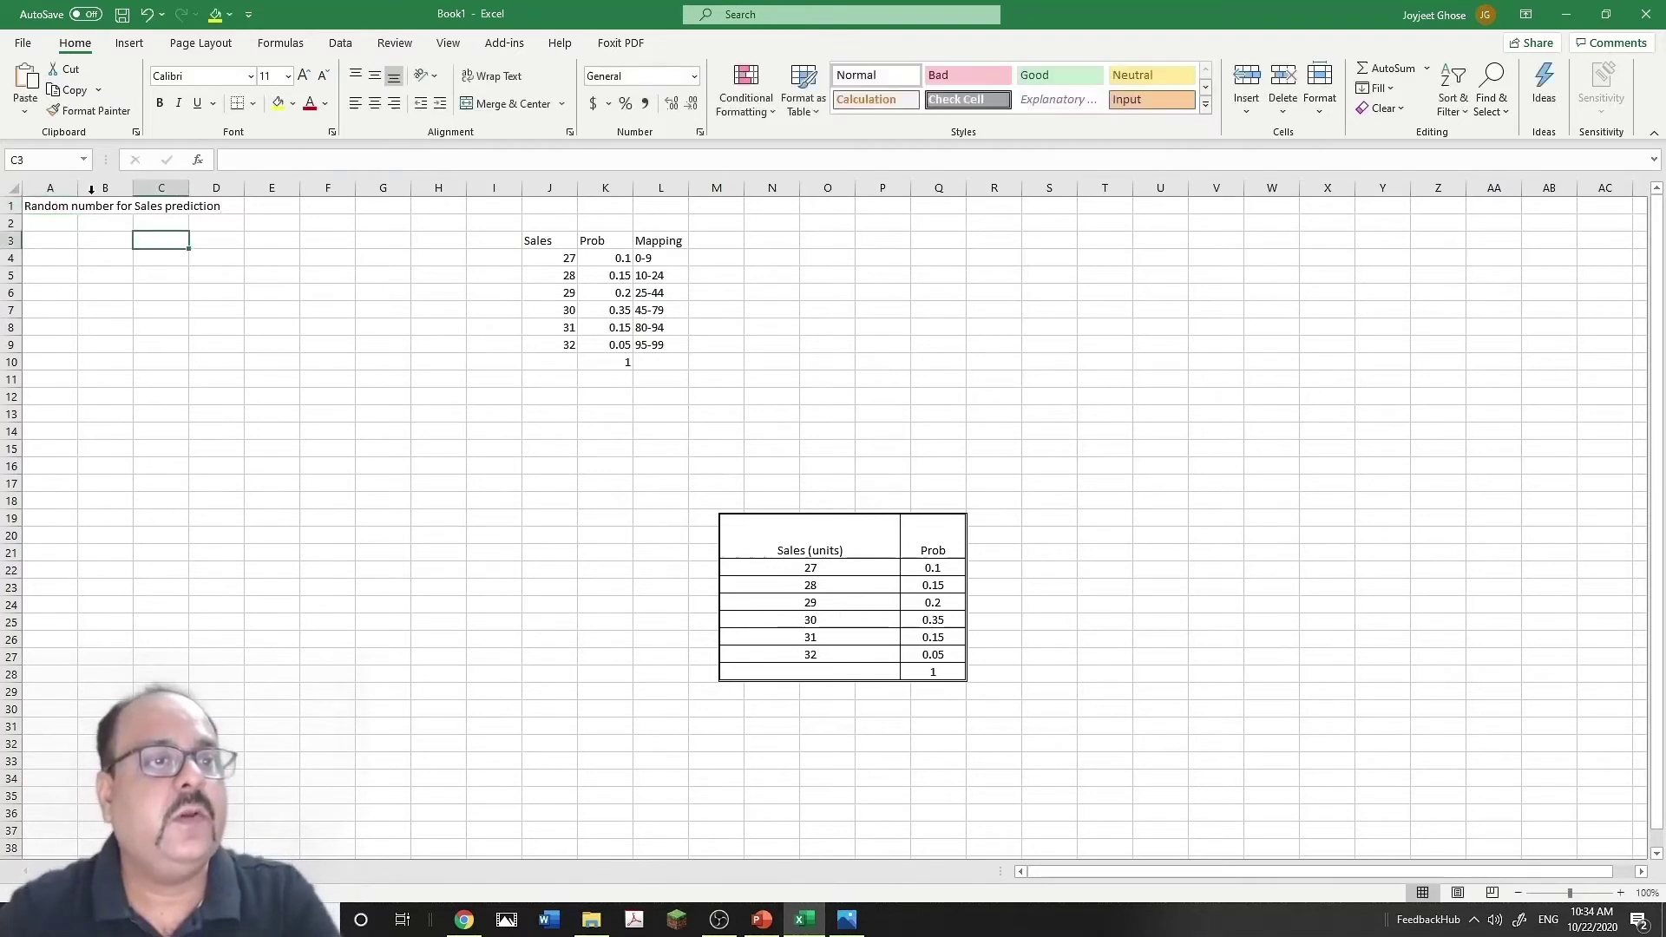
left_click_drag(77, 187, 241, 206)
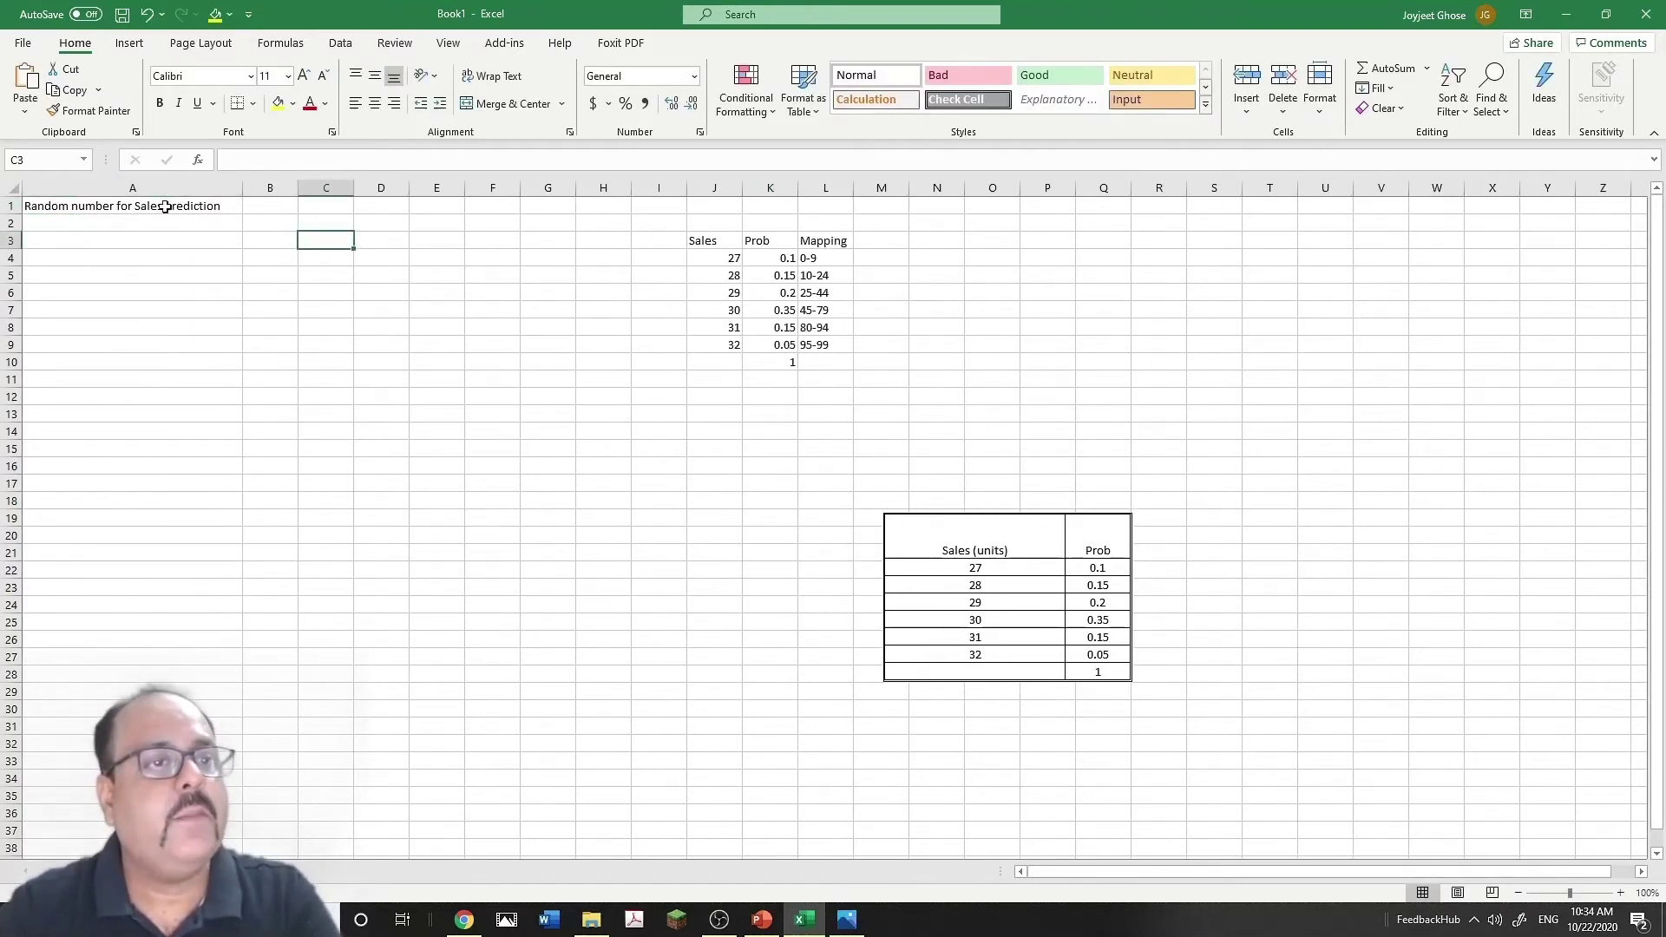
- Generate a random number in A2 with the formula =RANDBETWEEN(0,100)
left_click(132, 220)
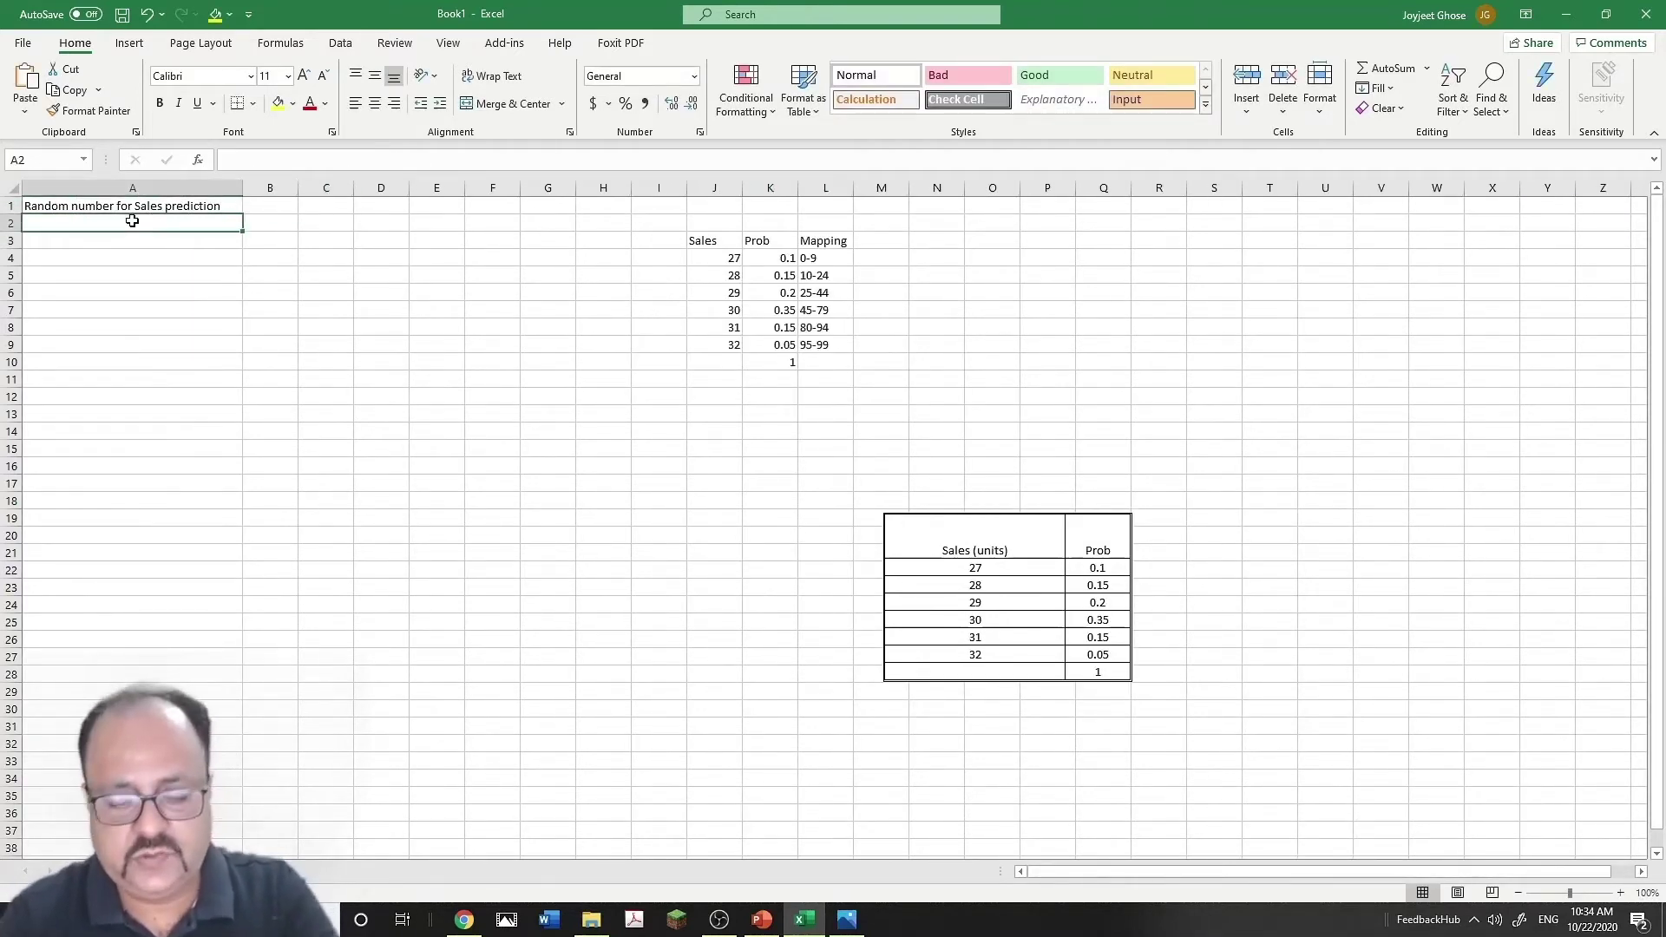
type("=")
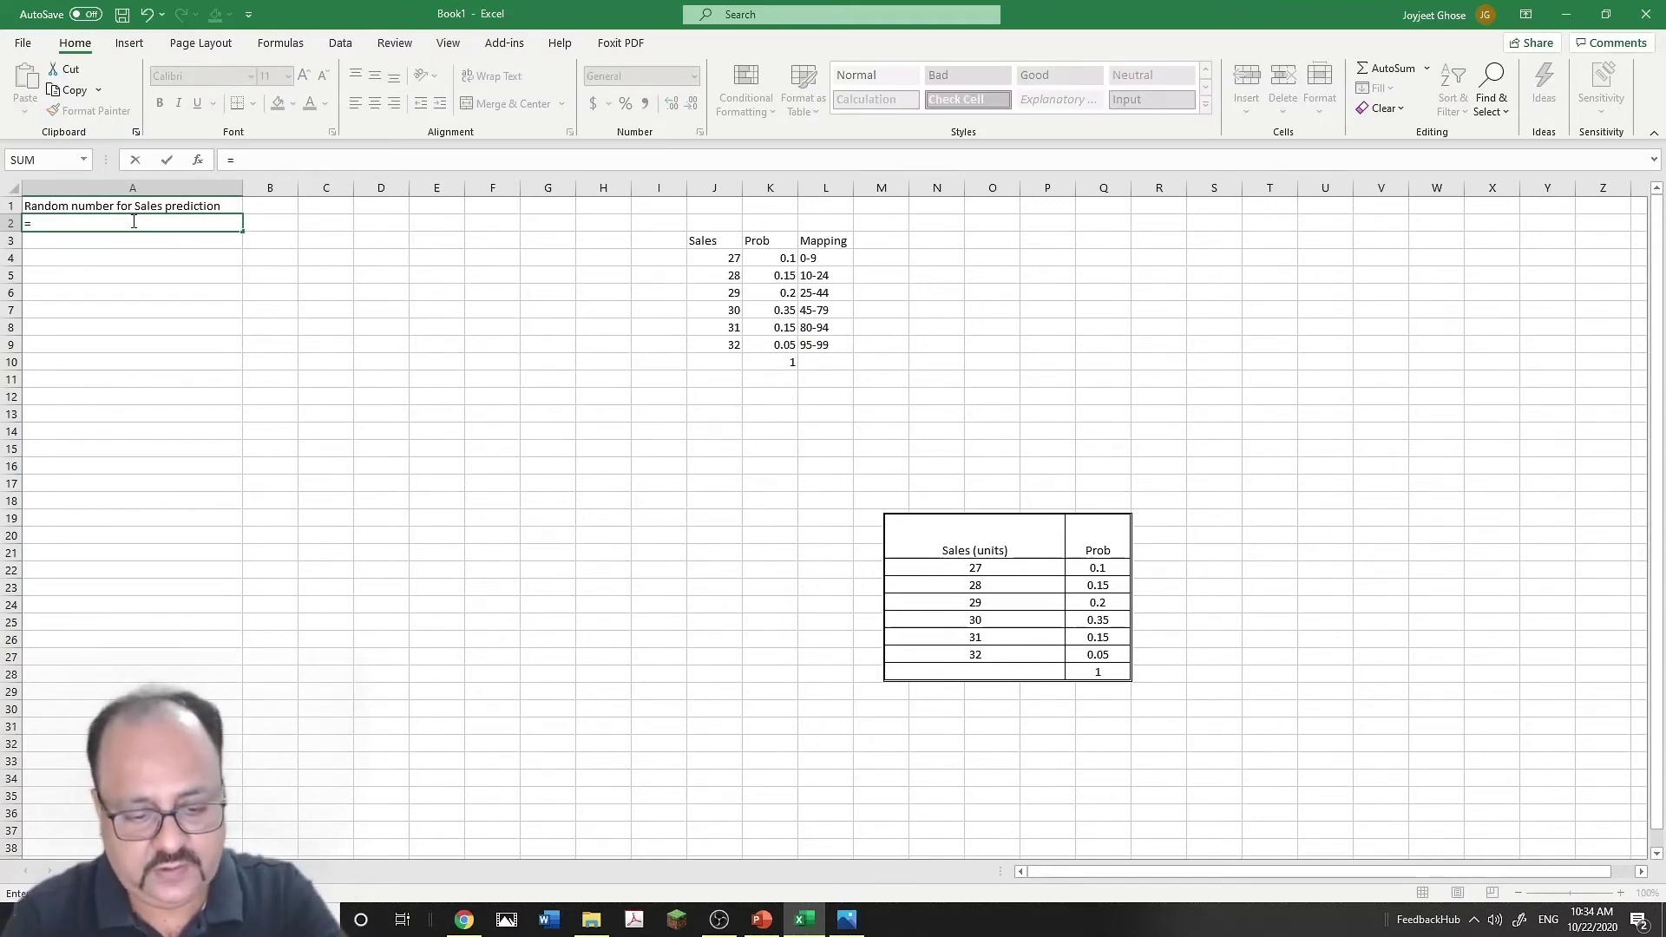
type("rand")
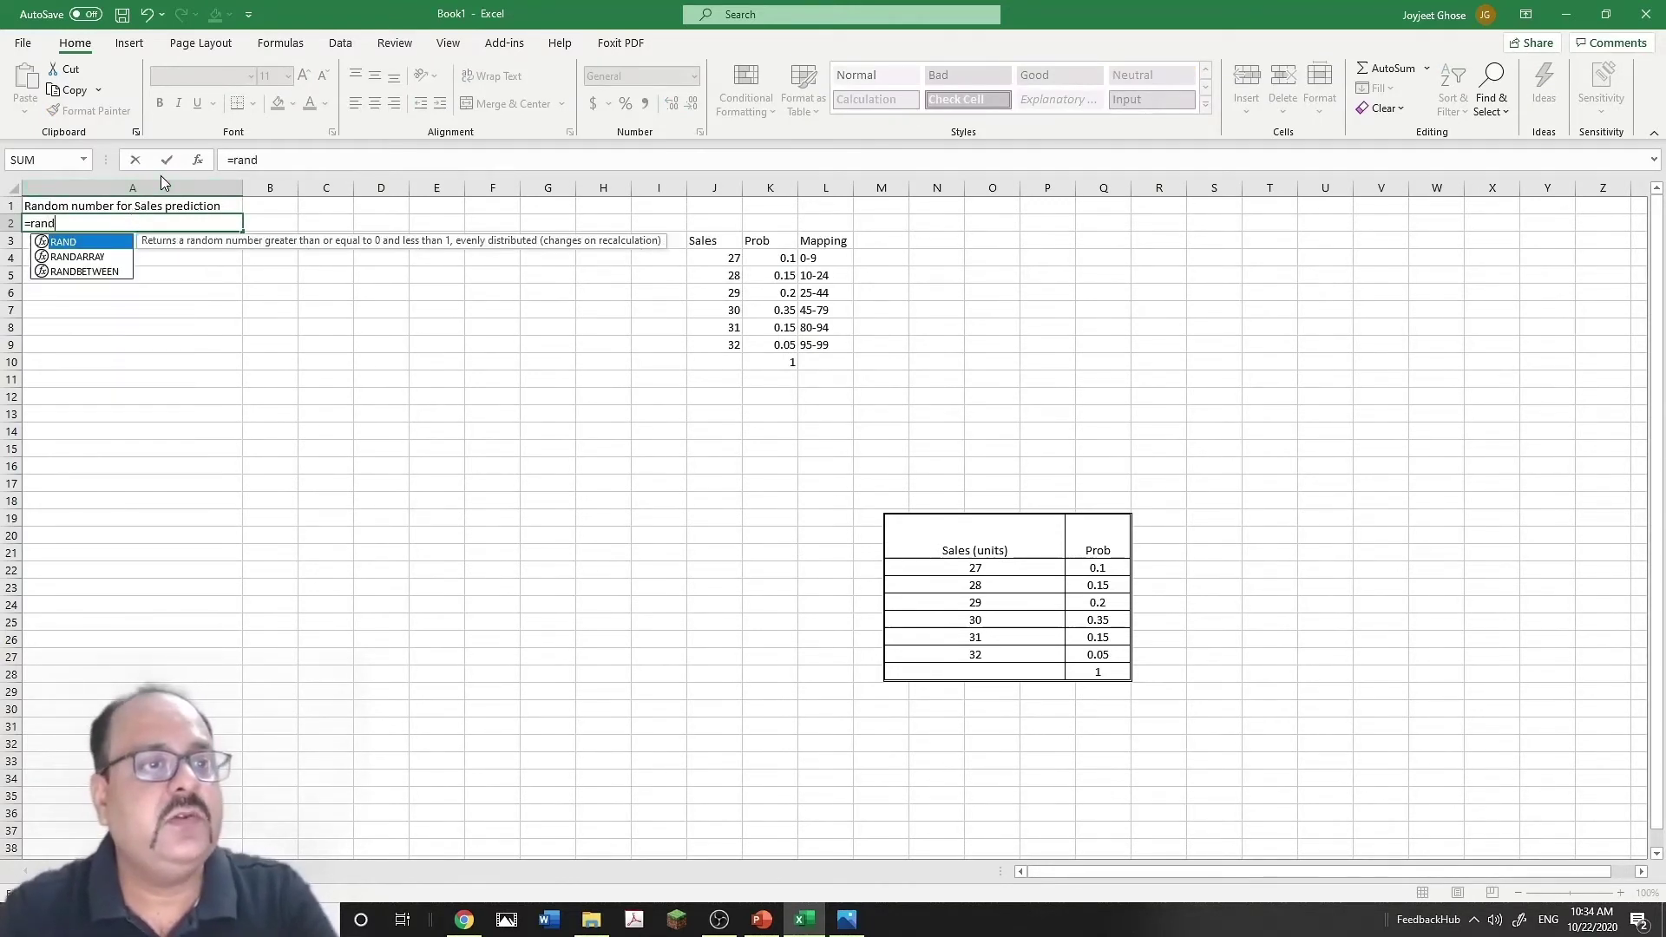
double_click(79, 271)
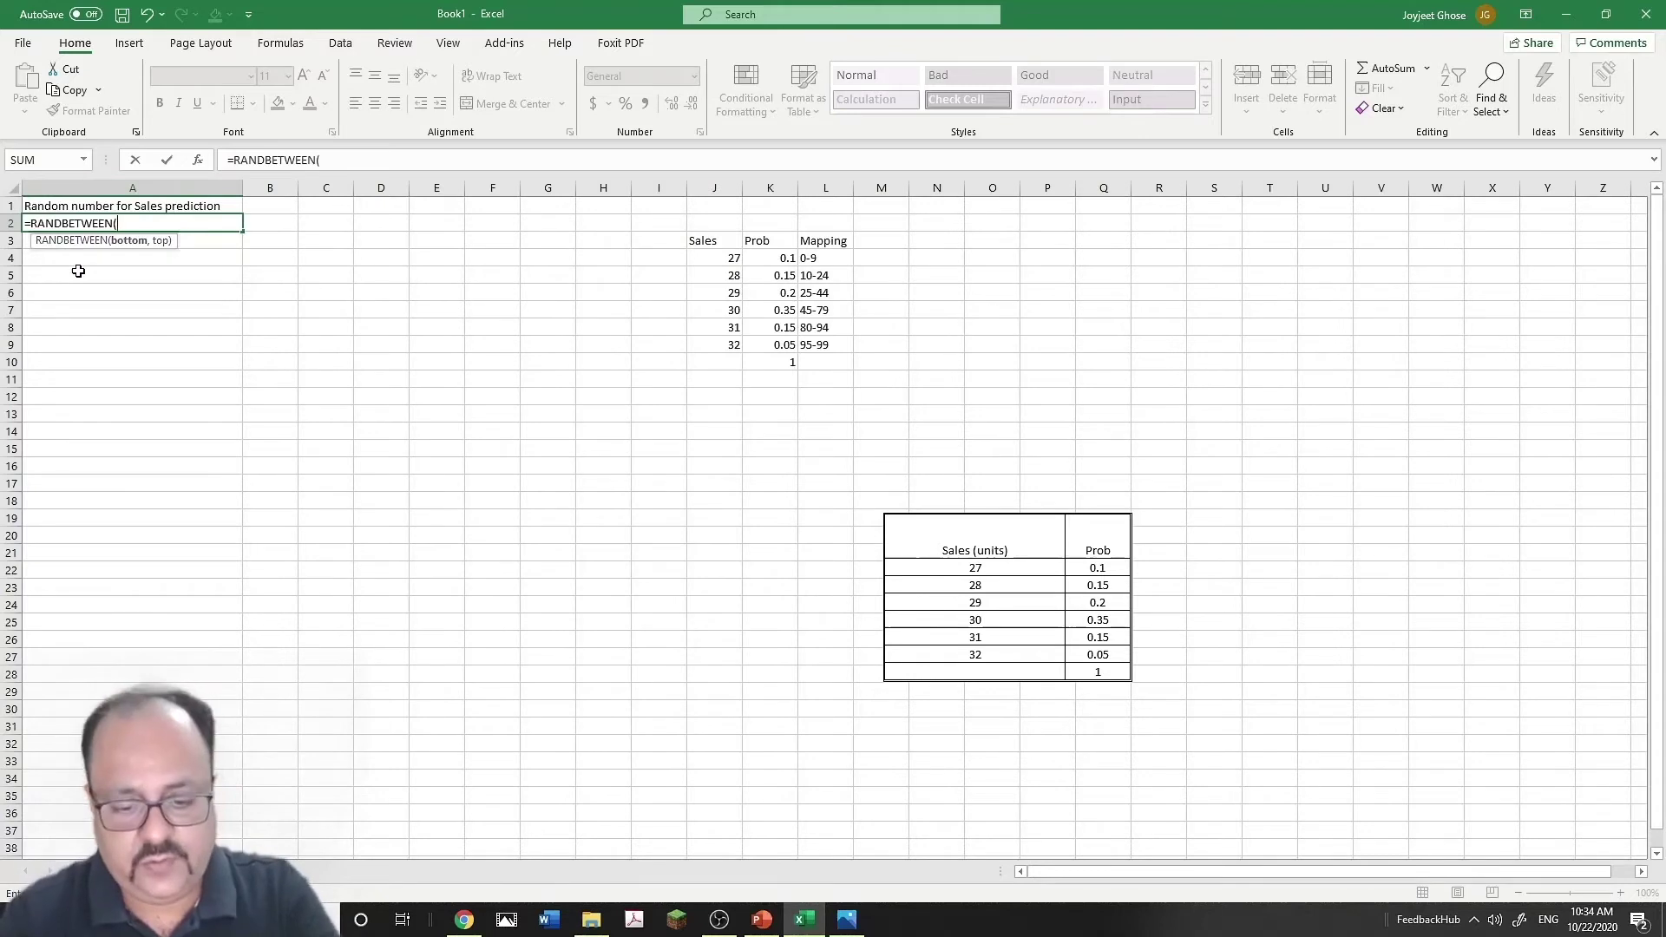
type("0.100")
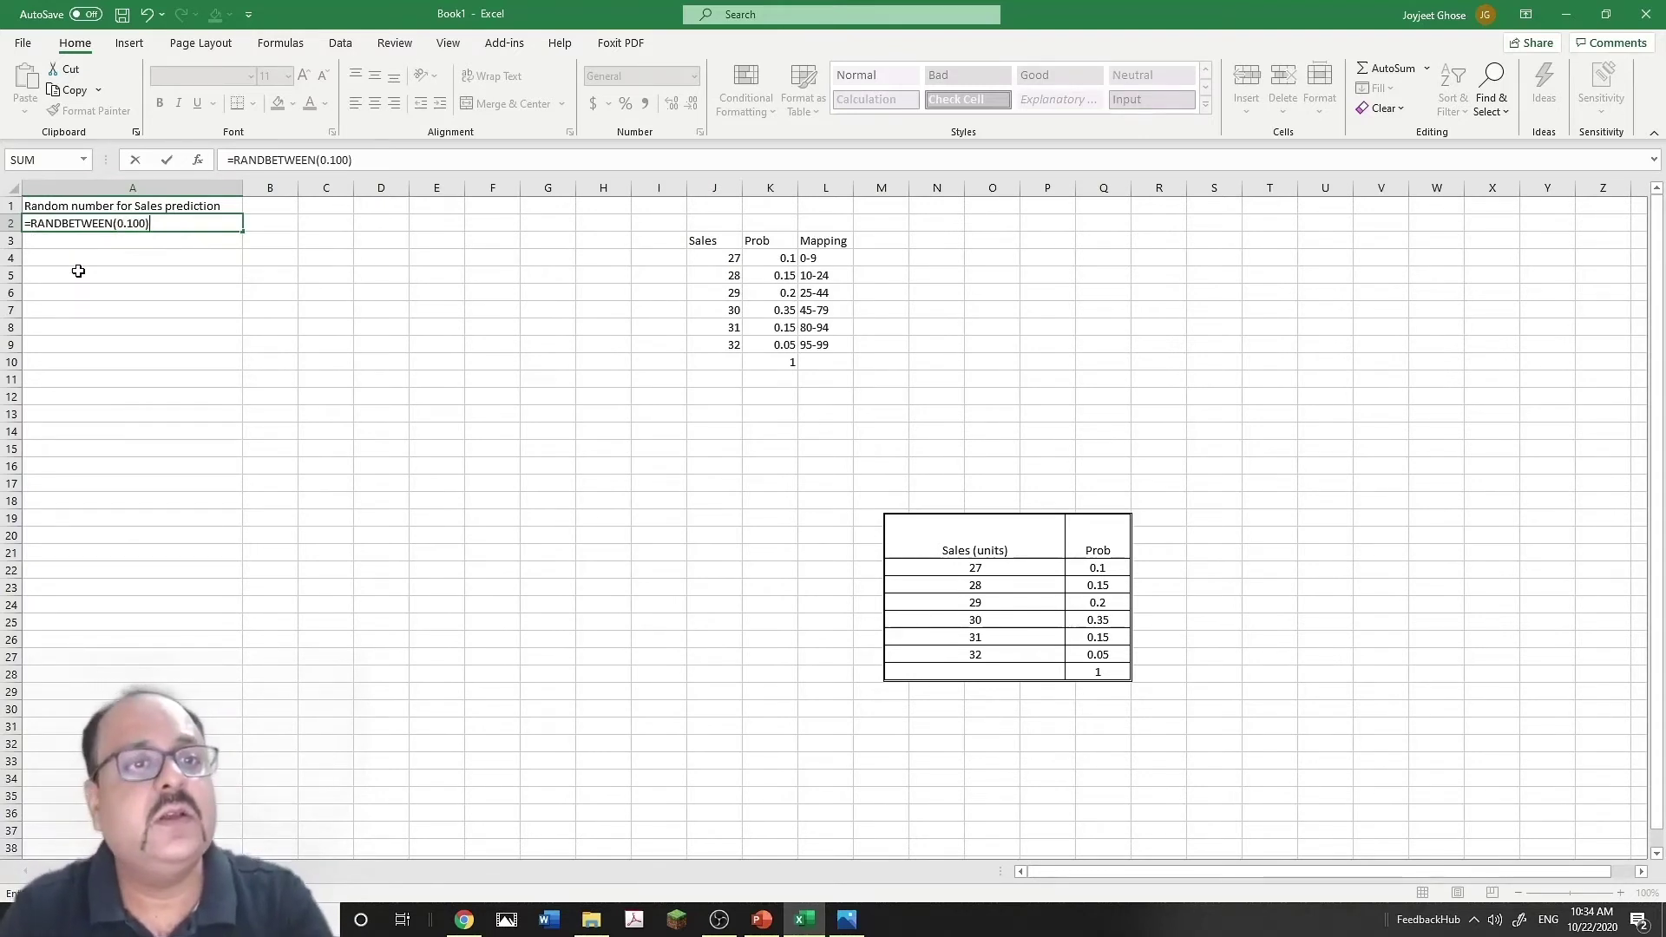
key("BackSpace")
key("BackSpace")
key("BackSpace")
key("BackSpace")
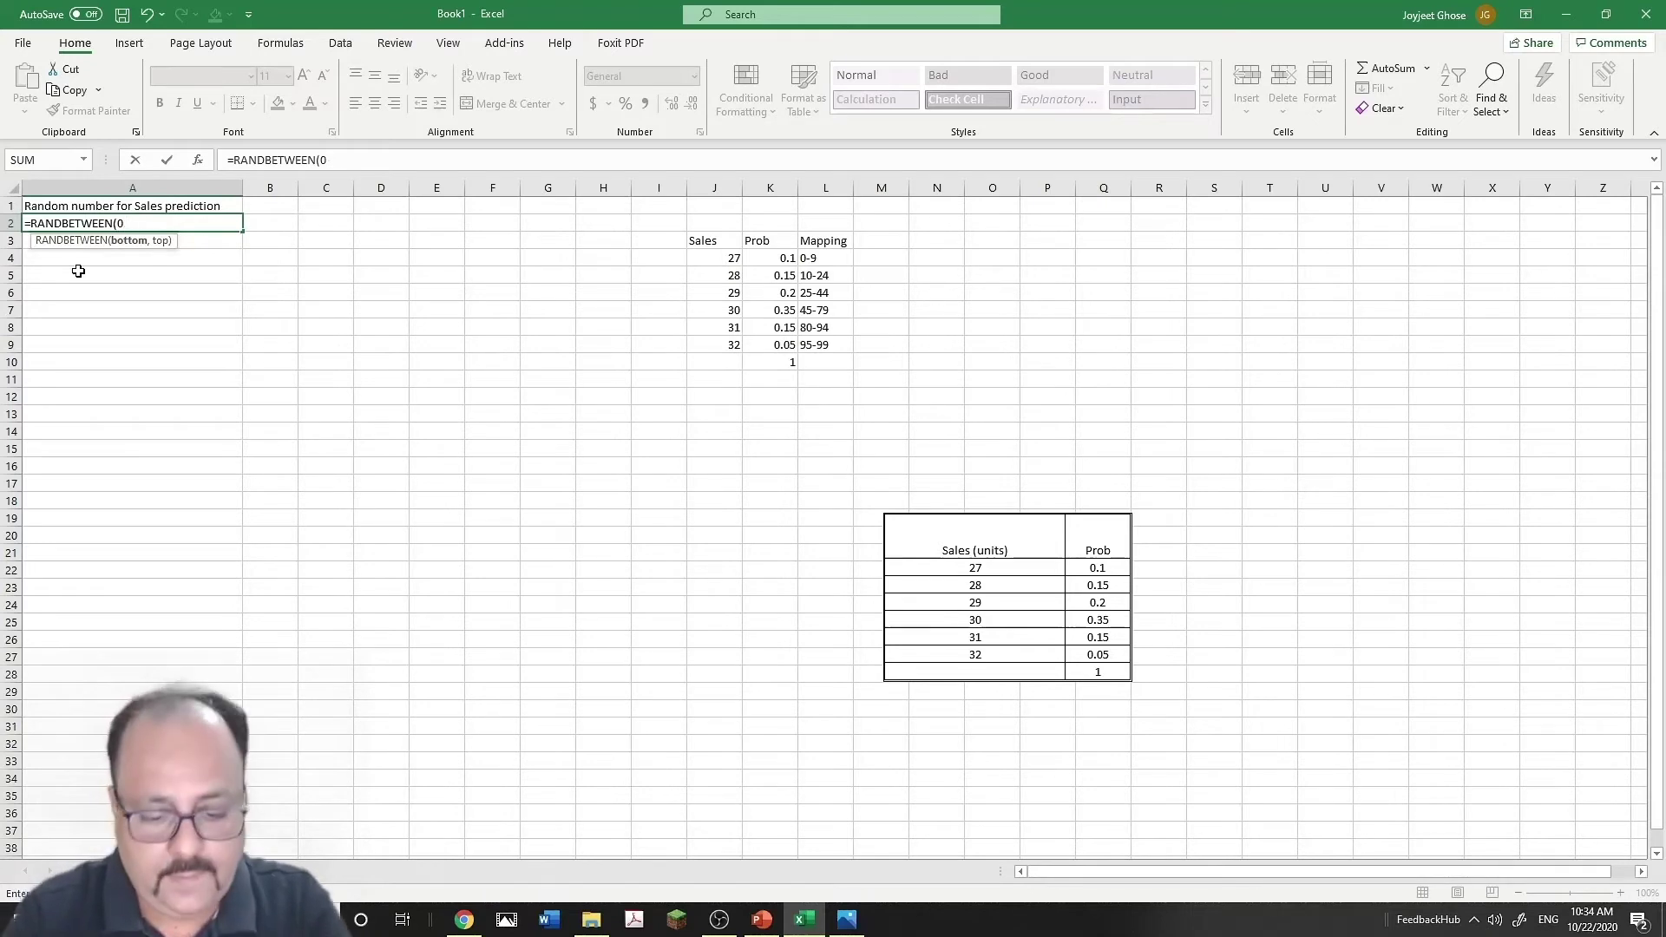
type(",100")
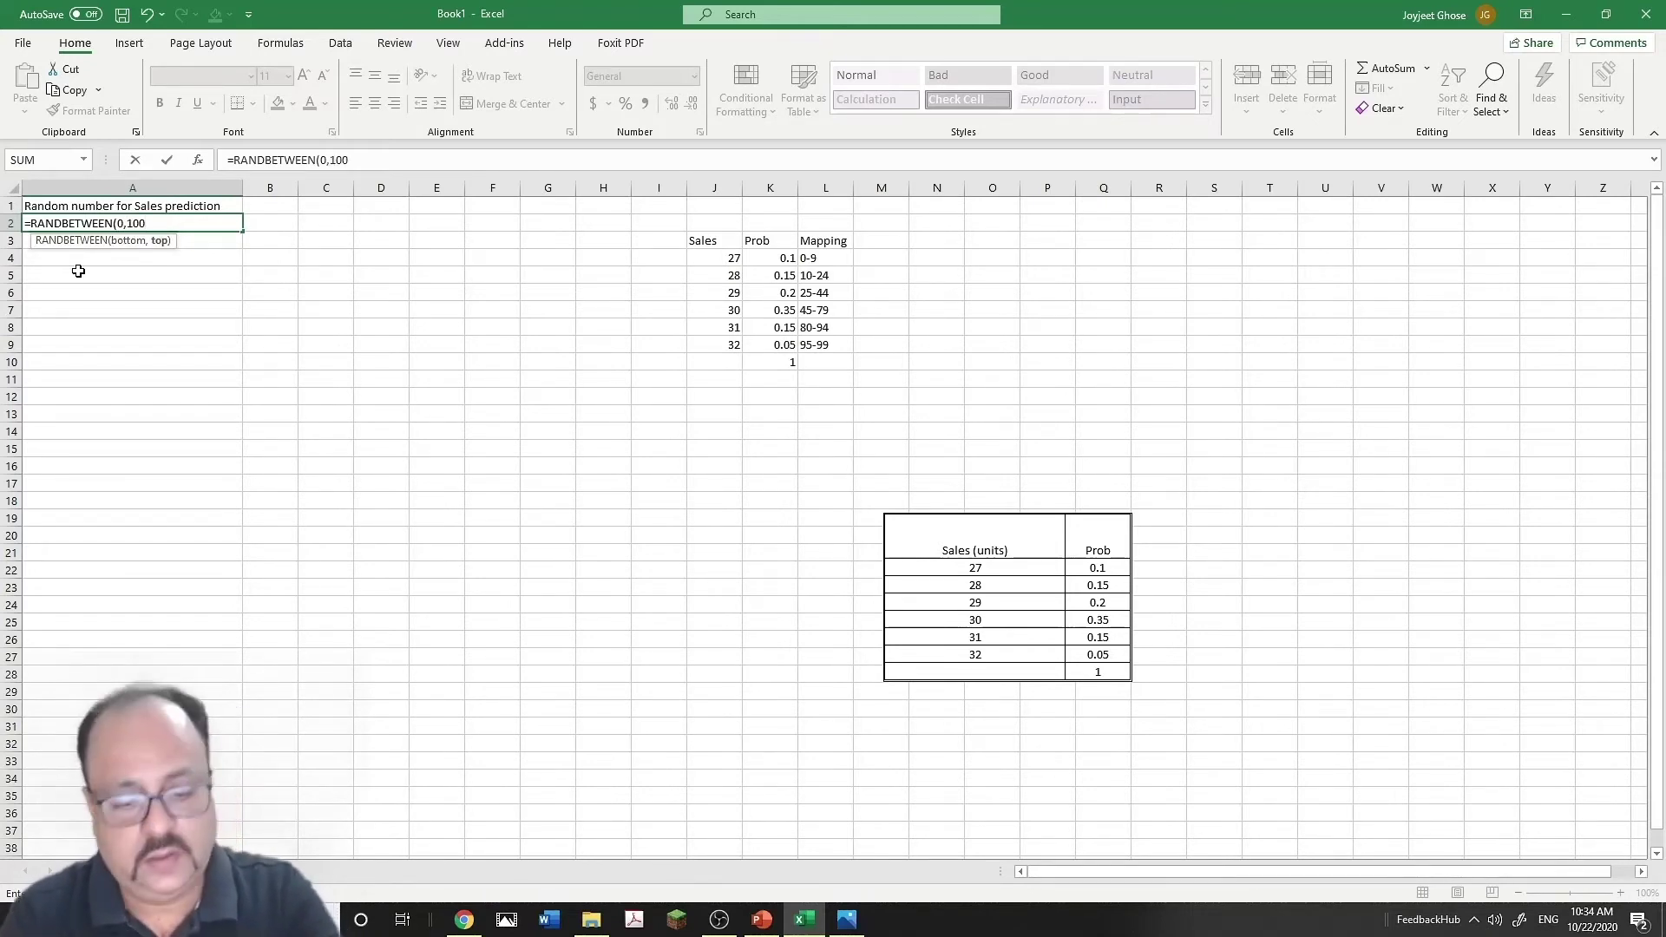
key("Return")
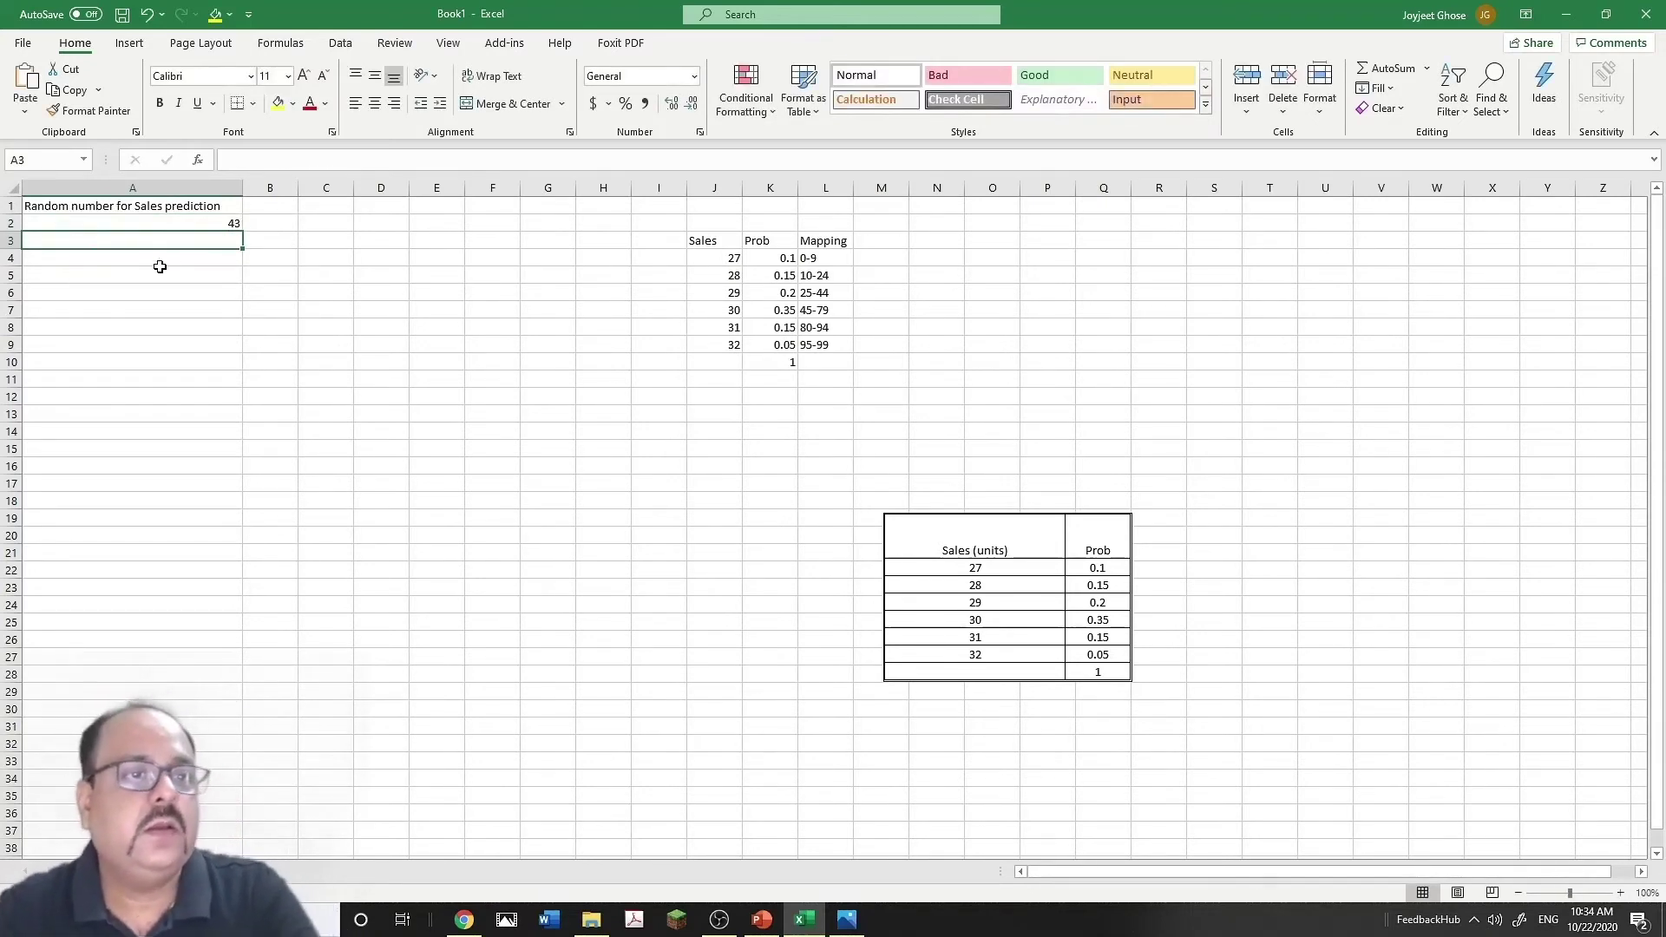
- Fill the random-number formula from A2 down through A11
left_click(197, 224)
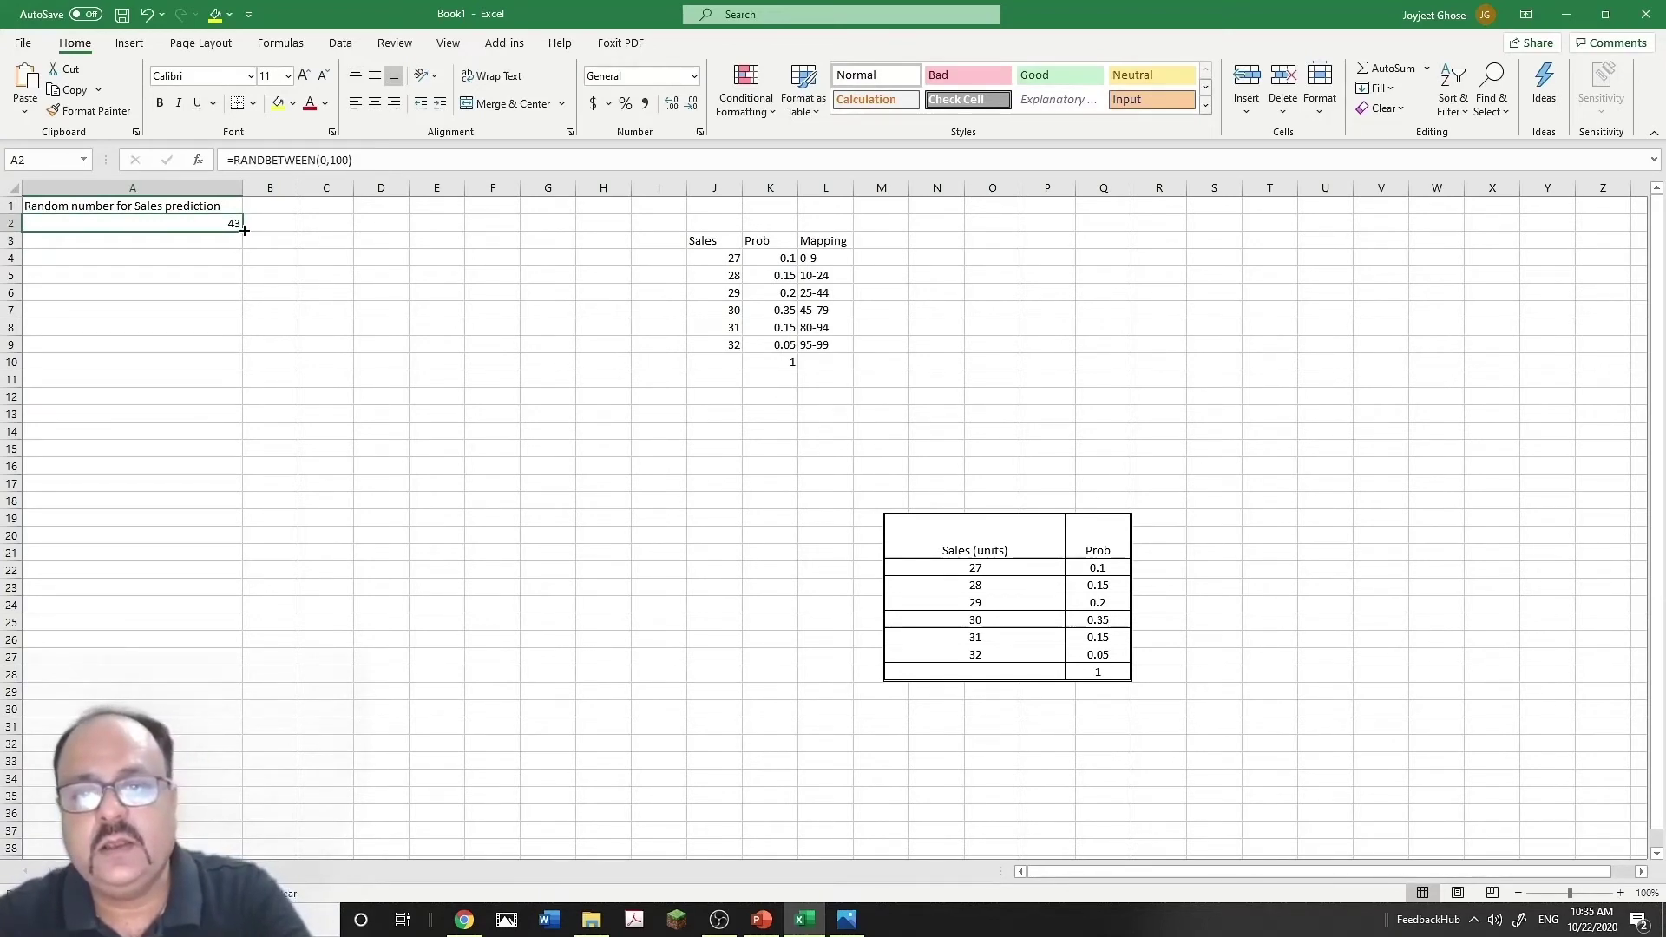
left_click_drag(244, 232, 209, 382)
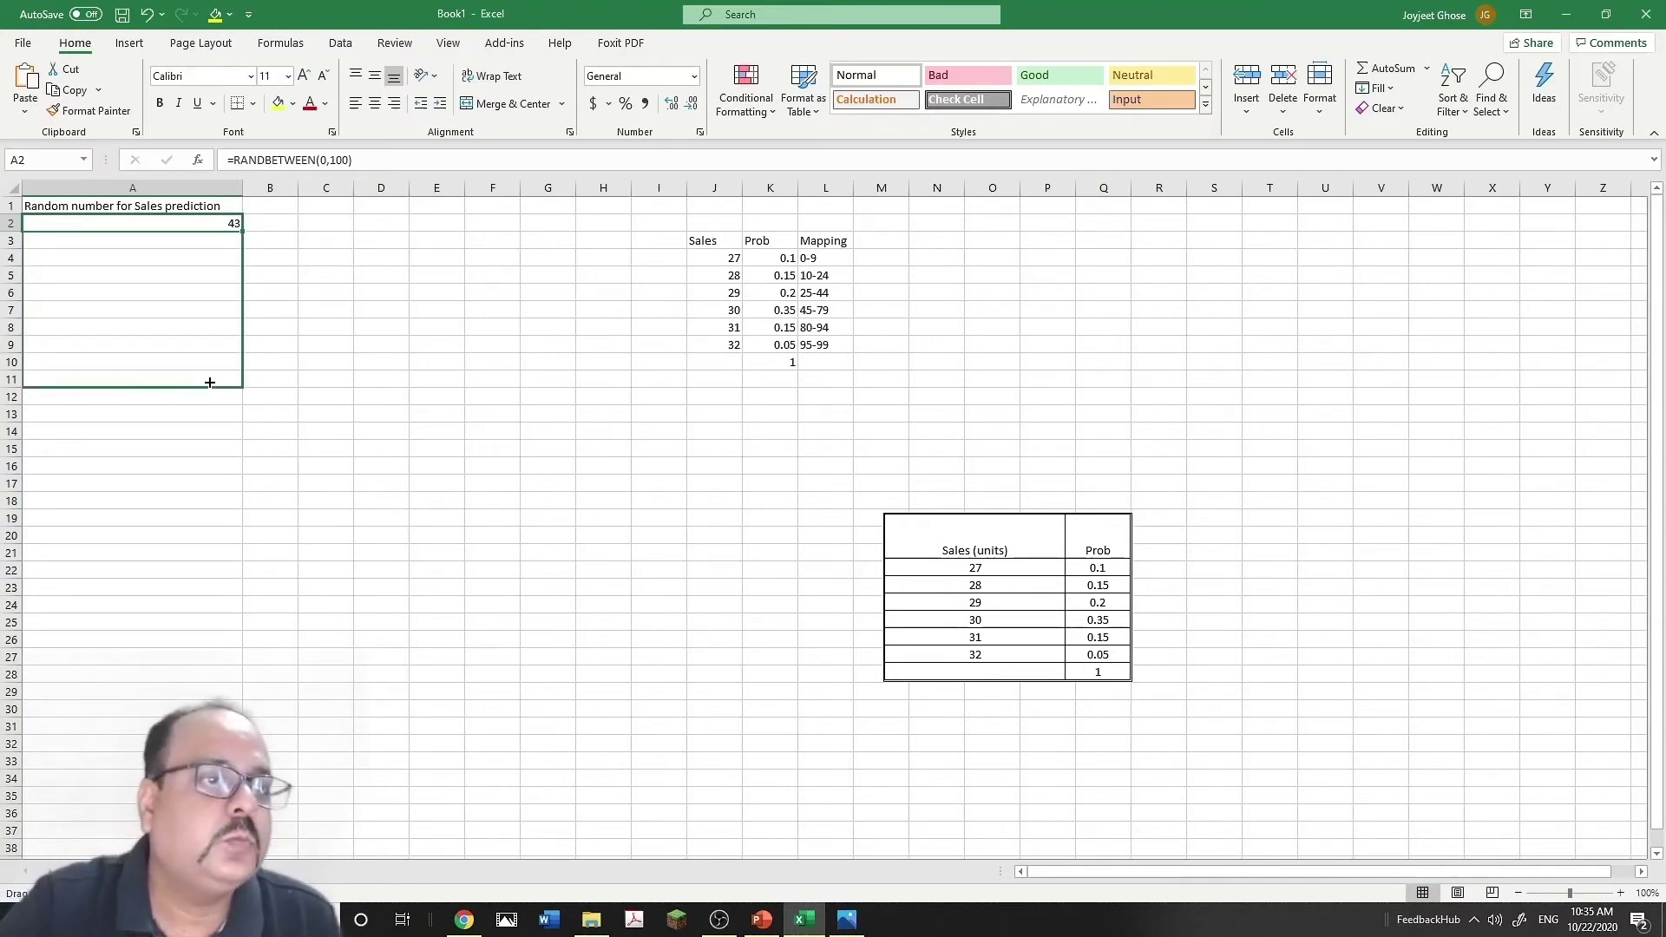
left_click_drag(209, 386, 212, 387)
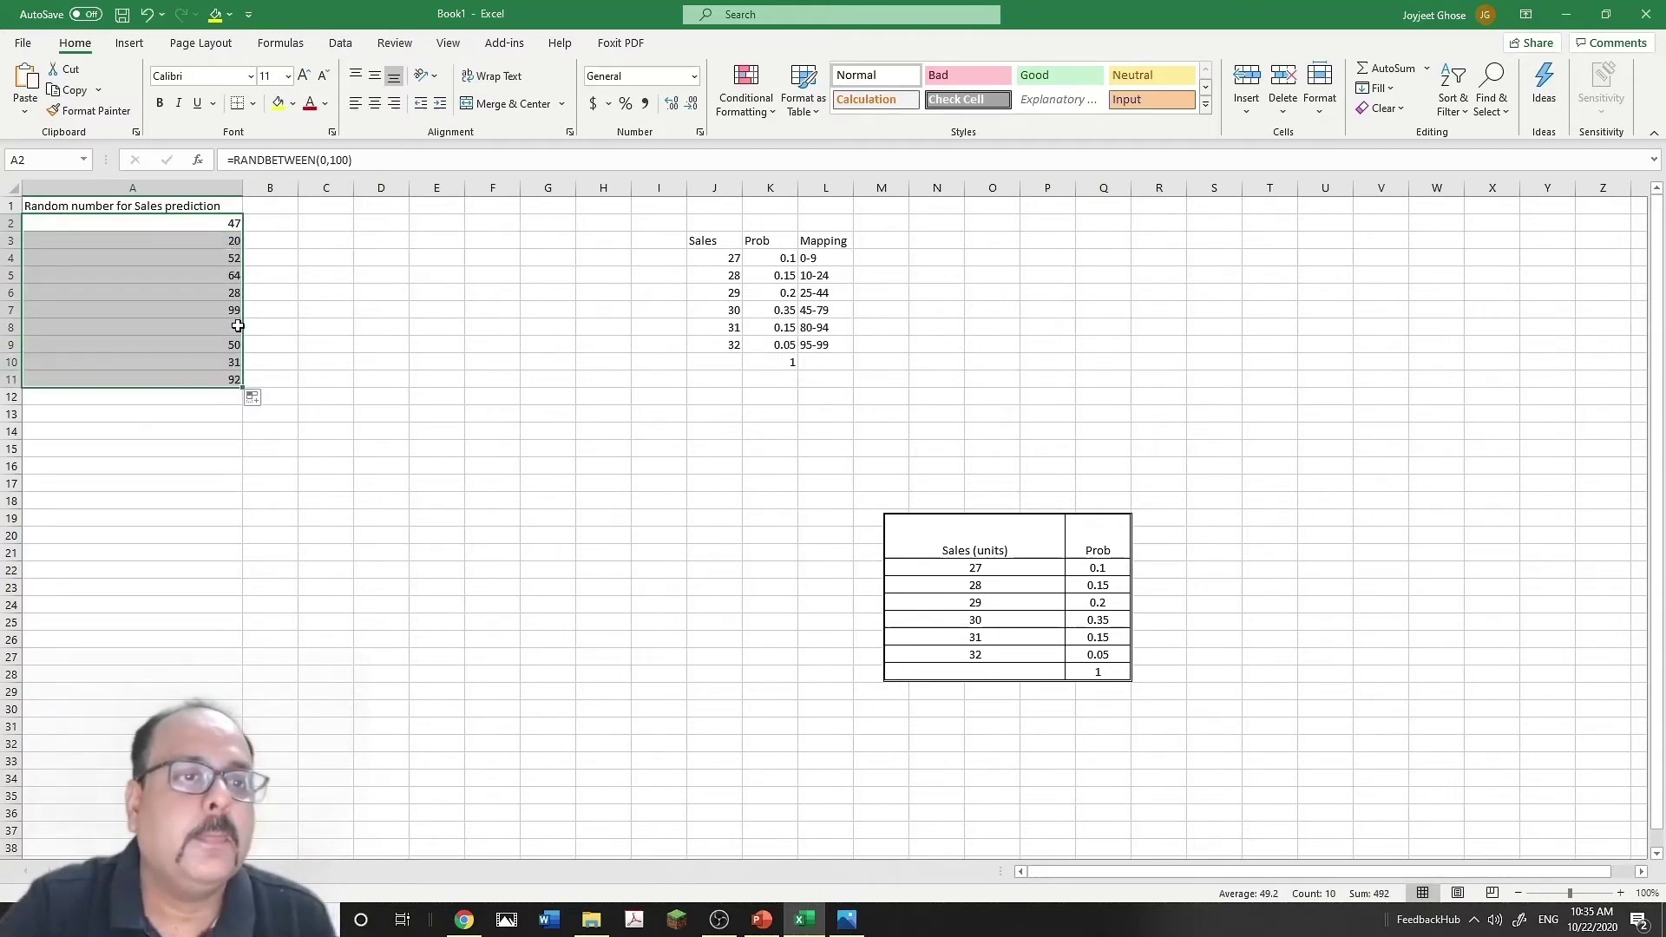
left_click(308, 360)
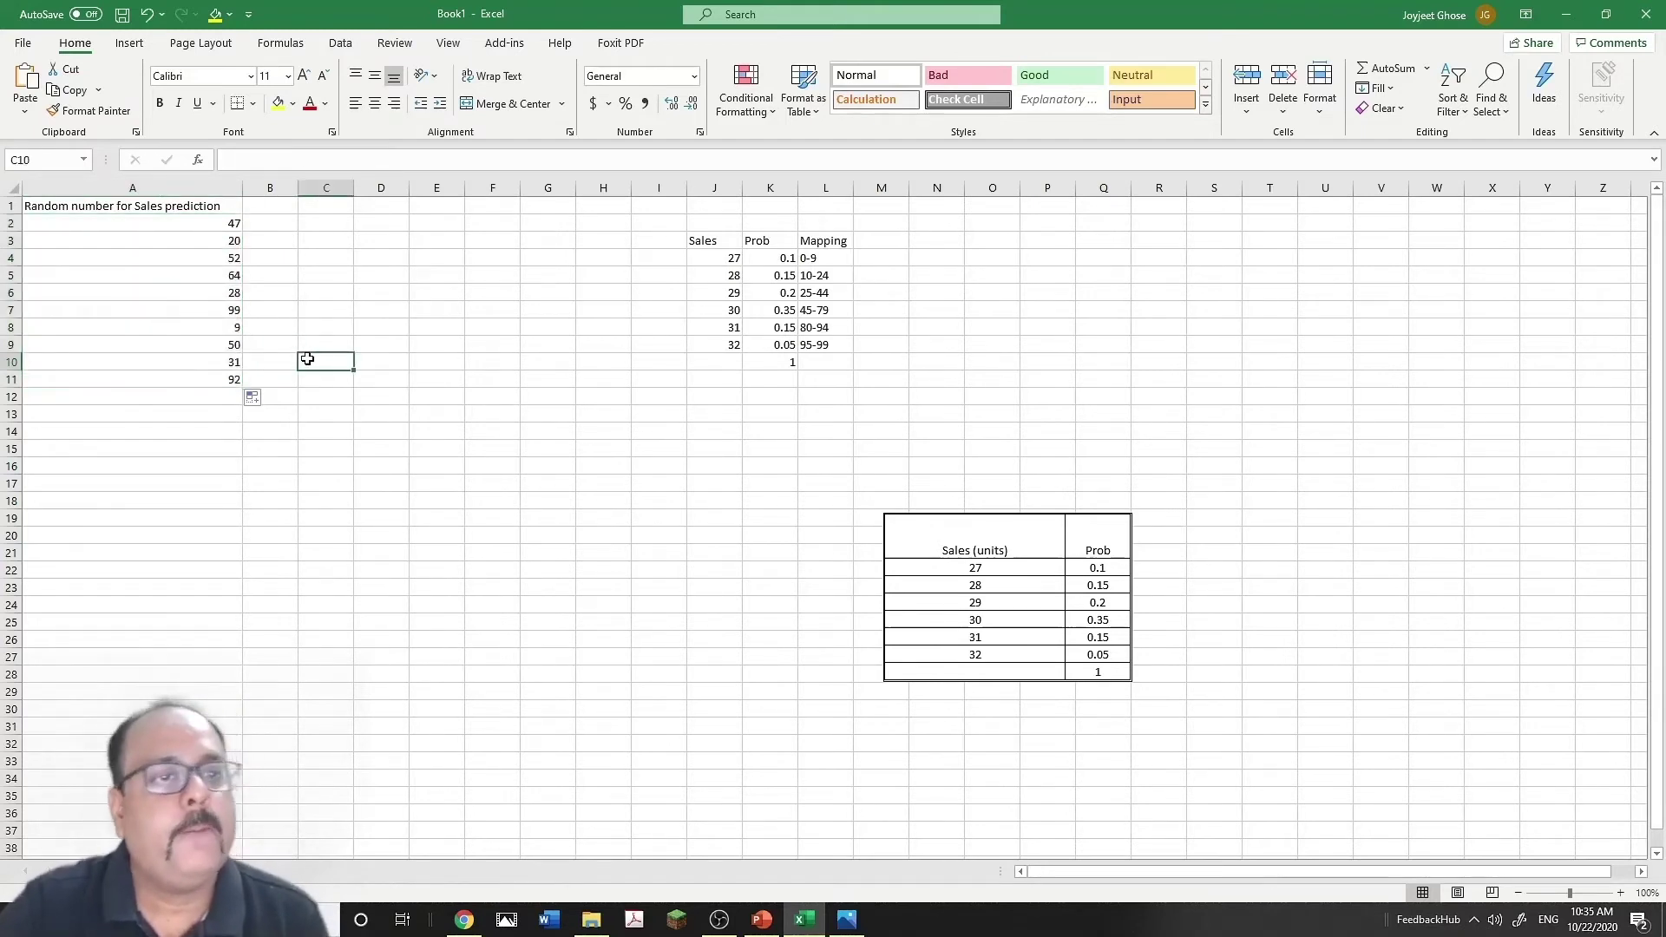
- Add the column heading Sales in B1 beside the random-number heading
left_click(271, 201)
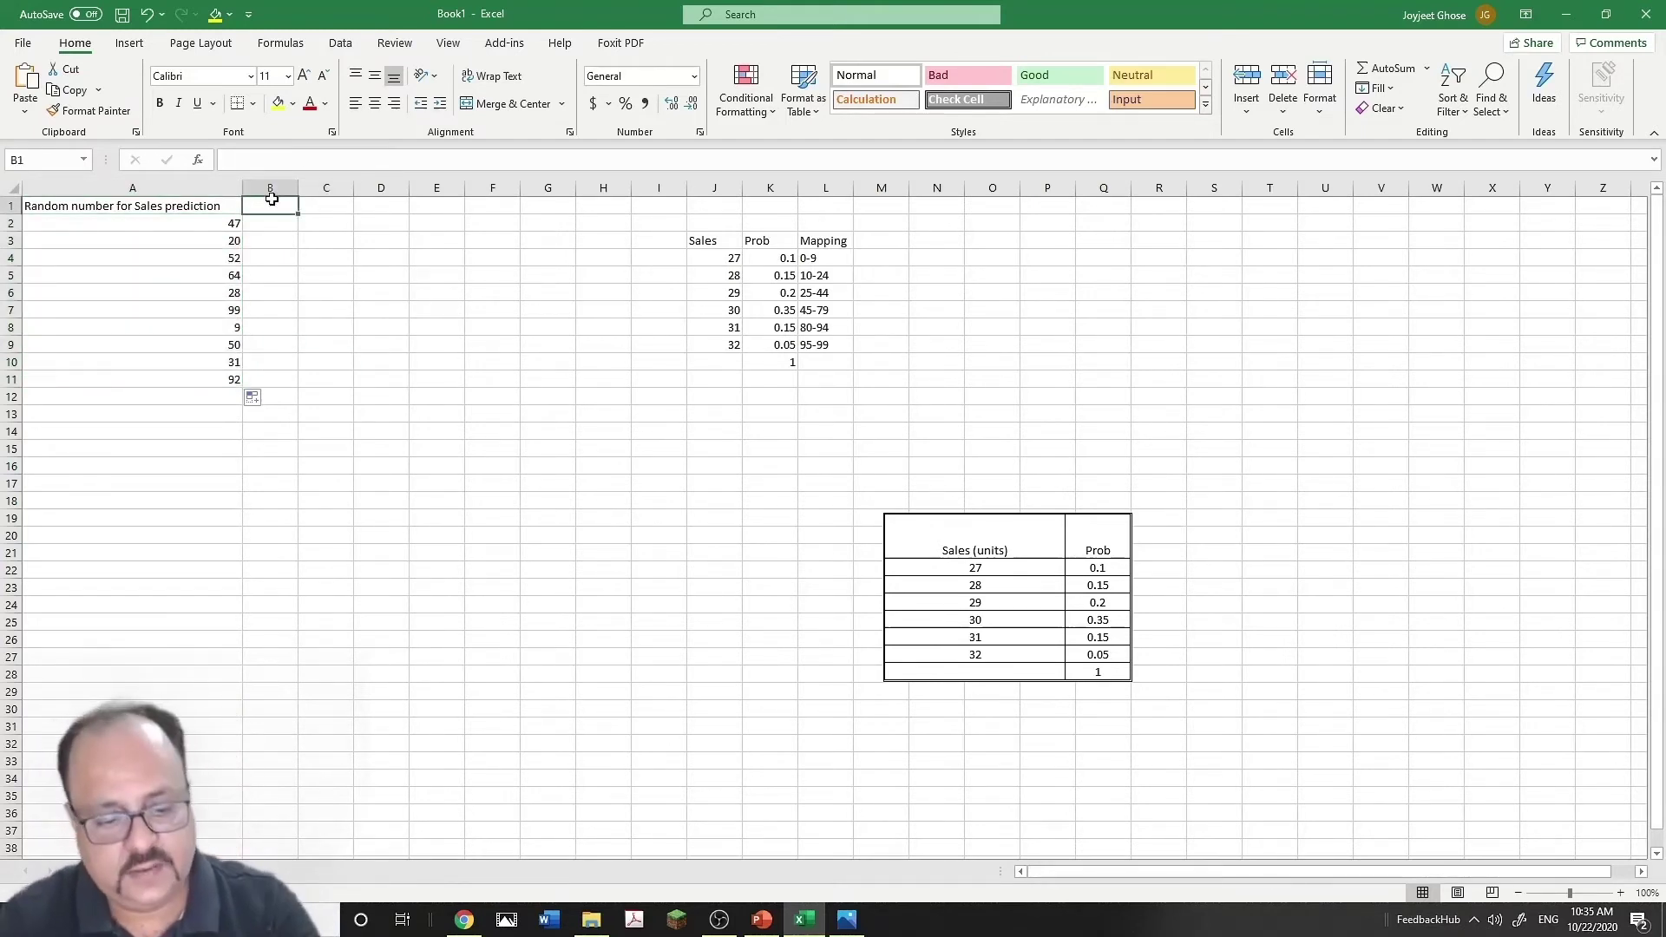
type("Sales")
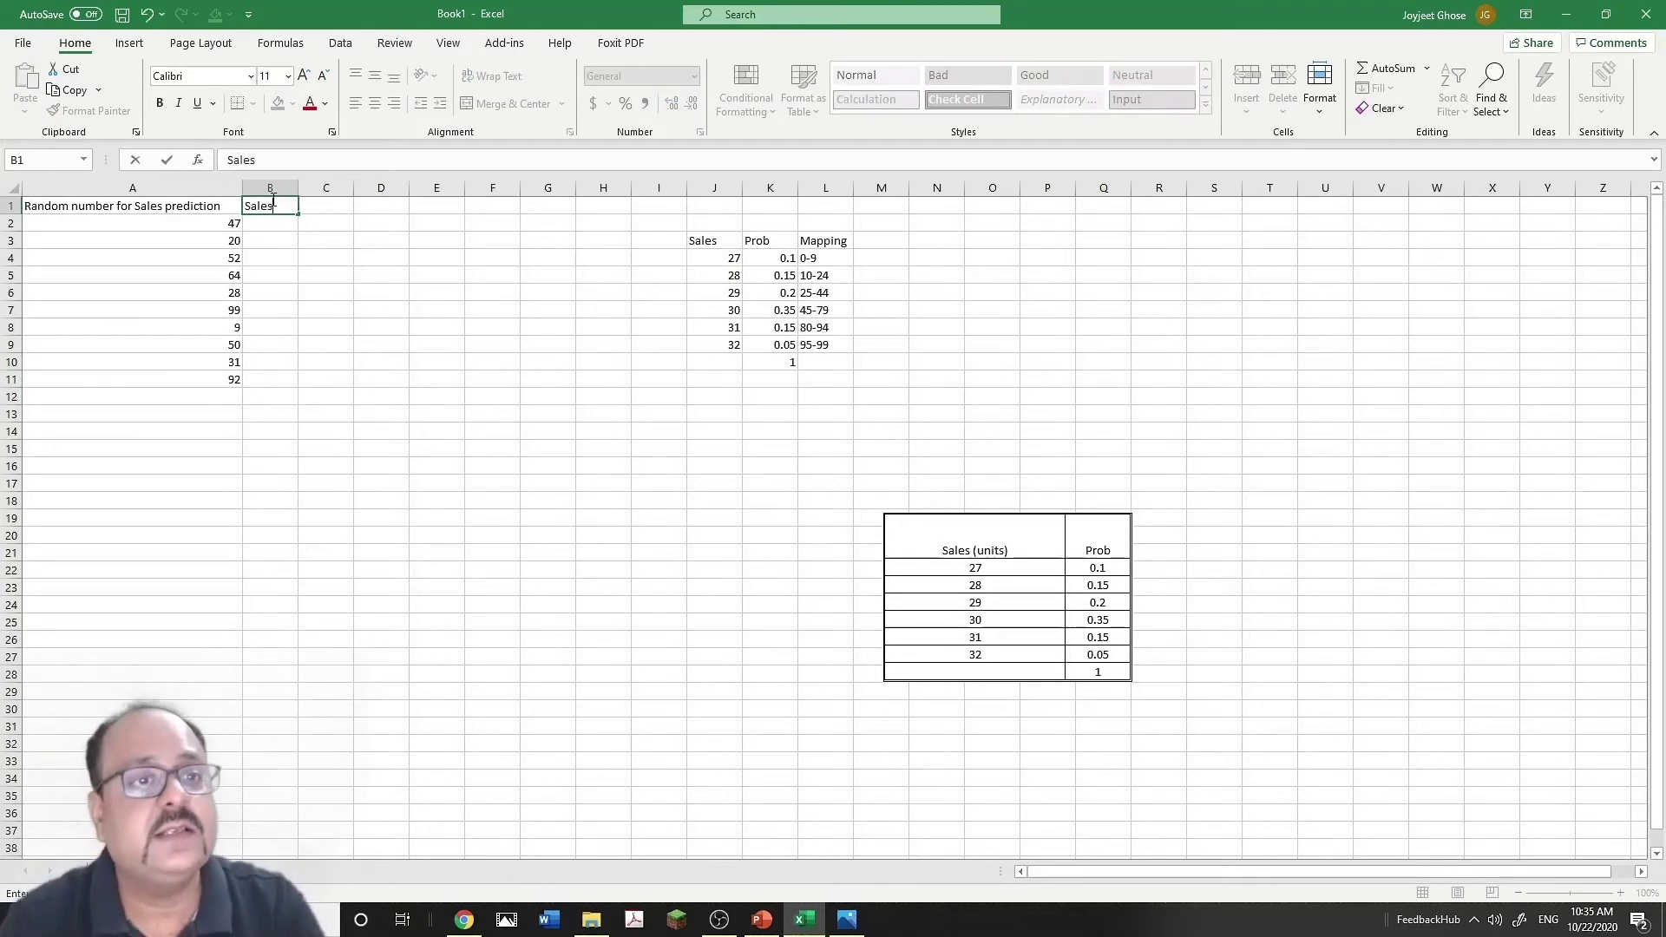
key("Return")
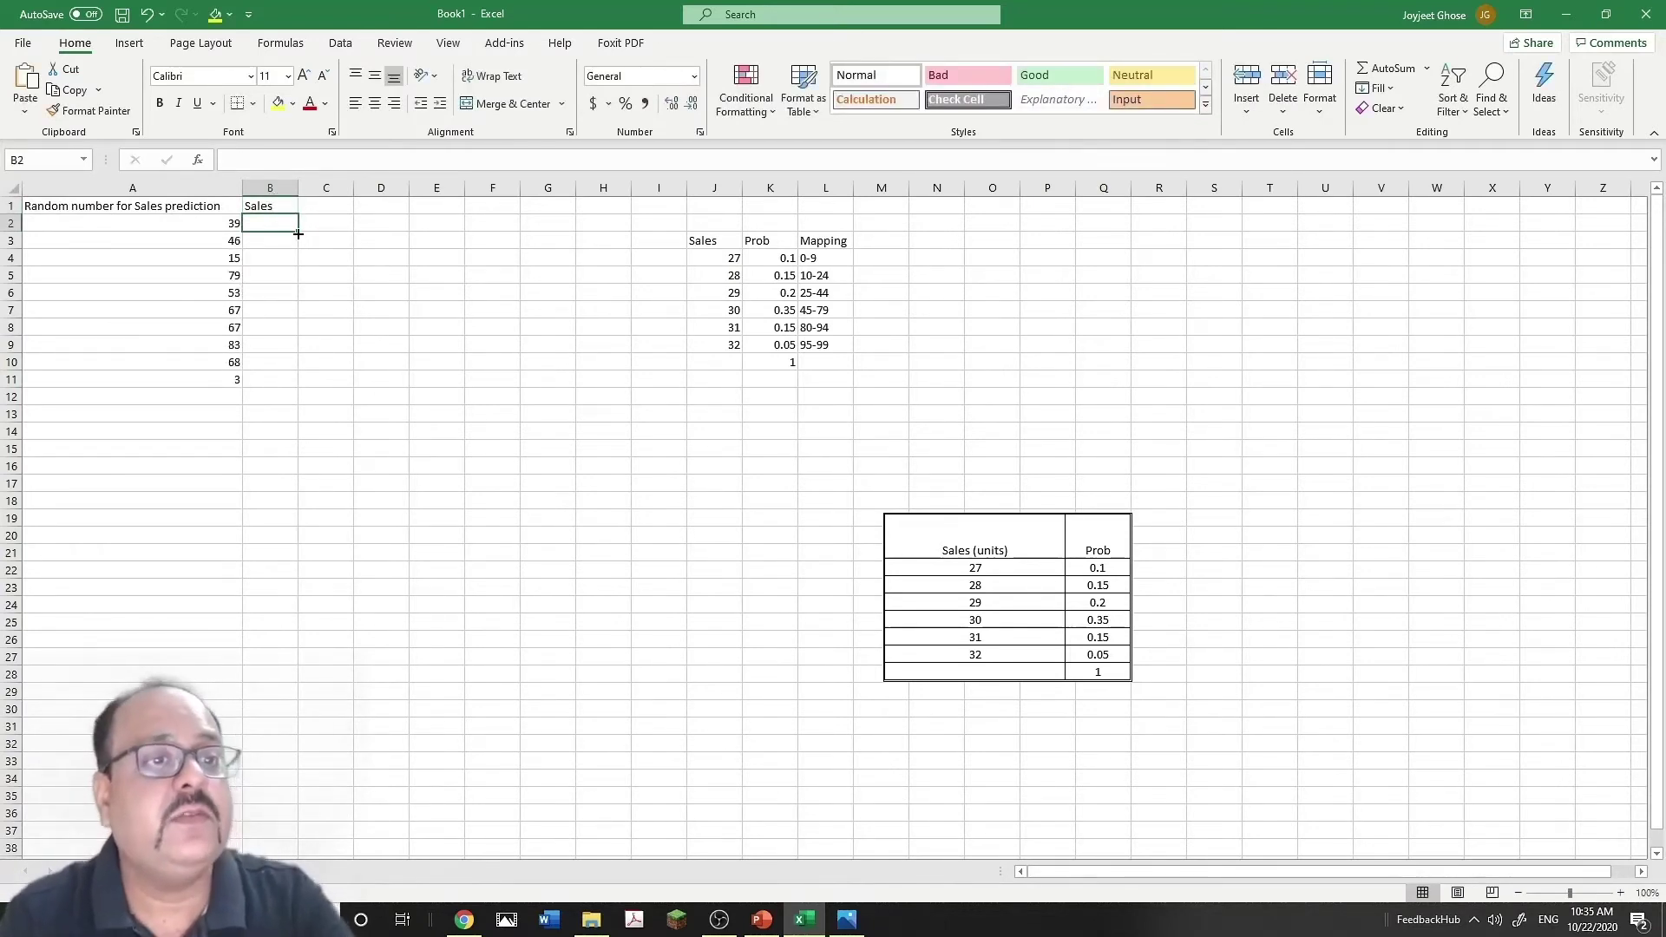
type("=")
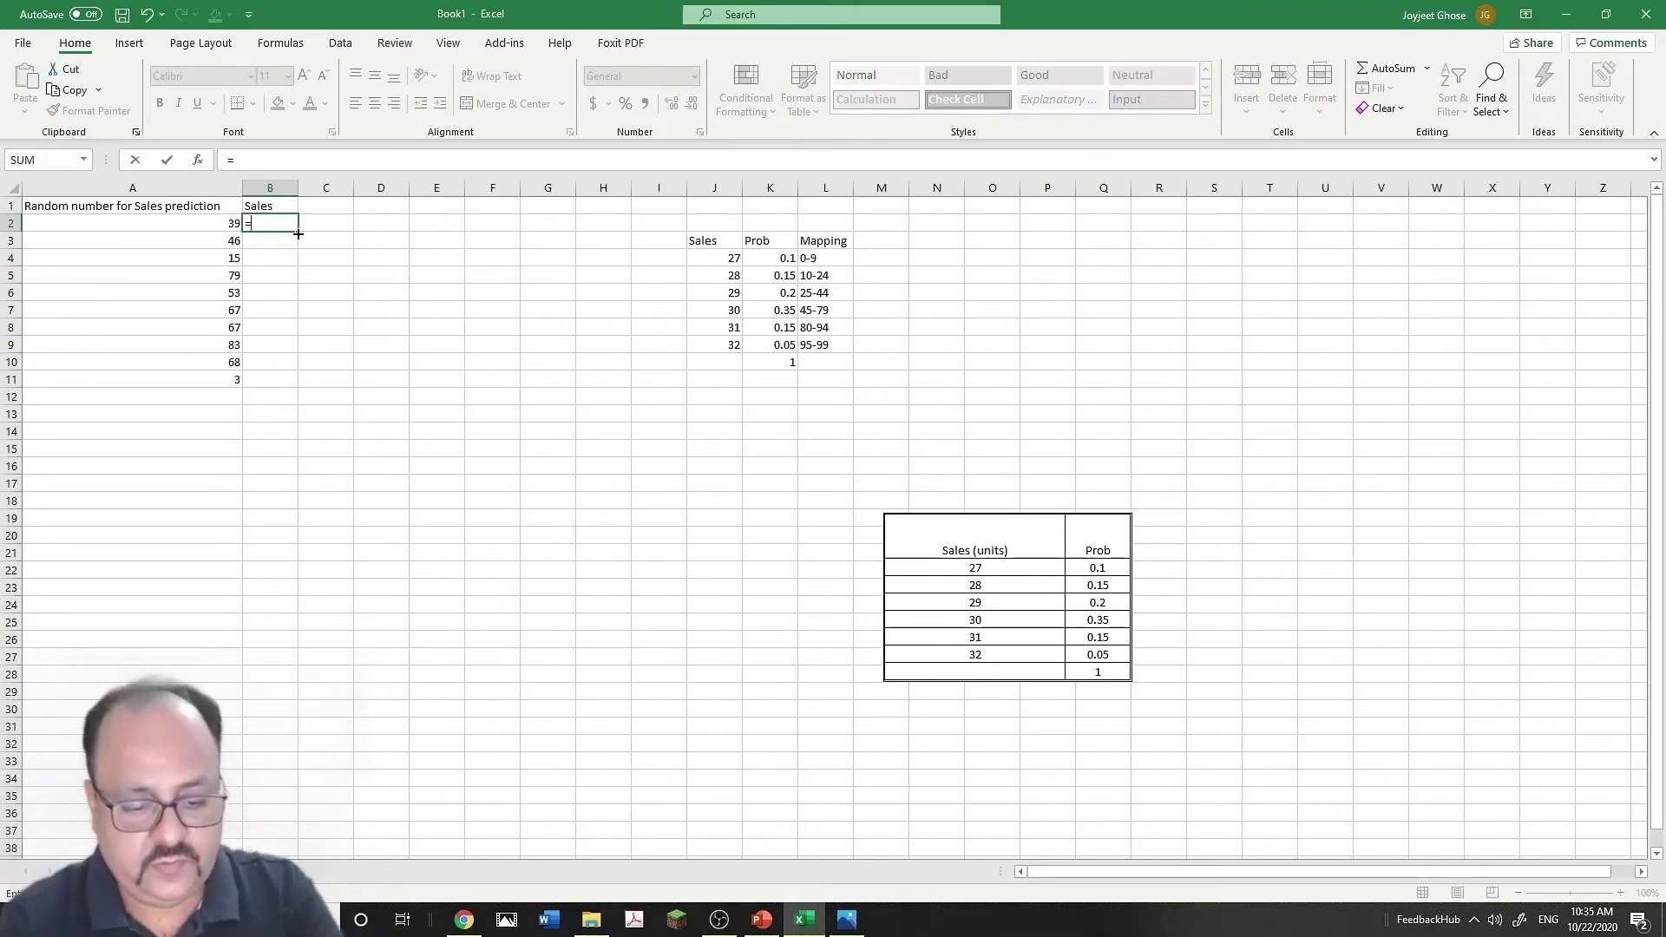
type("if")
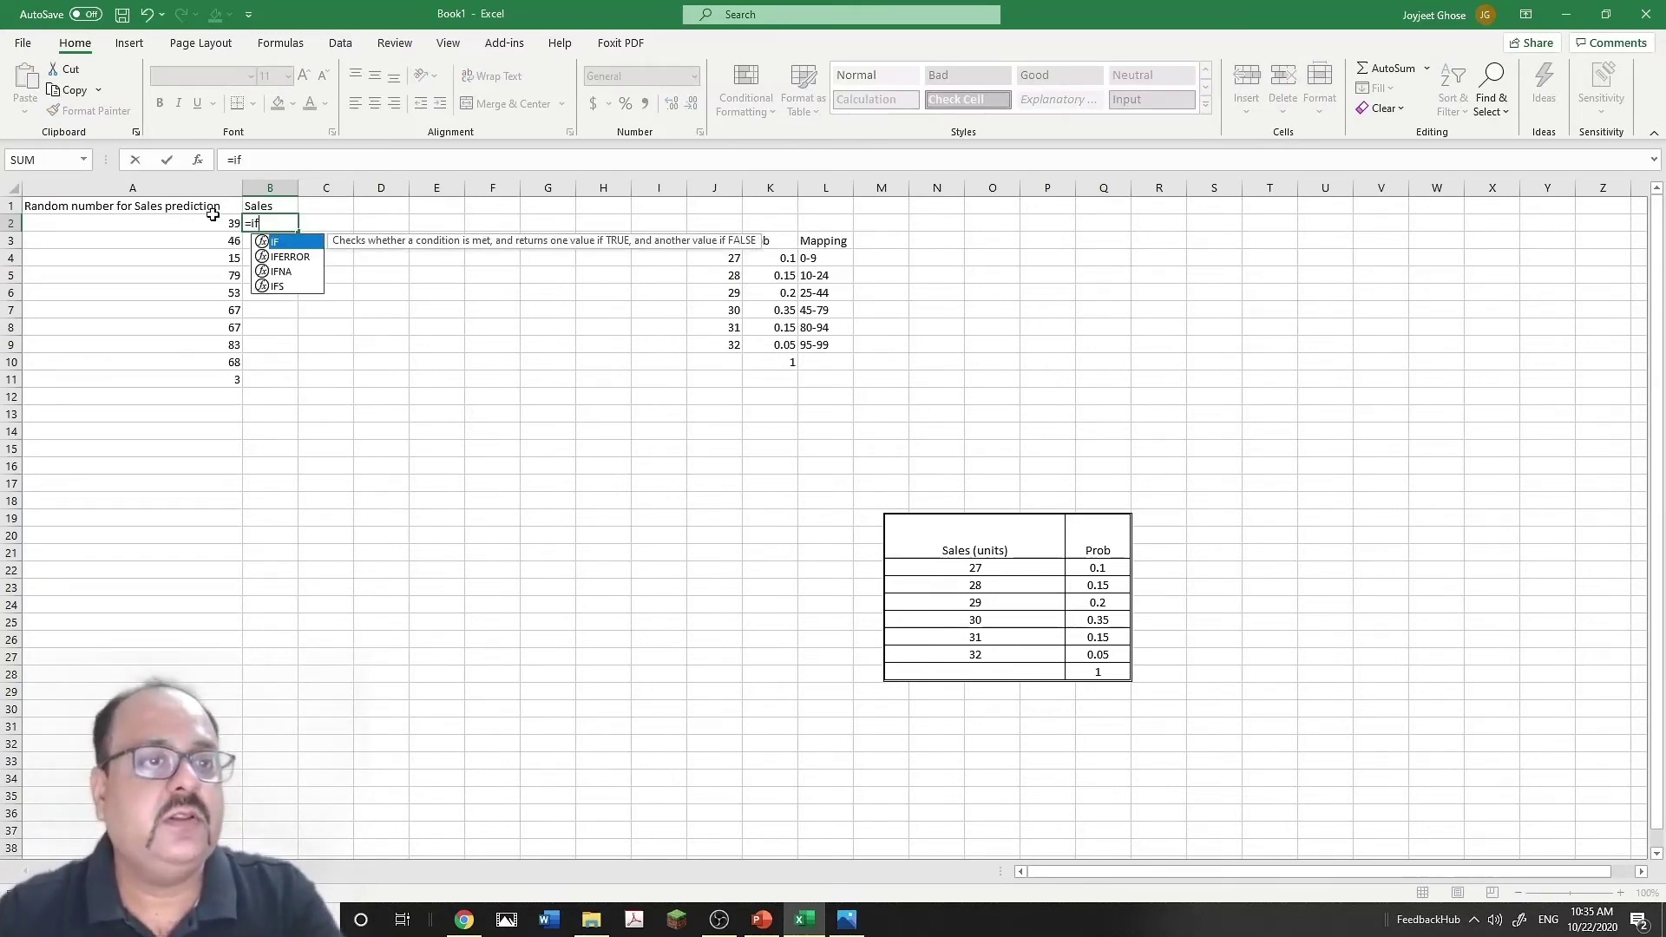
left_click(214, 223)
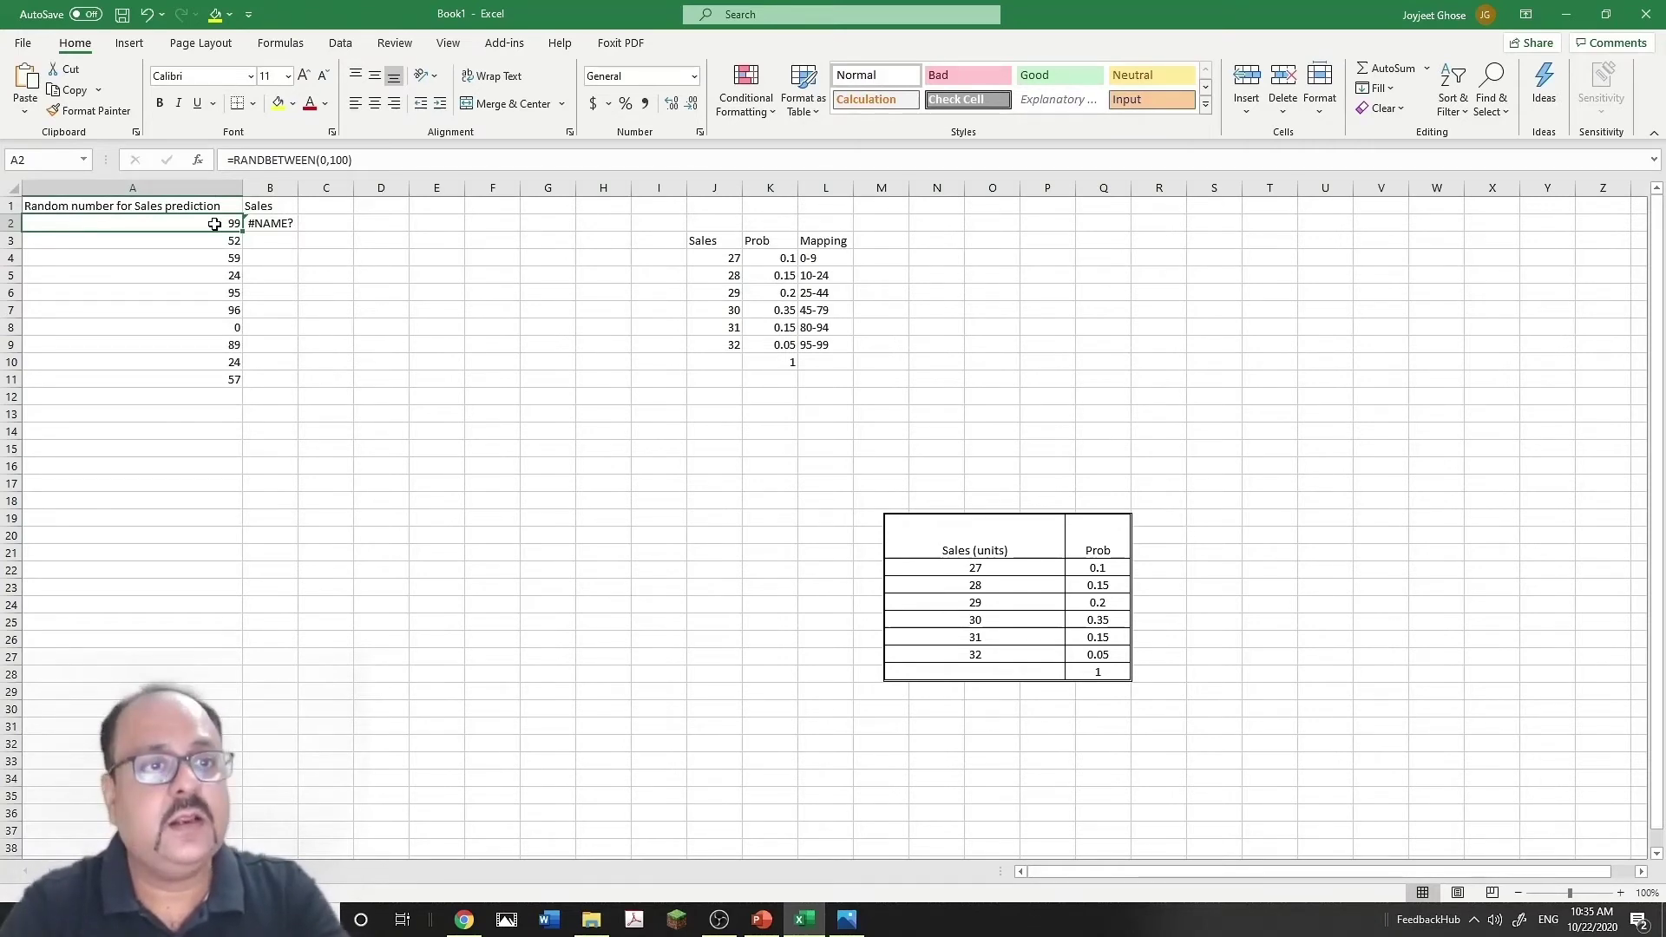
left_click(271, 224)
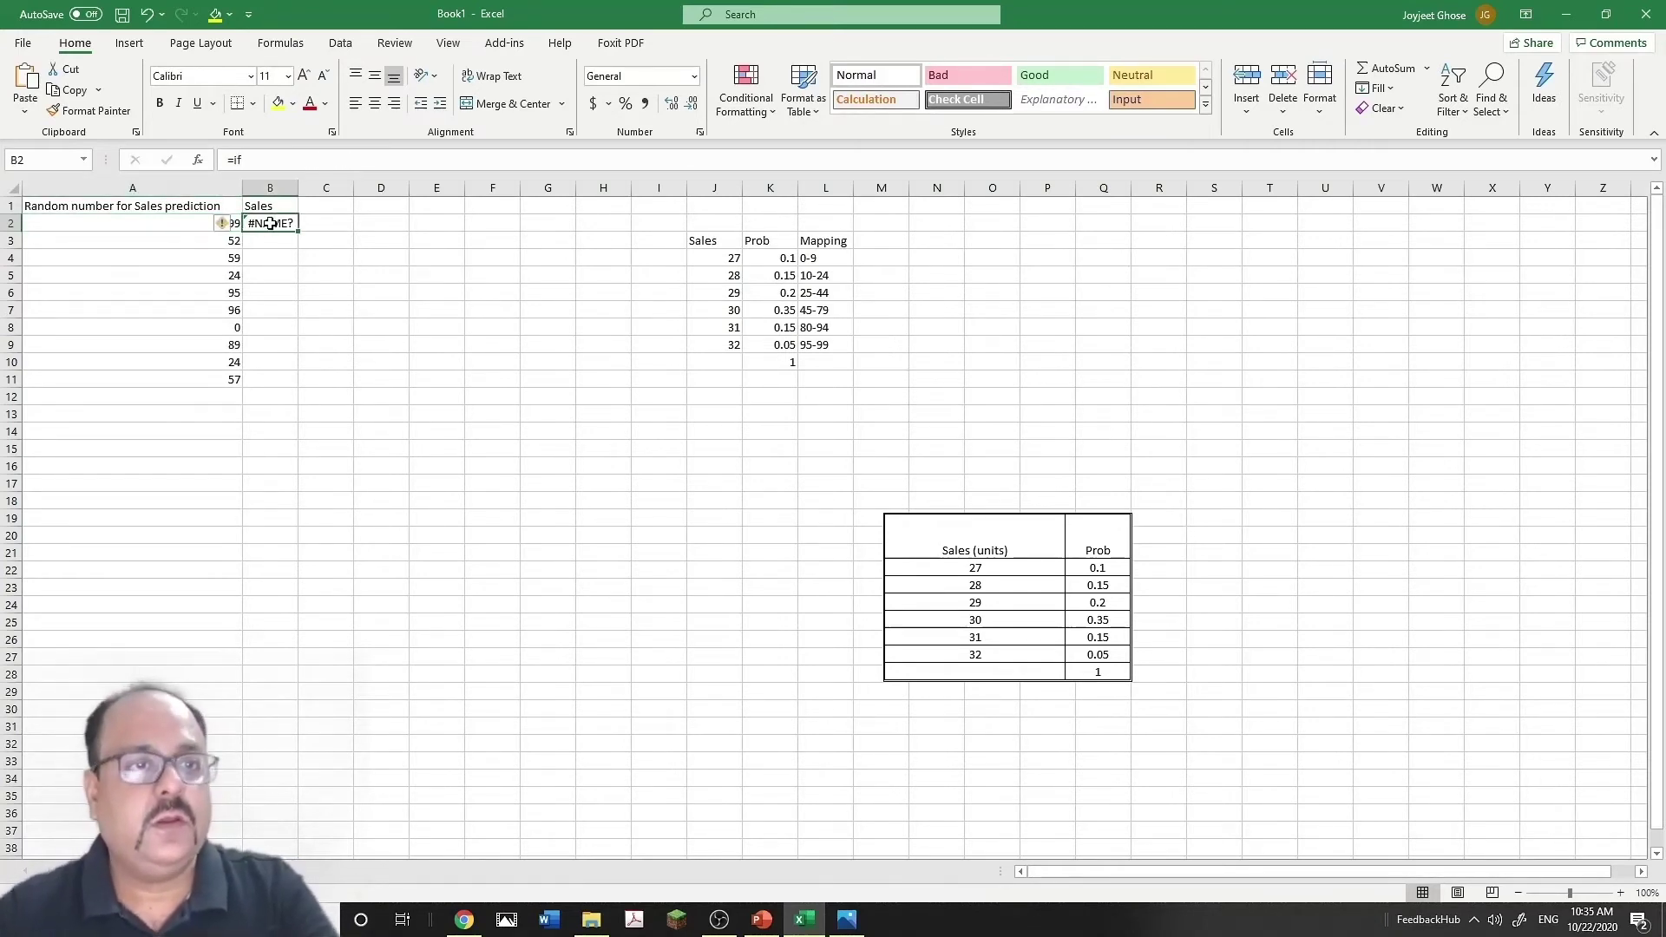
key("BackSpace")
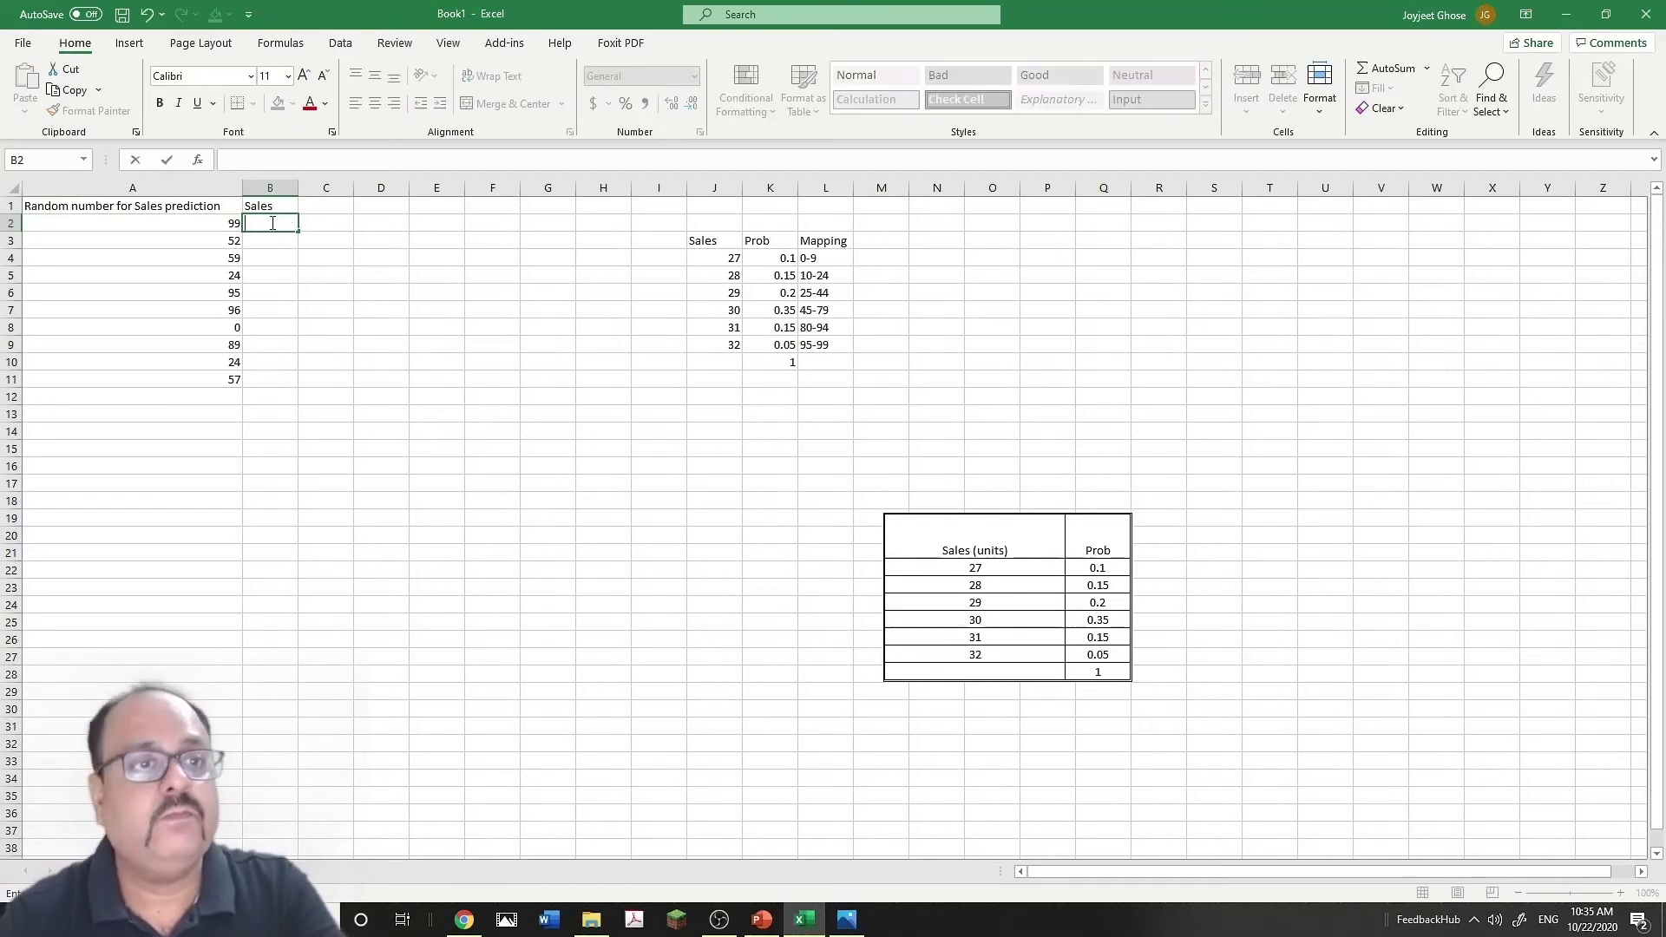
- Begin an IF formula in B2 that returns the absolute reference $J$4 when A2<10
type("=if")
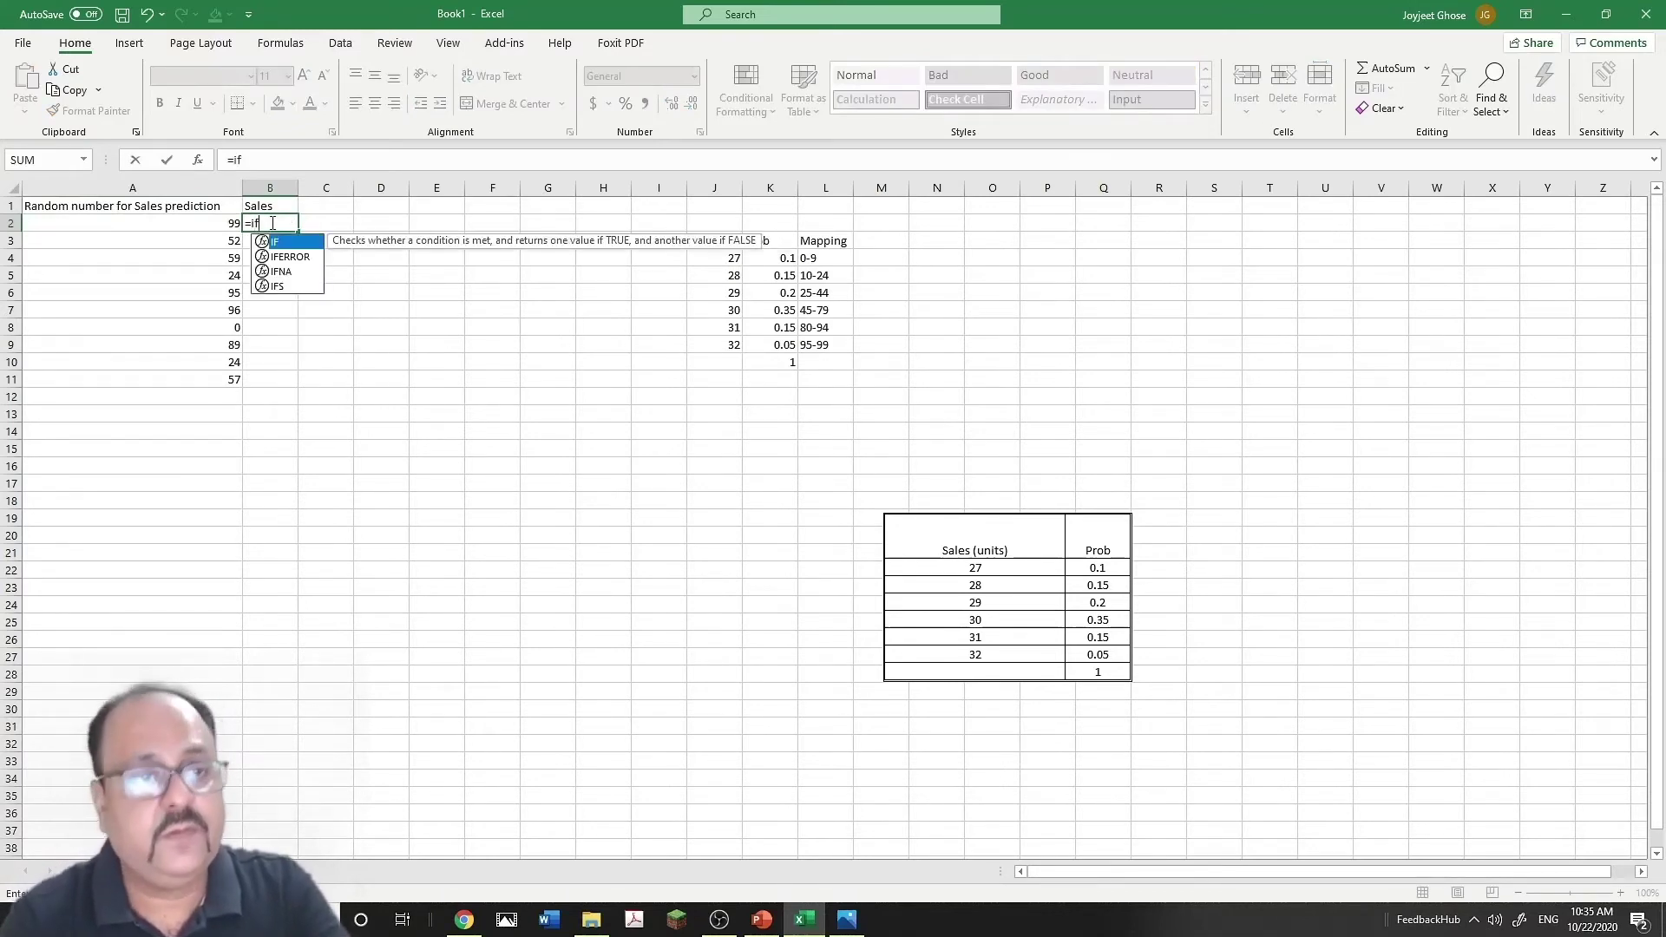
double_click(284, 243)
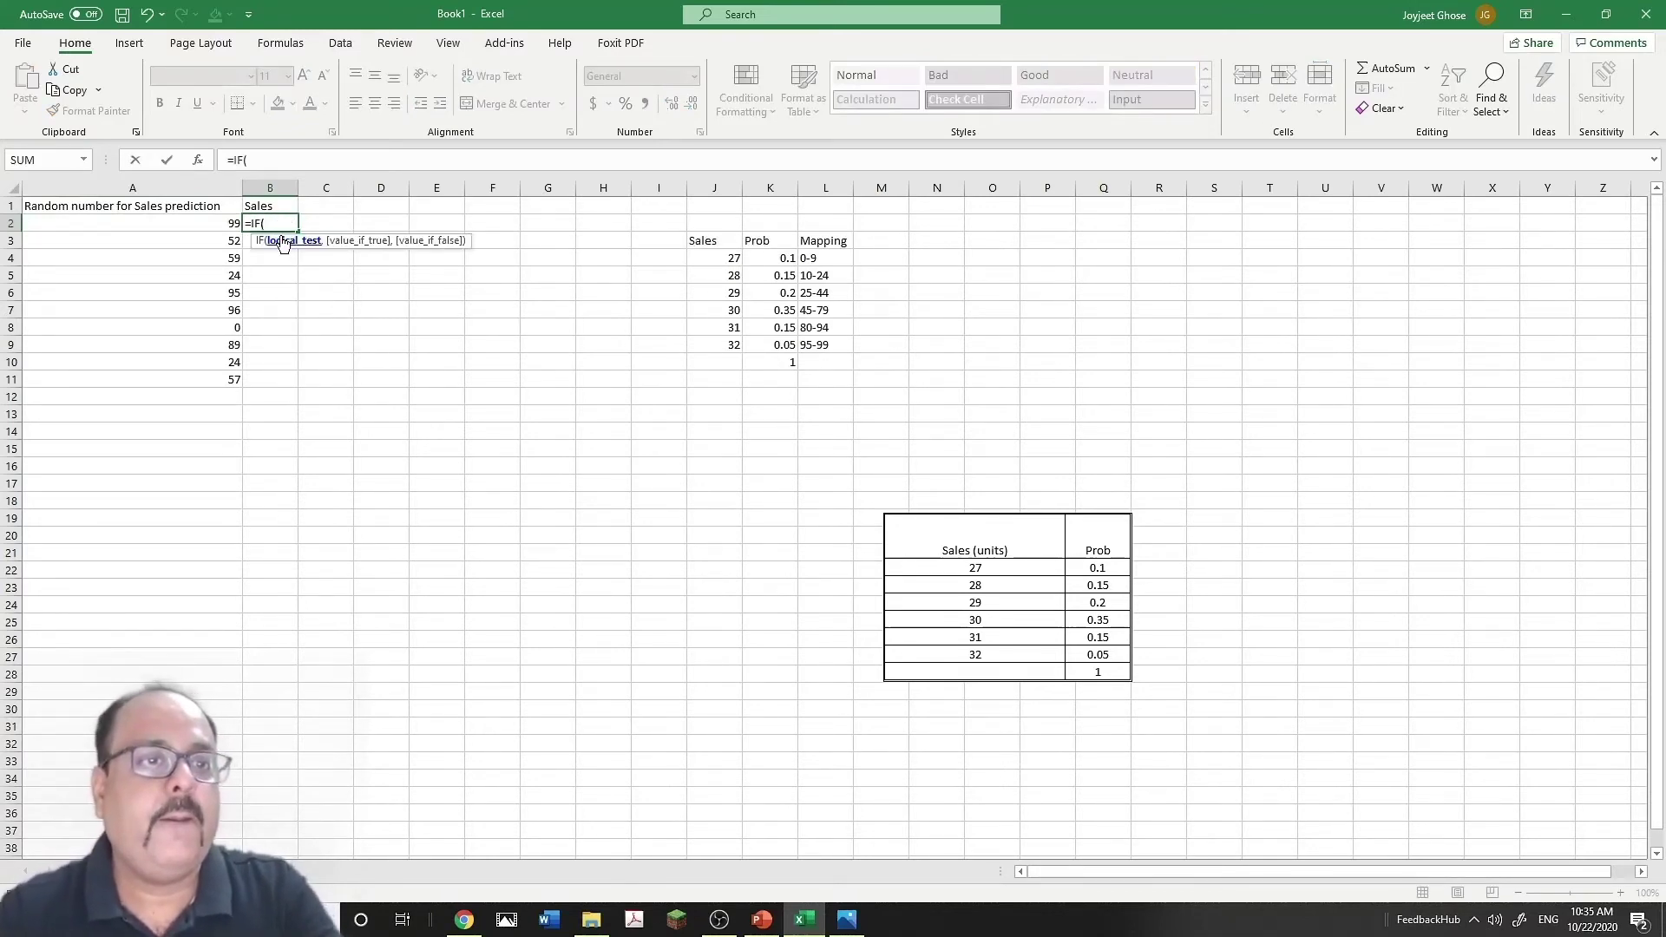
left_click(219, 224)
type("<10")
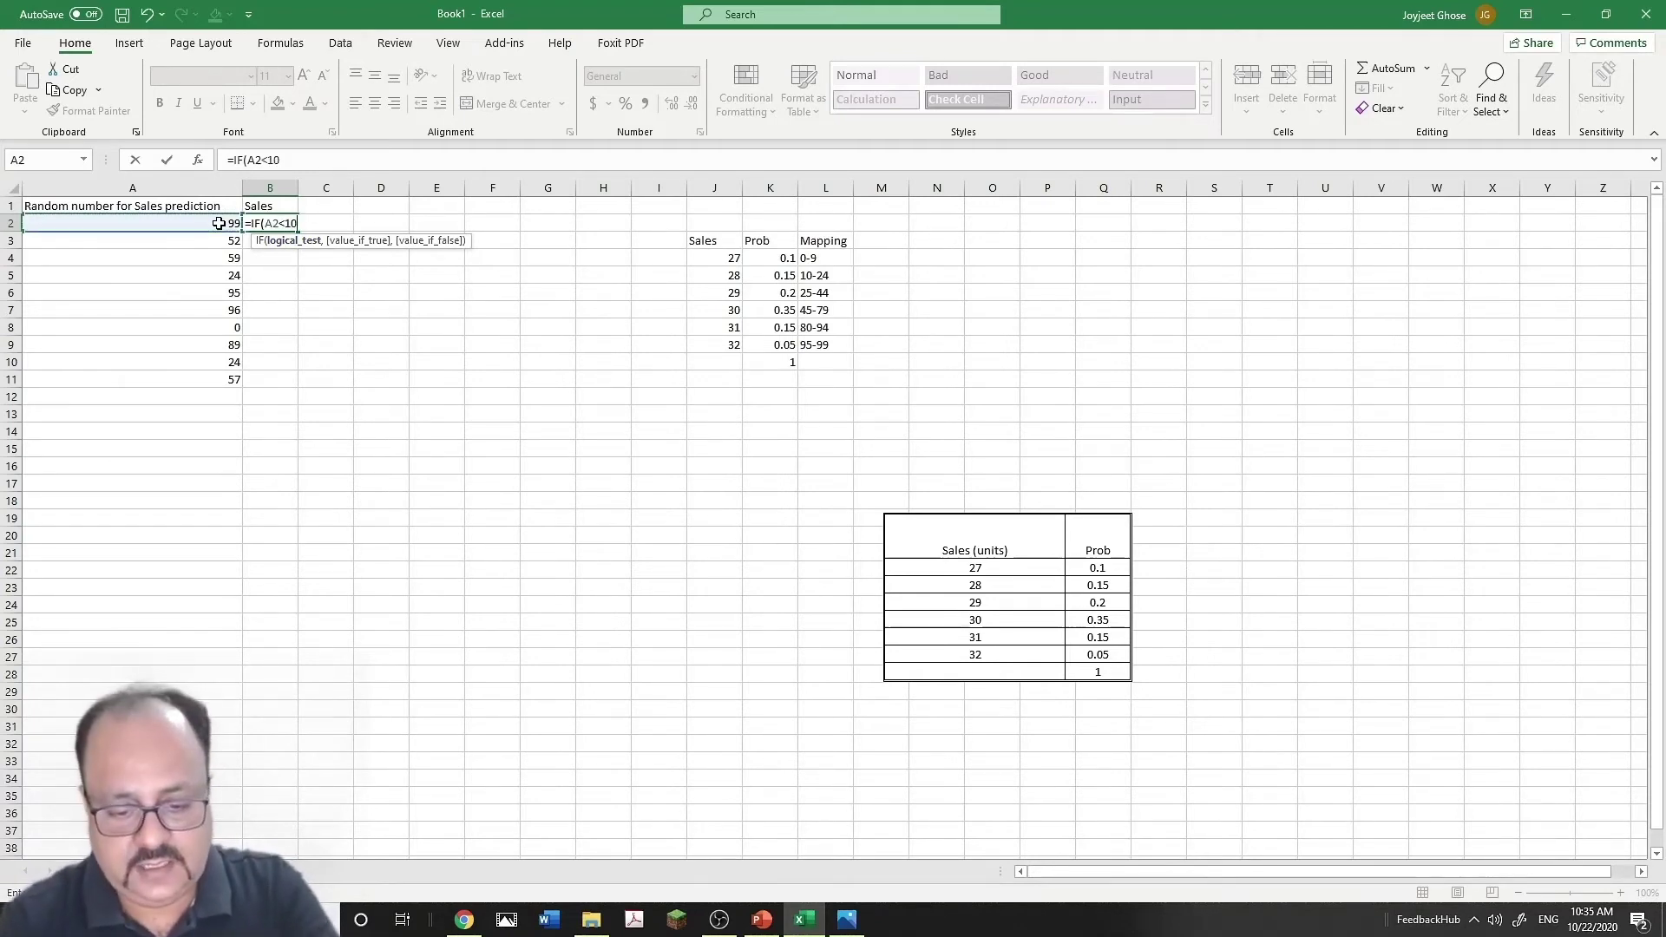
type(",")
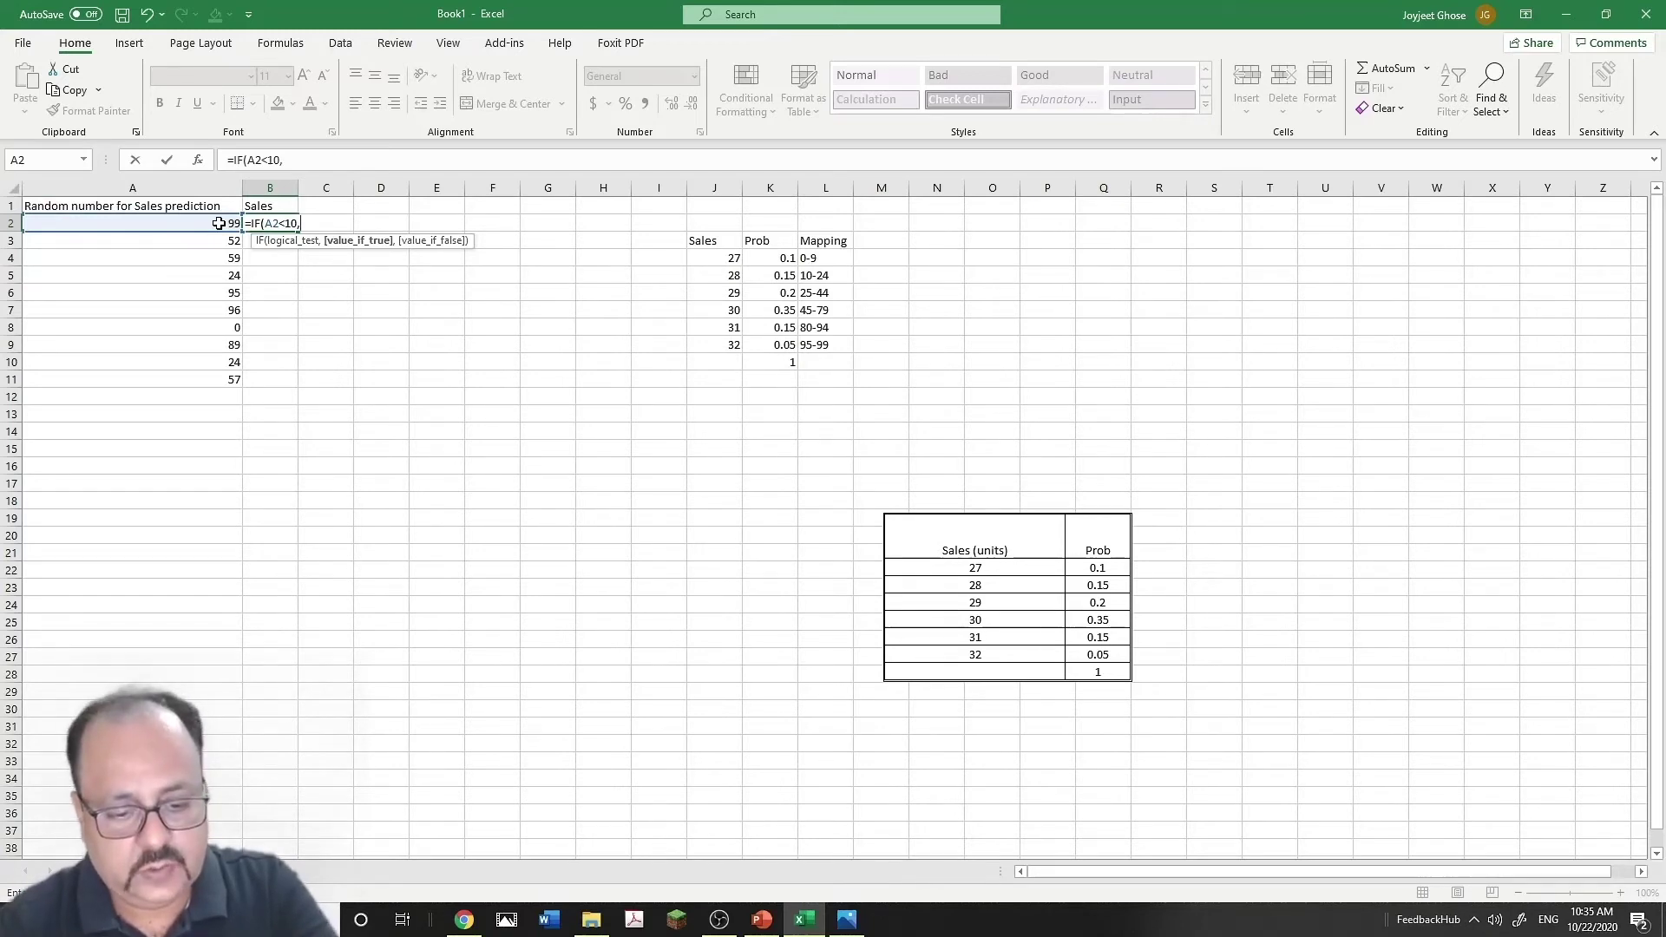
left_click(707, 261)
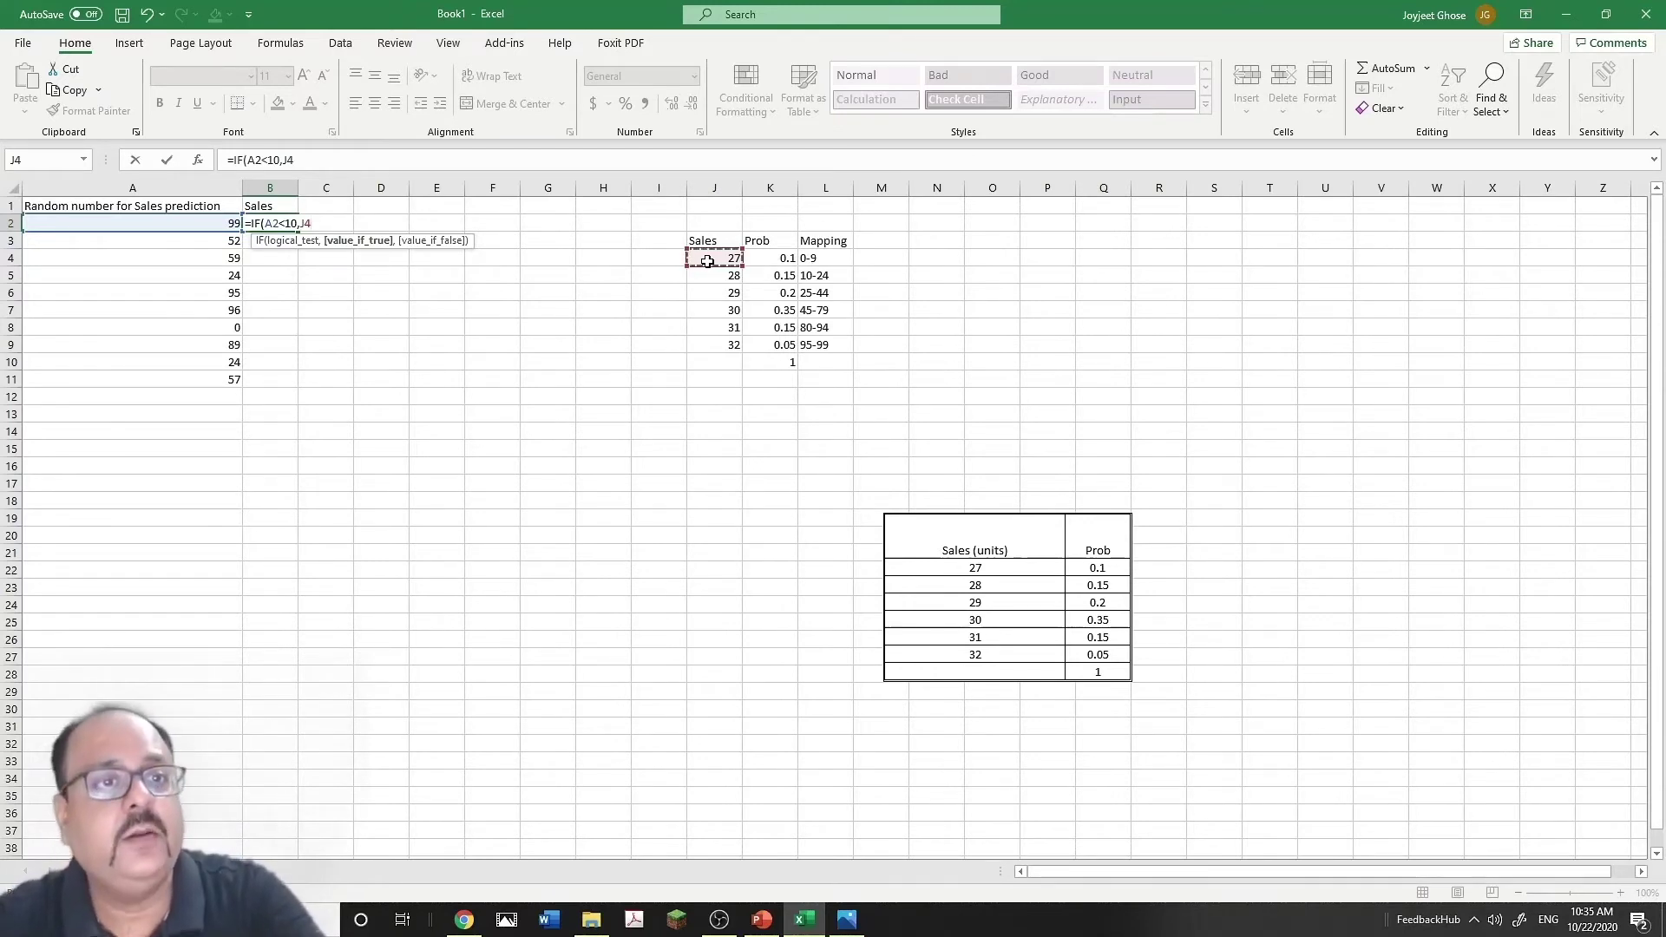
key("F4")
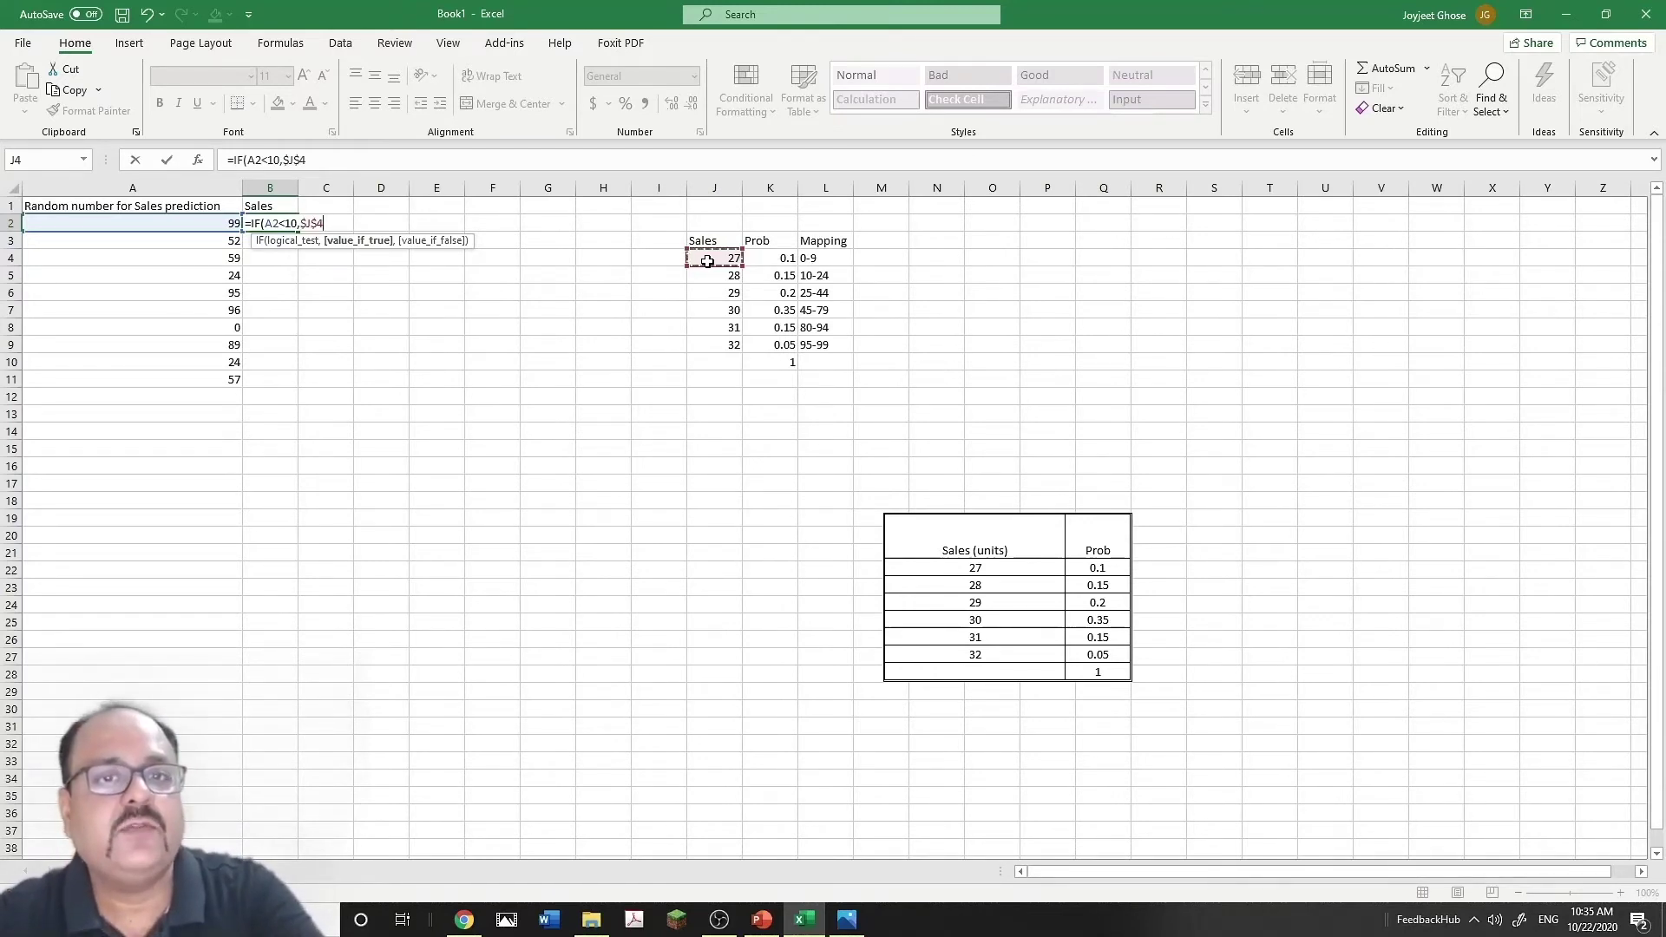
left_click(317, 155)
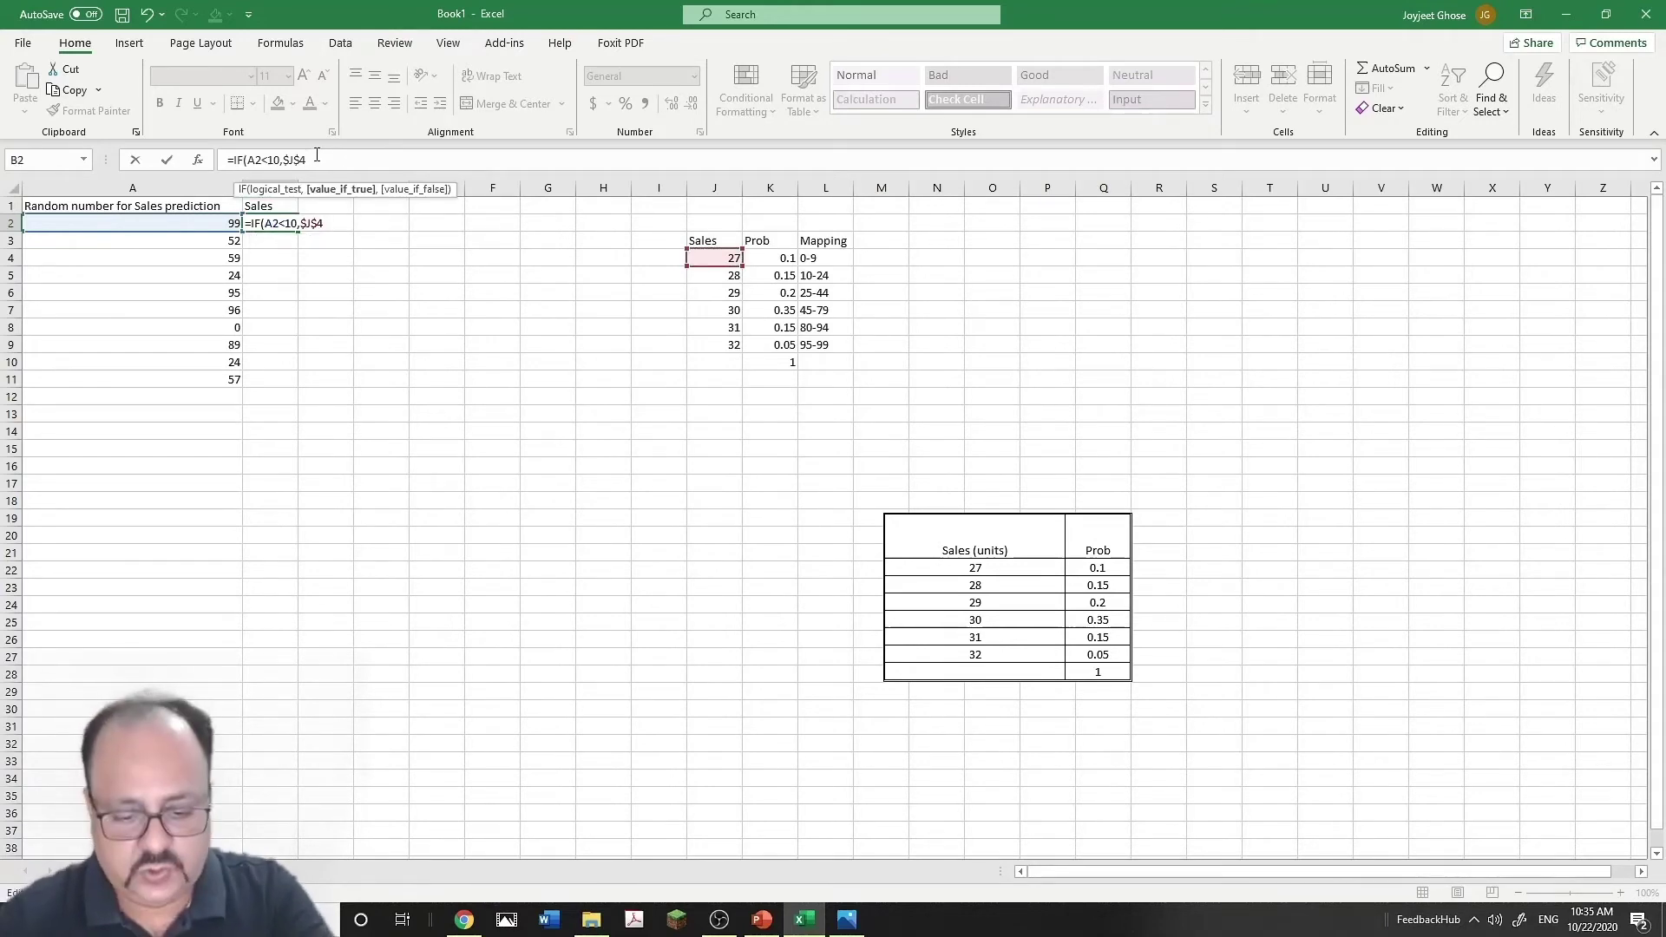
type(",")
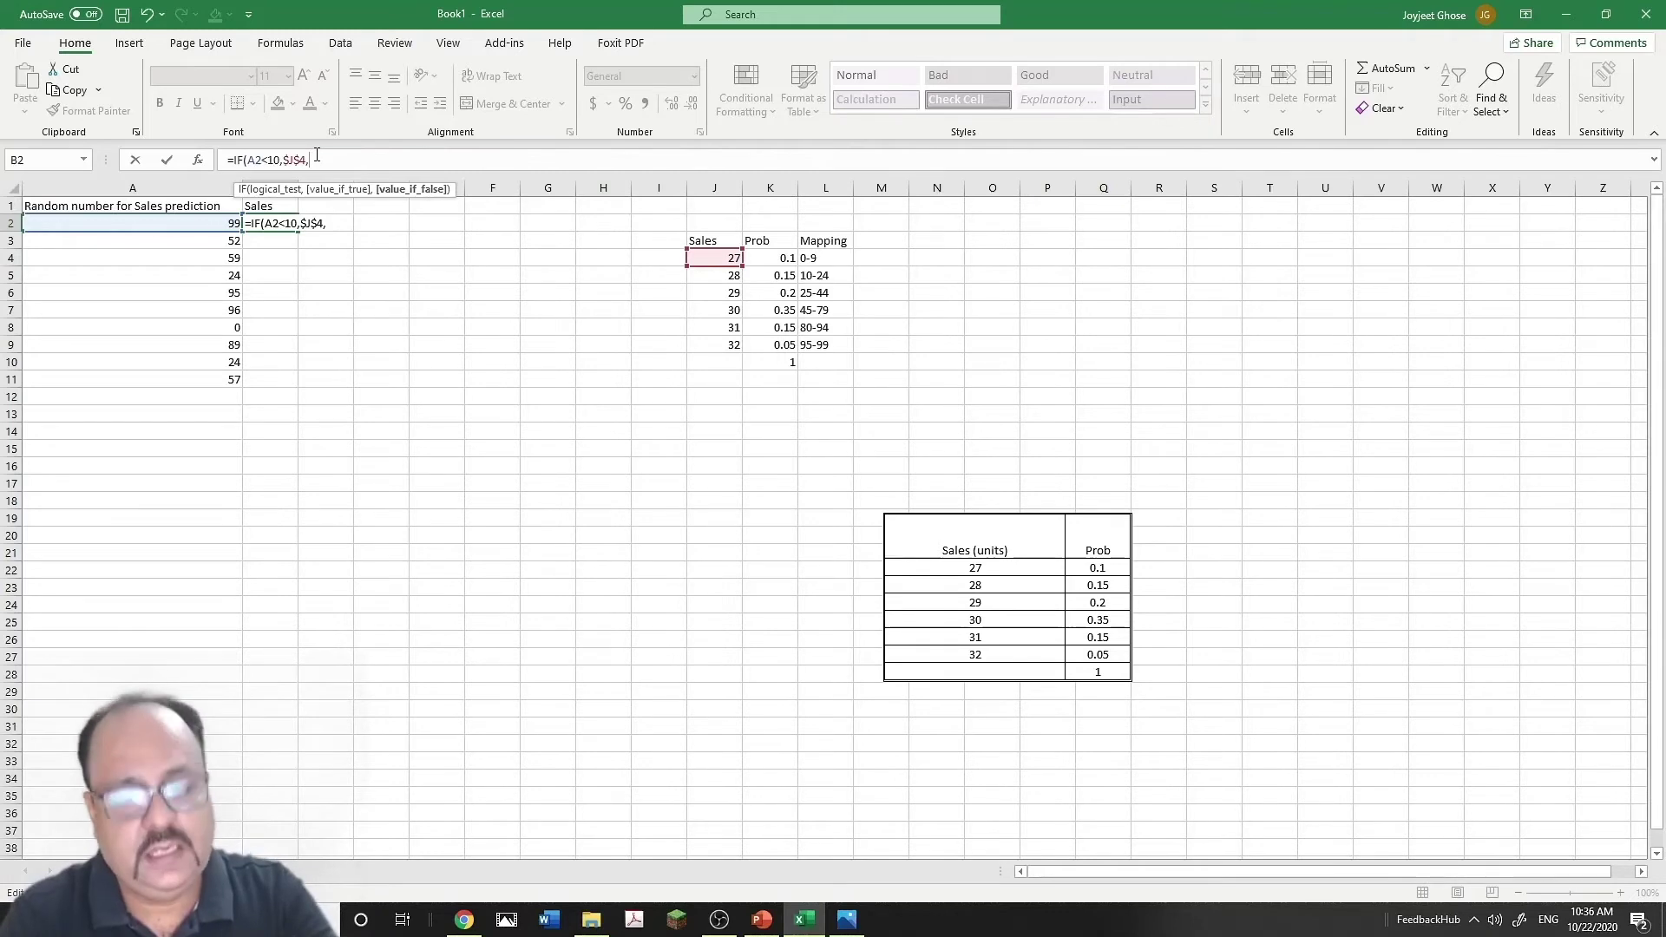
- Nest a second IF in the B2 formula that returns the absolute reference $J$5 when A2<25
type("IF")
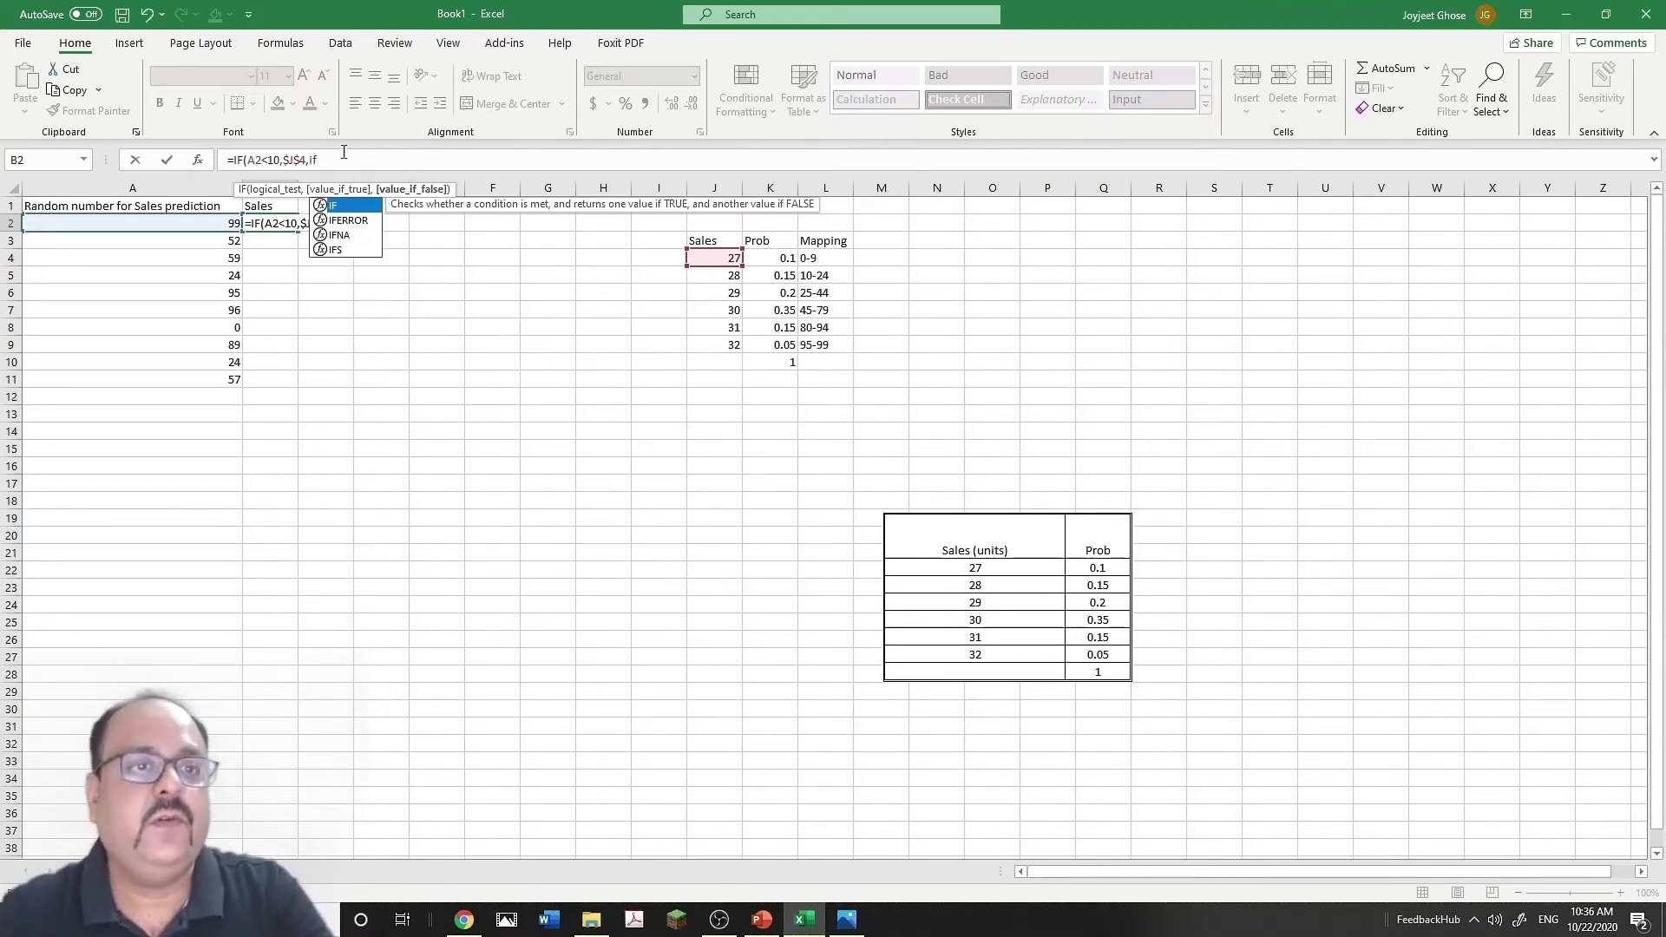
type("(")
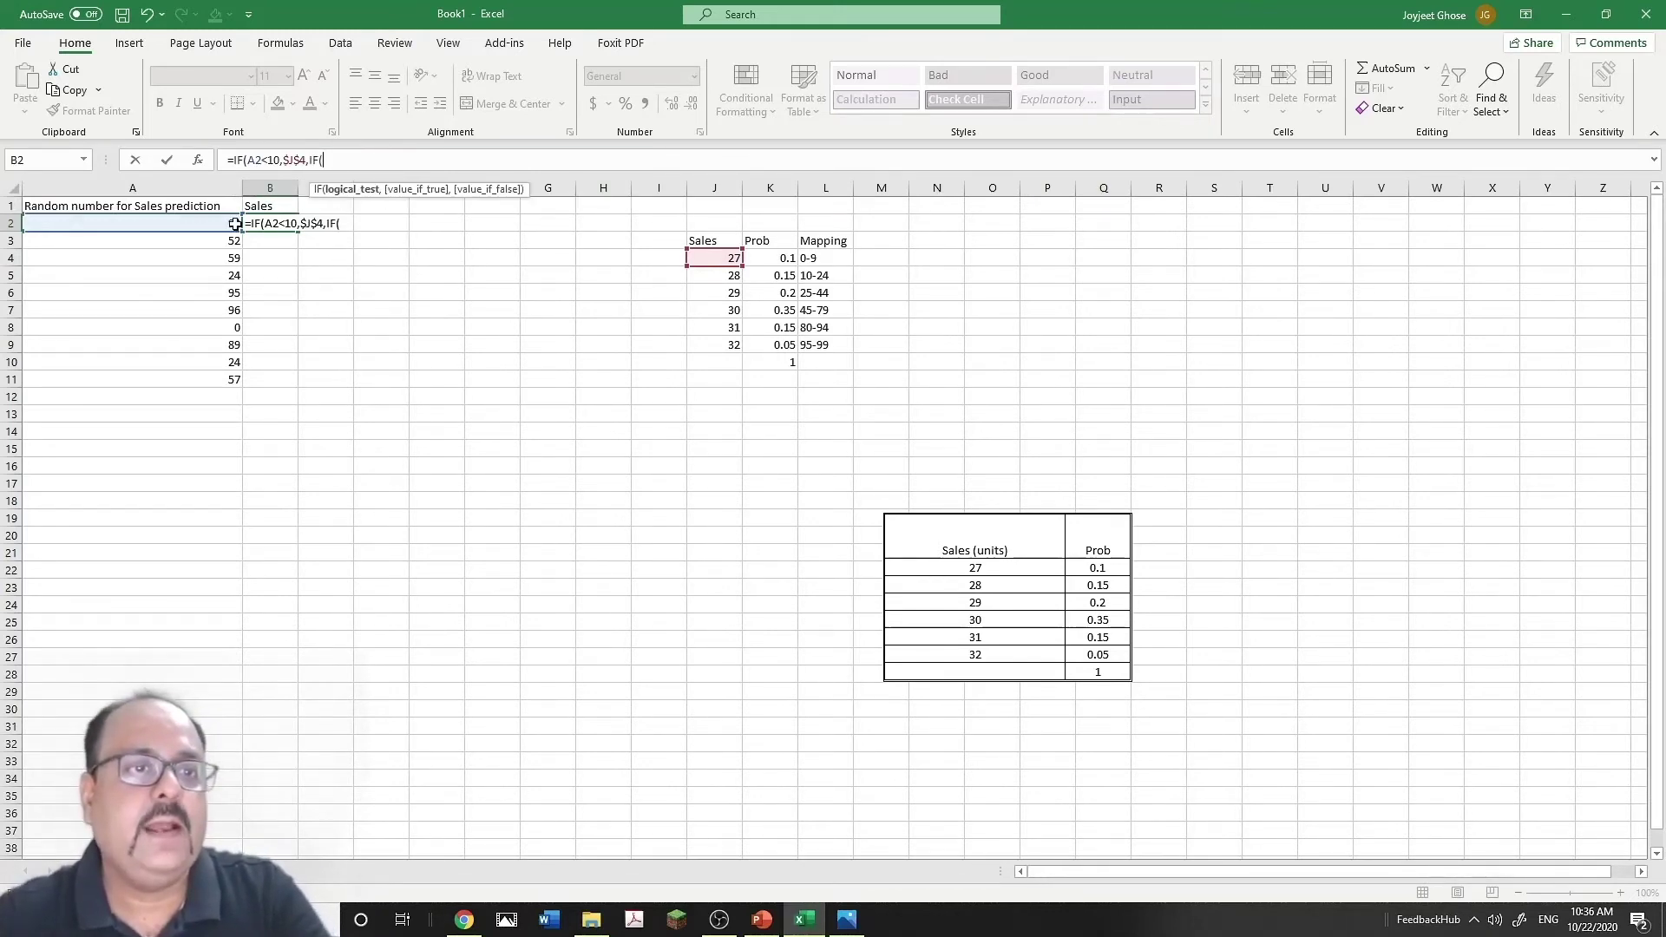
left_click(220, 224)
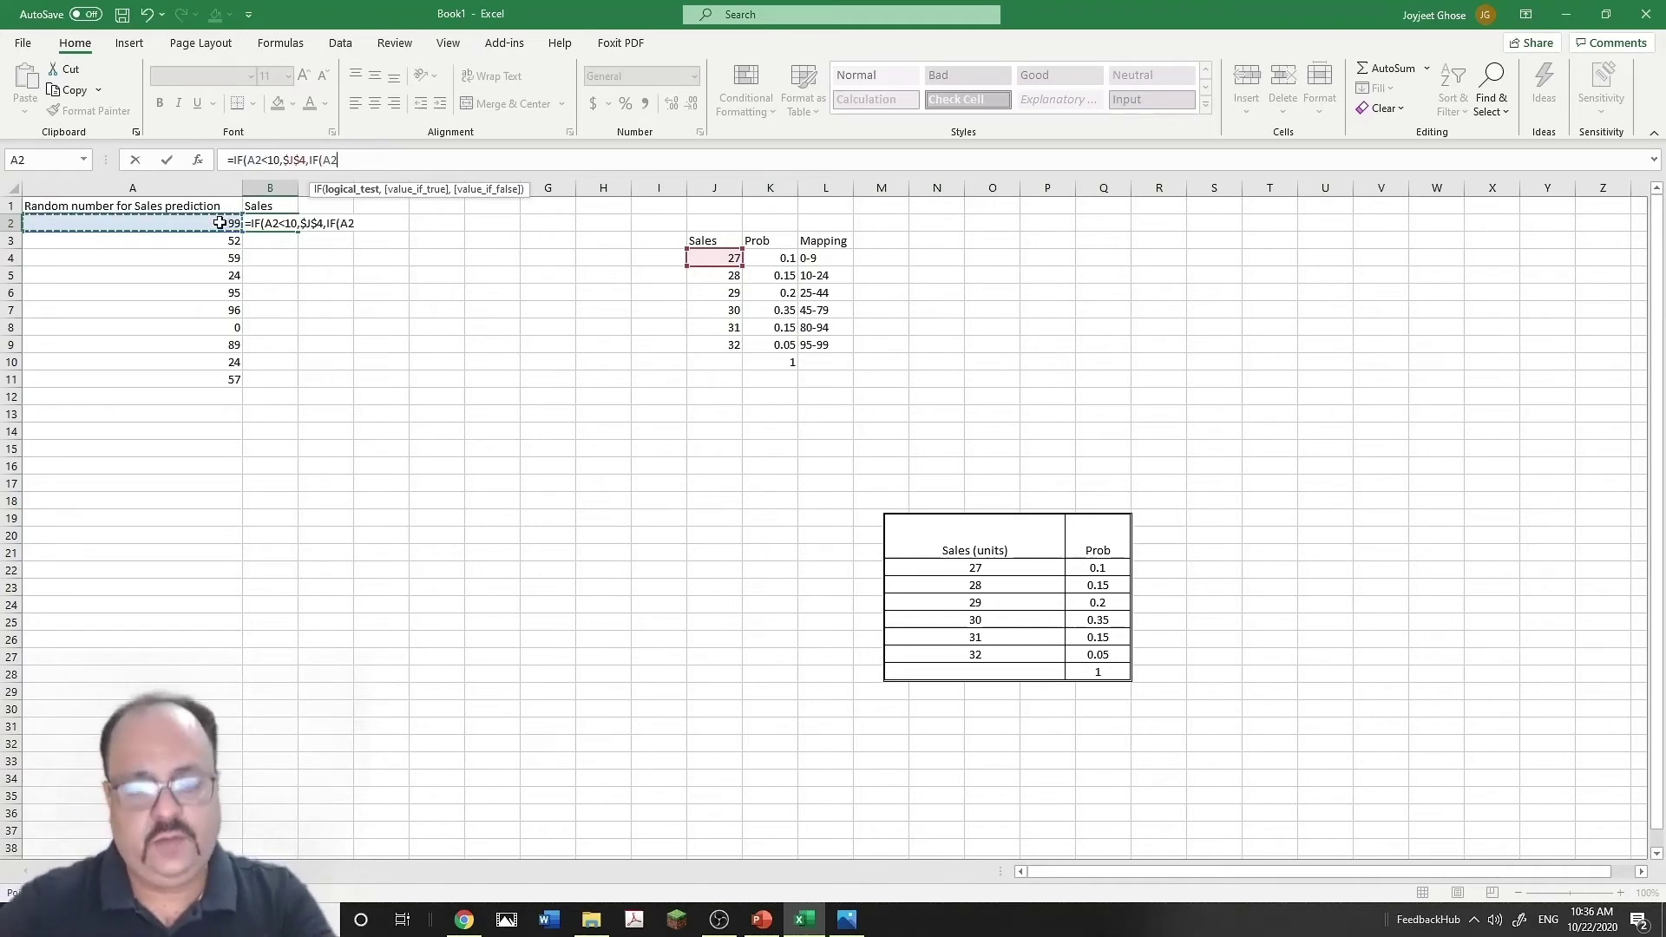
type("<")
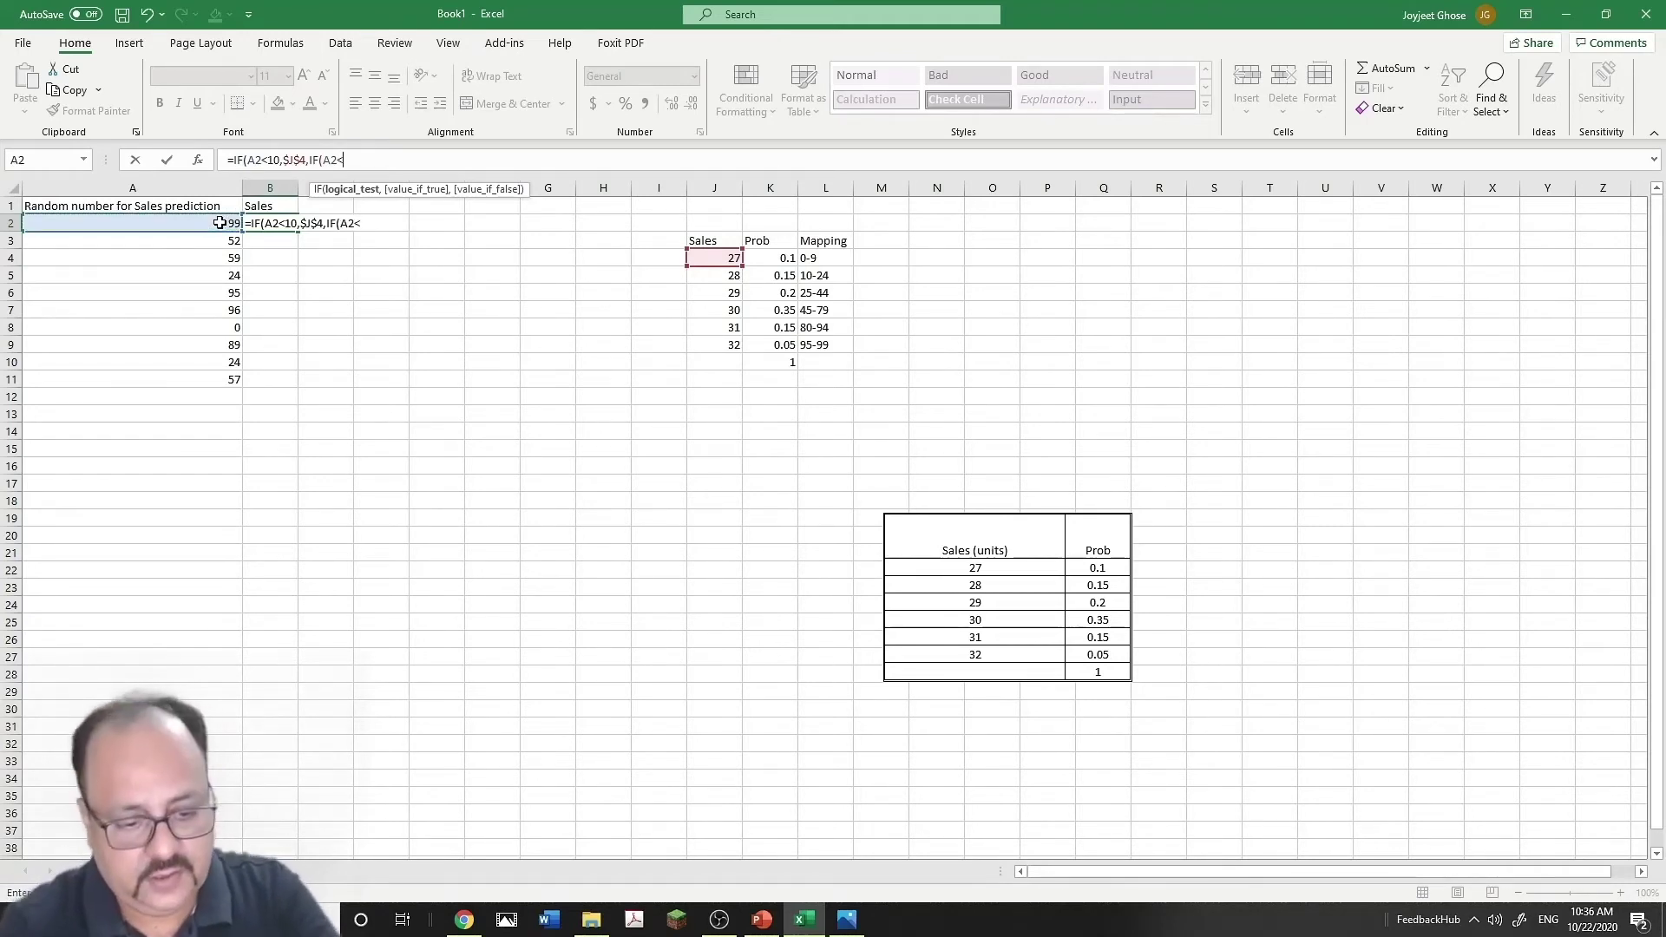
type("25,")
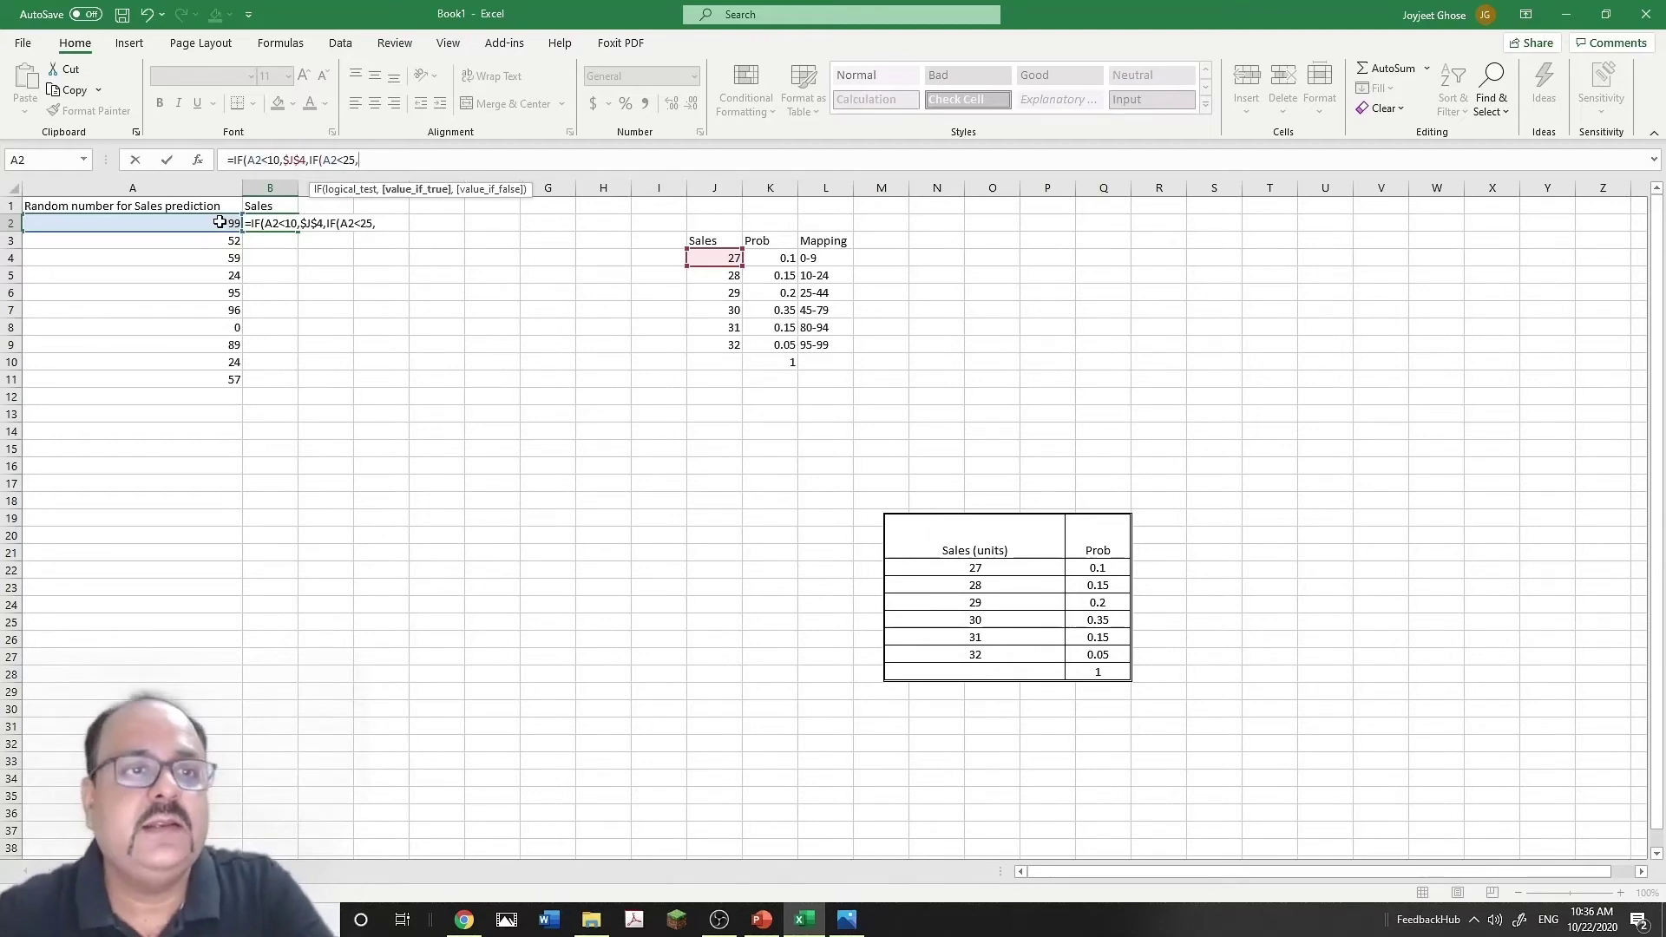
left_click(722, 272)
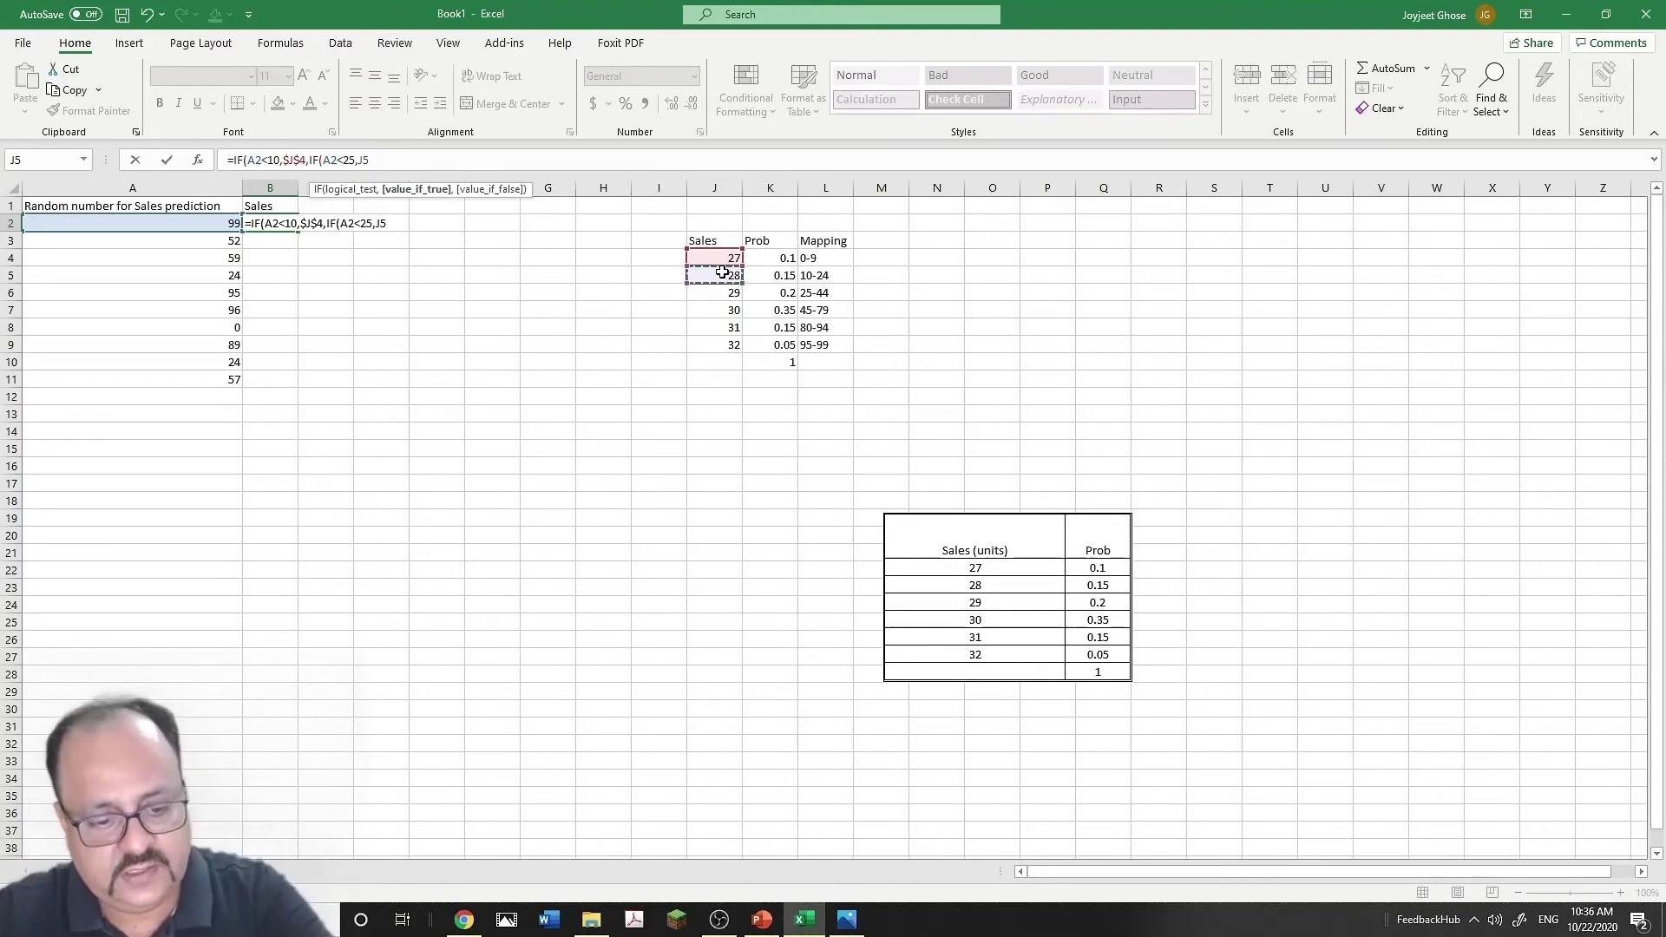
key("F4")
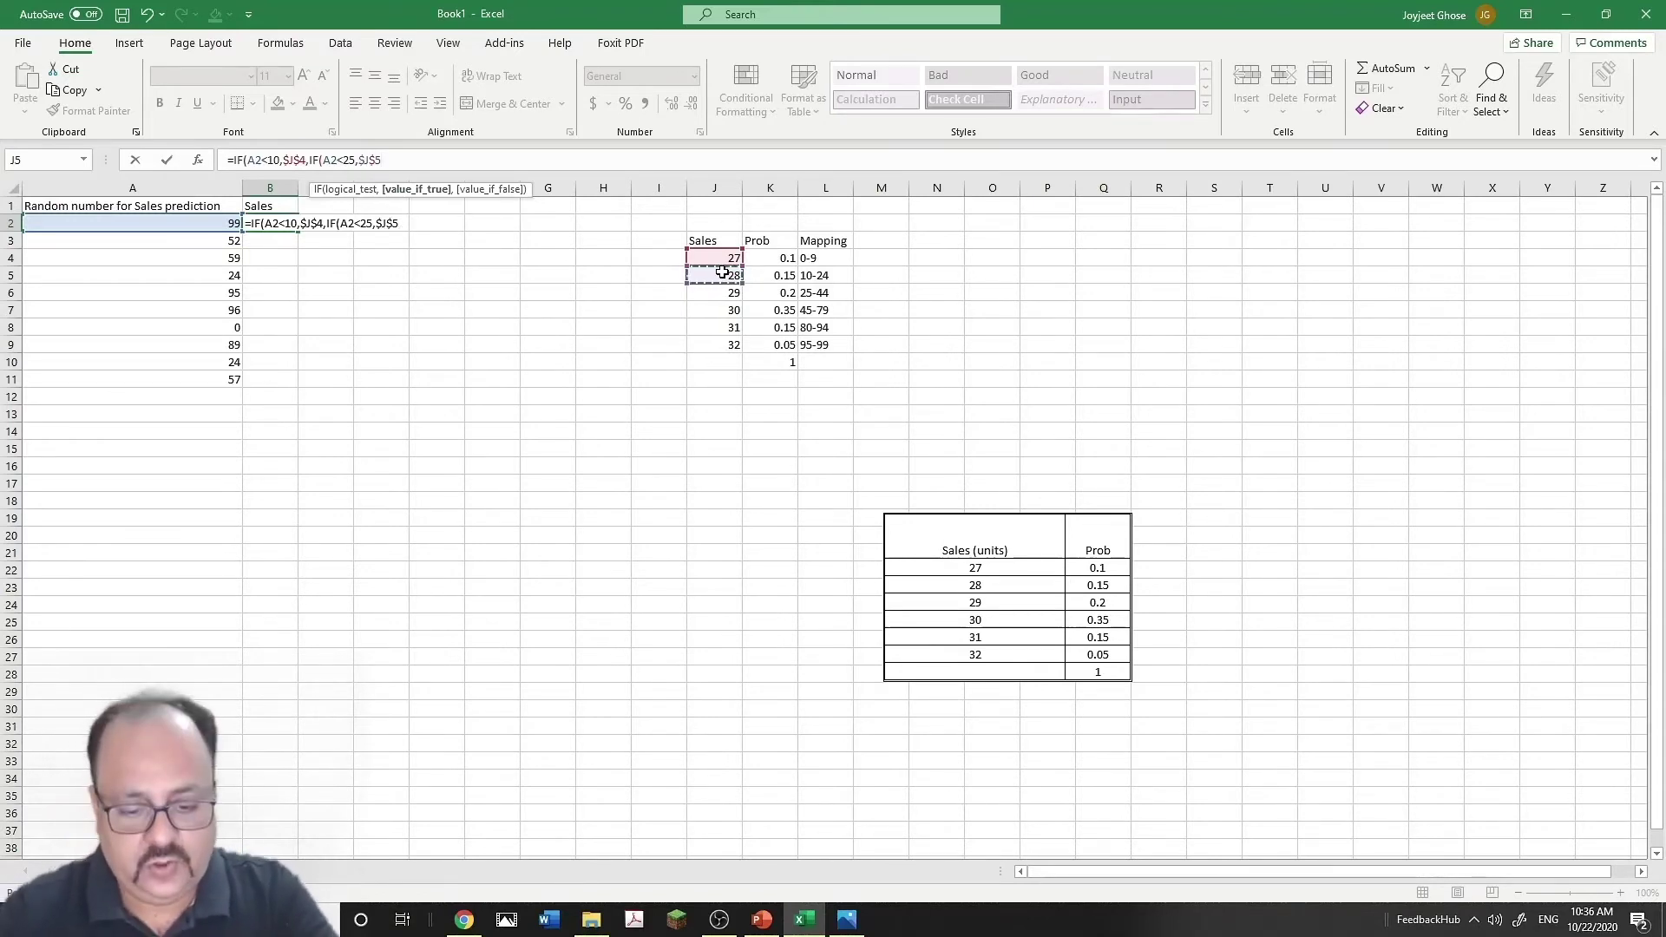
type(",")
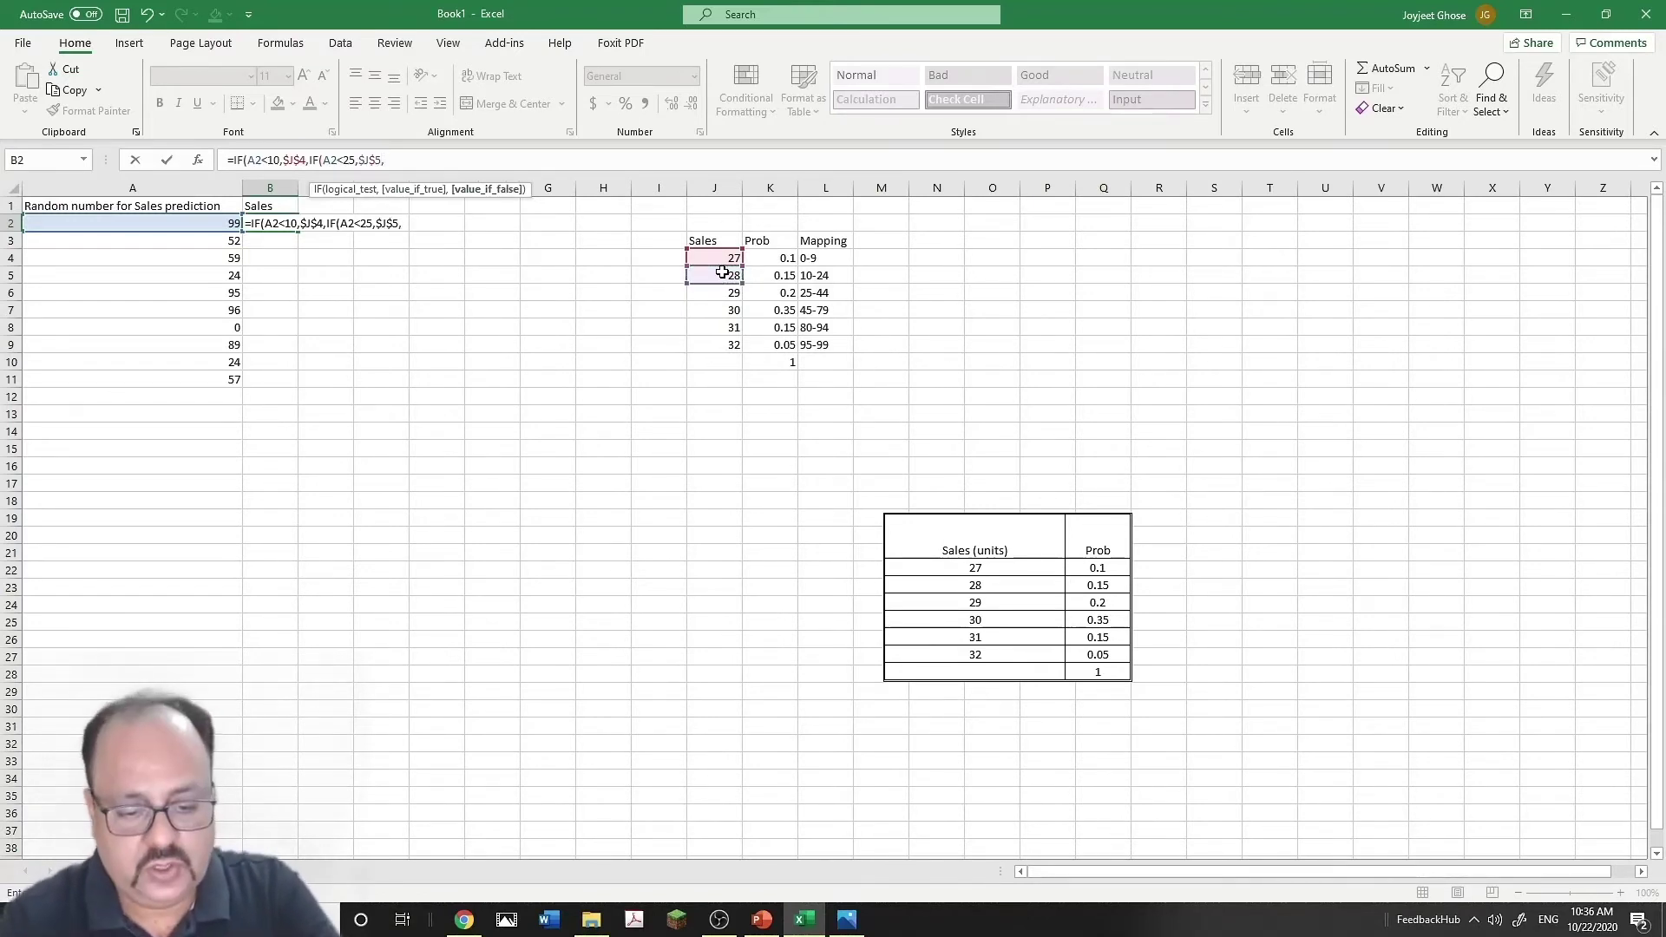
- Nest a third IF in the B2 formula that returns 29 when A2<45
type("if")
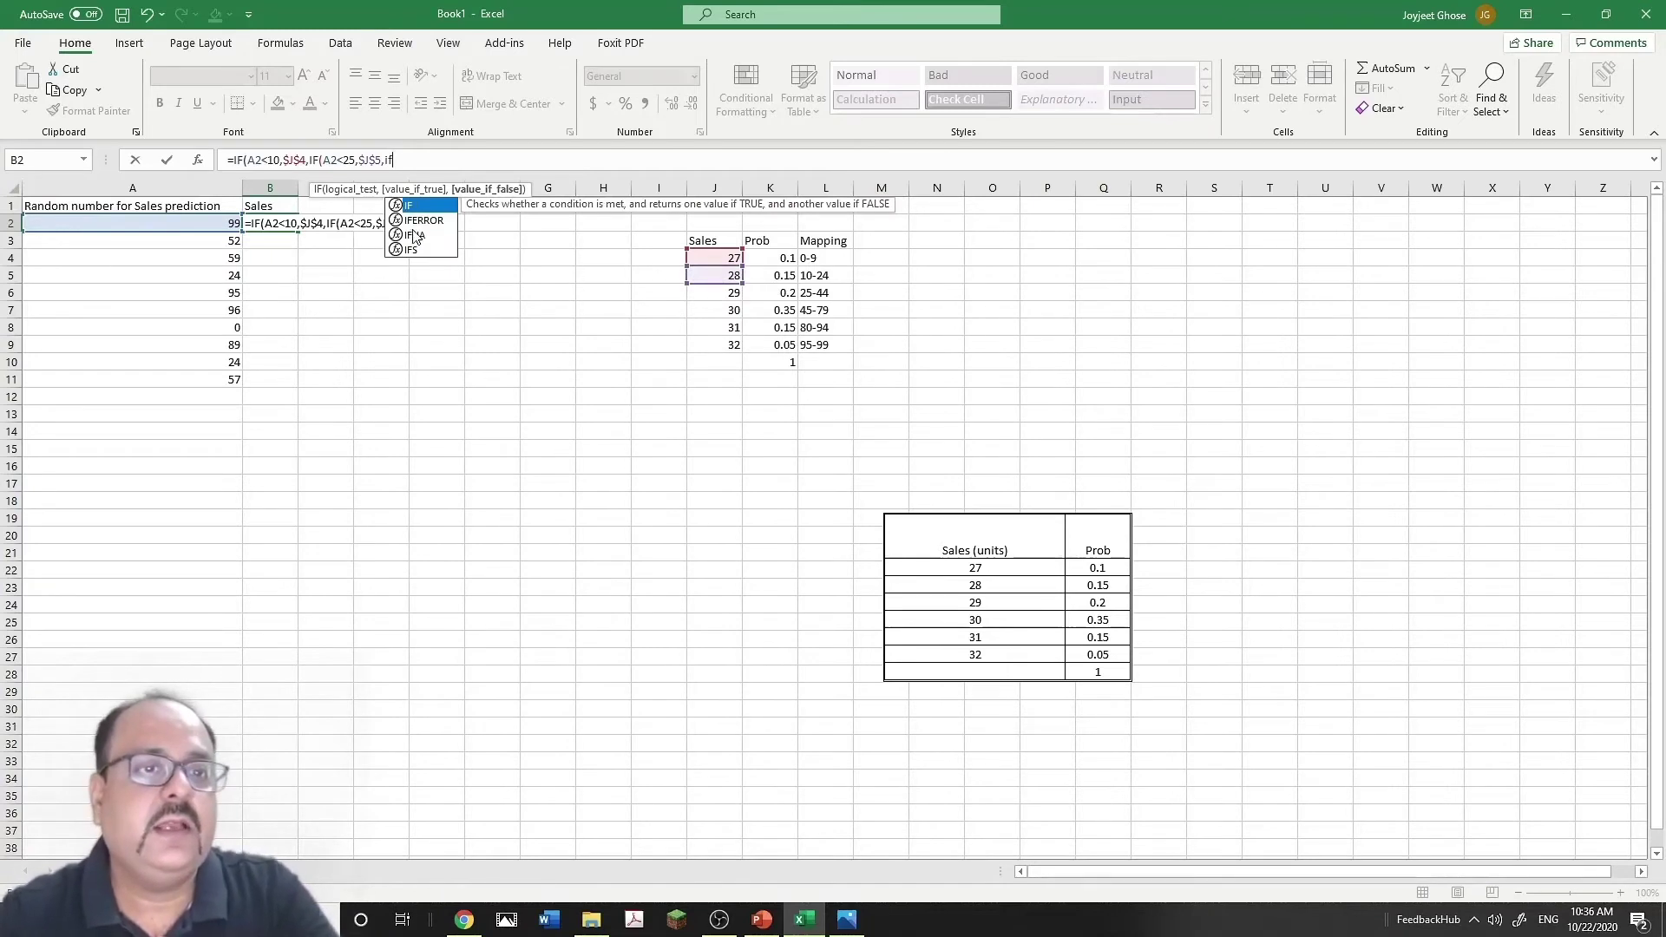
double_click(407, 206)
left_click(187, 219)
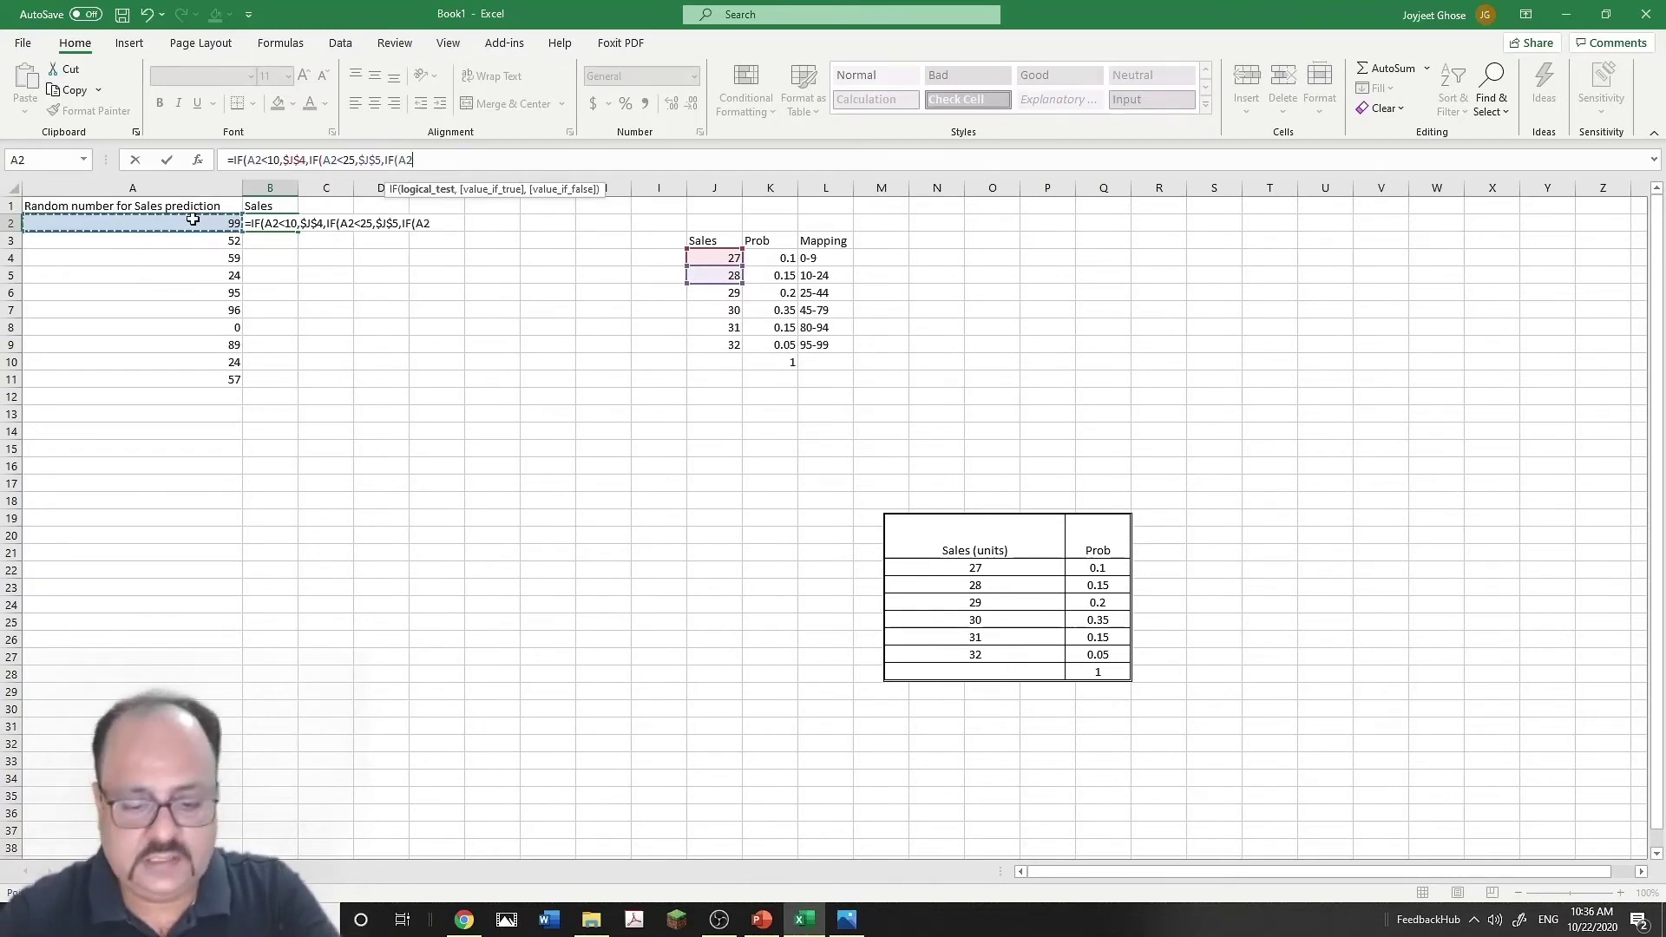
type("<")
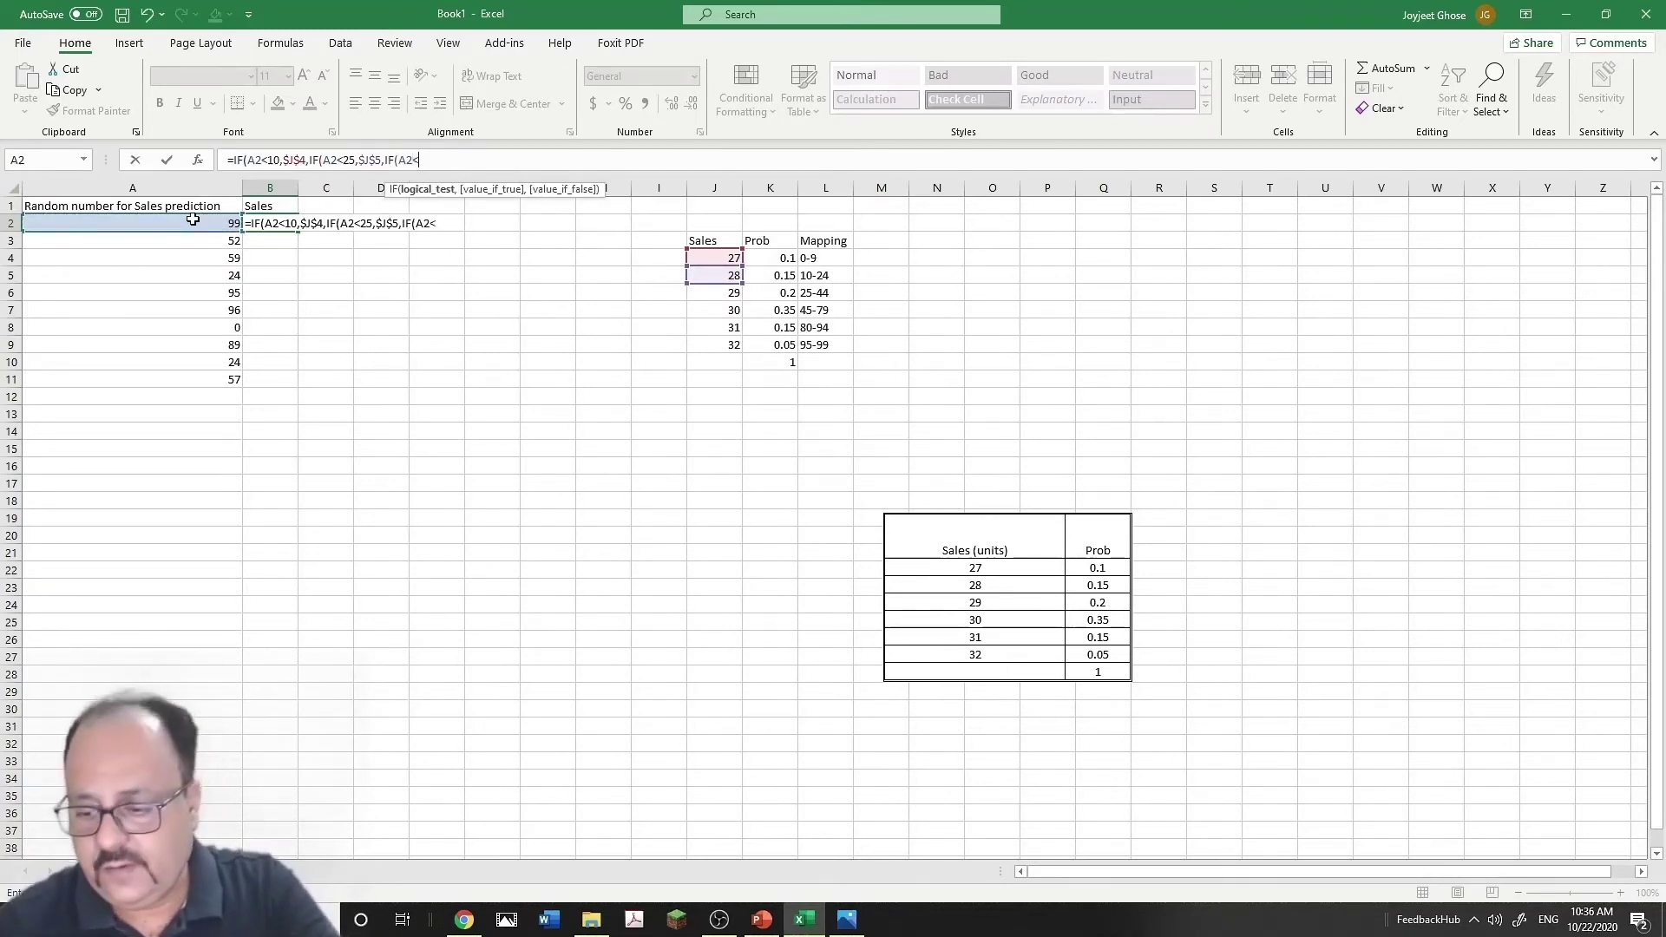
type("45")
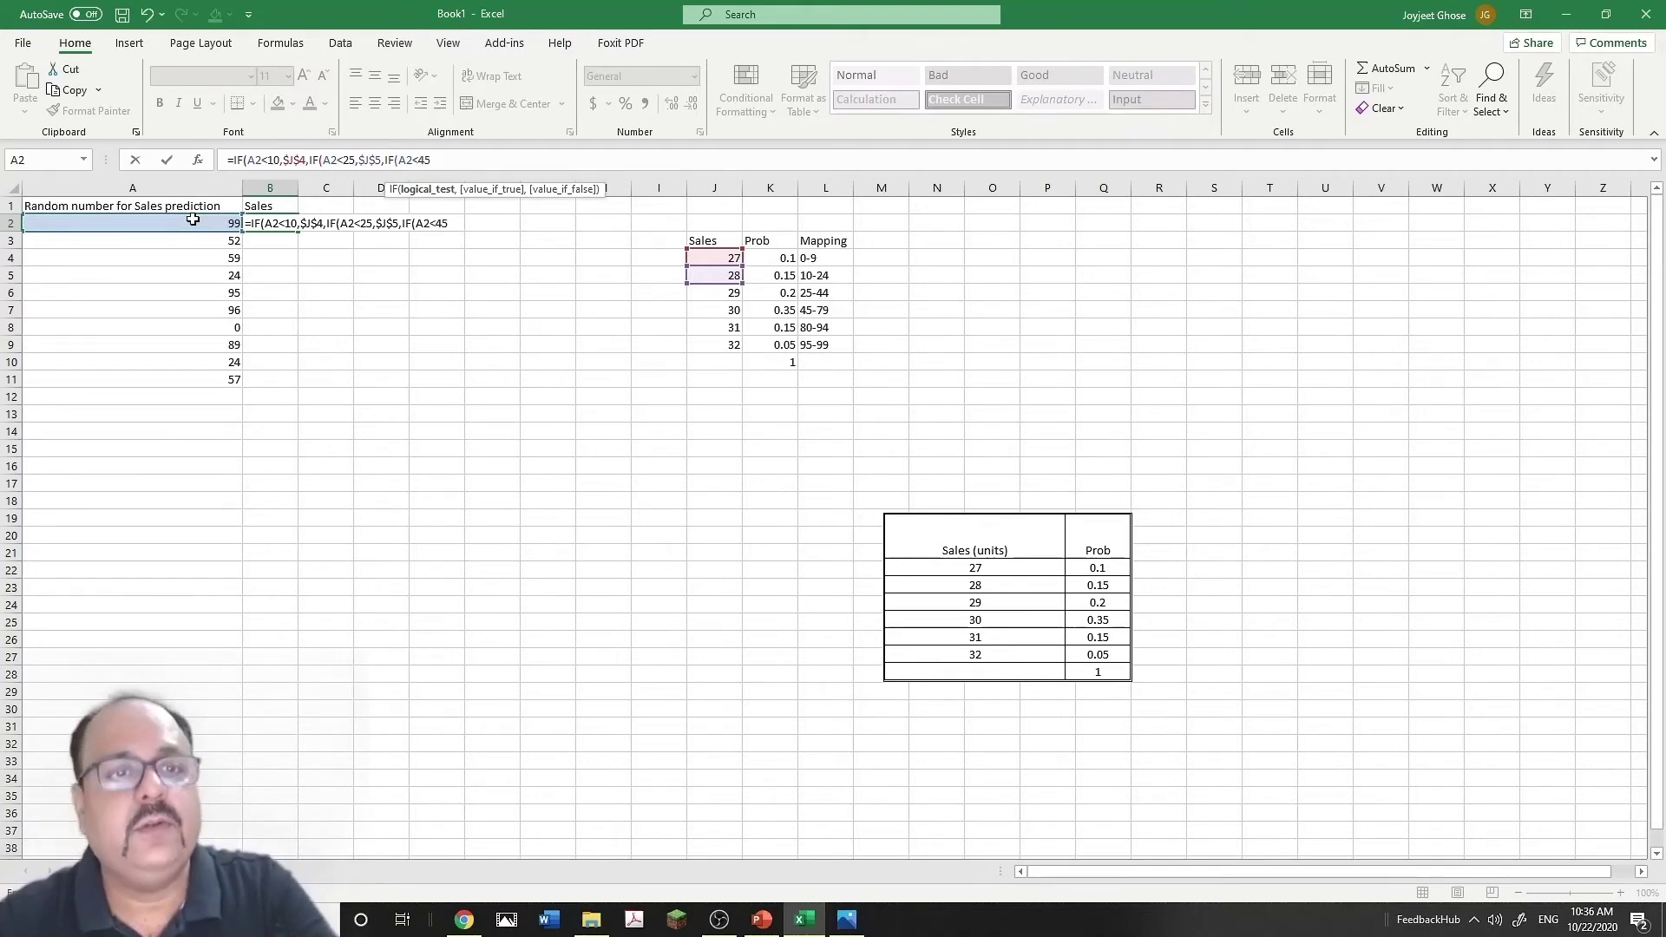
type(",")
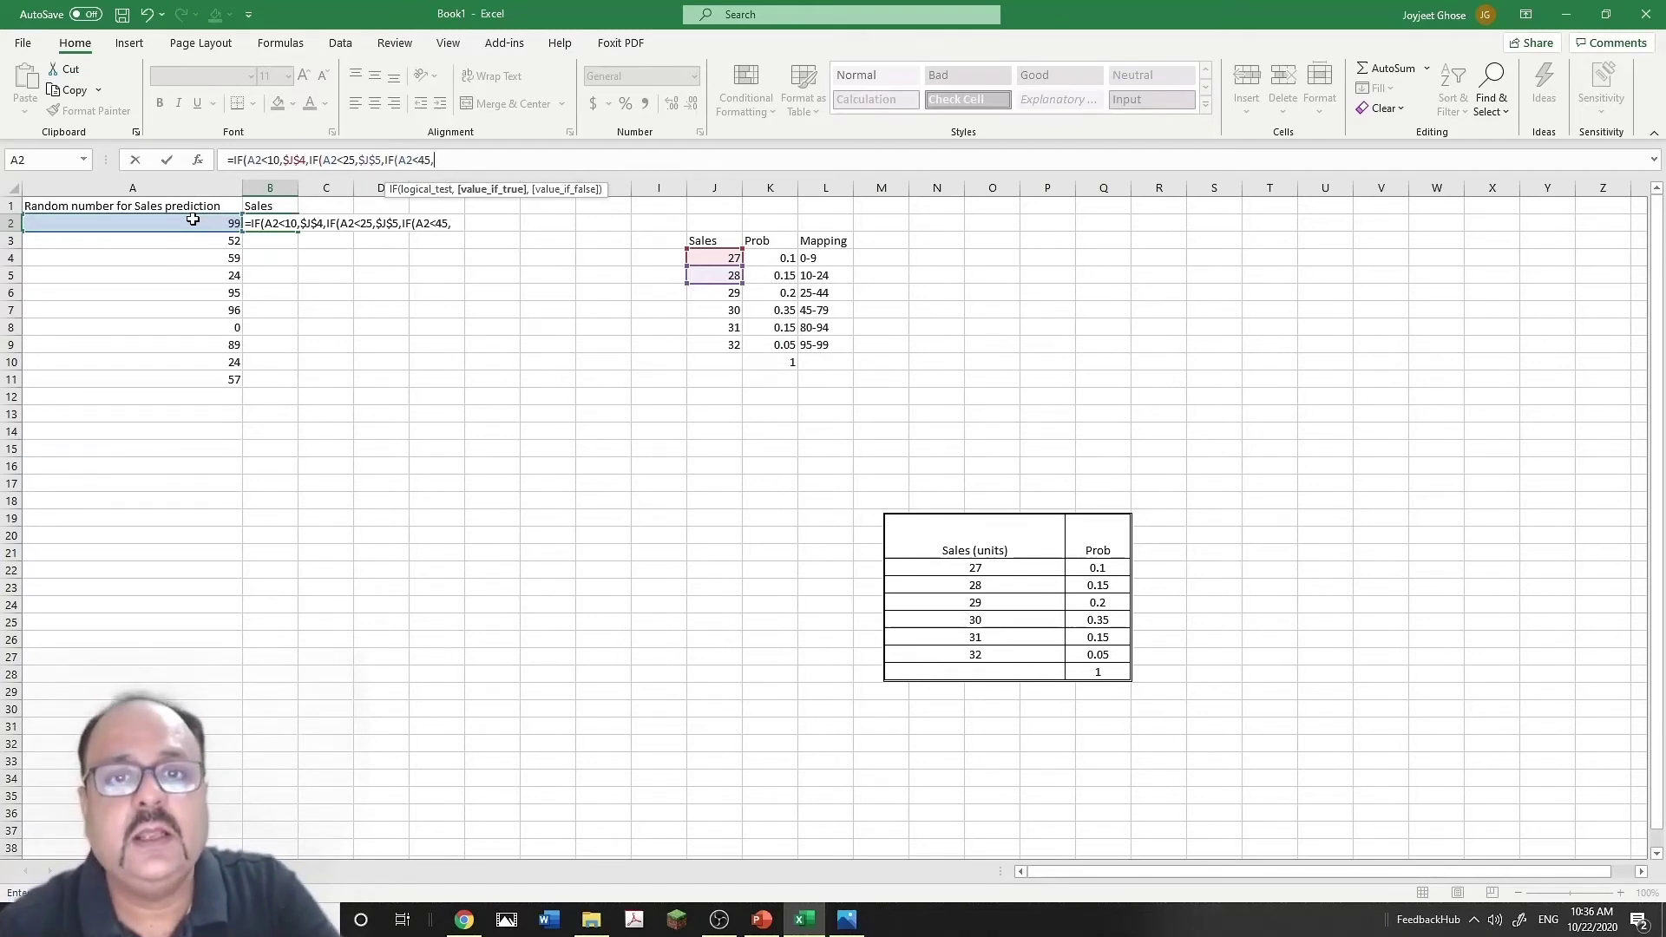
type("29")
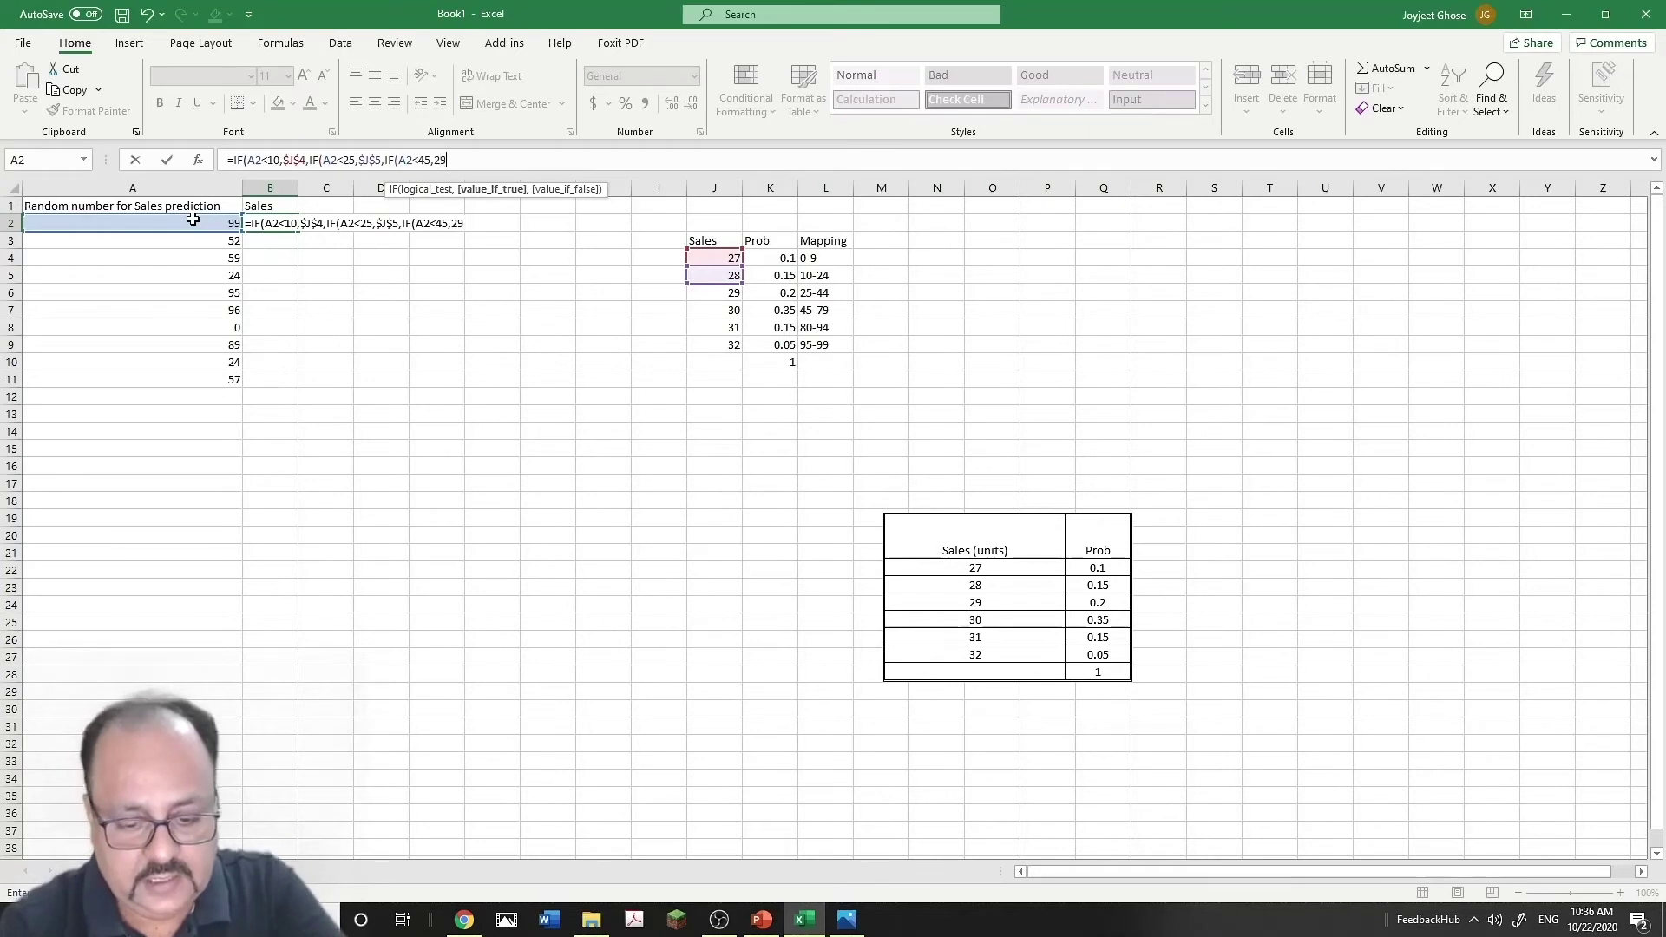
- Nest a fourth IF in the B2 formula that returns 30 when A2<80
type(",IF")
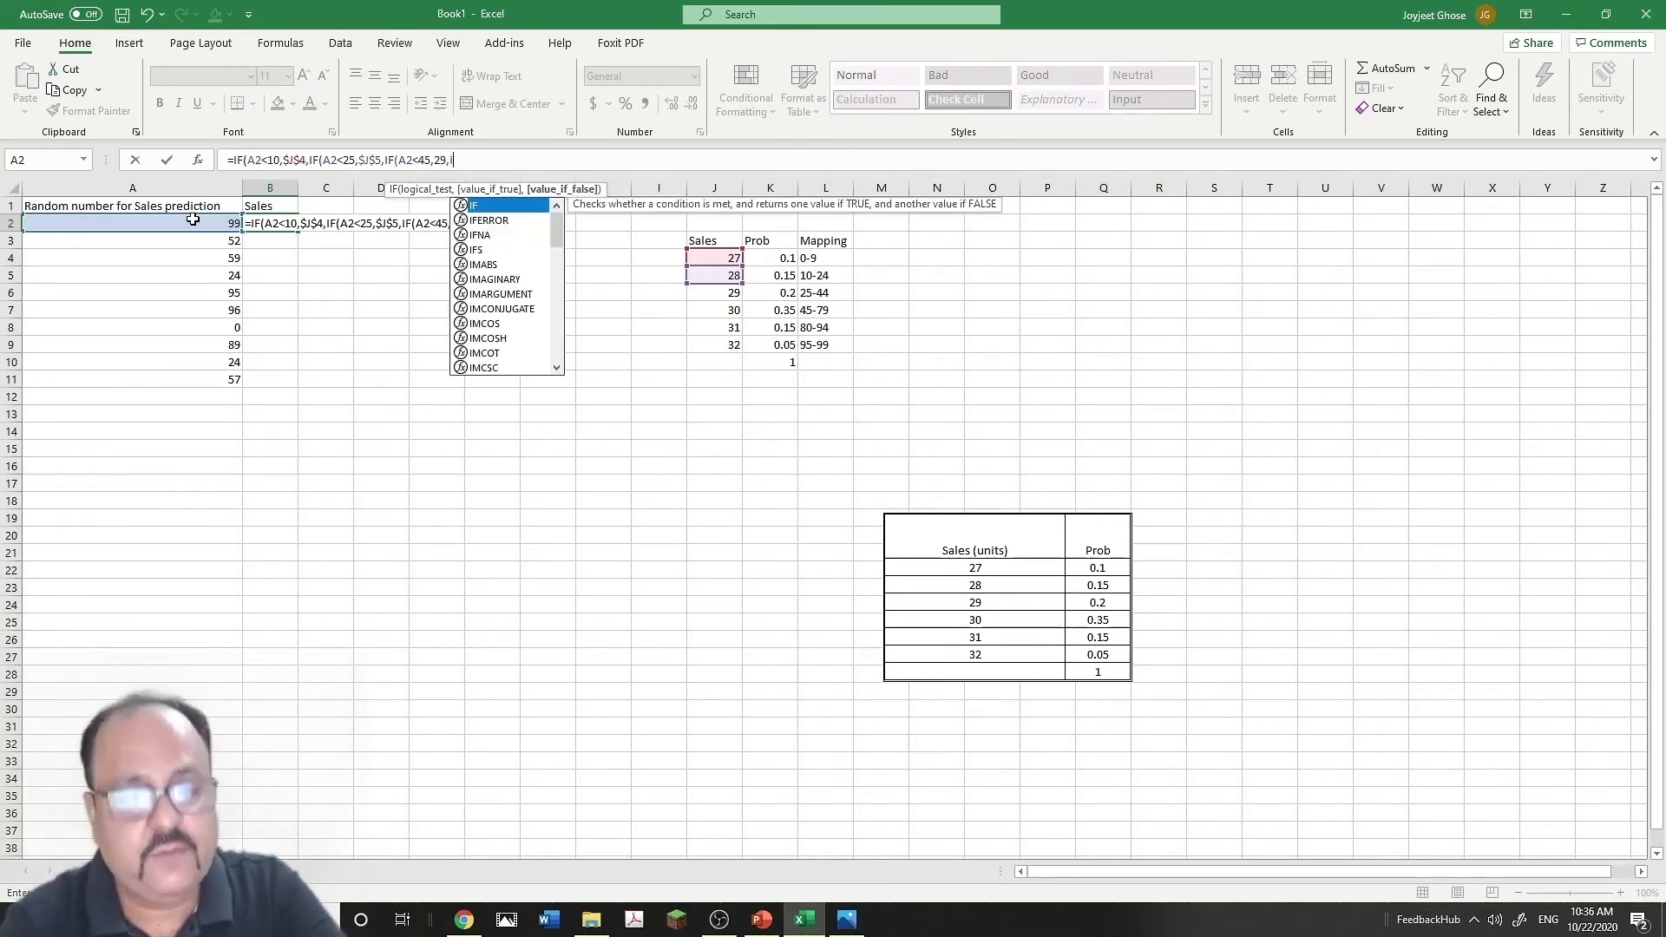
double_click(499, 206)
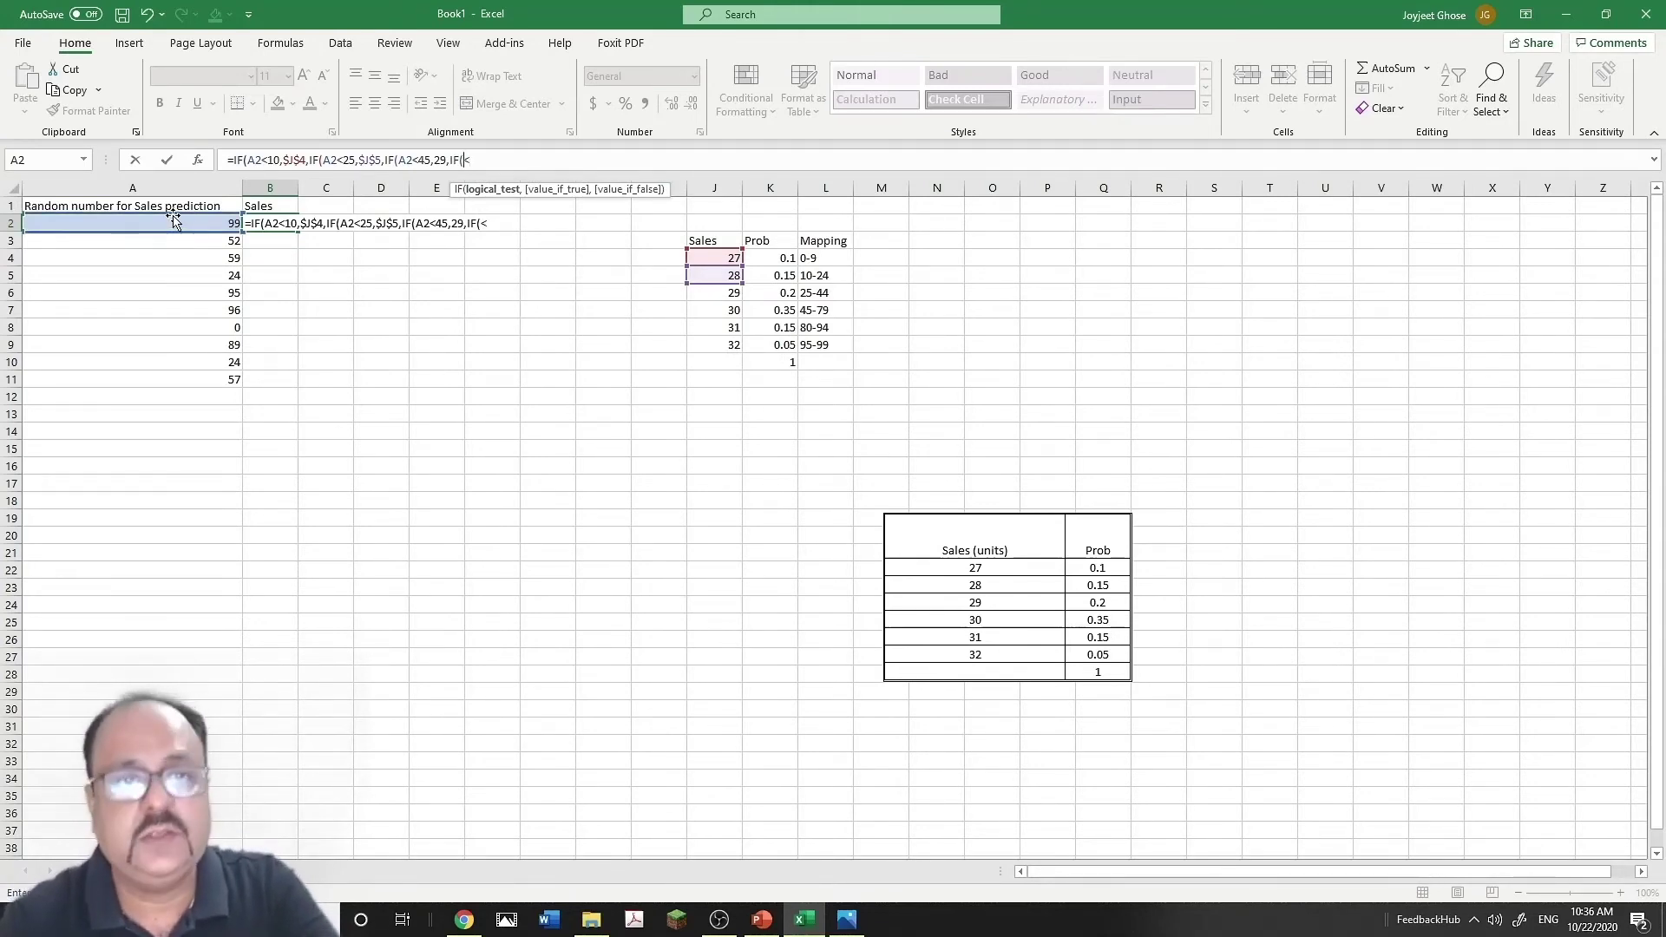
key("BackSpace")
left_click(177, 226)
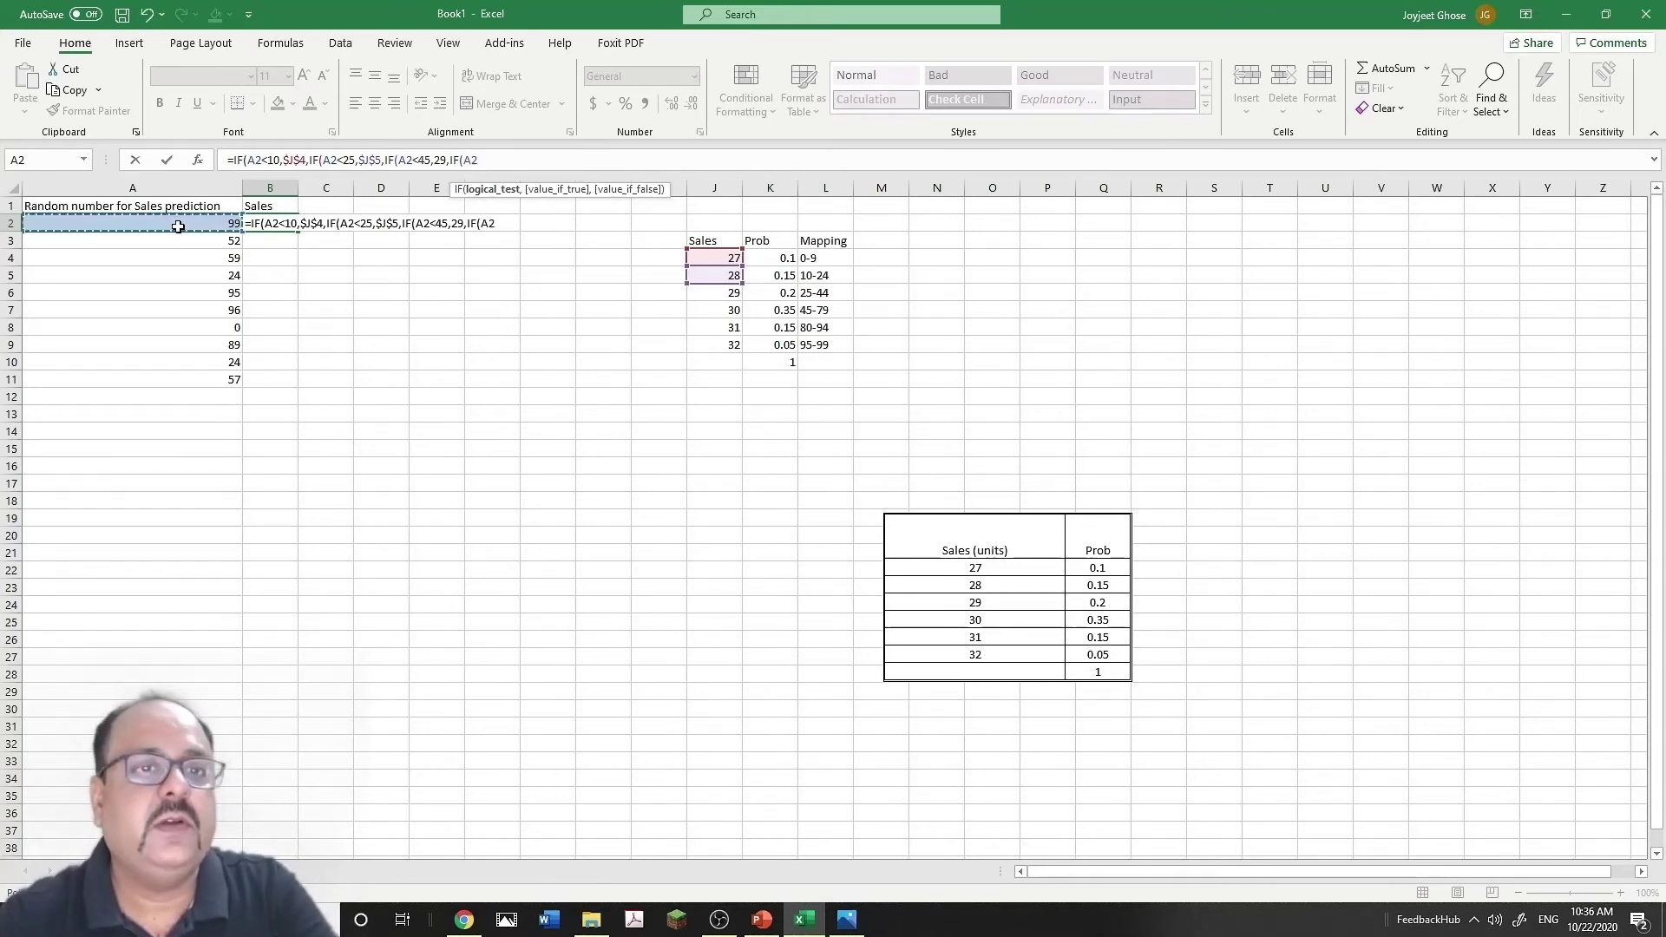
type("<80")
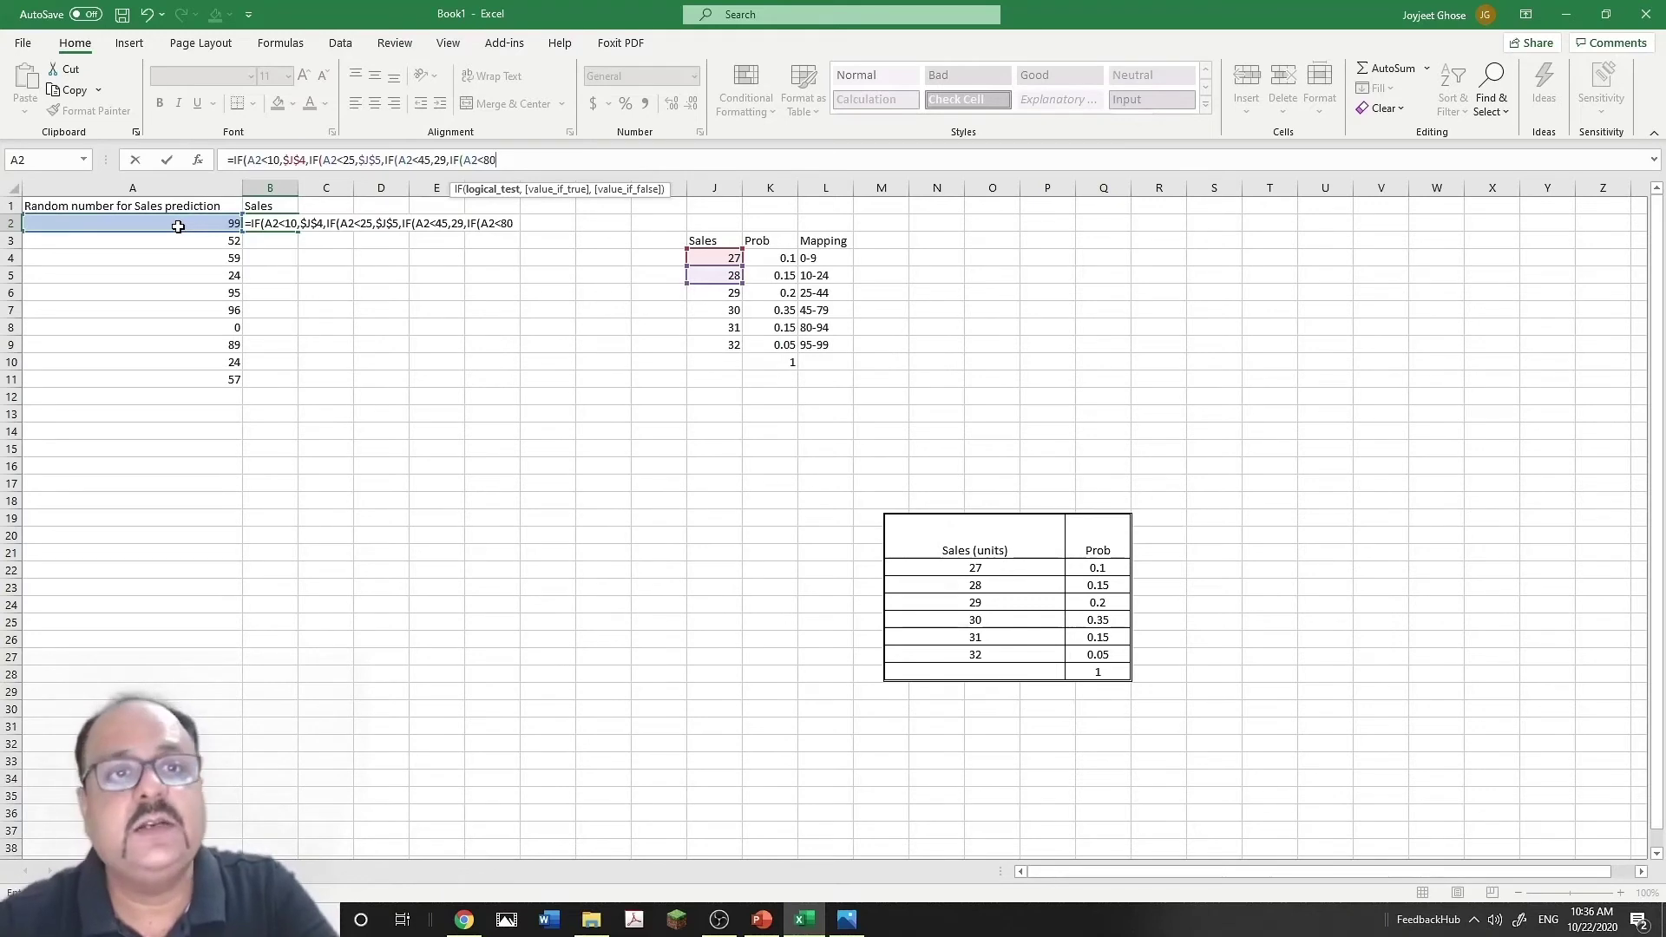
type(",30")
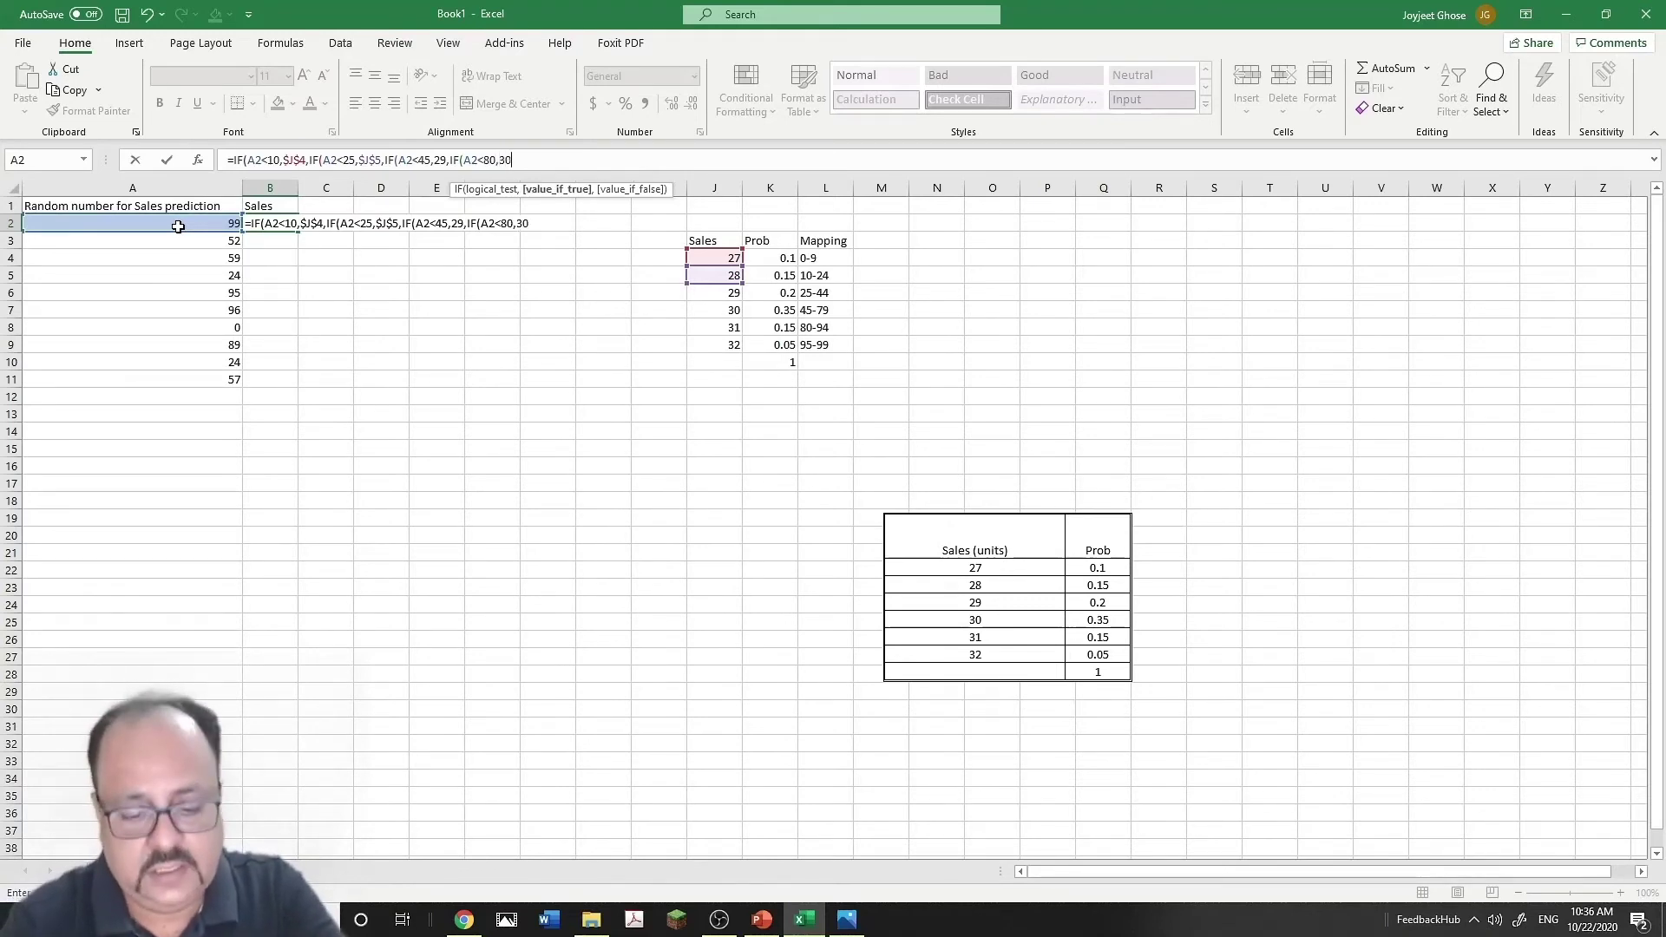
- Nest a fifth IF in the B2 formula that returns 31 when A2<95 and otherwise 32, and complete the formula with the suggested parenthesis correction
type(",IF")
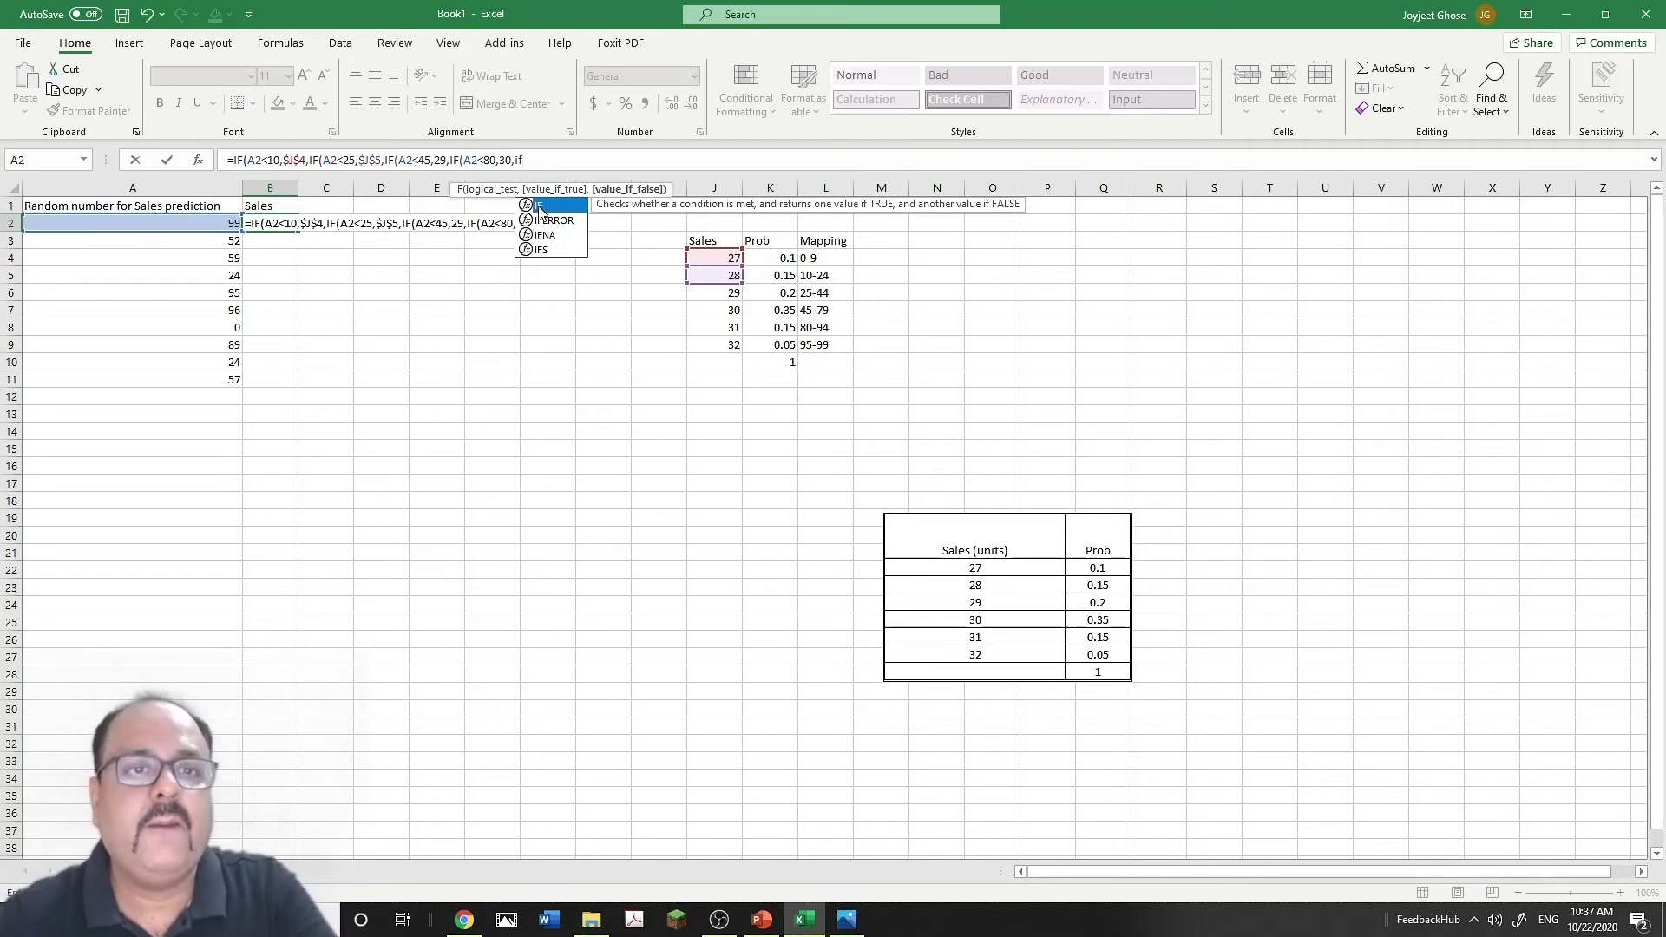
key("Tab")
left_click(204, 222)
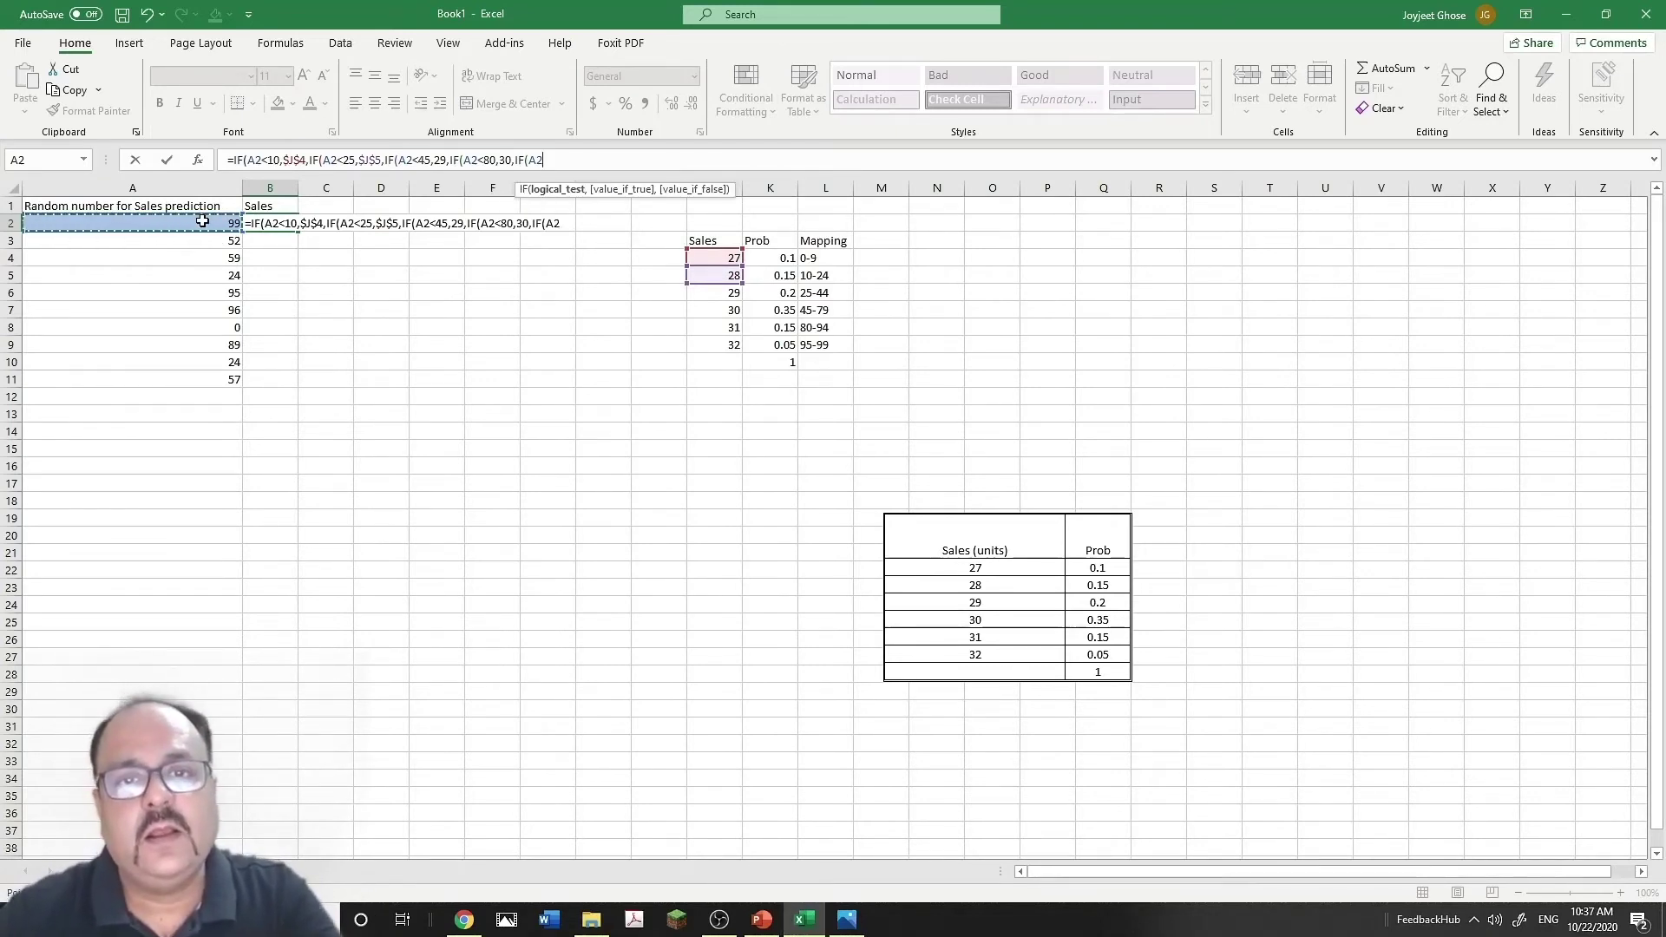
type("<95,")
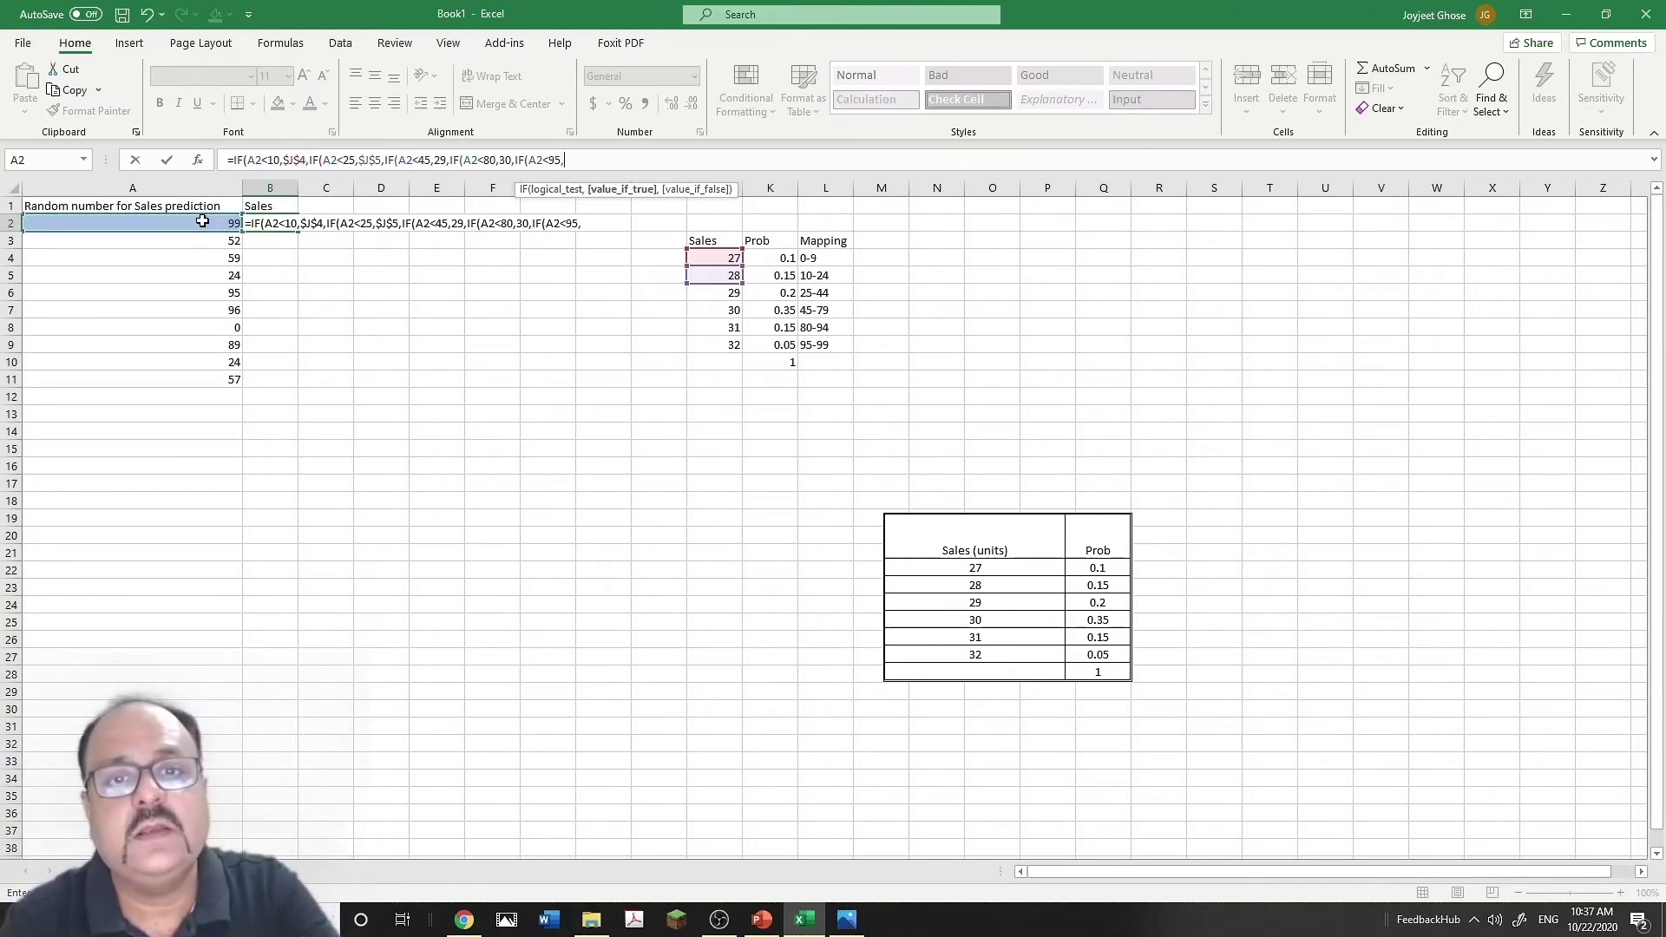
type("31")
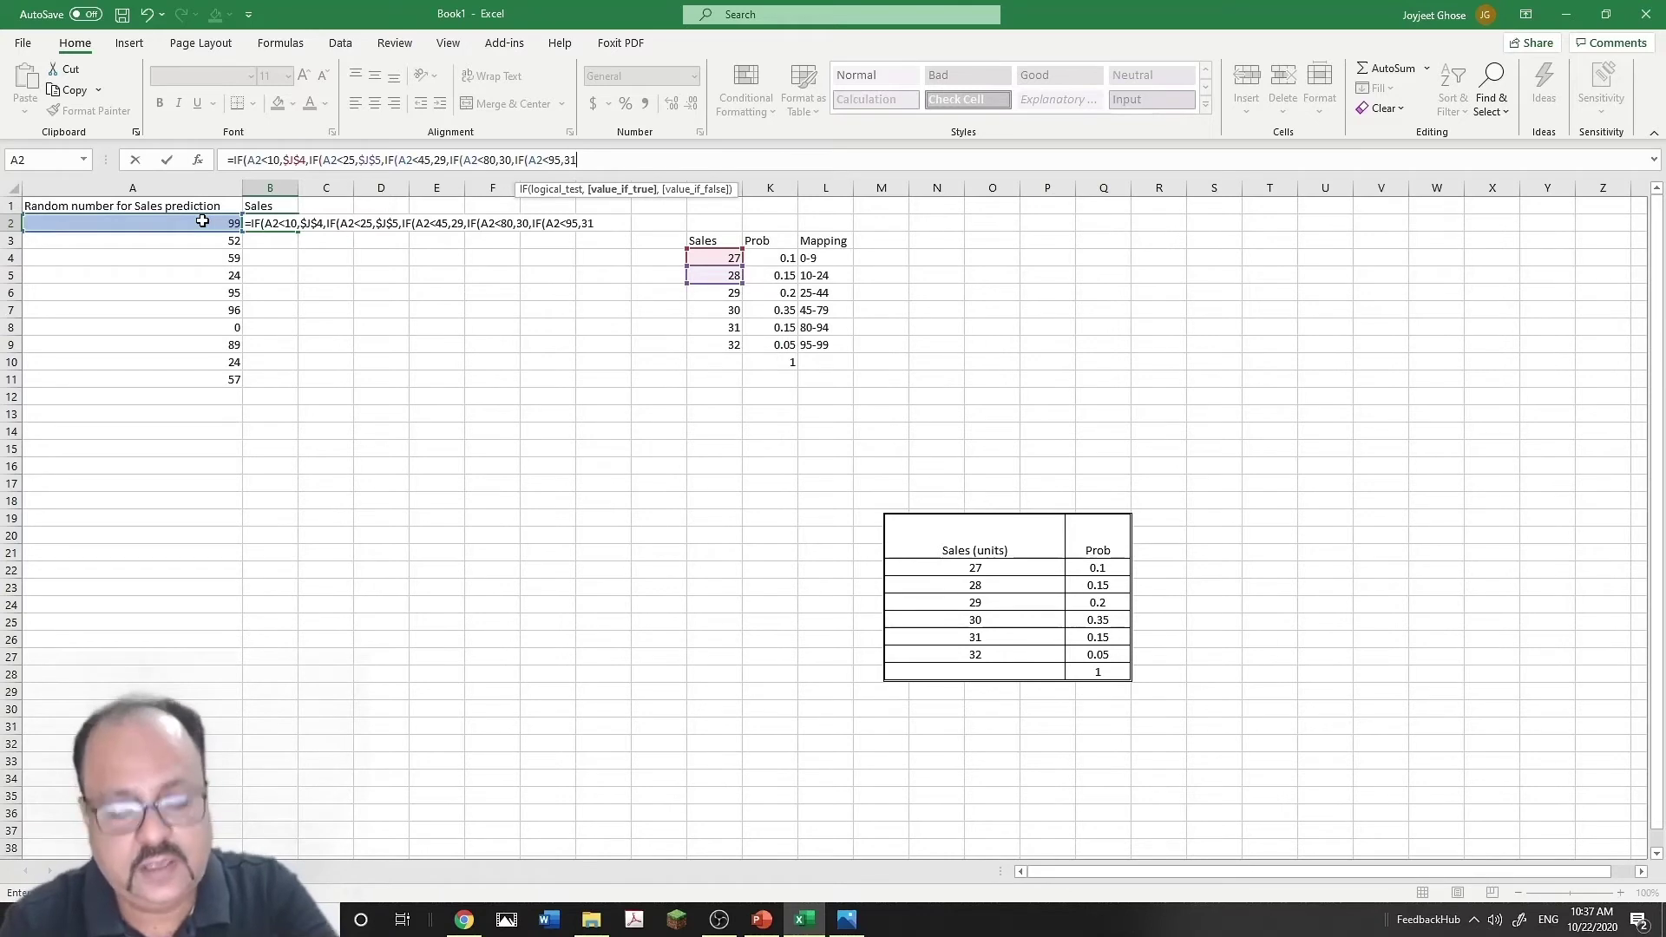
type(",32")
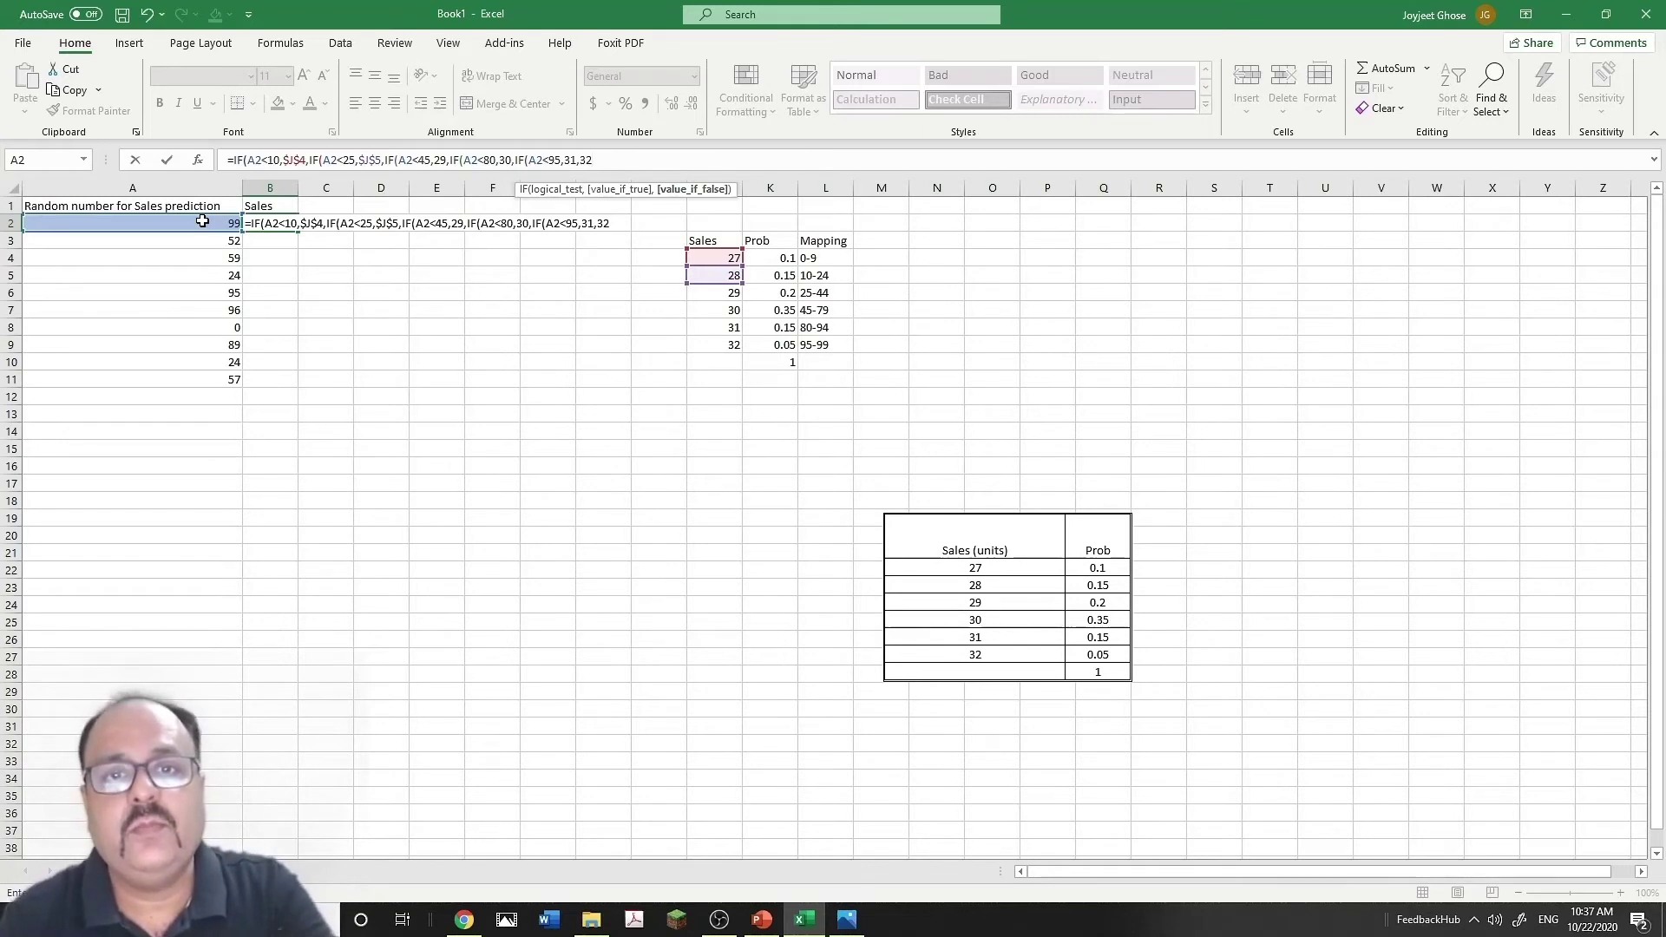
type(")))))")
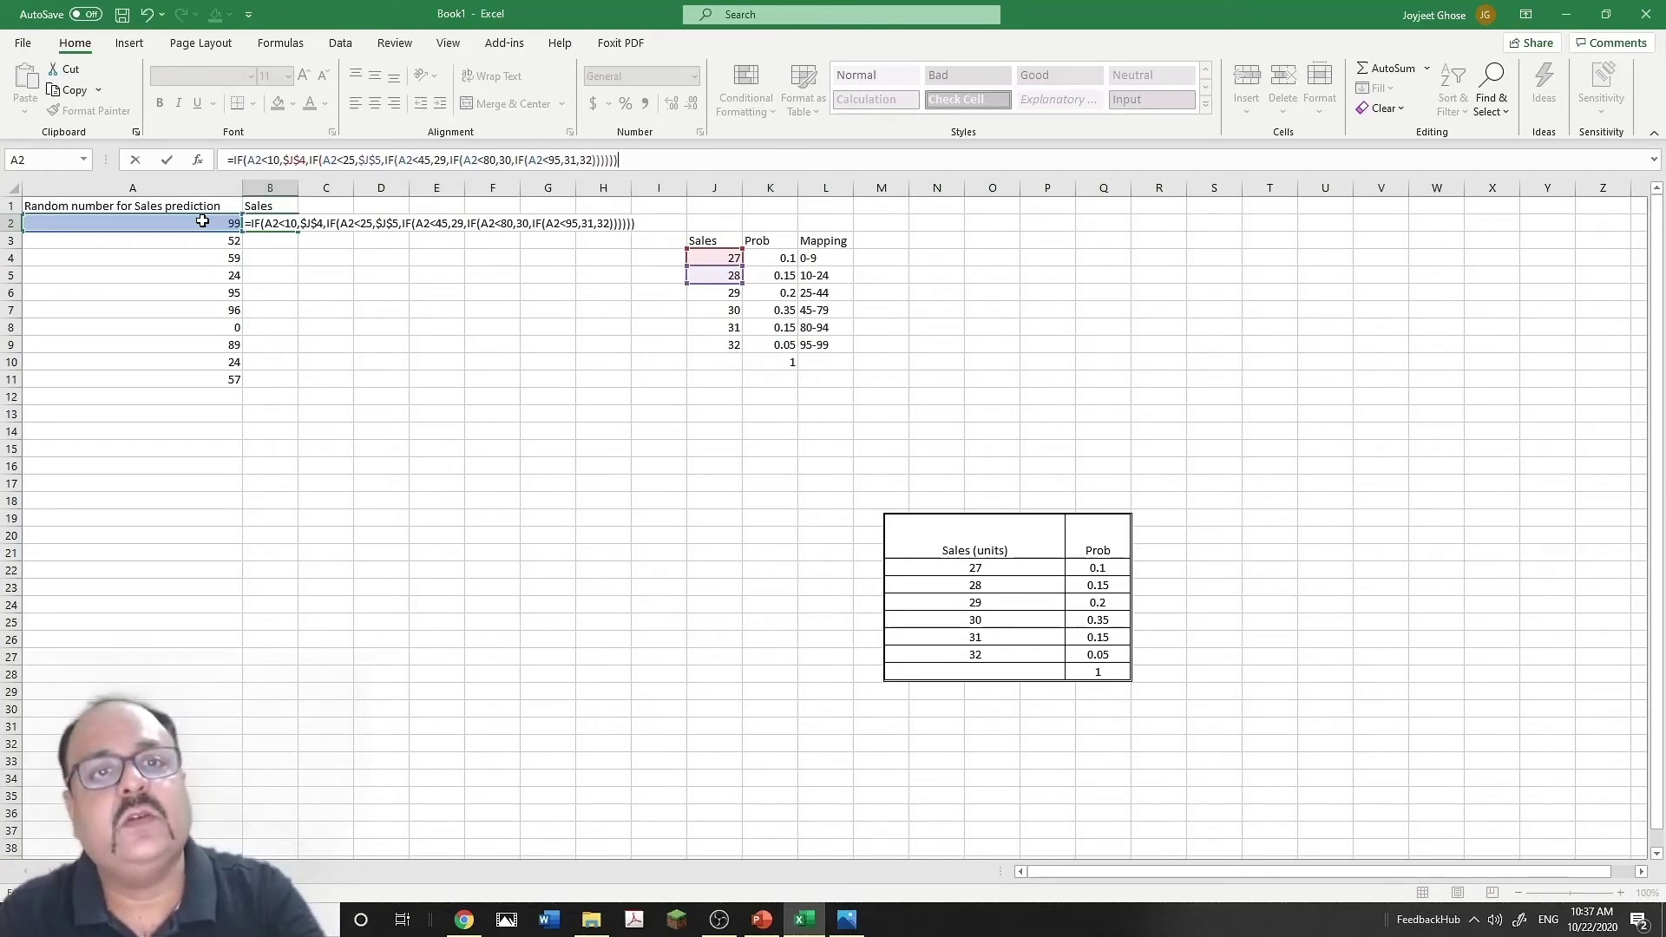
key("Return")
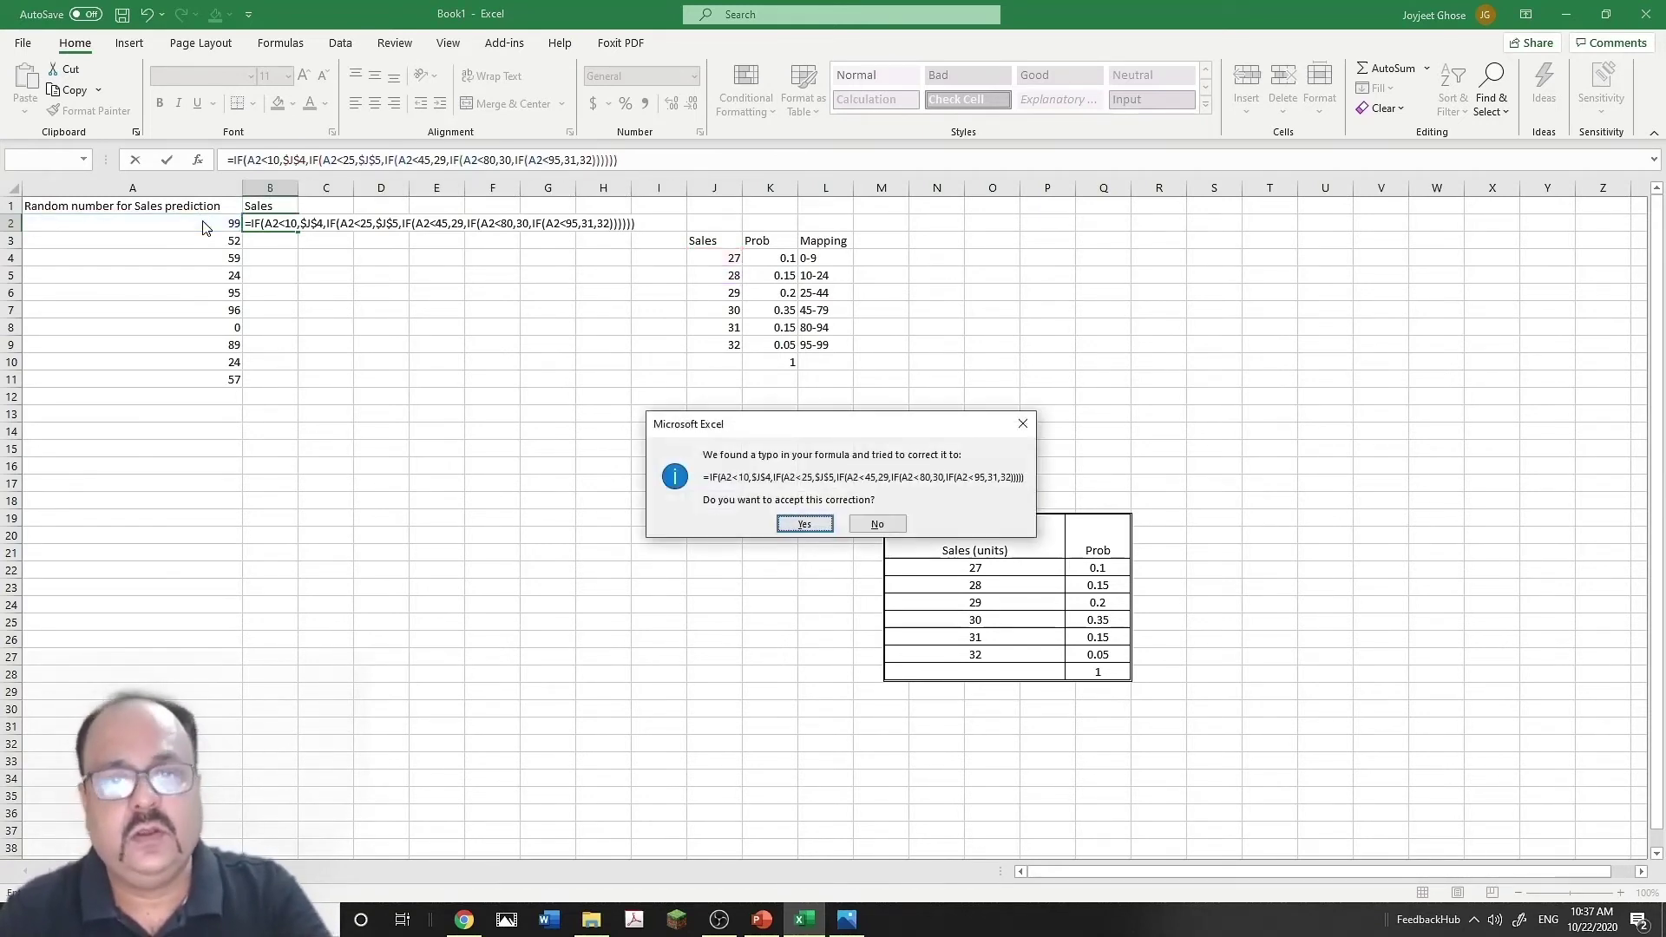
key("Return")
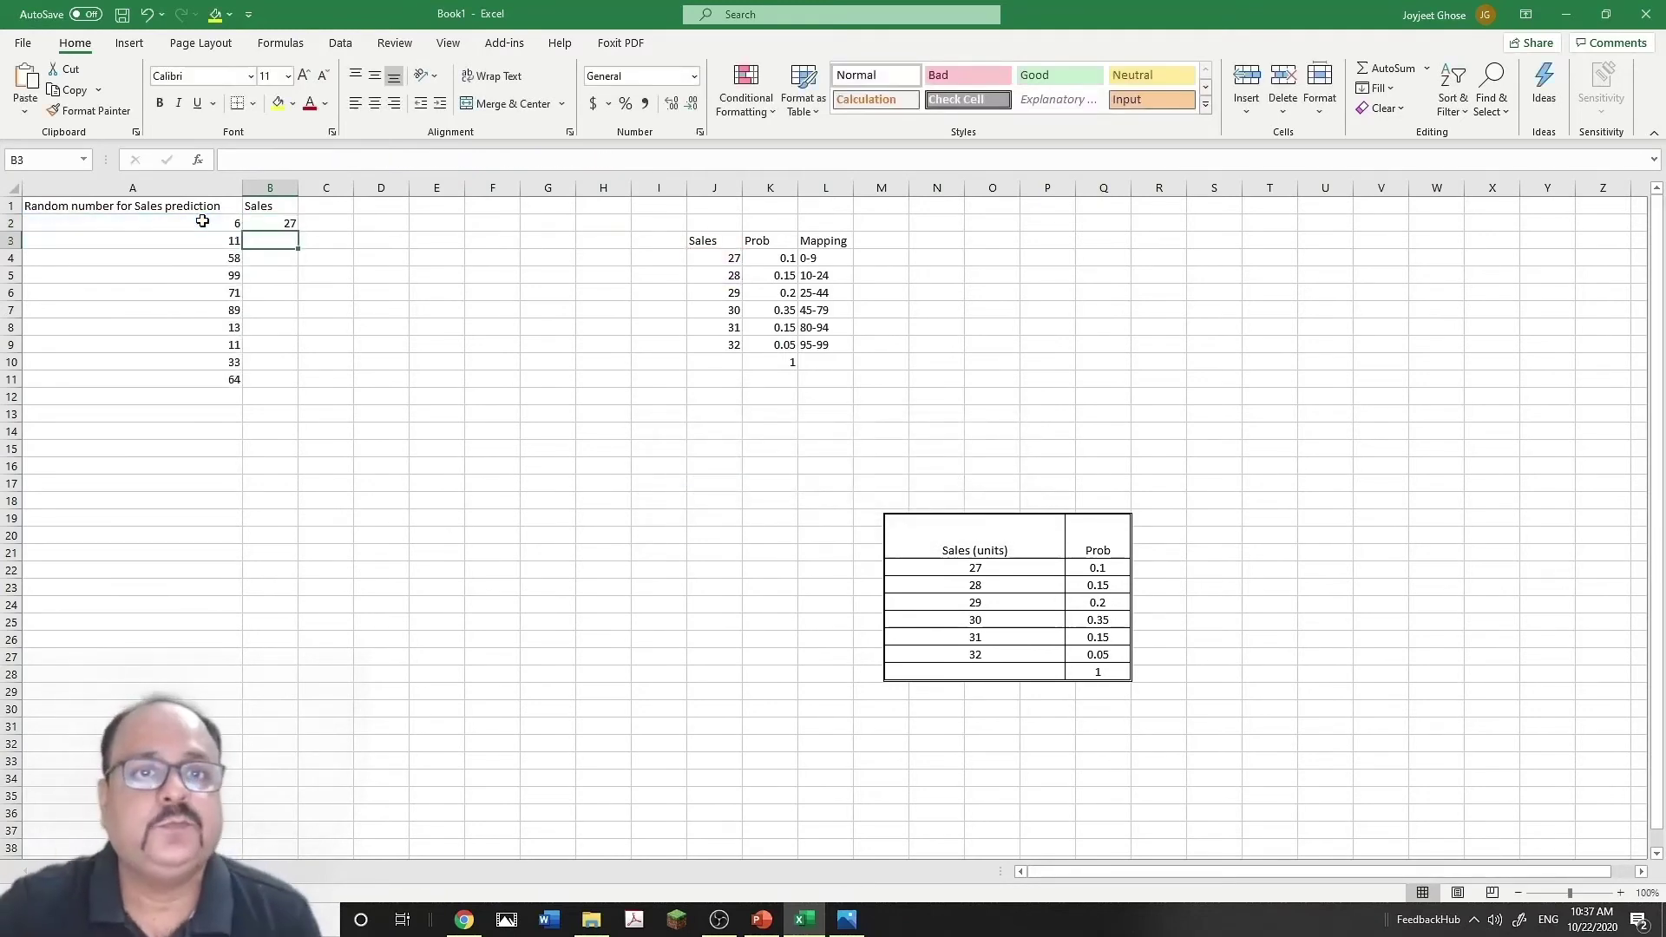
- Copy the B2 sales formula down through B11 and check the sales values against the mapping ranges
left_click(287, 222)
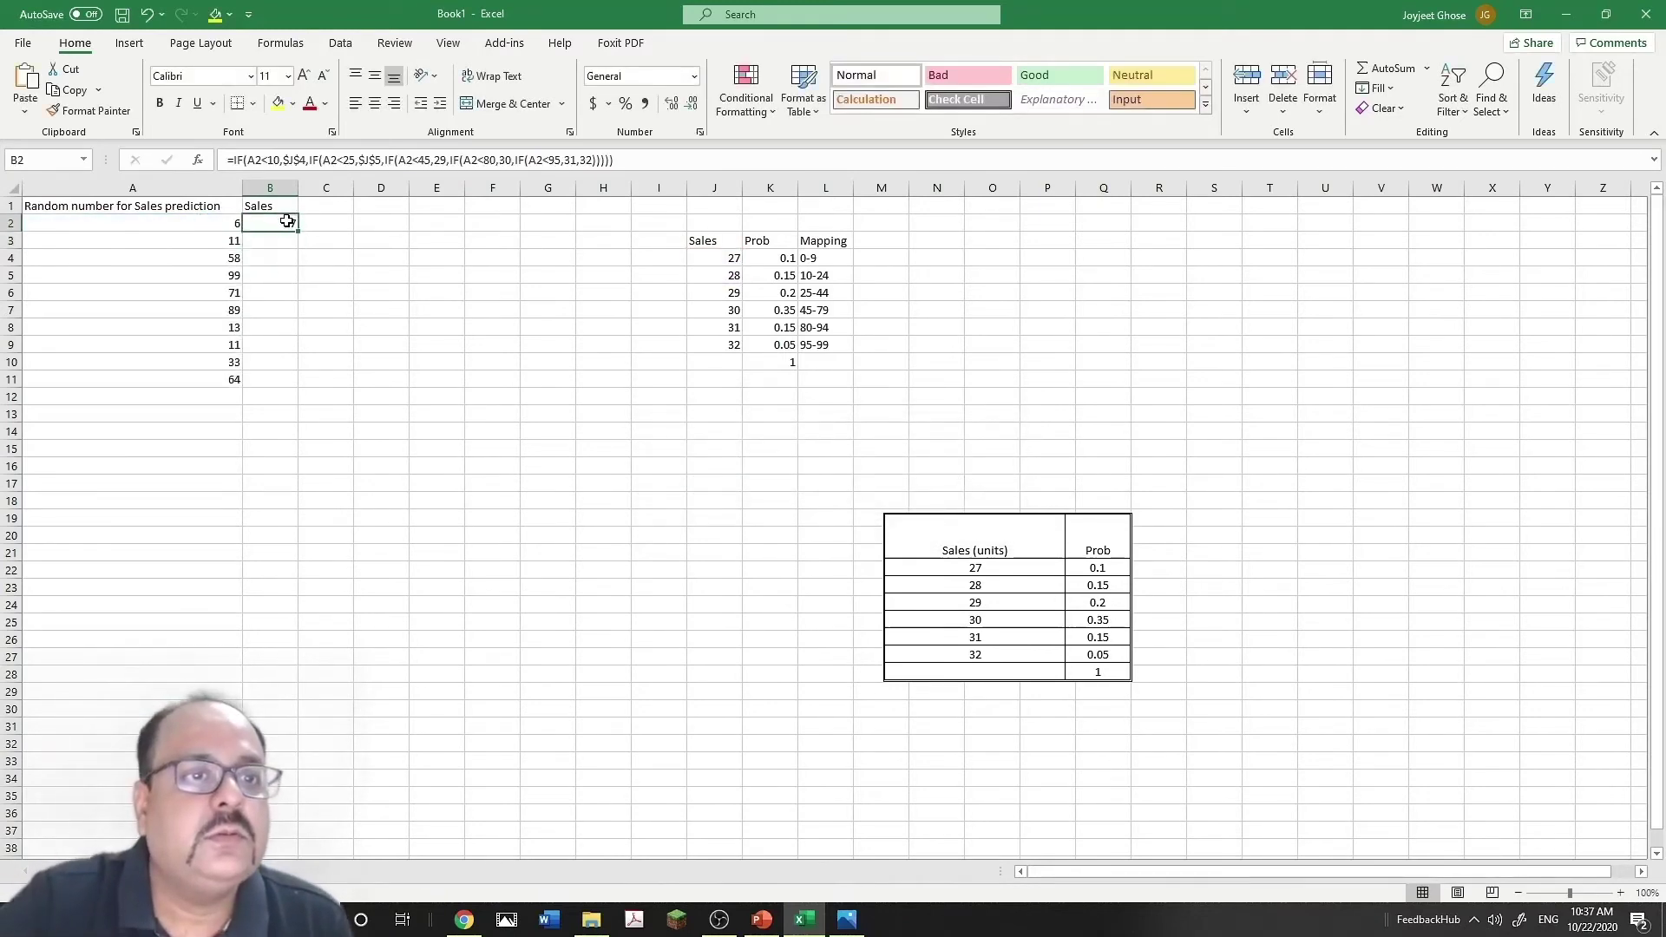
left_click_drag(298, 230, 299, 384)
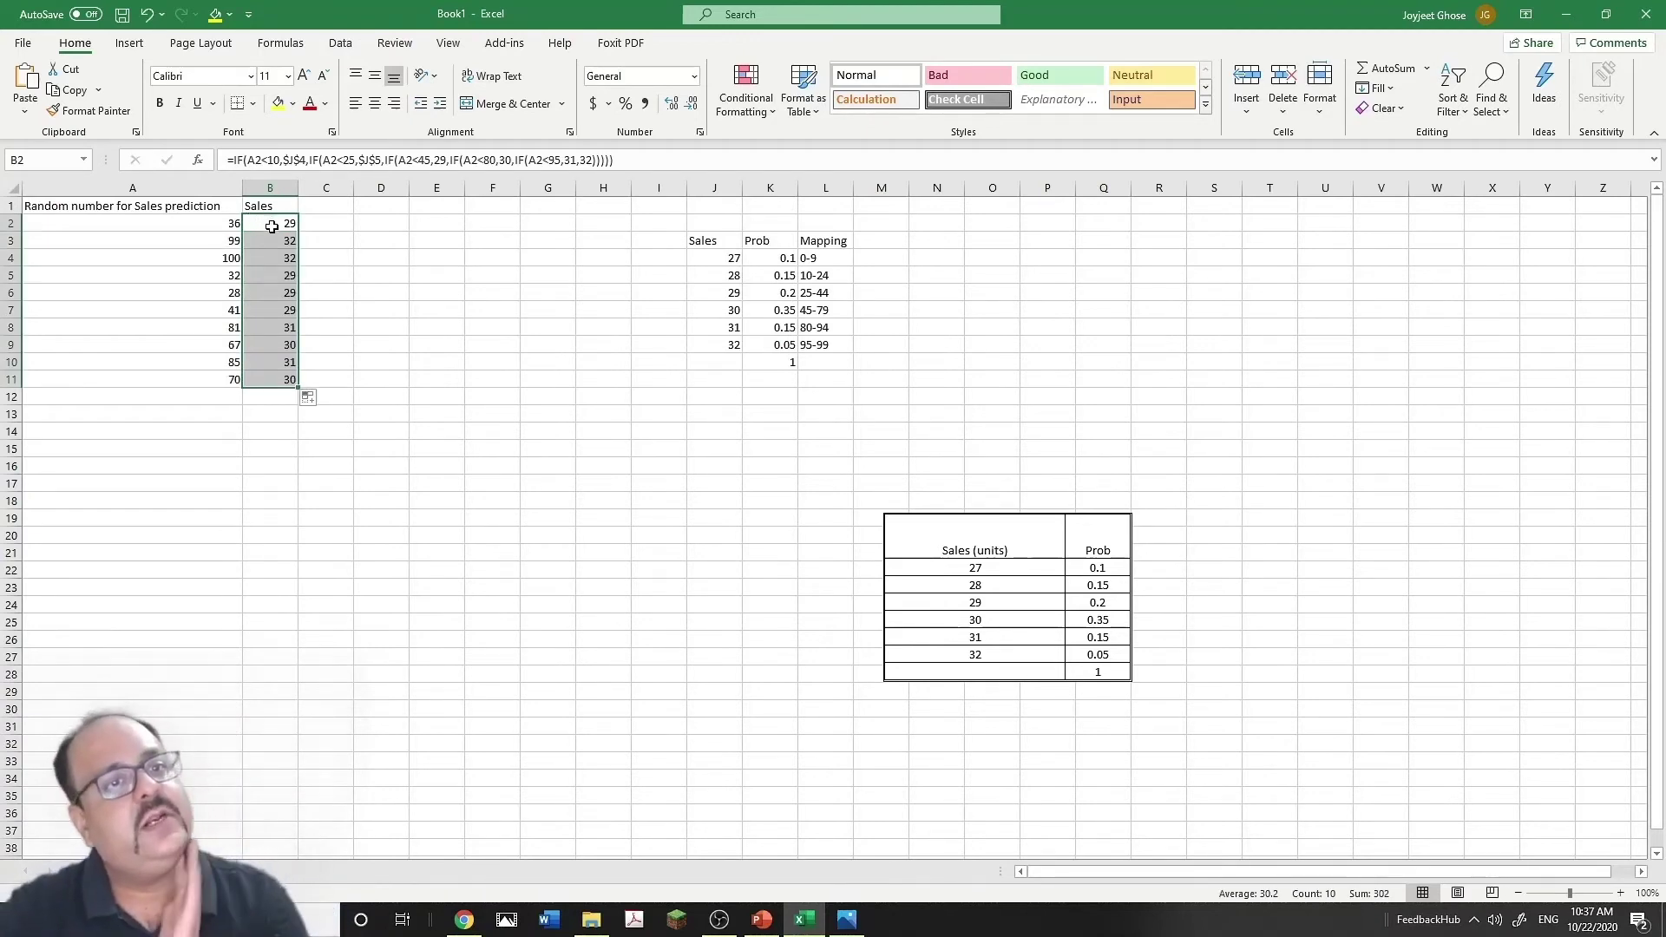
left_click(226, 225)
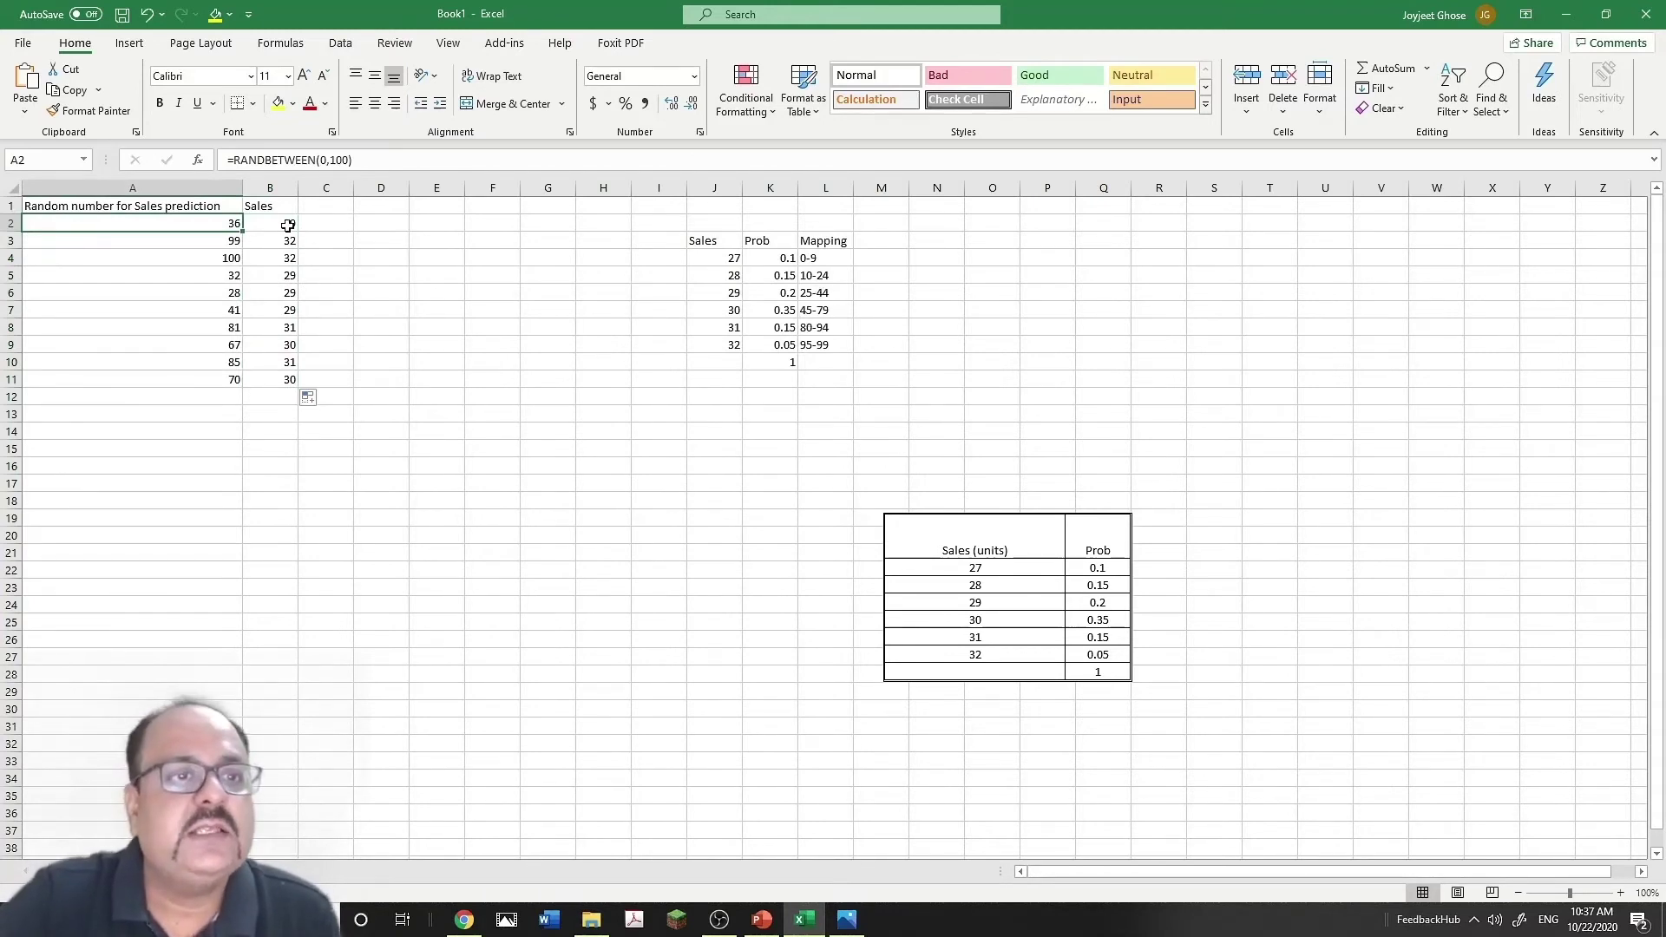
left_click(229, 277)
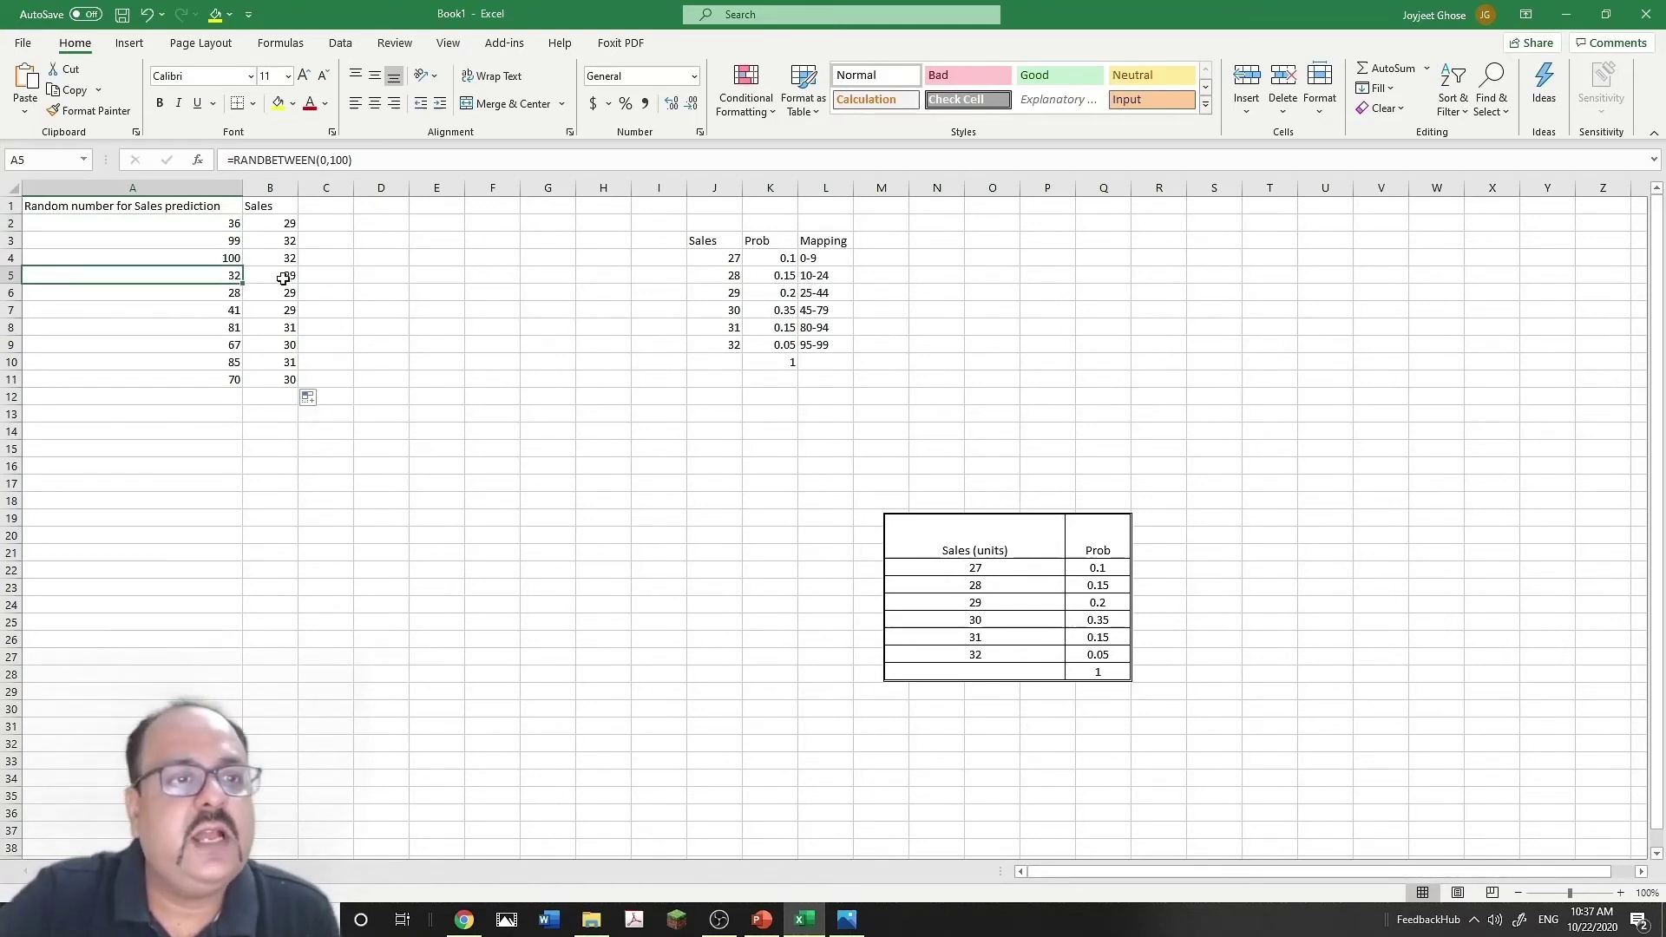
left_click(230, 327)
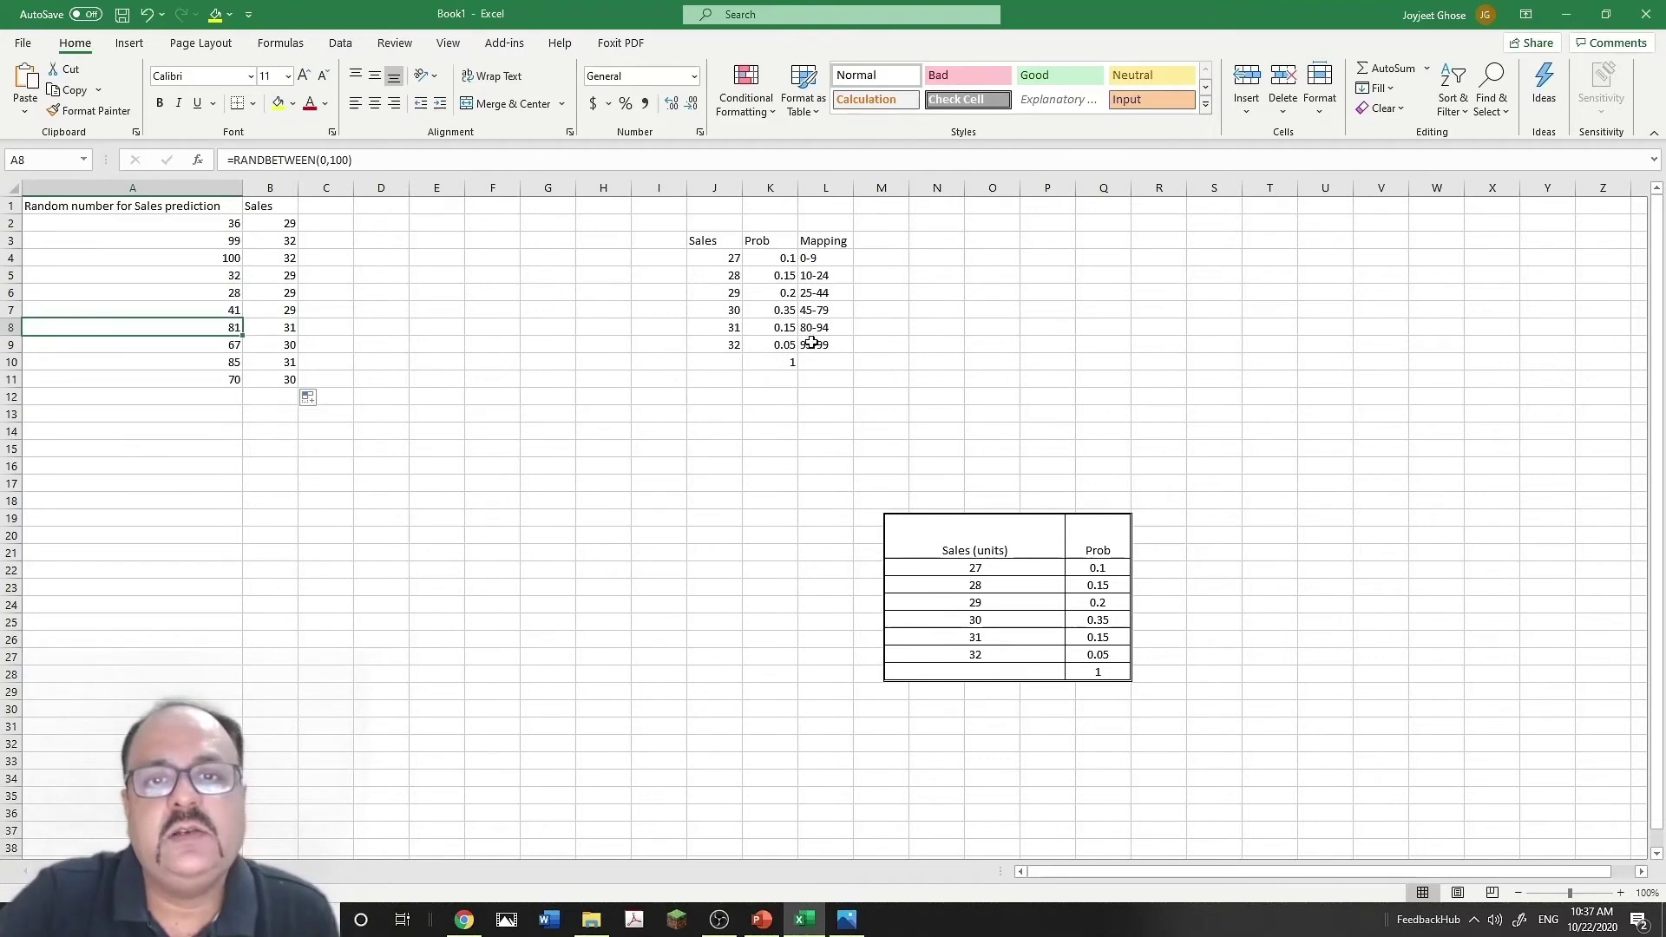
left_click(290, 331)
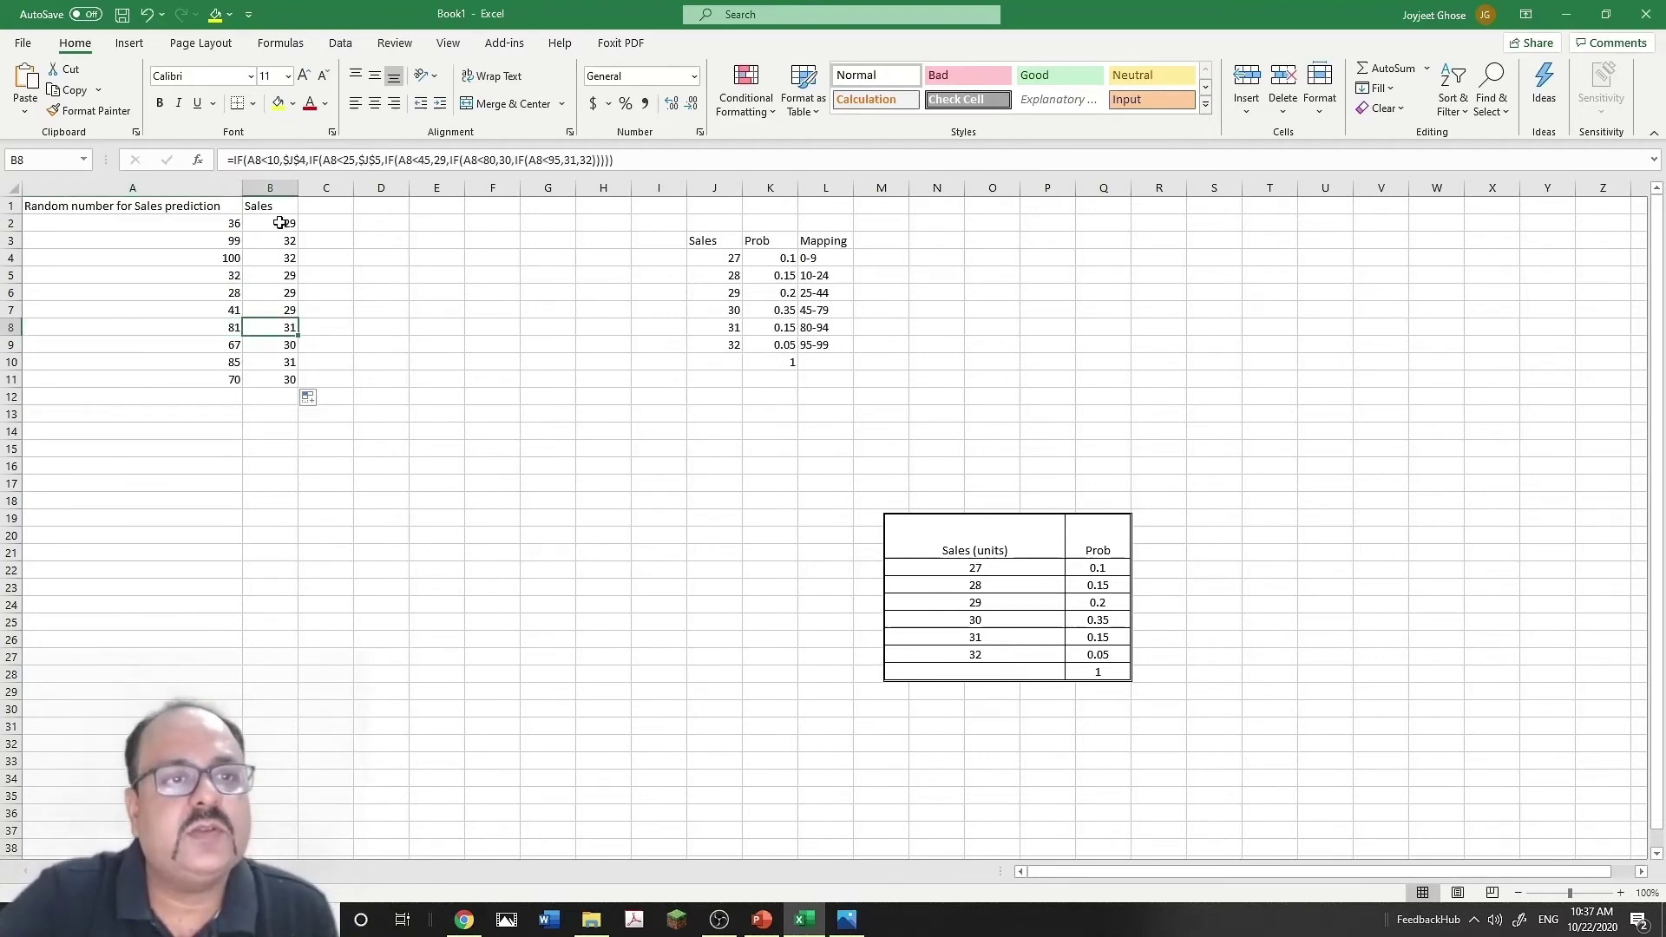
- Enter the heading "Profit for 30 items produced" in C1 and widen column C to fit it
left_click_drag(353, 187, 434, 188)
left_click(345, 212)
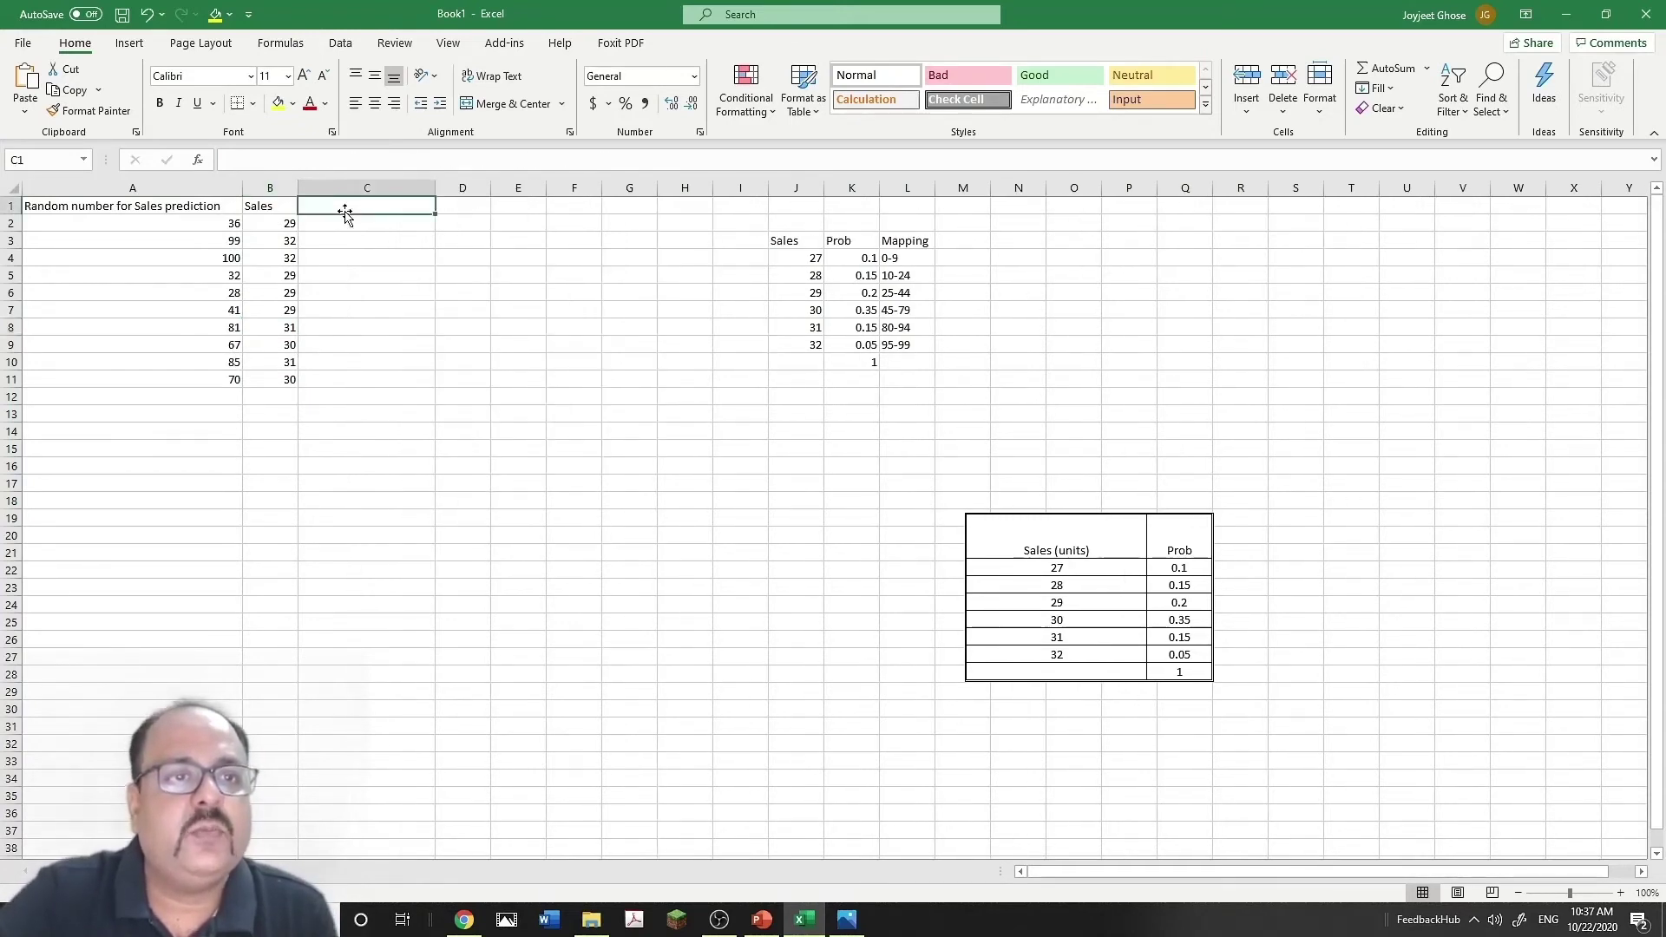
type("Profit")
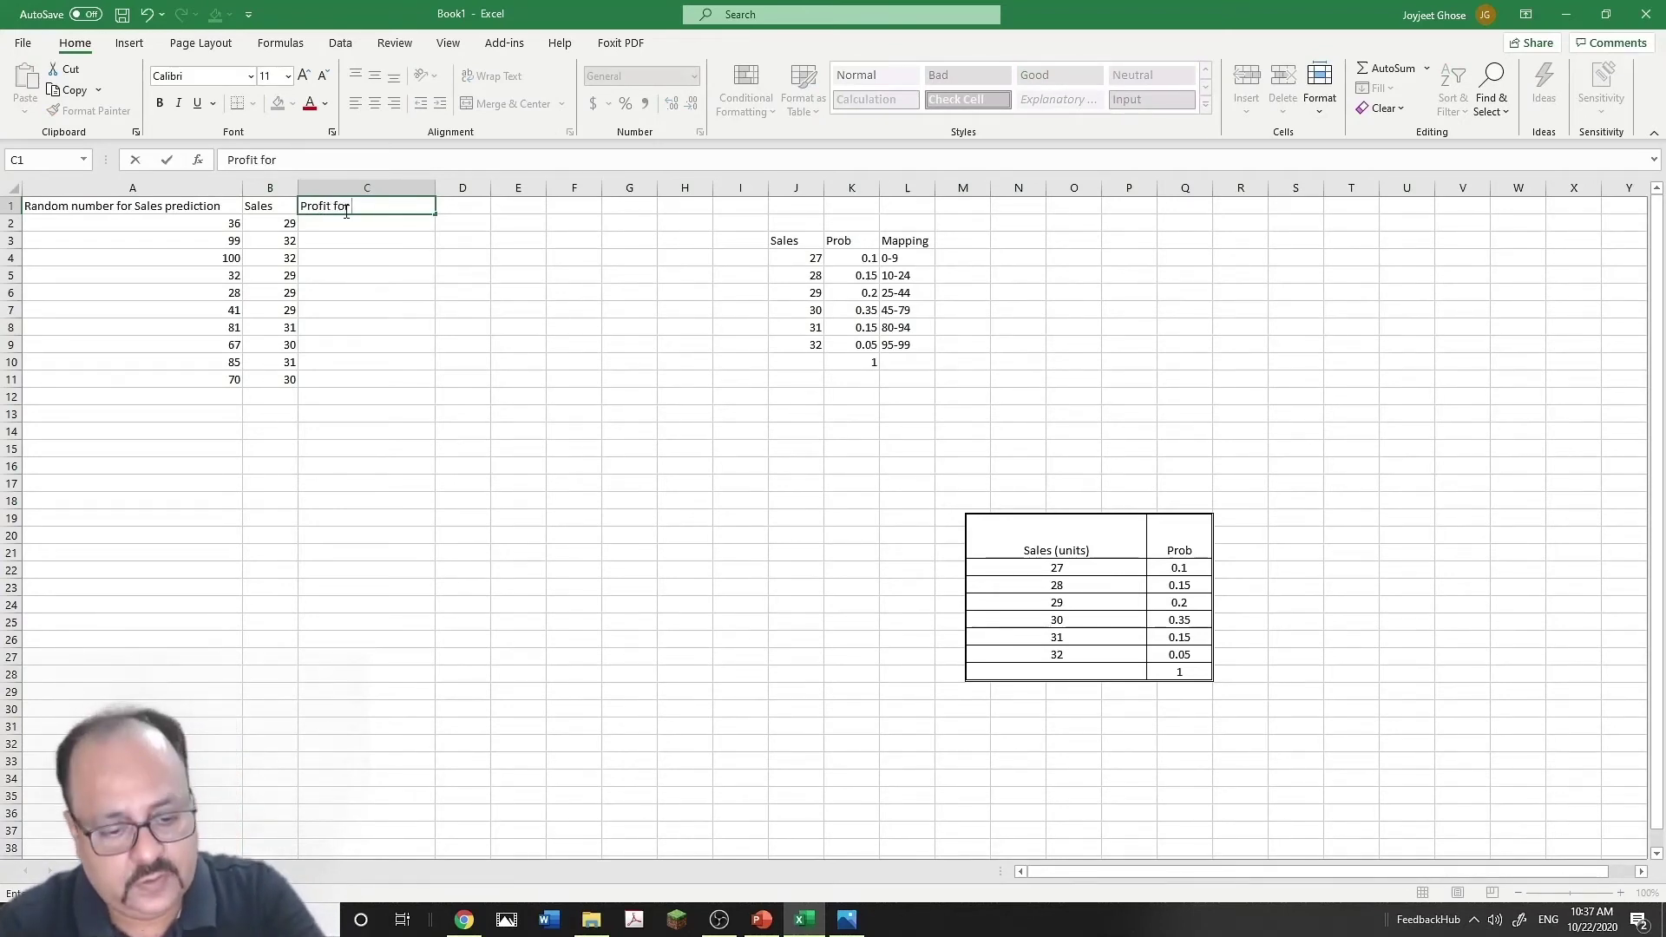
type(" for 30")
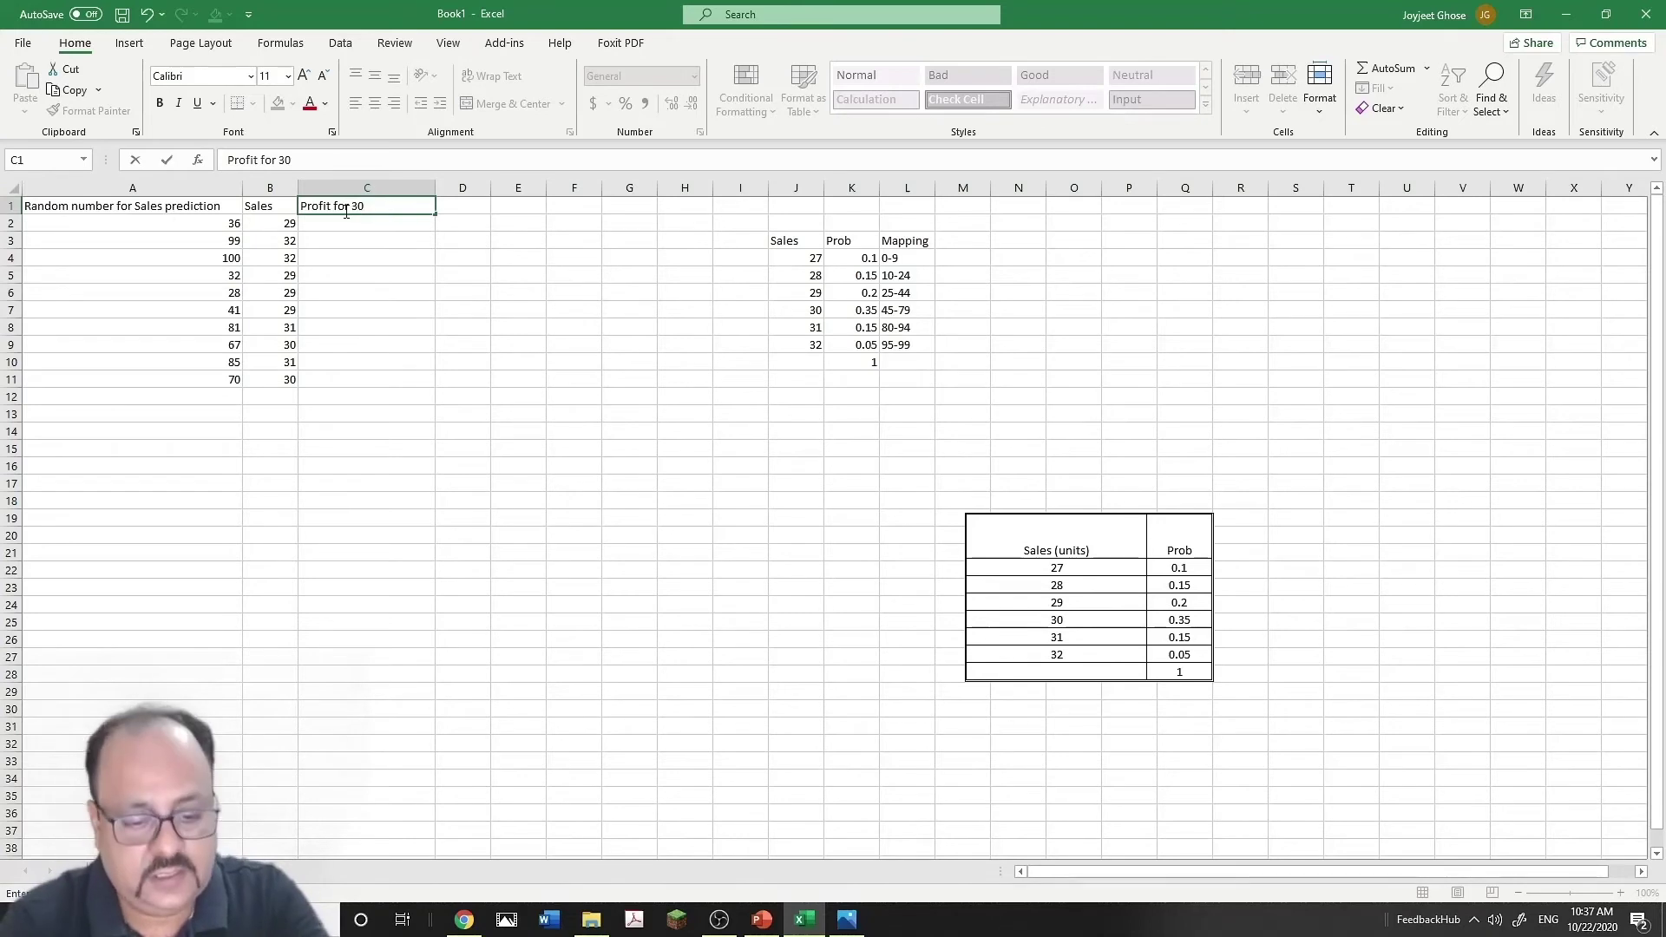
type(" items ")
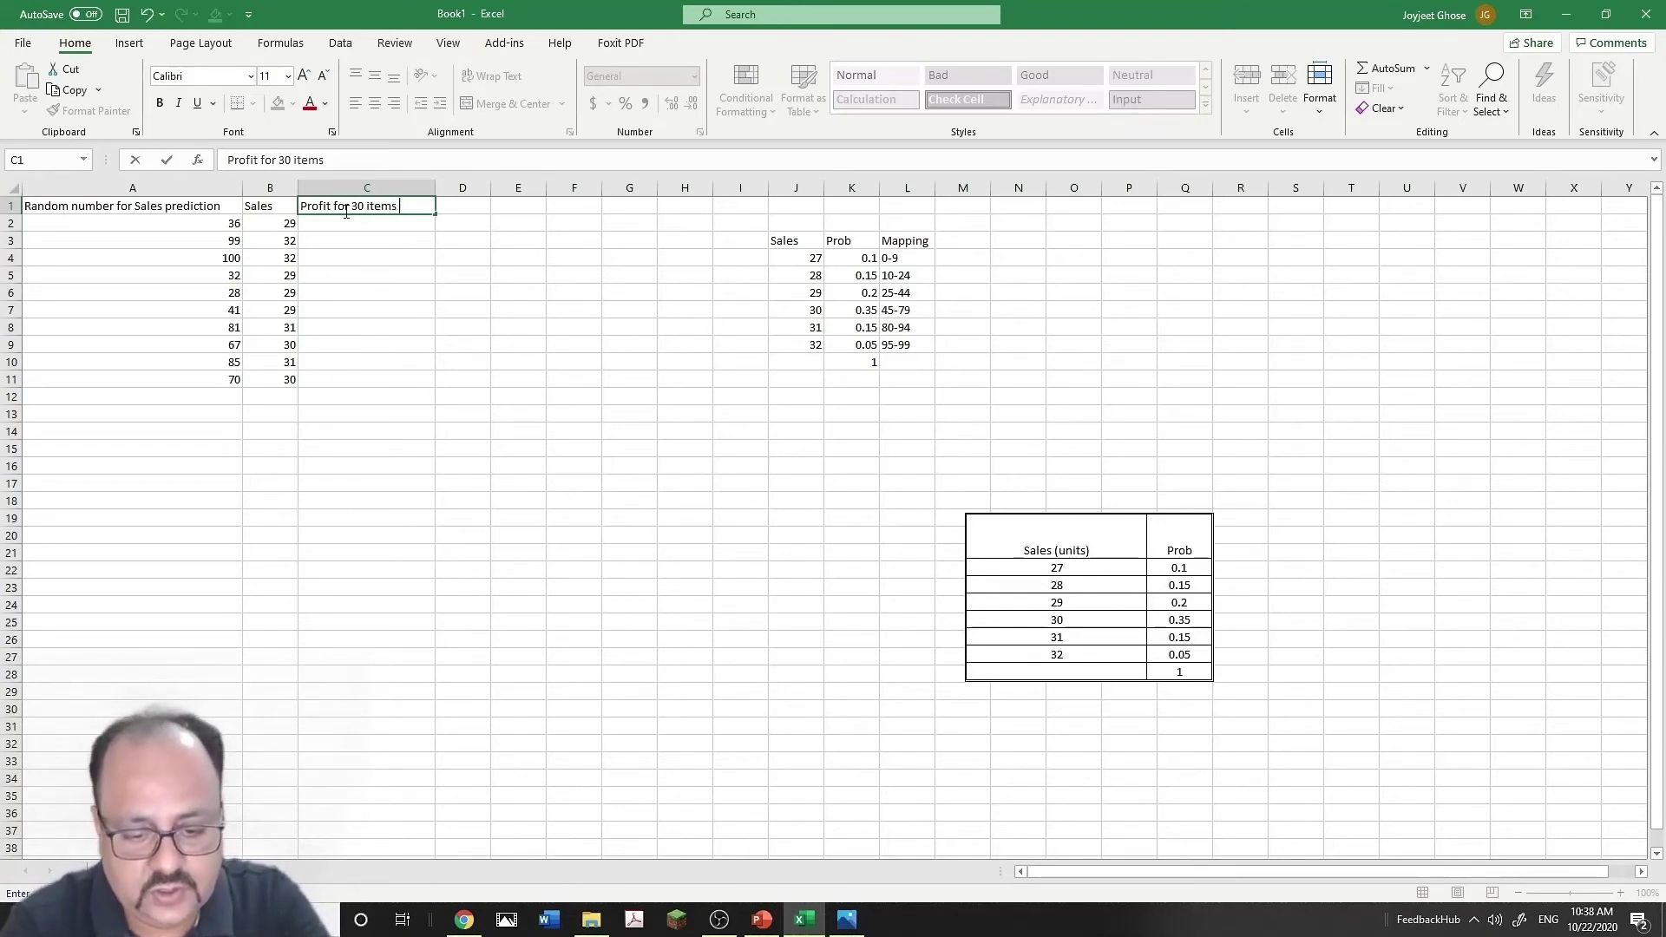
type("produ")
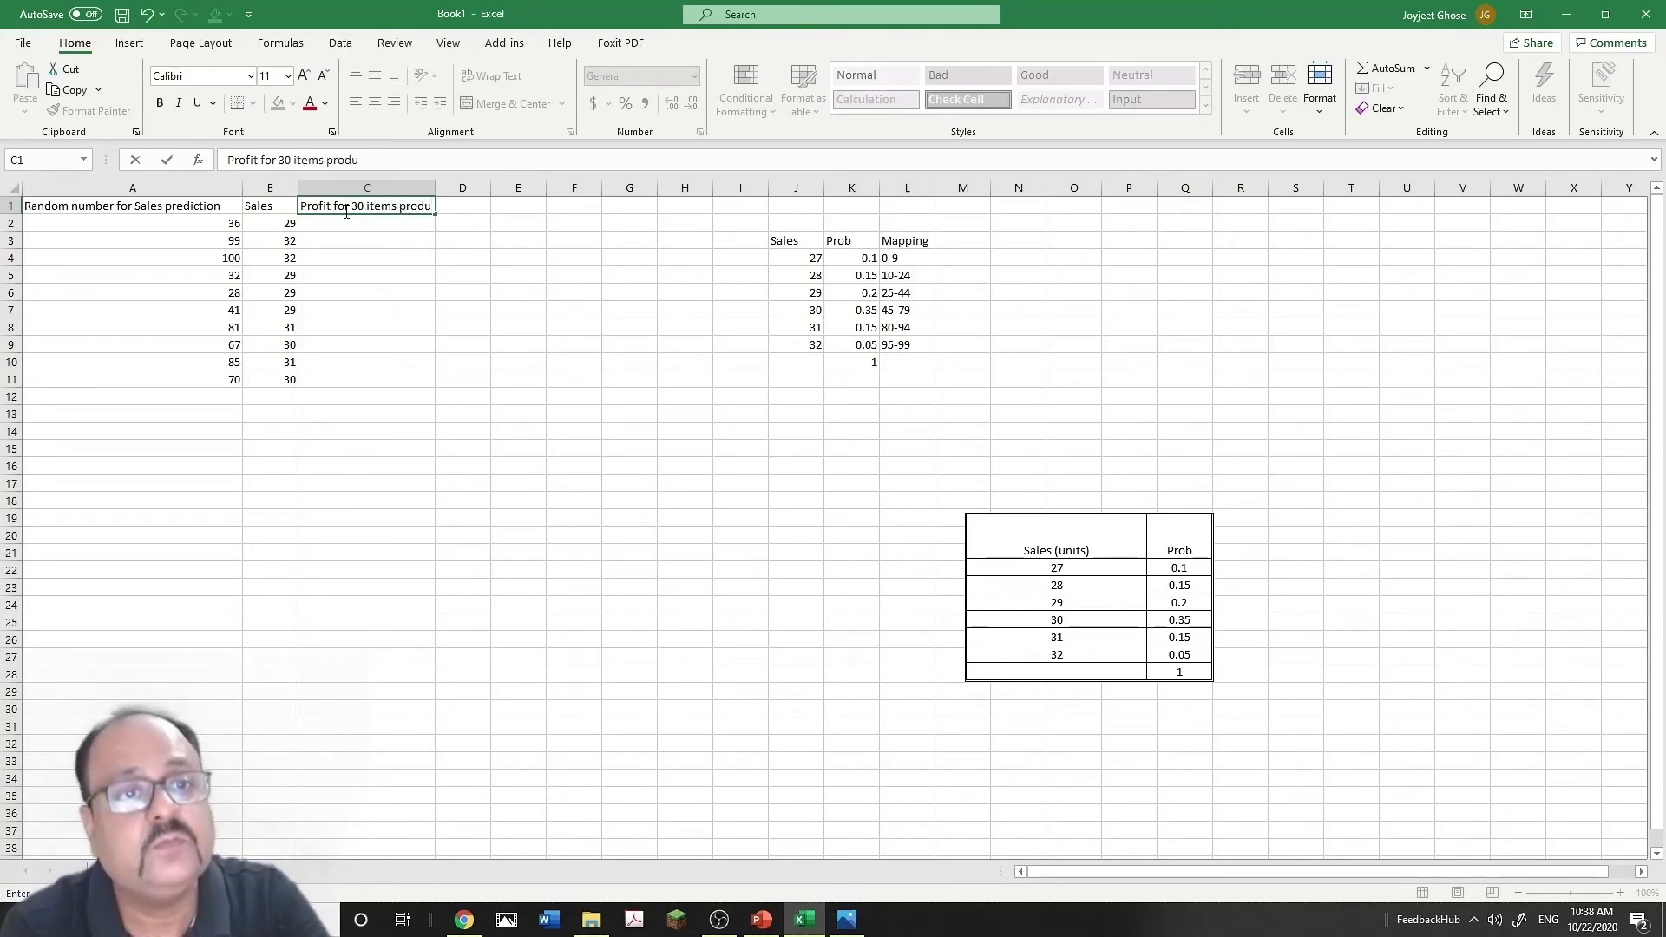
type("ed")
key("BackSpace")
key("BackSpace")
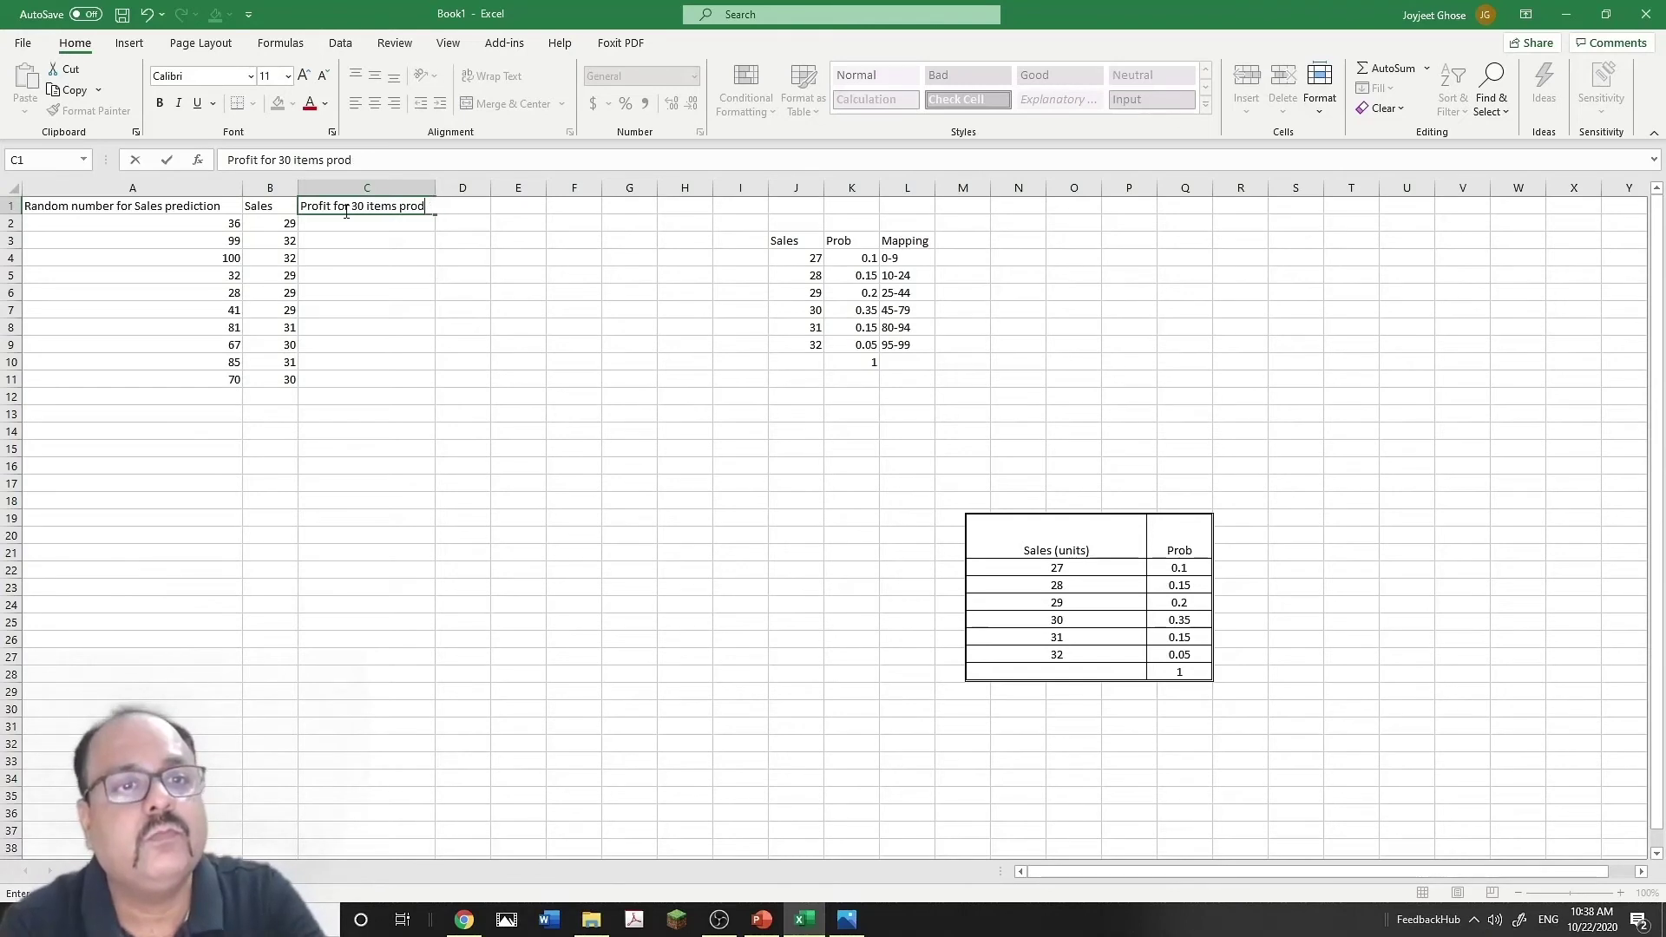
type("uced")
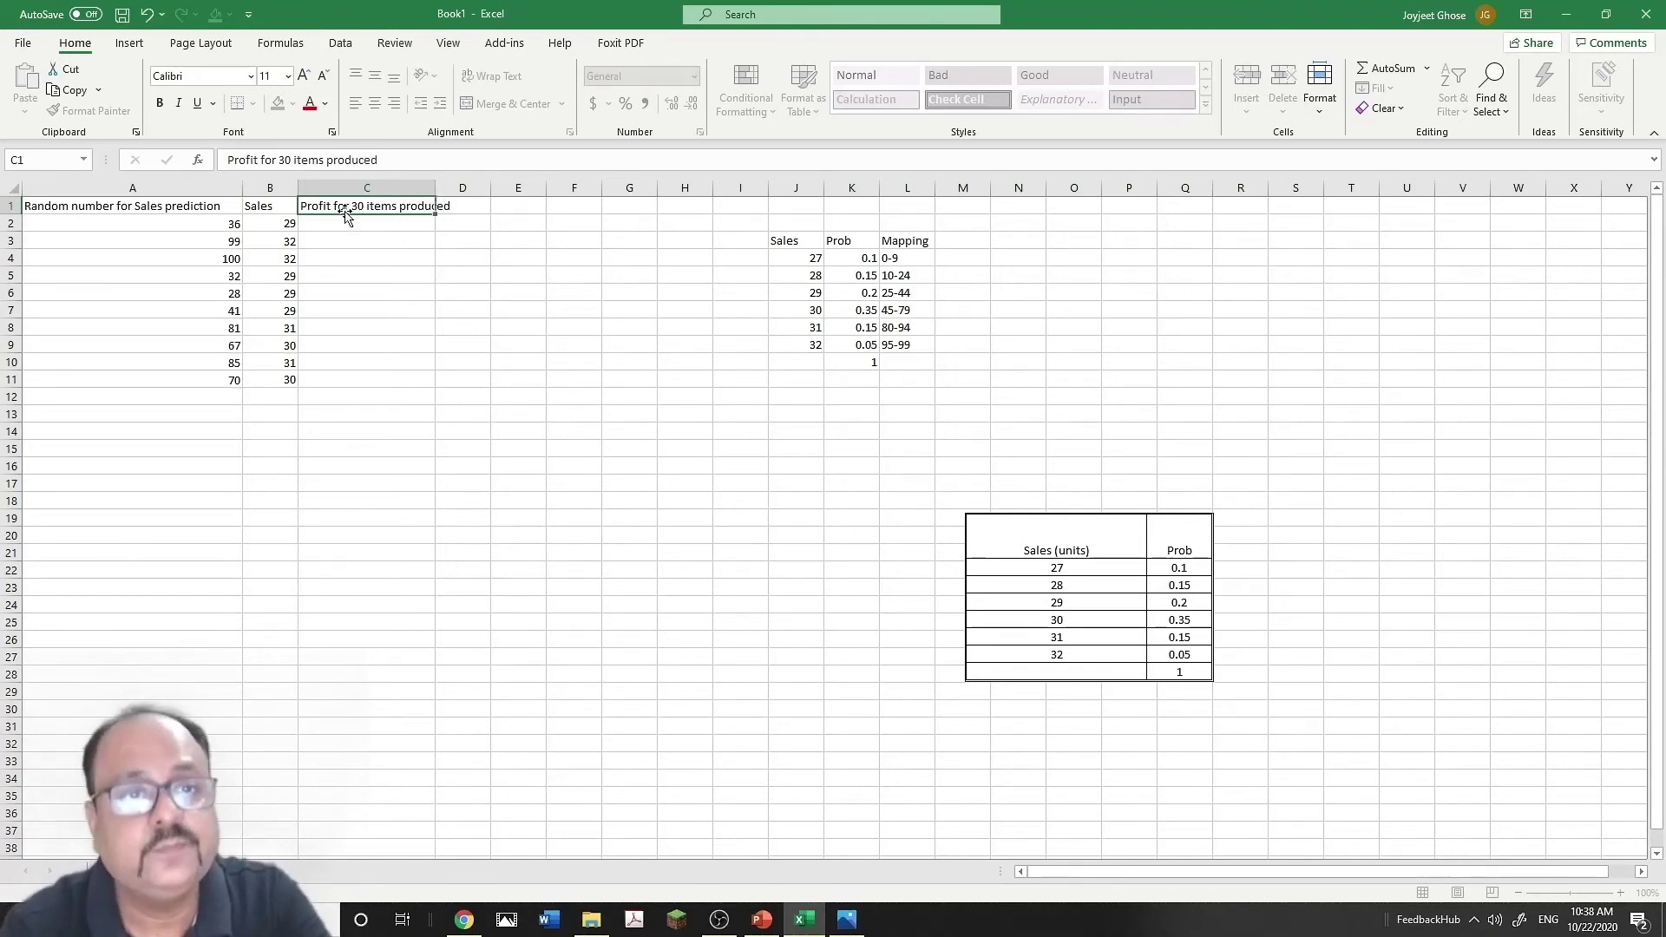
key("Return")
left_click_drag(435, 189, 478, 189)
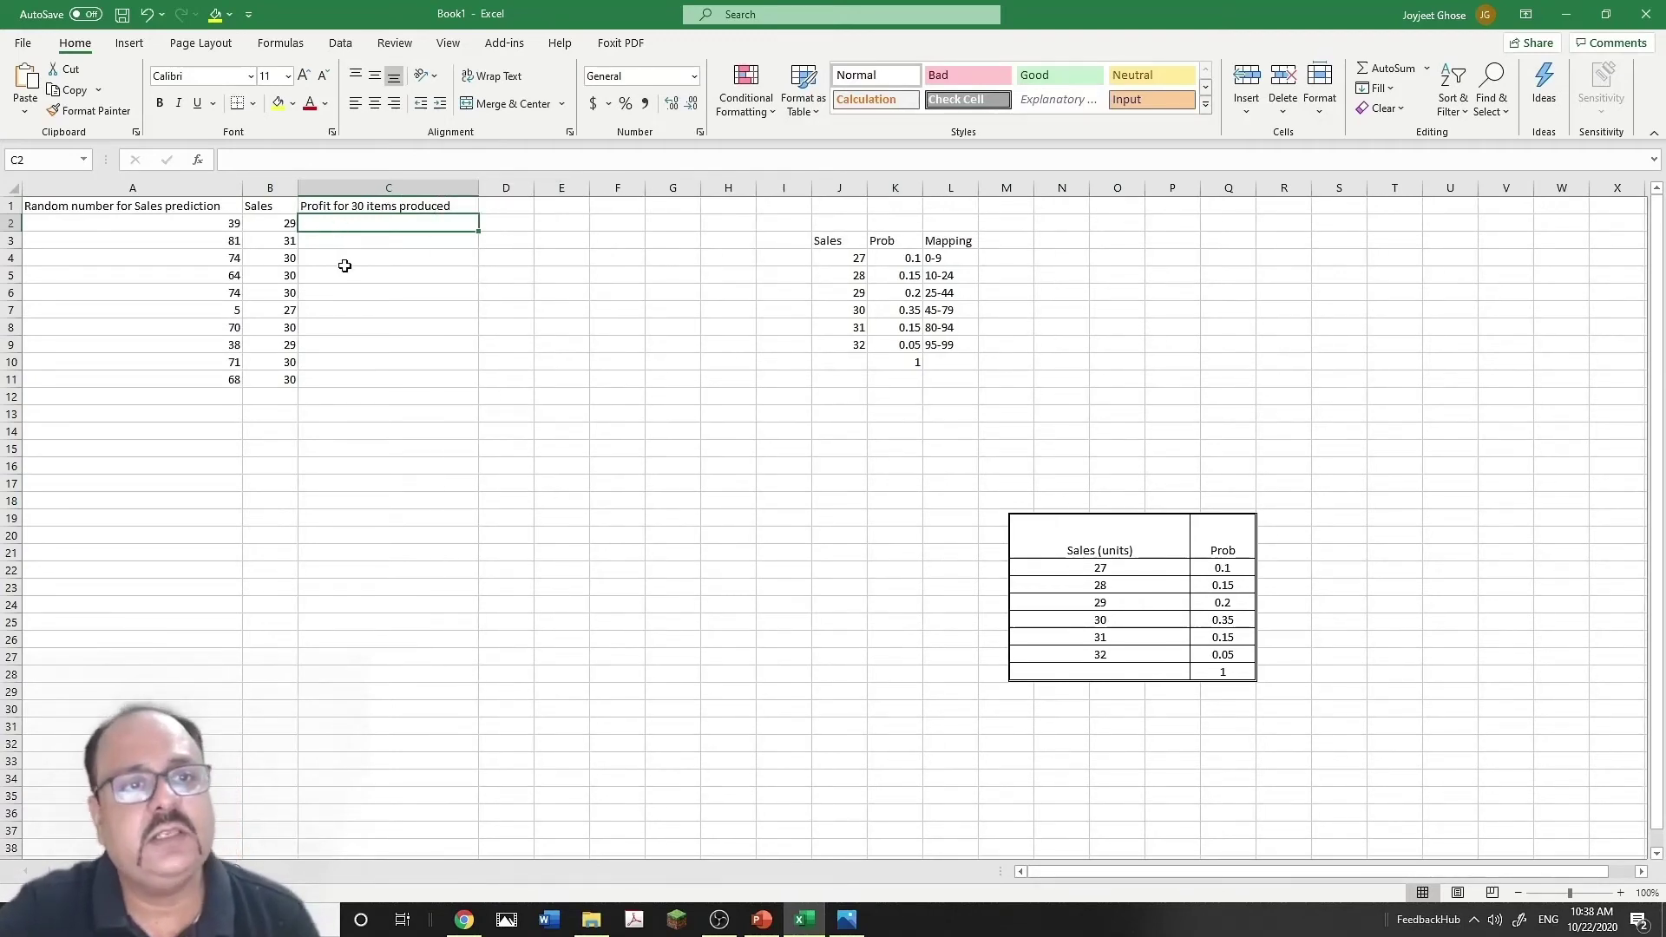
- Consult the expected-profit formulas on slide 18 in PowerPoint, and begin an IF formula in C2 of the Excel sheet with the test B2<30
left_click(762, 919)
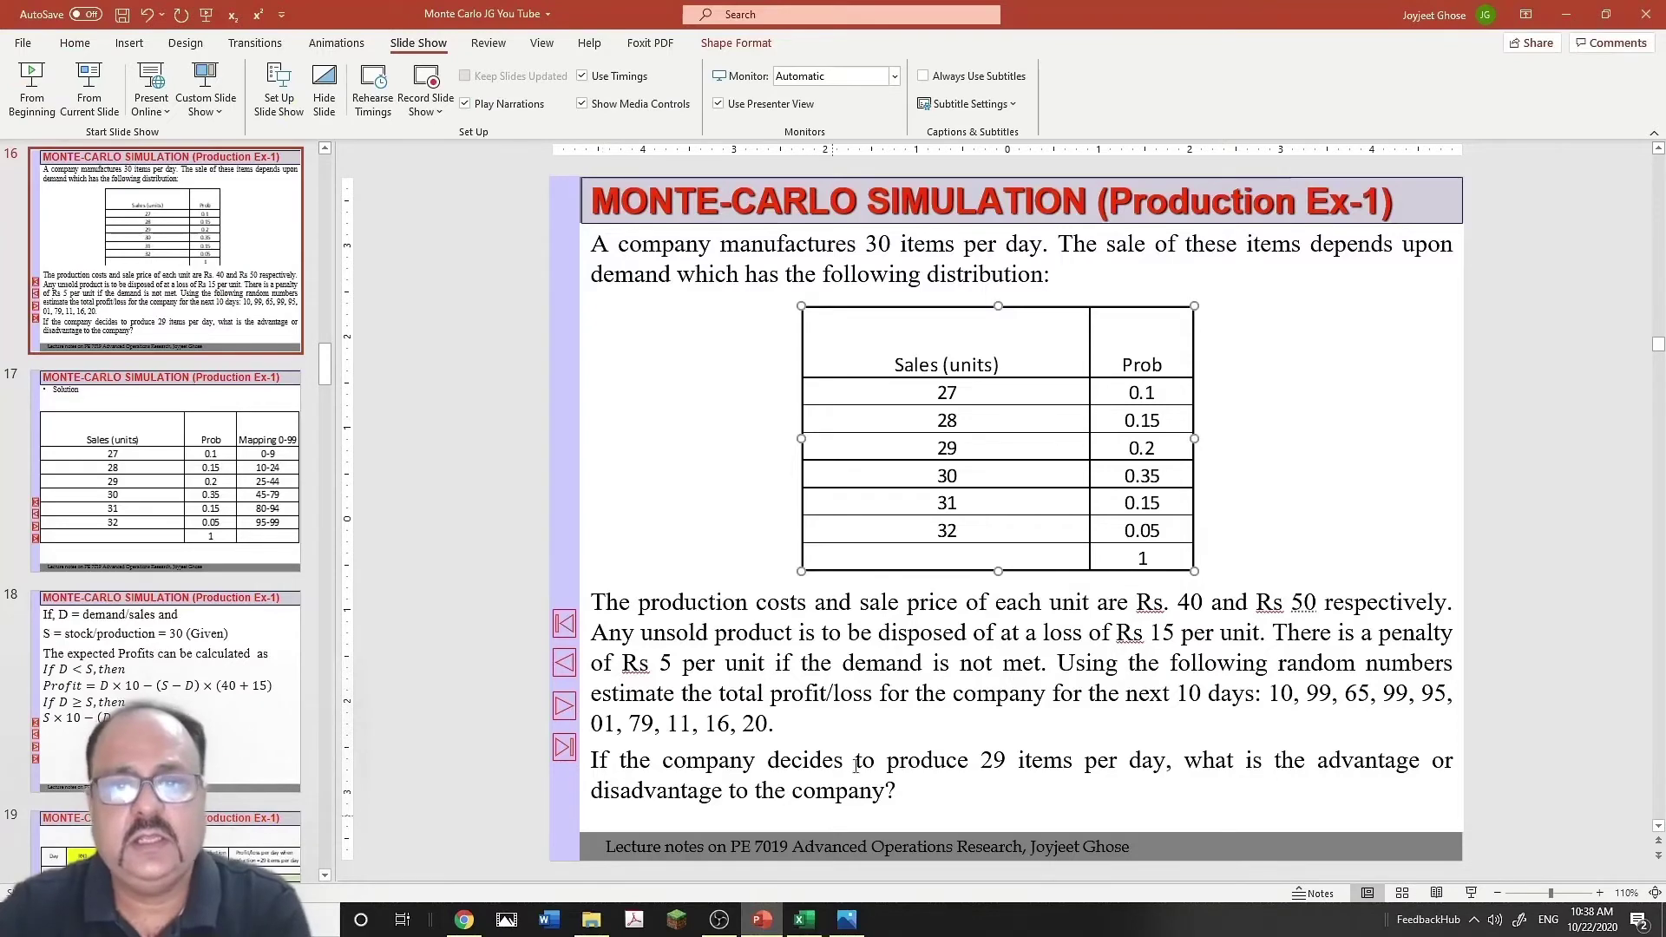
scroll(856, 746, "down", 3)
scroll(858, 688, "down", 3)
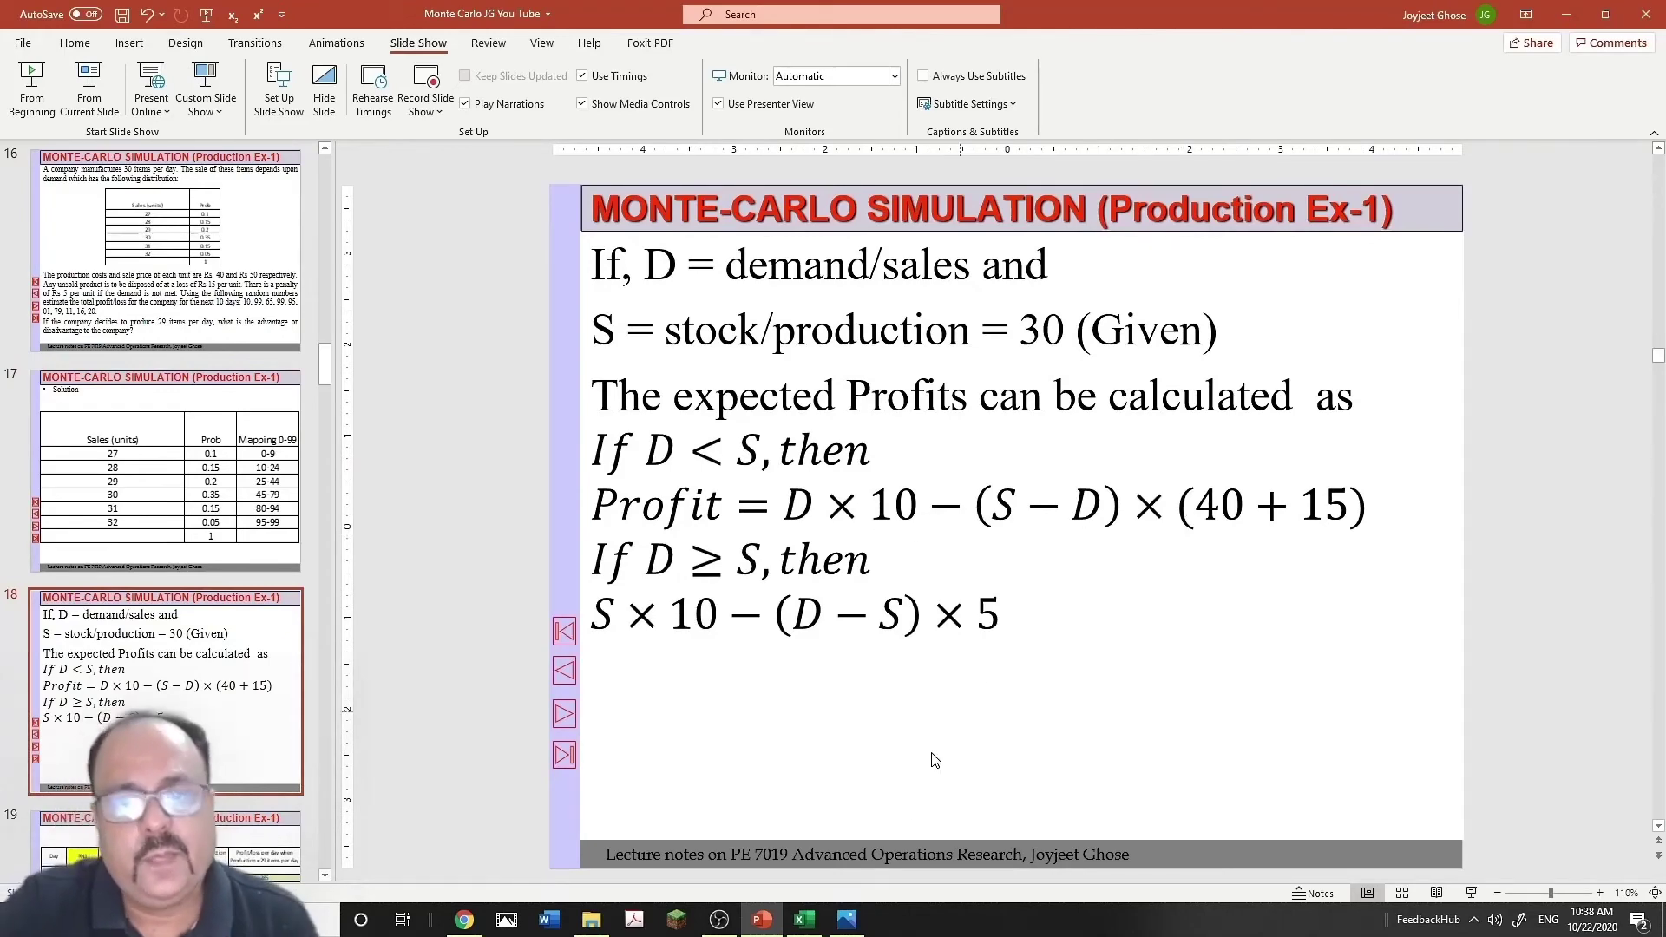
left_click(804, 921)
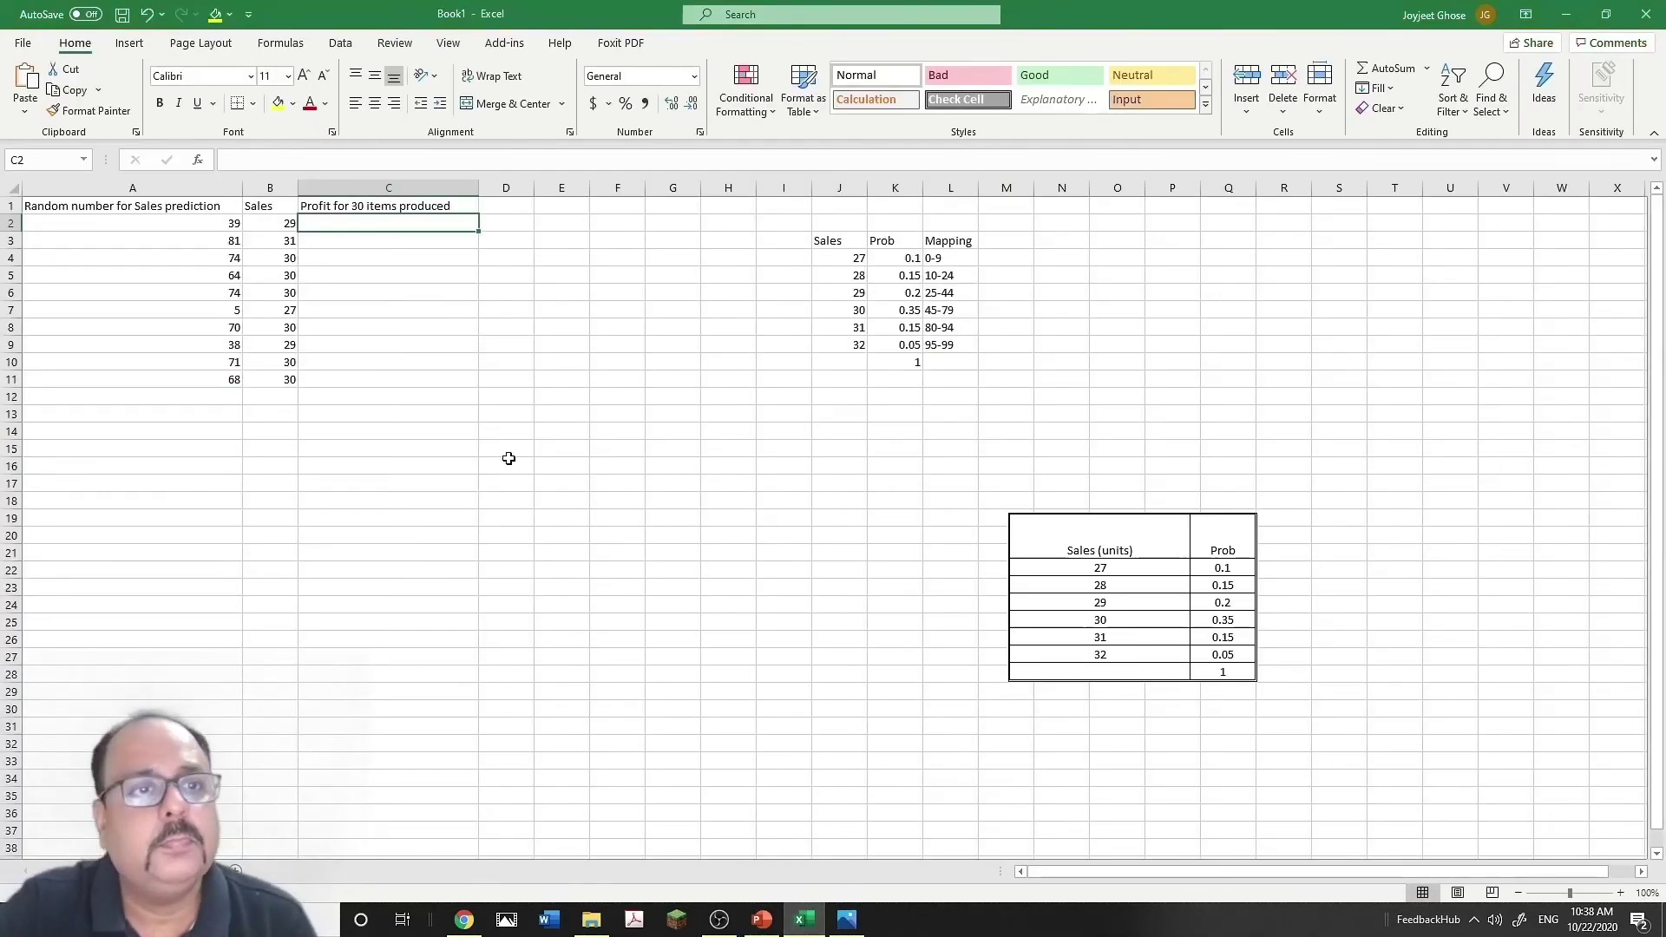
type("=if")
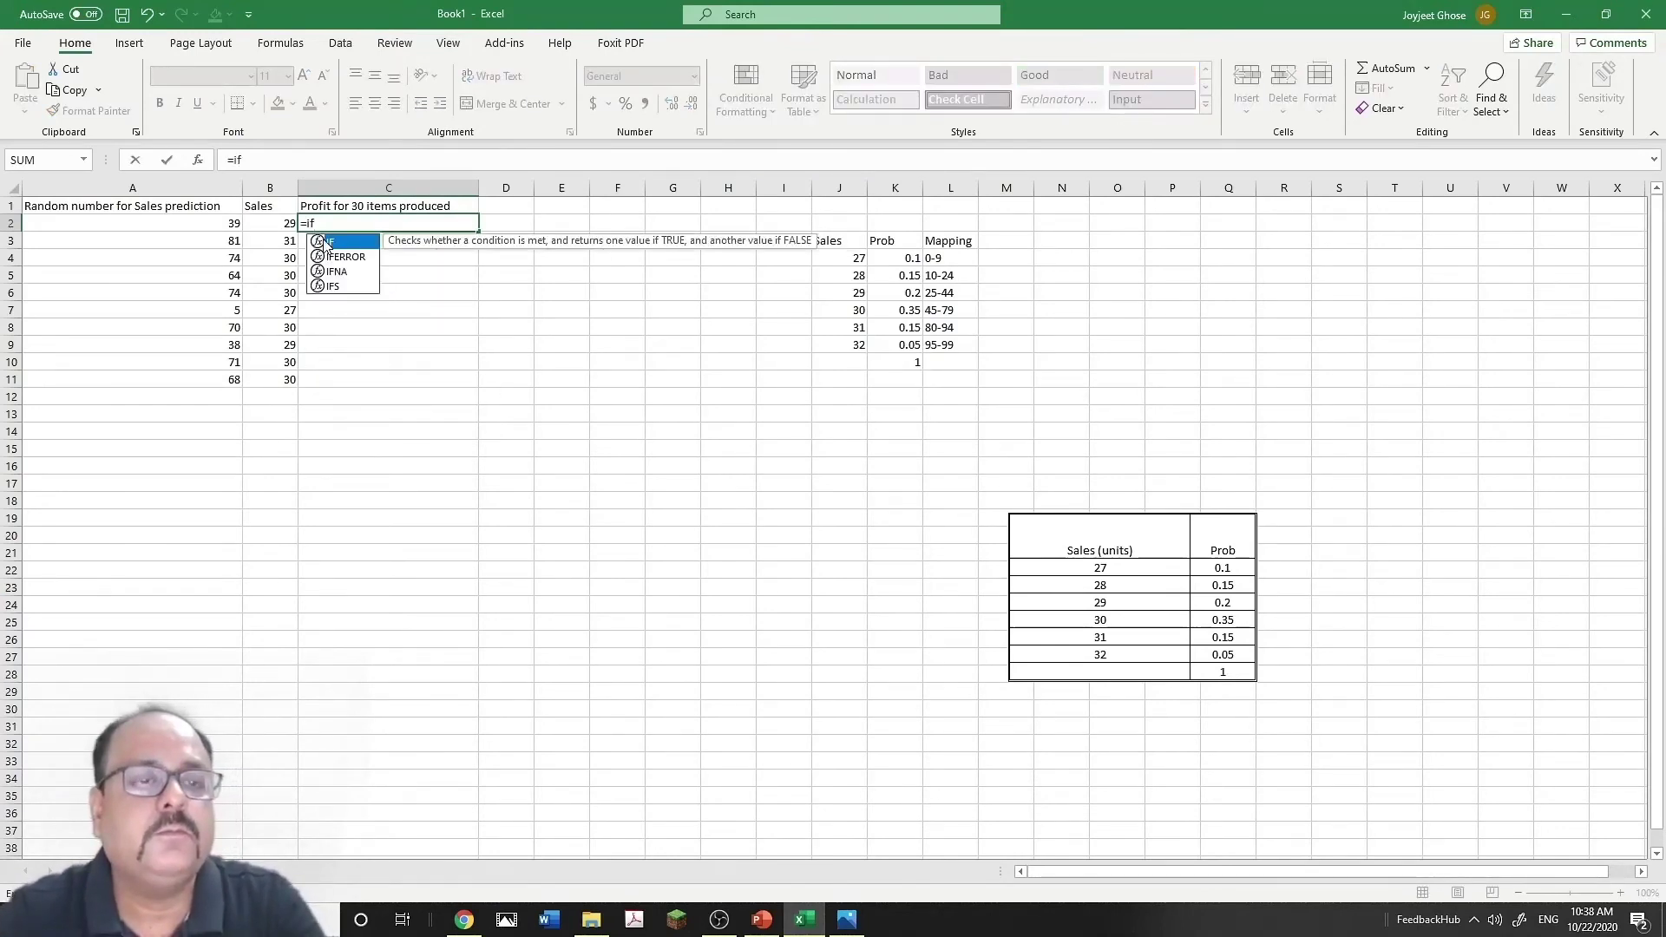
key("Tab")
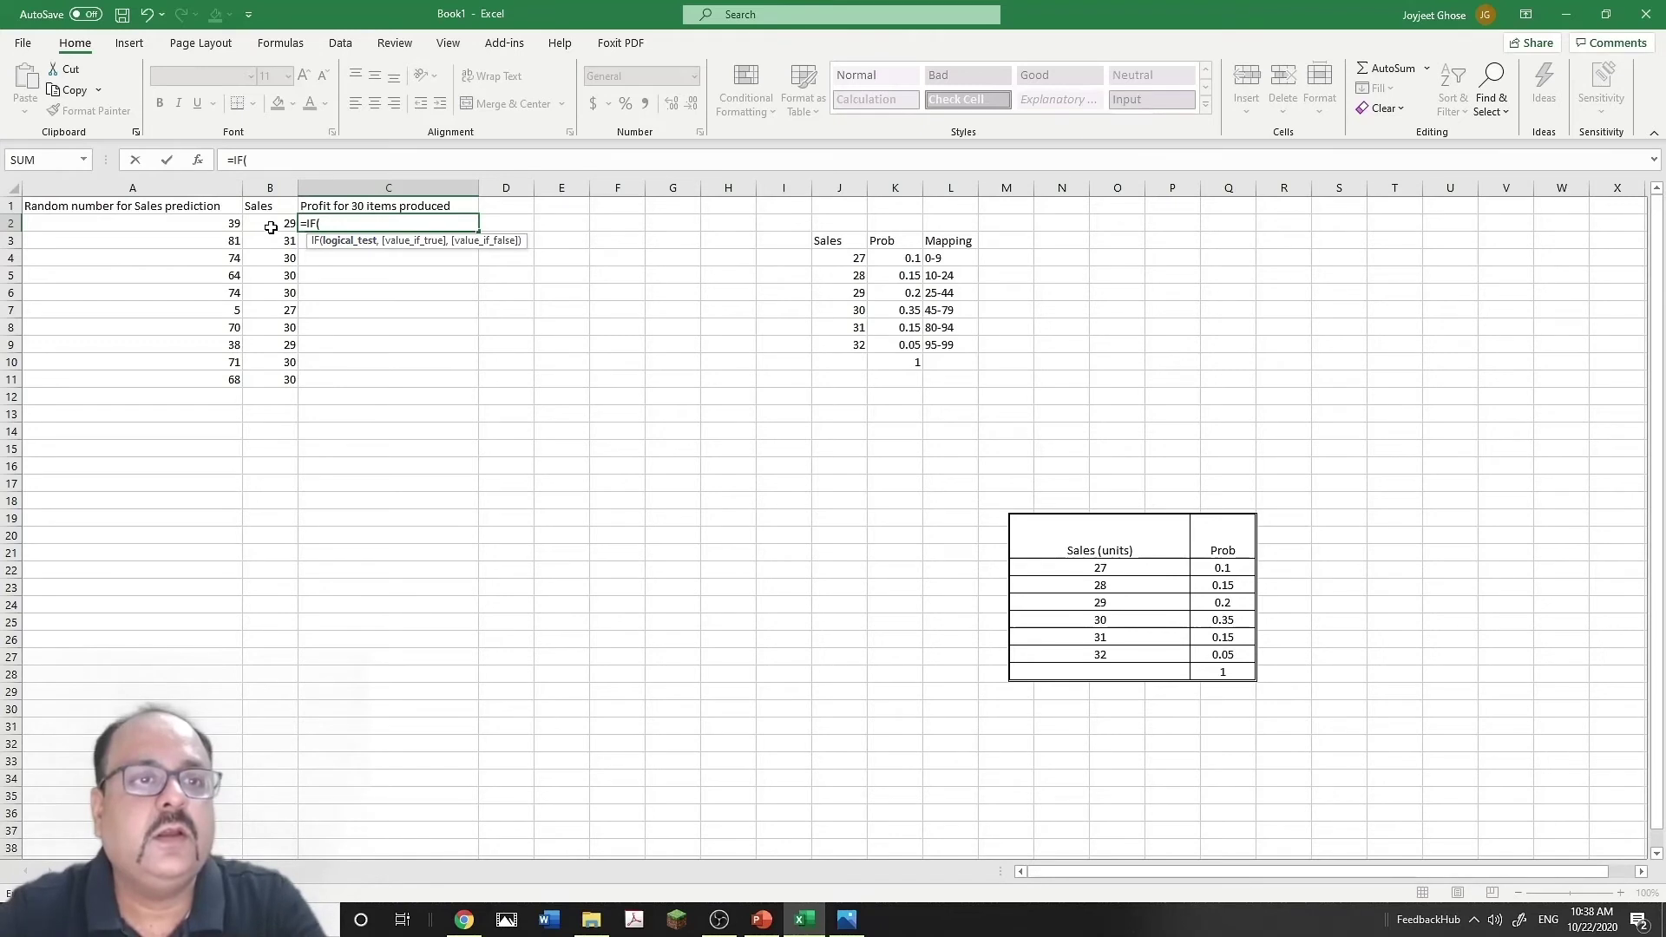
left_click(271, 224)
type("<")
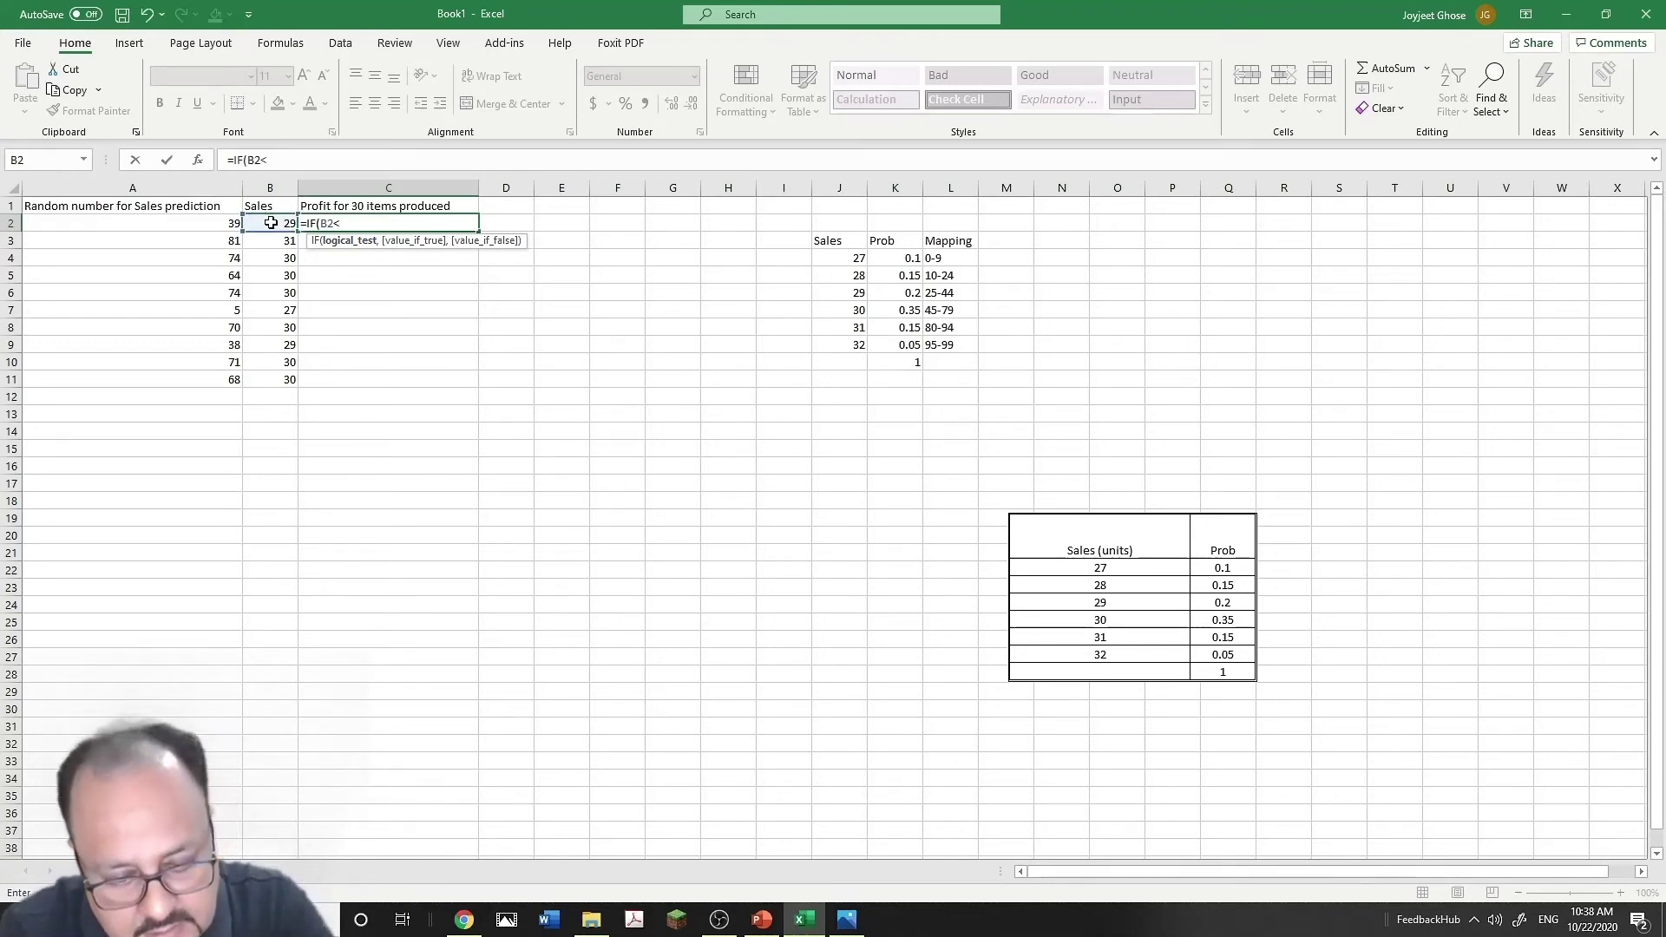
type("30")
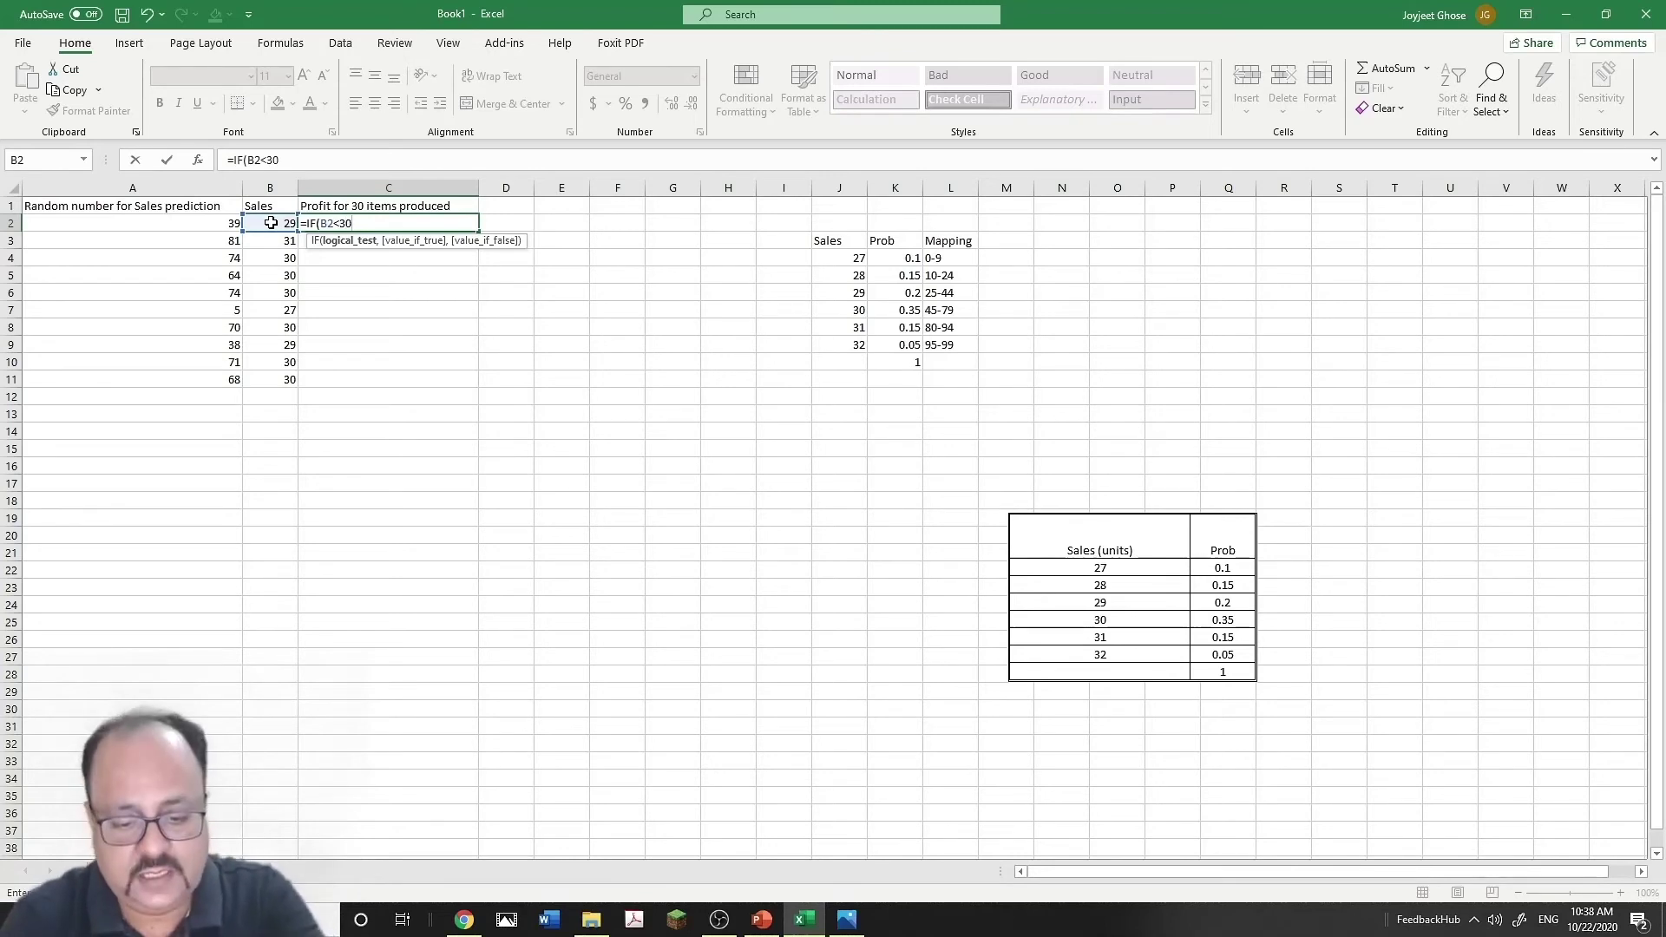
type(",")
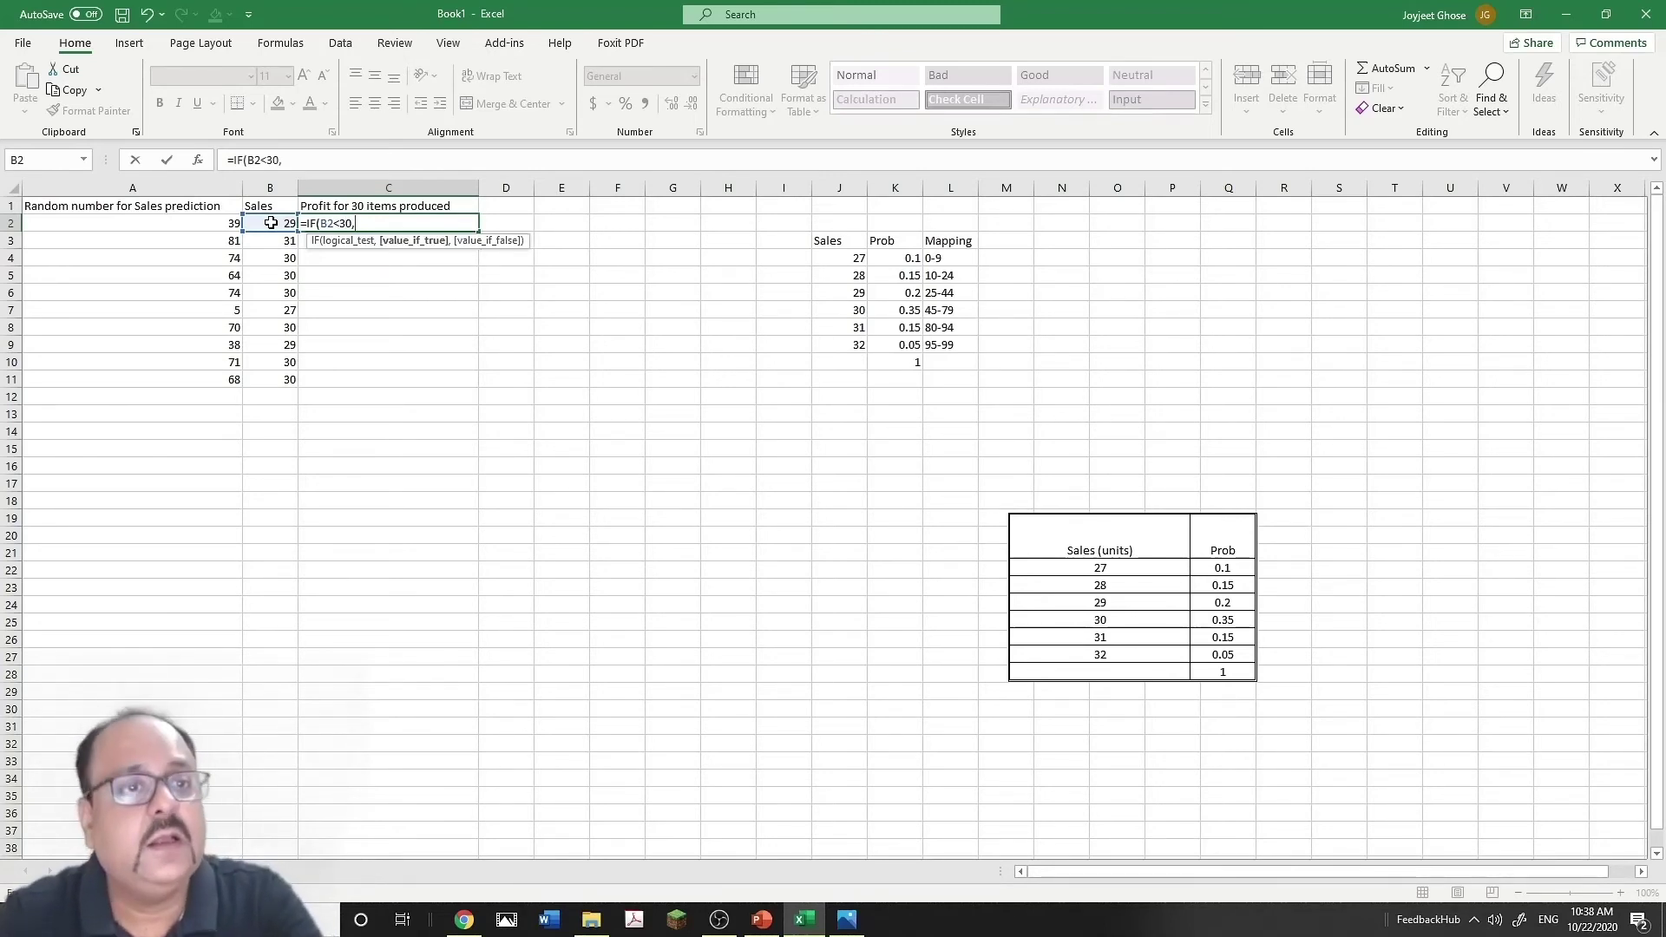
- Enter B2*10-(30-B2)*55 as the value-if-true argument of the C2 IF formula
left_click(273, 223)
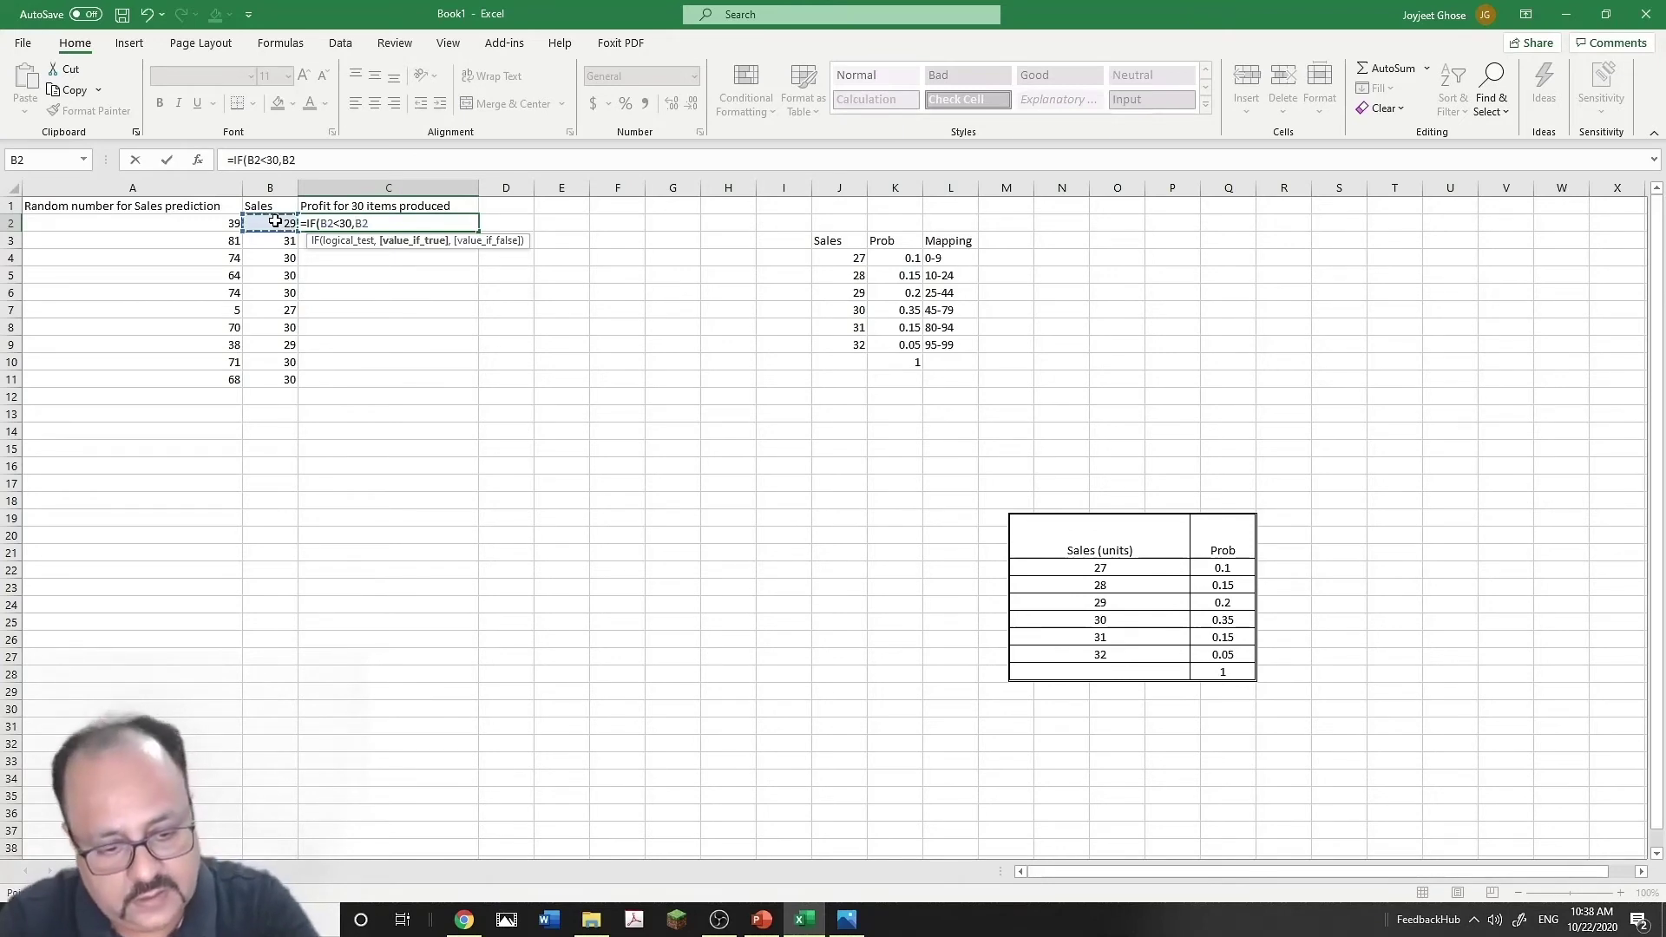
type("*")
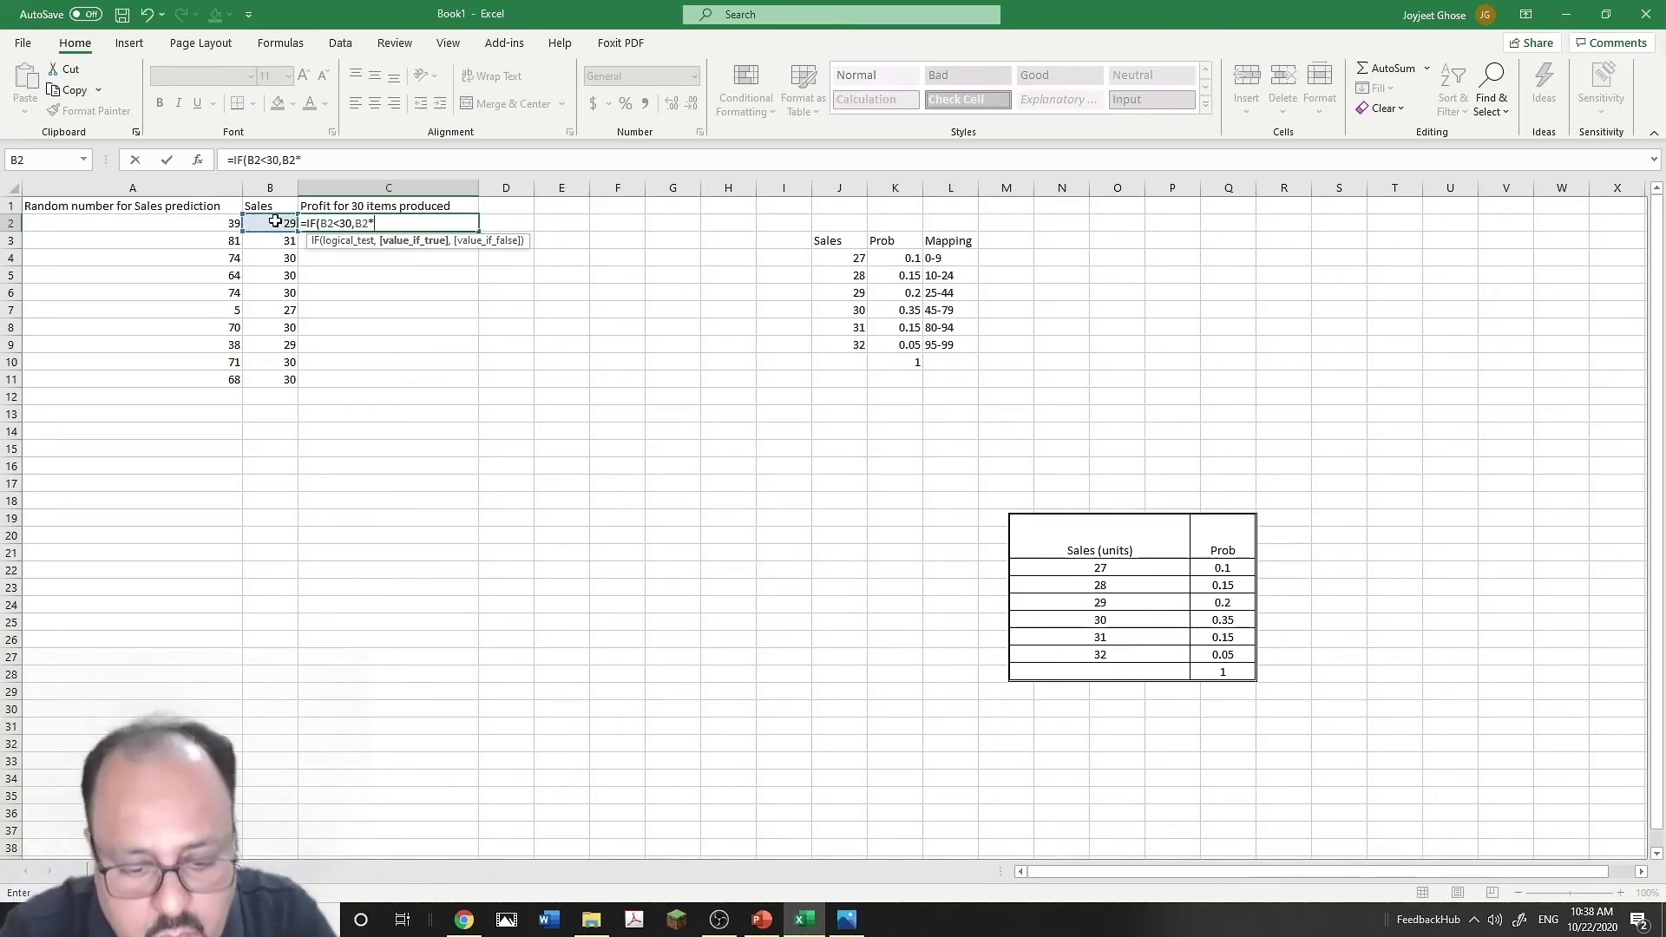
type("10-(")
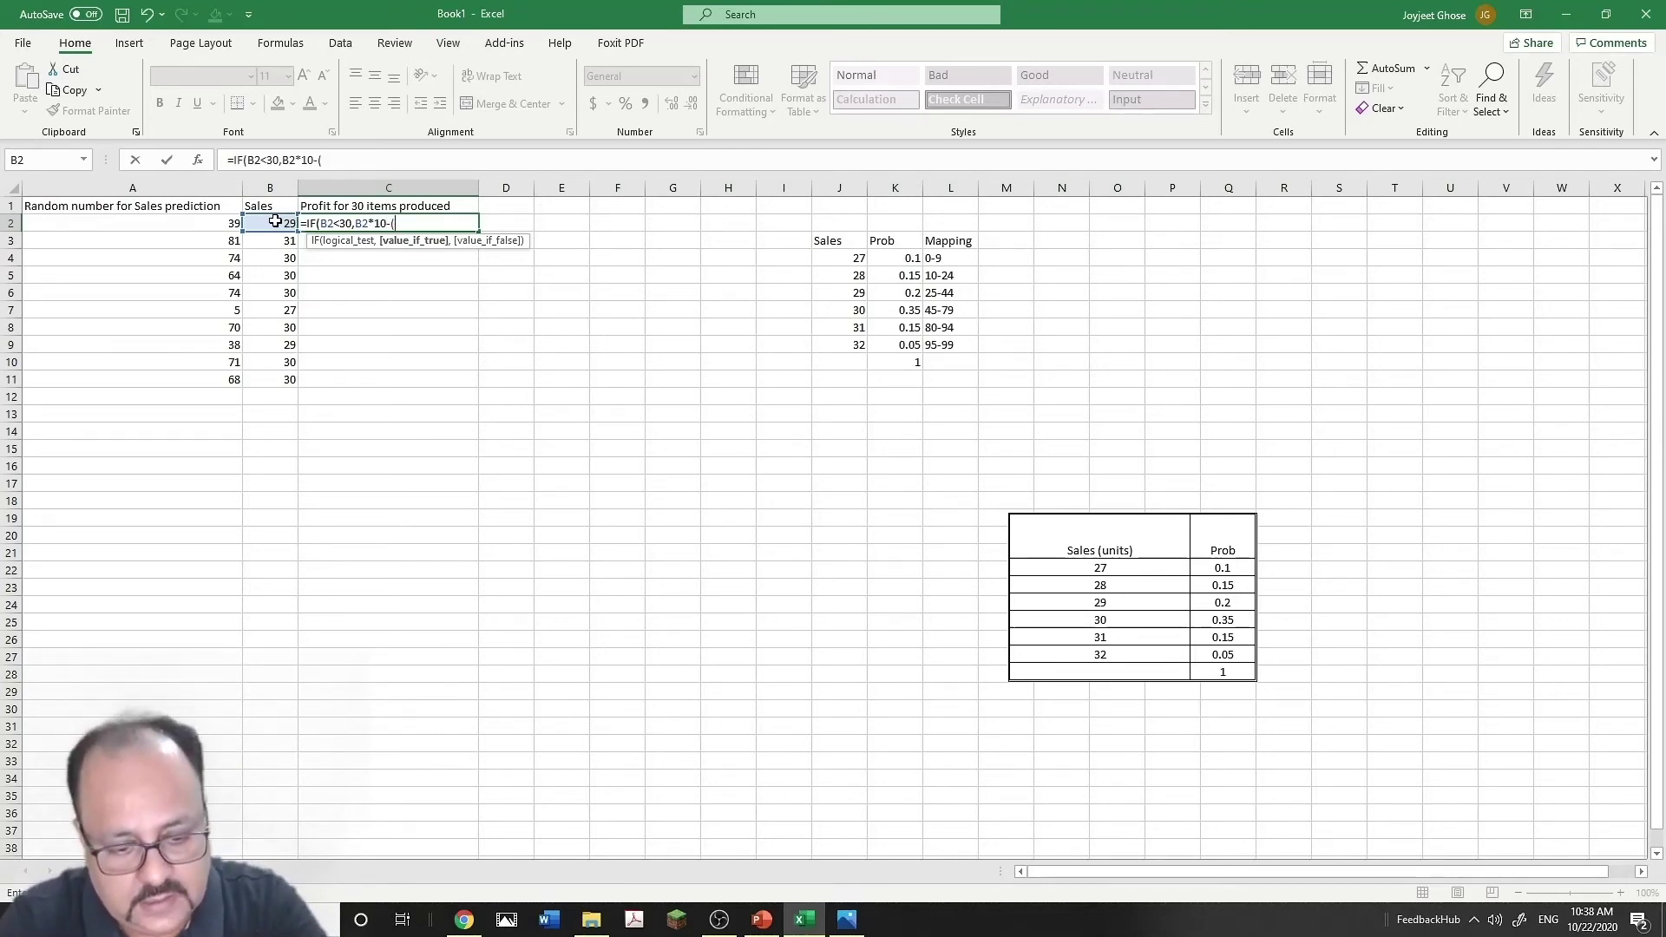
type("30-")
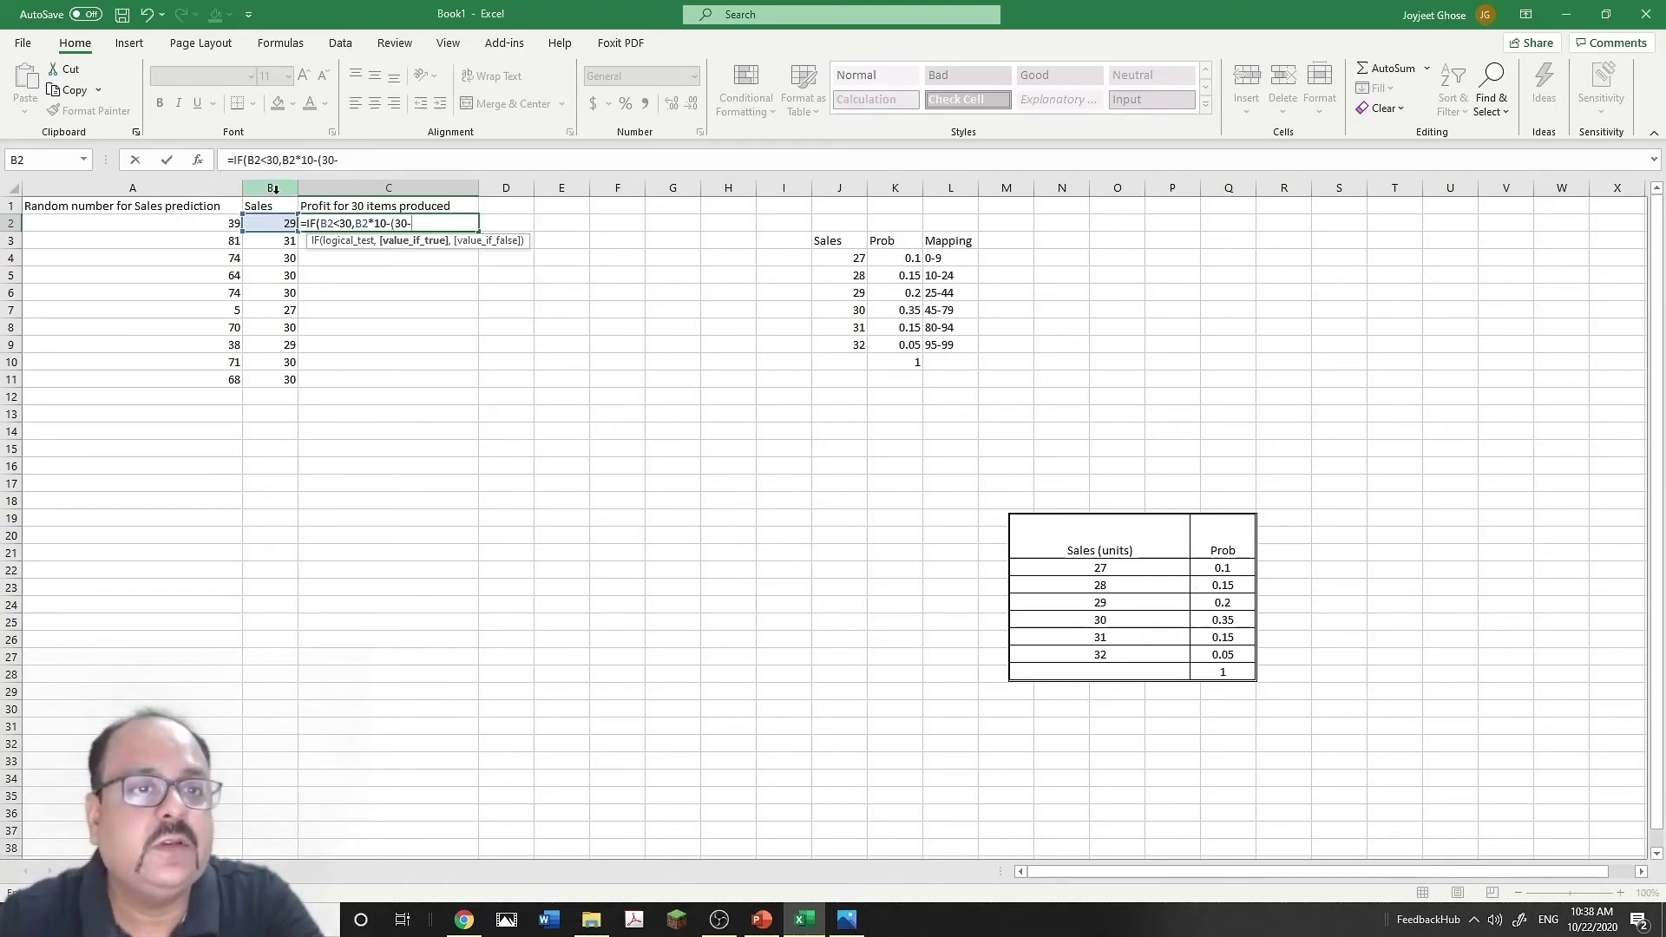
left_click(280, 222)
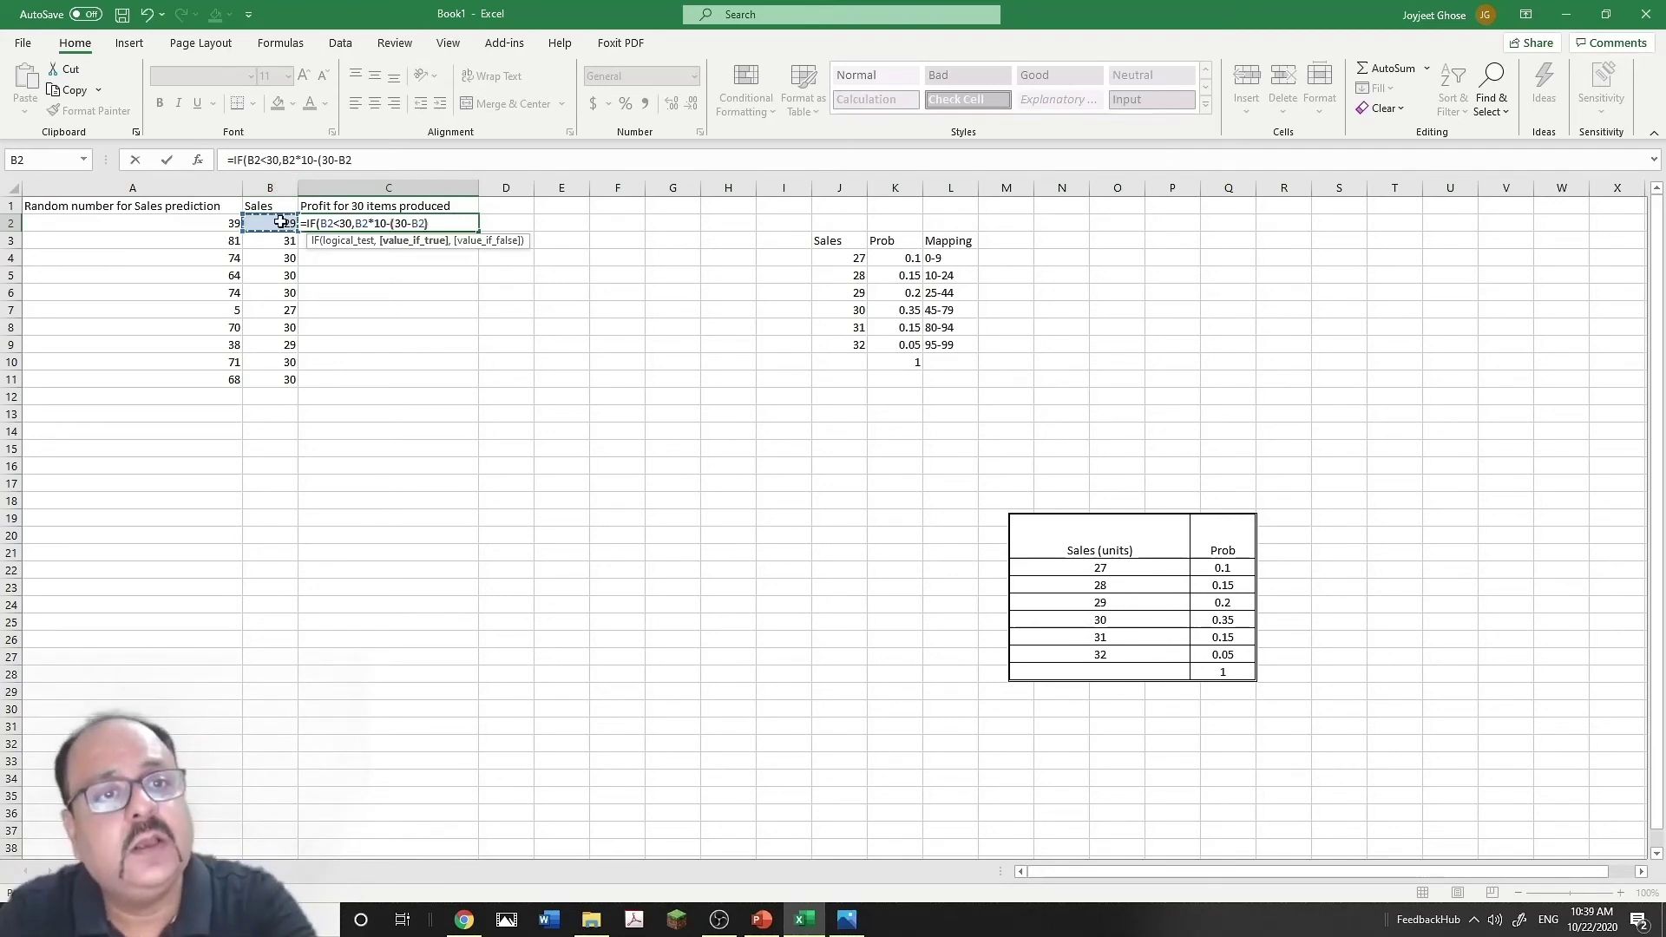
type(")")
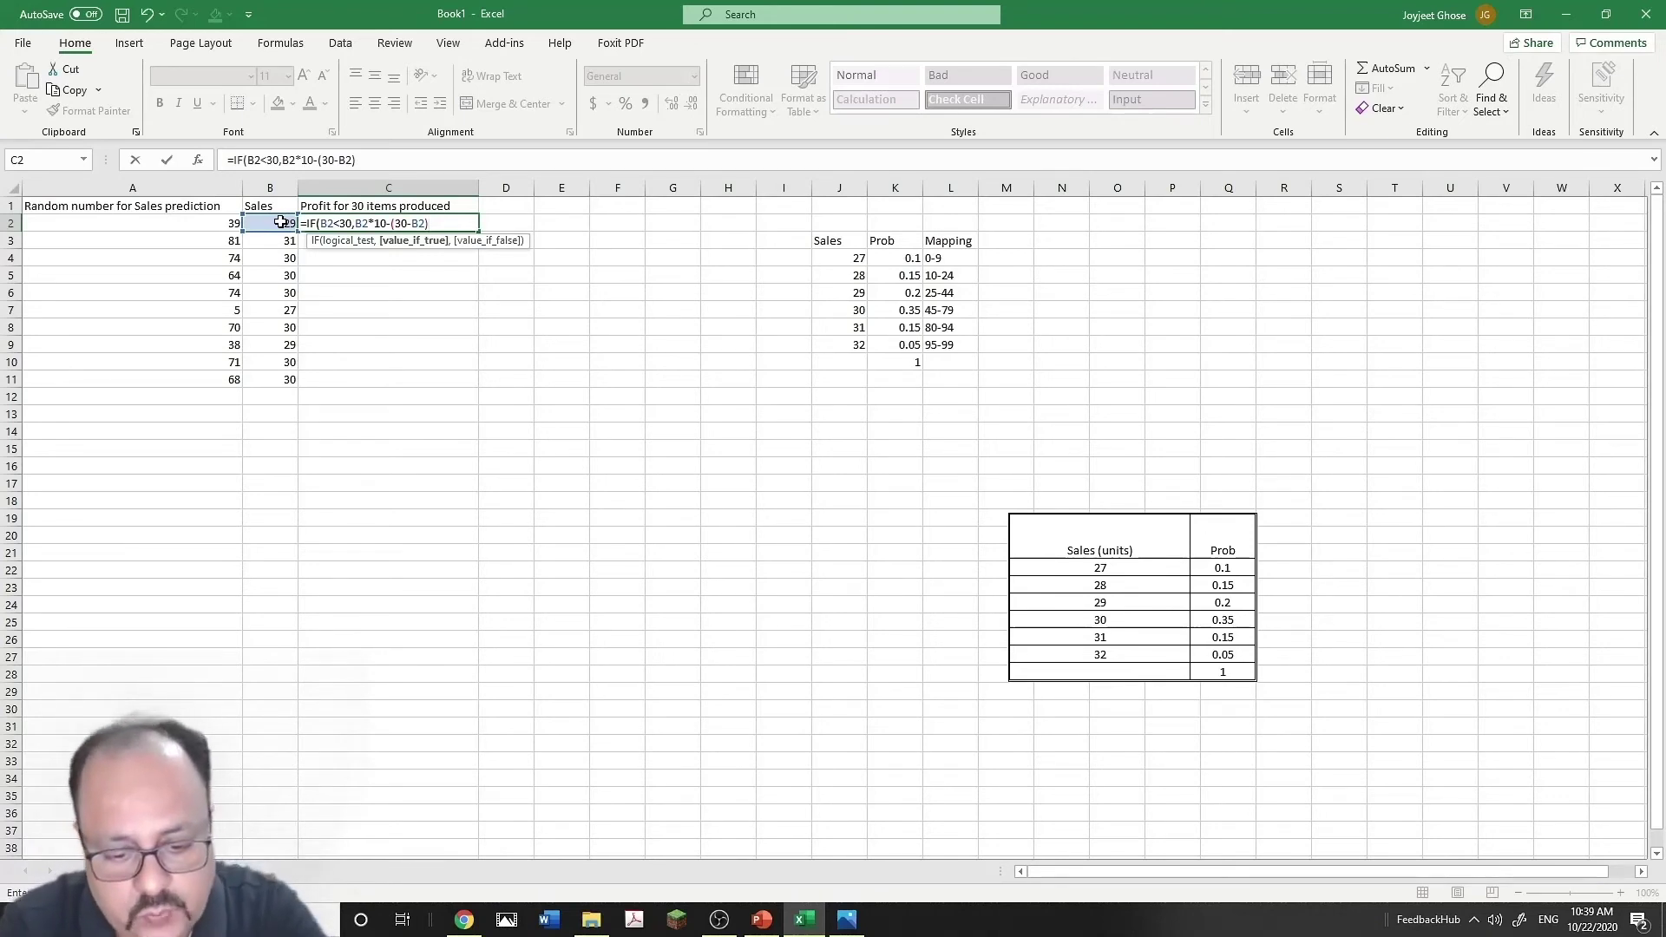
type("*55")
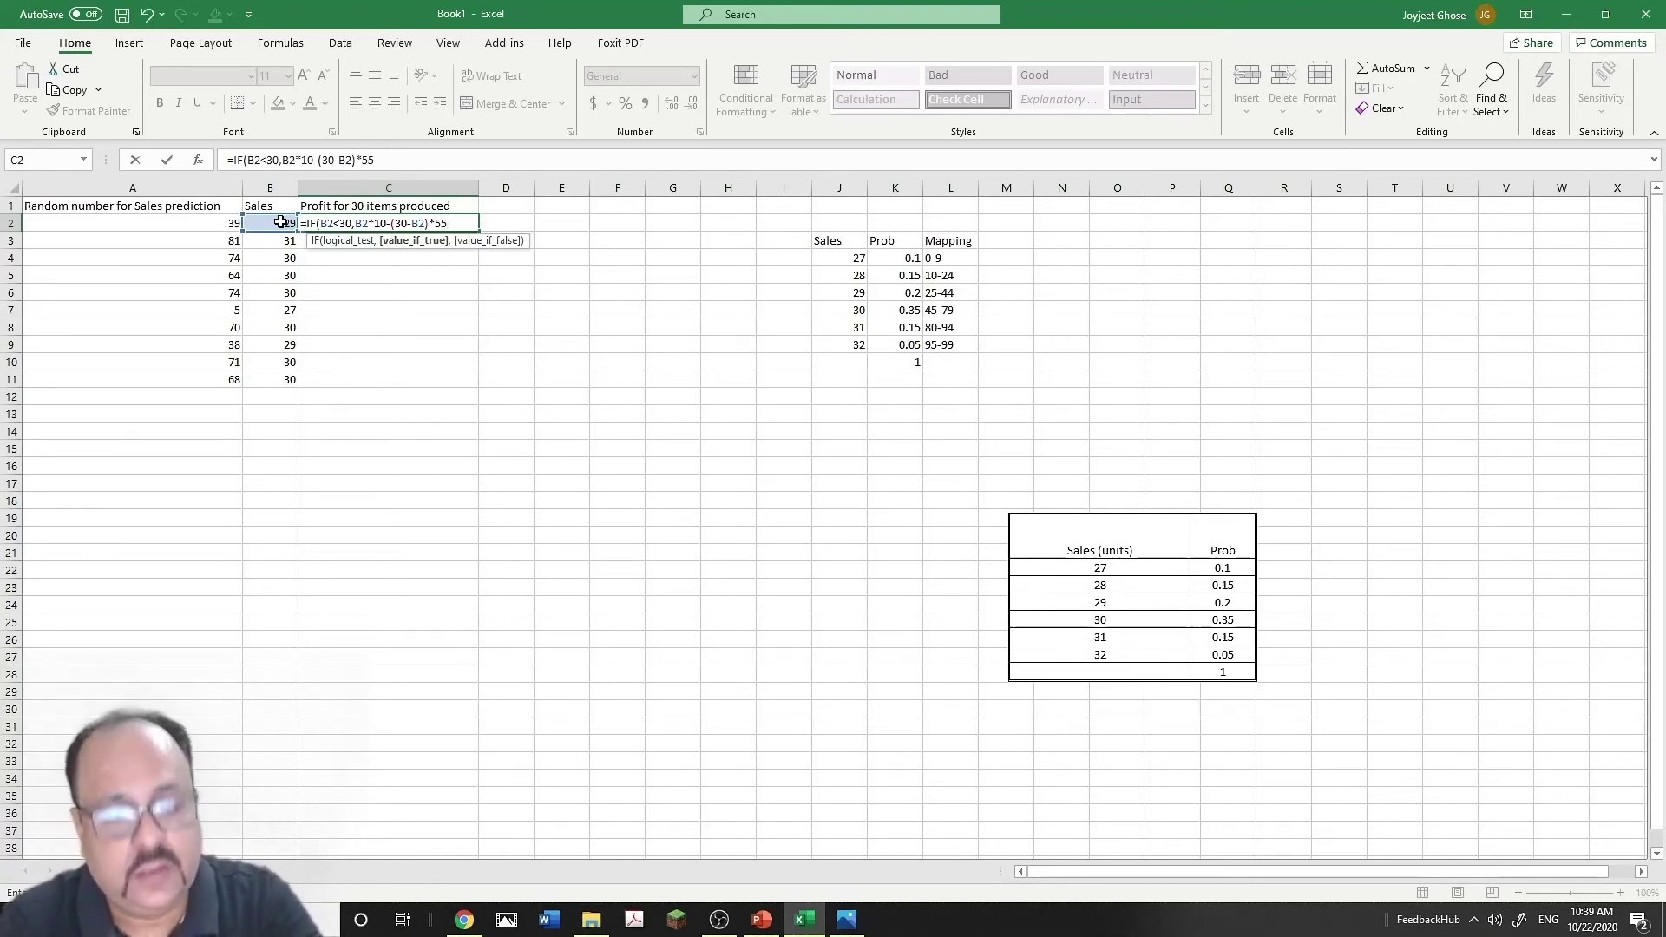
type(",")
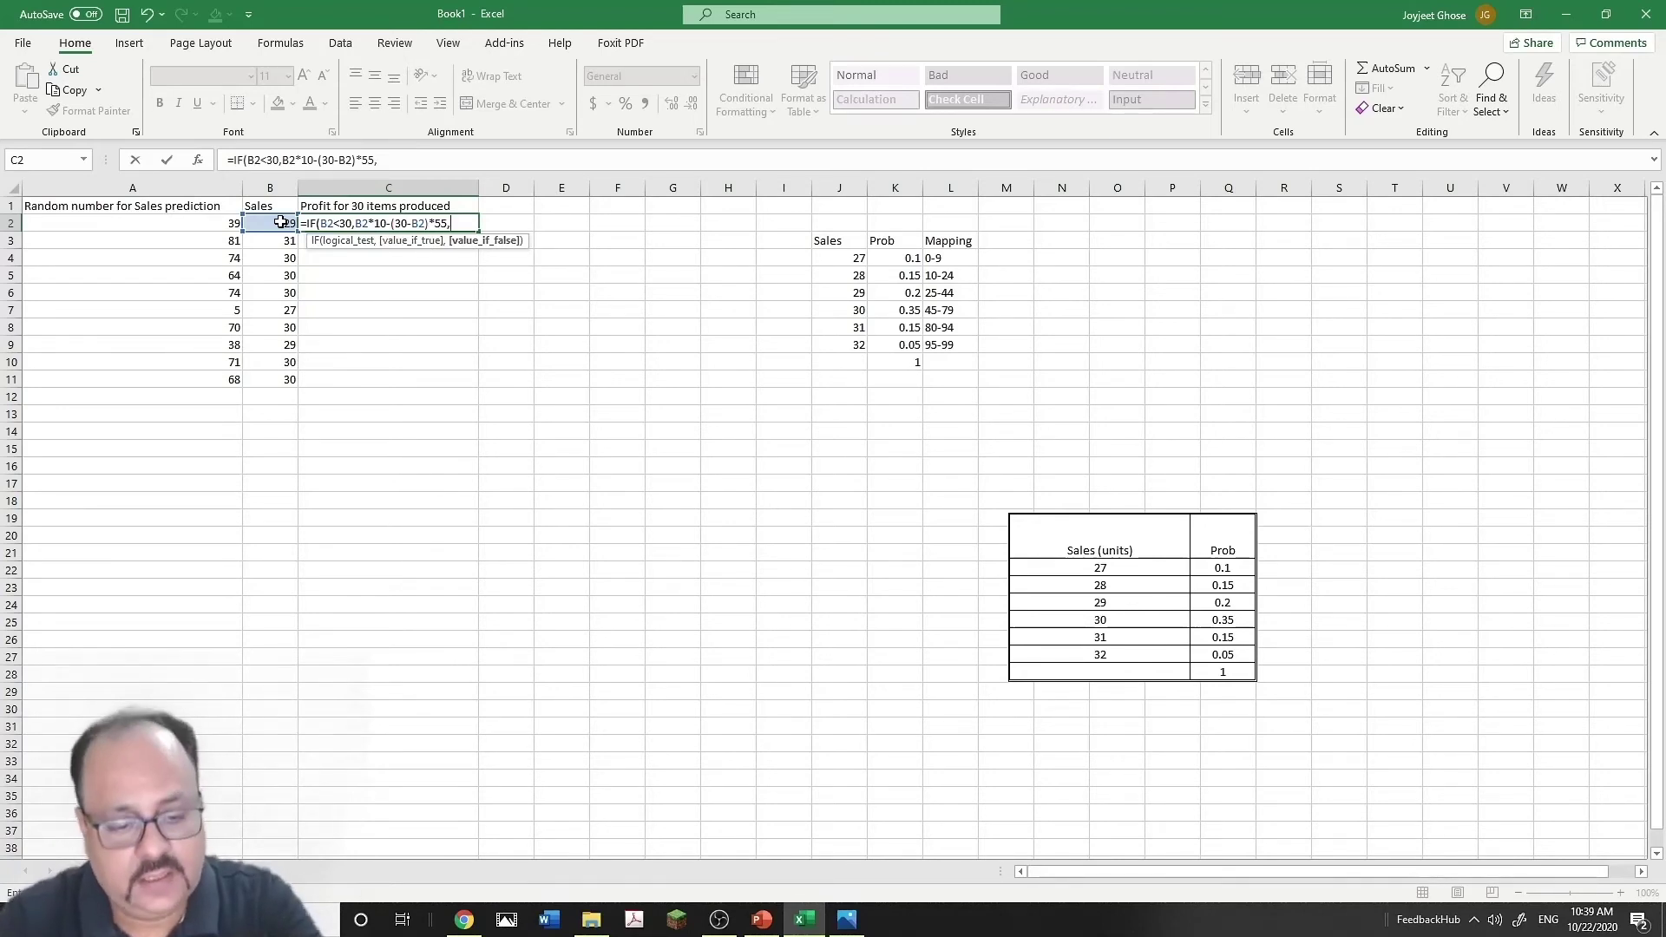
- Enter 30*10-(B2-30)*5 as the value-if-false argument and complete the C2 formula
type("30")
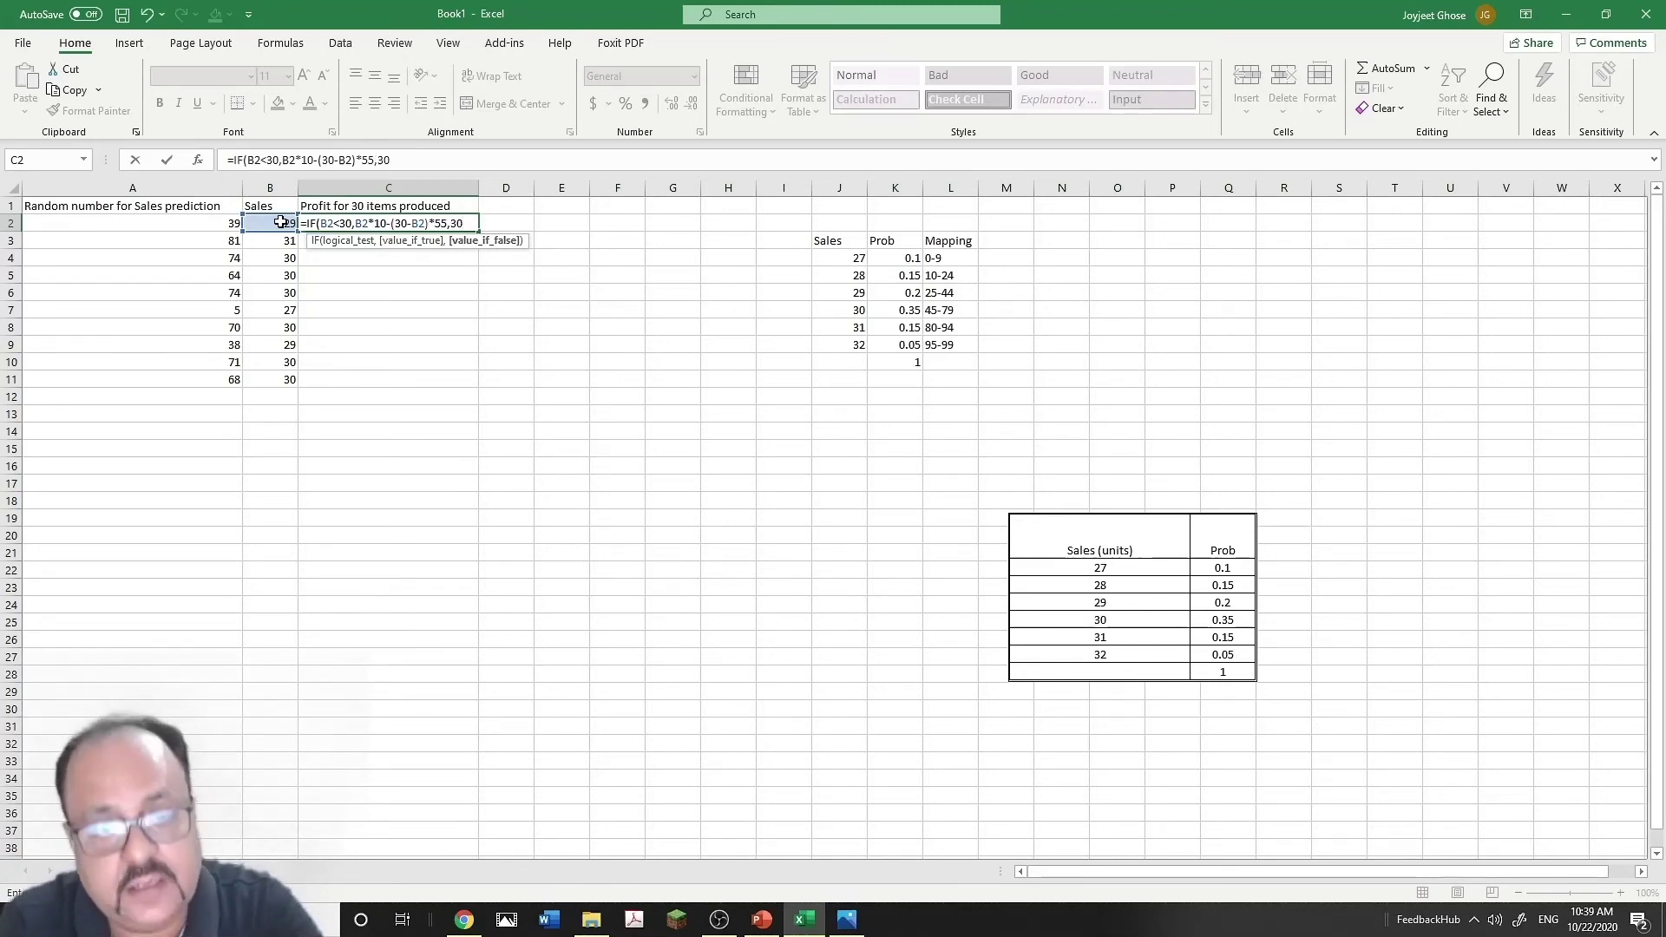
type("*")
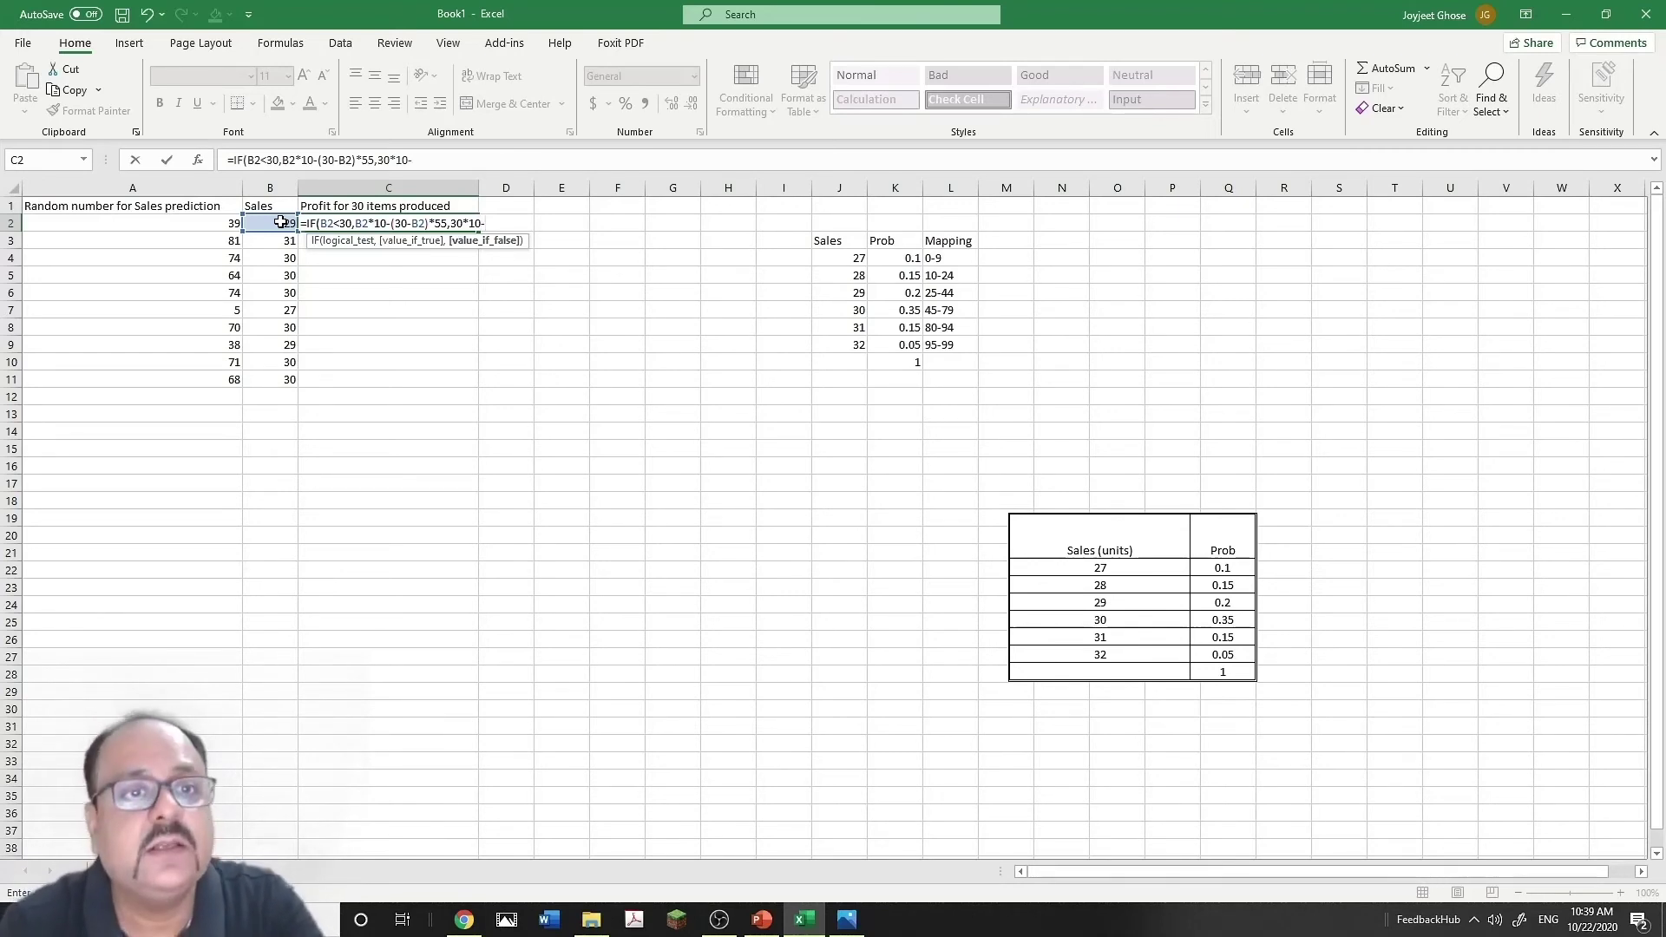
type("(")
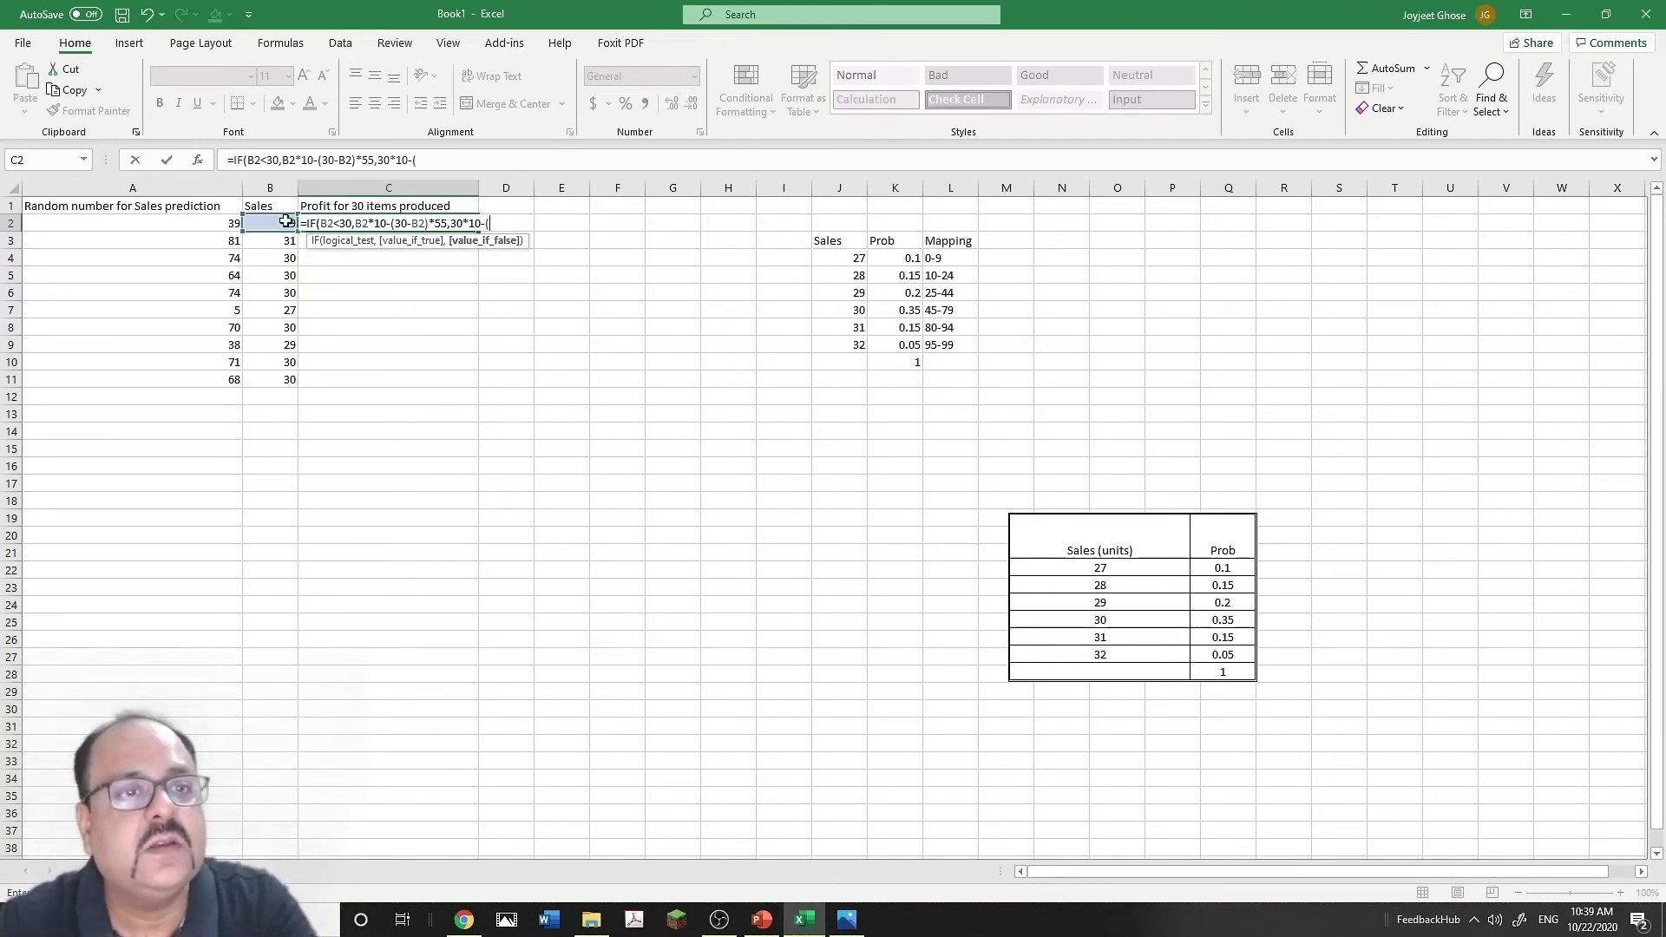
left_click(285, 221)
type("-30)*")
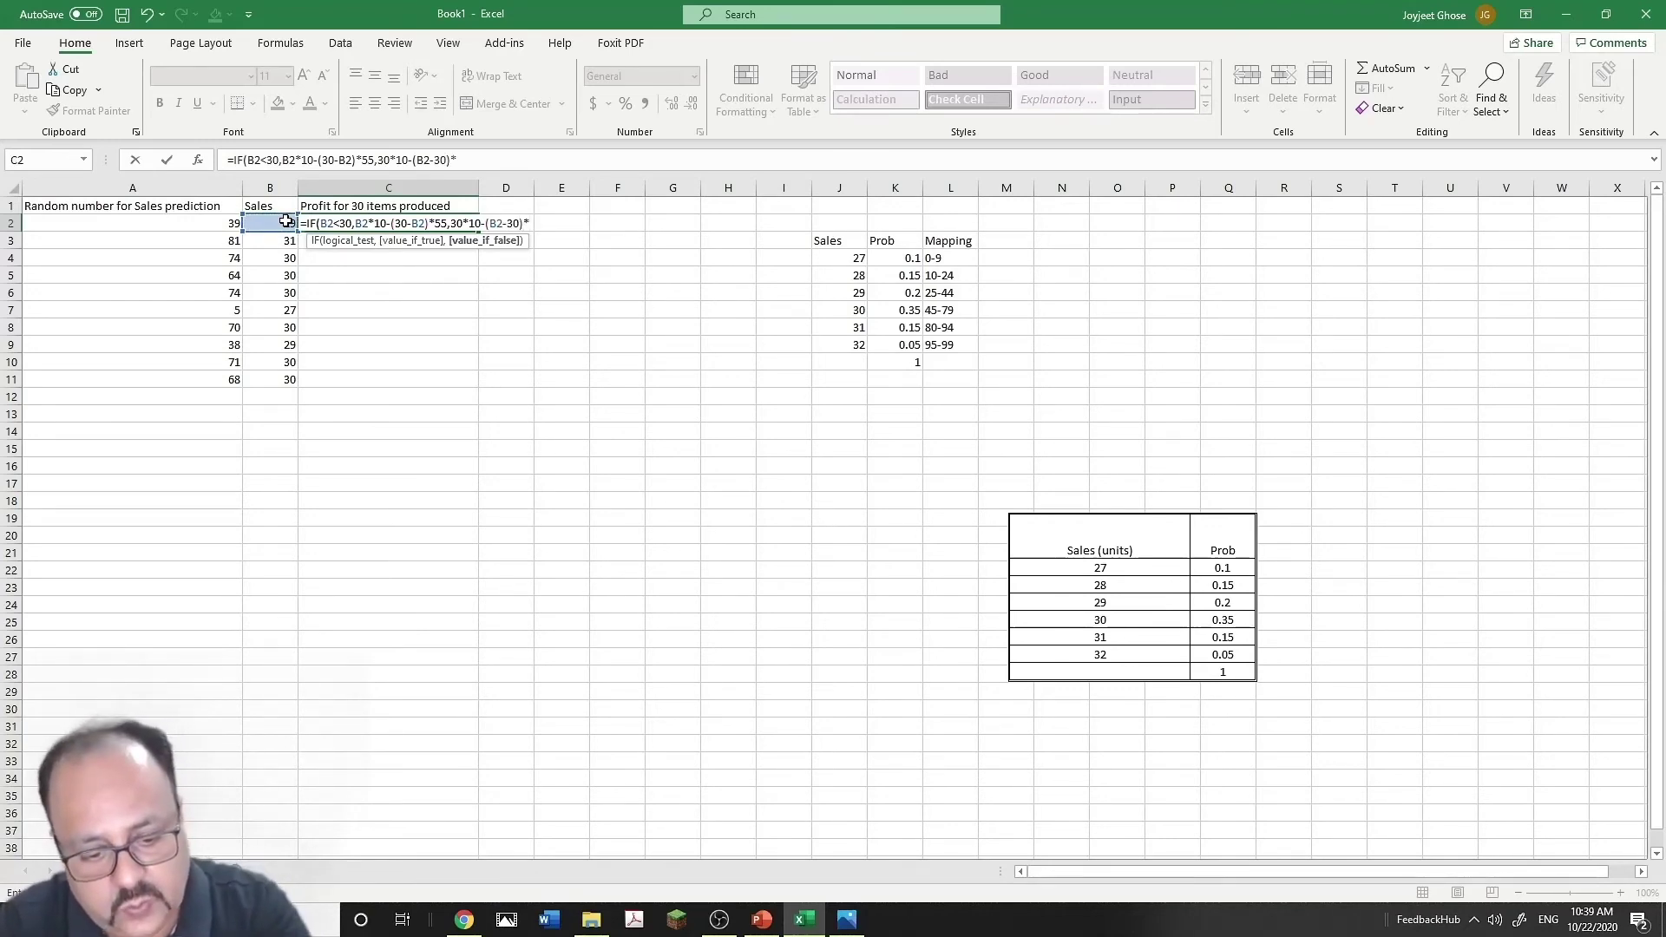
type("5)")
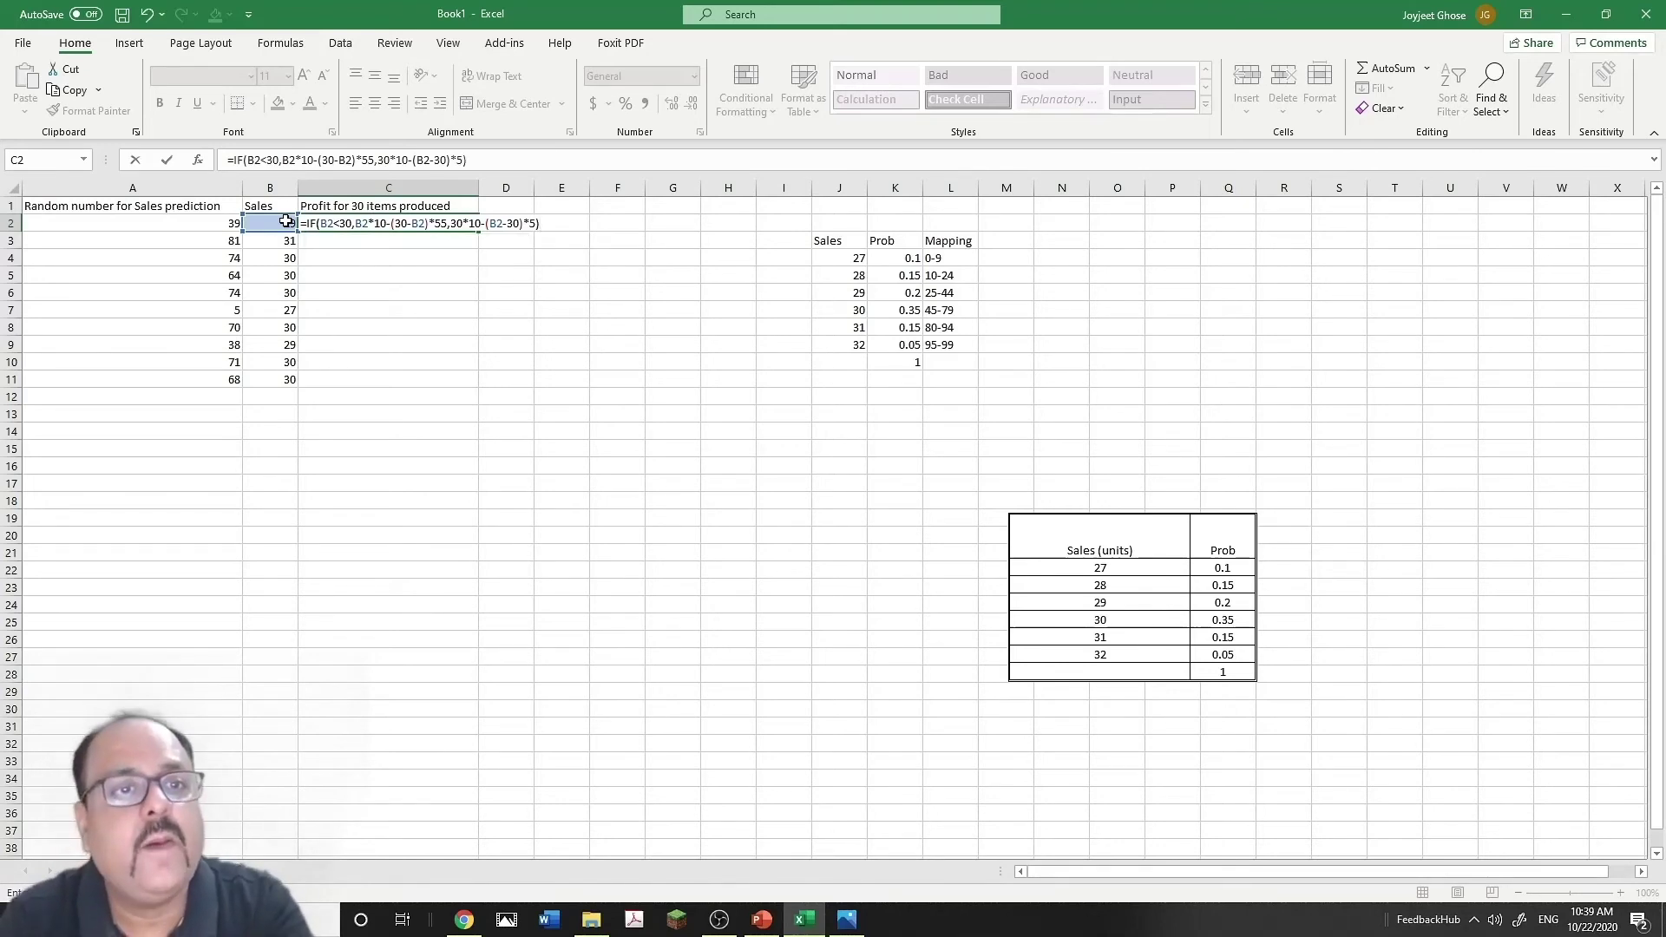
key("Return")
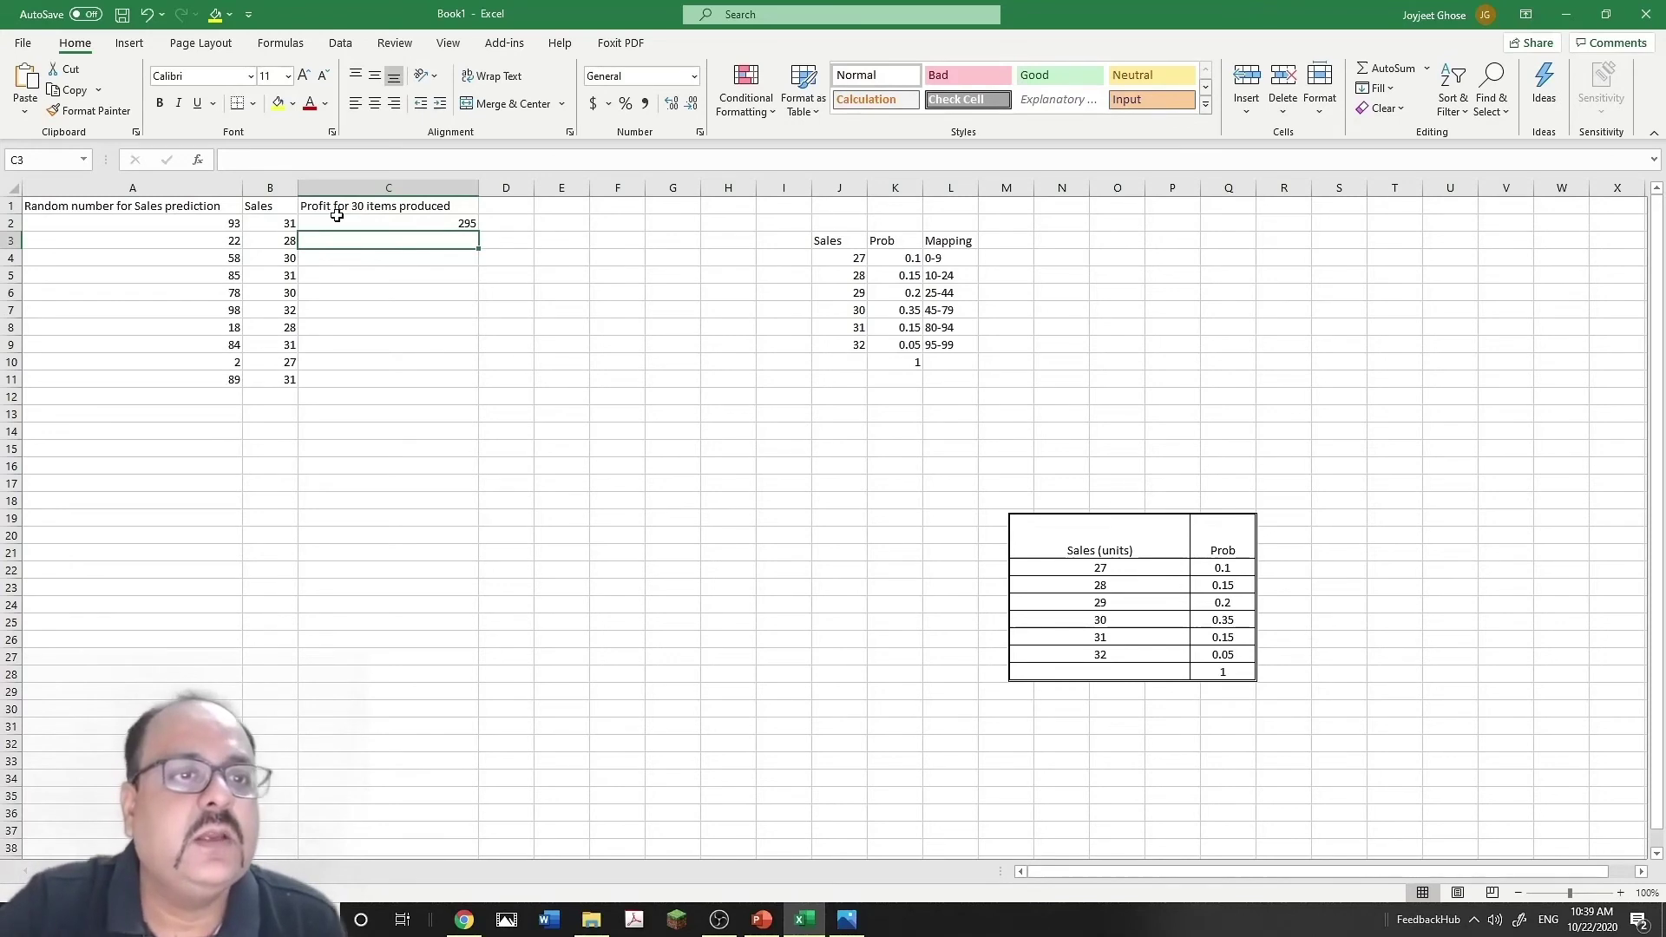
- Check the sales formula in B2, and copy the C2 profit formula down through C11
left_click(280, 223)
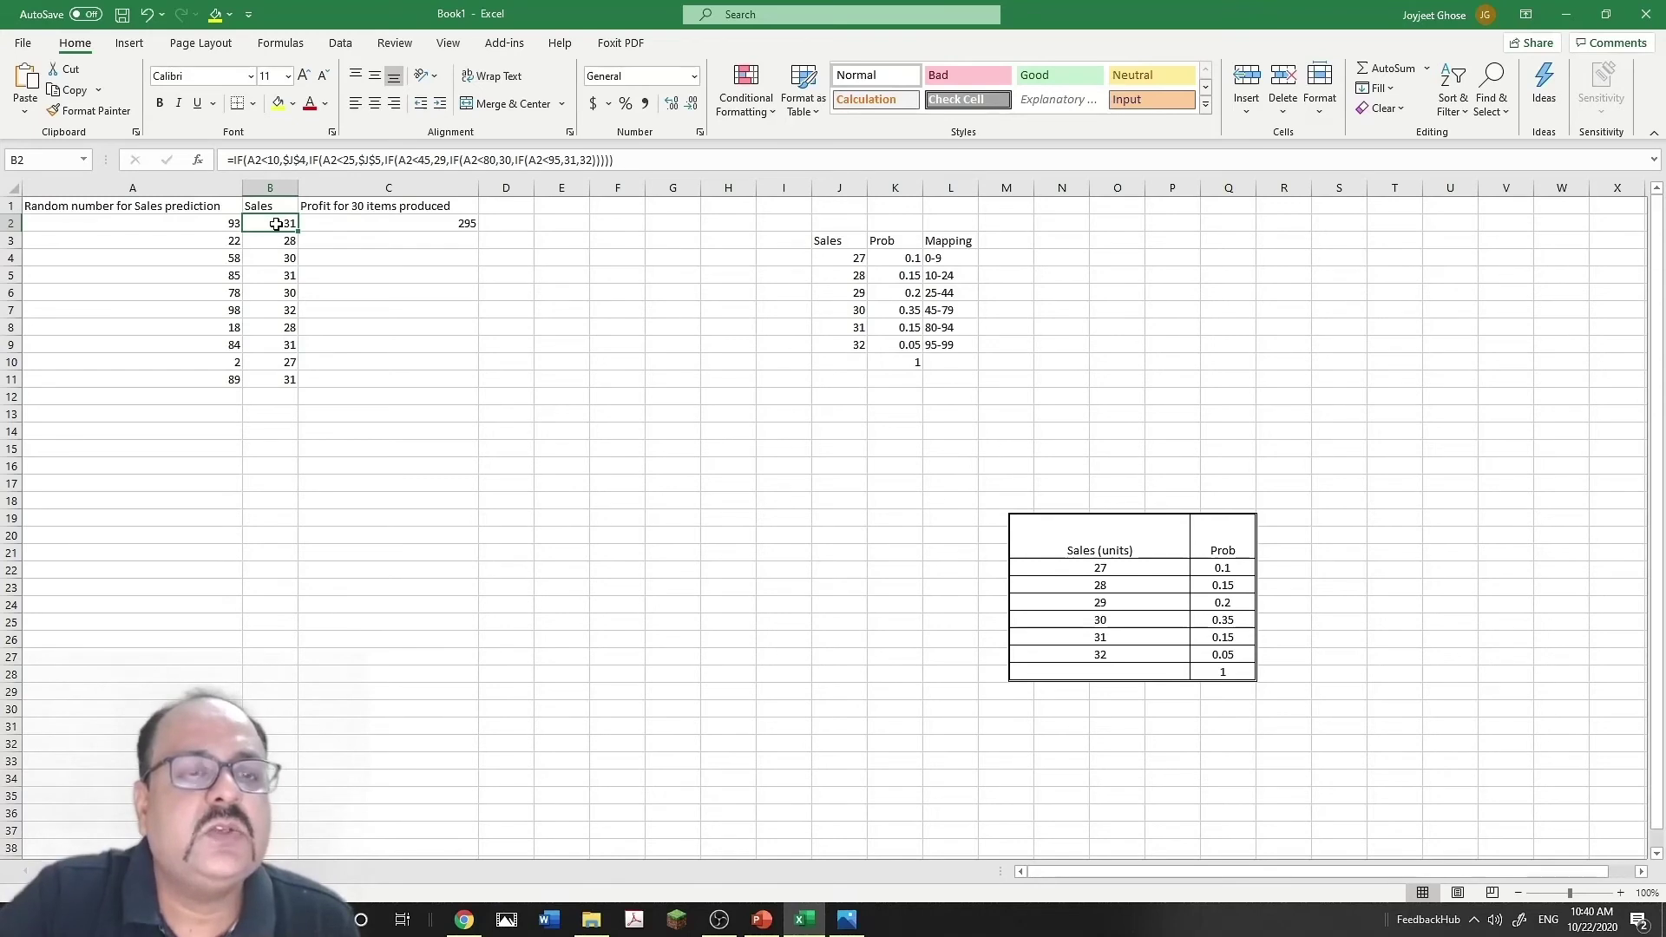
left_click(470, 228)
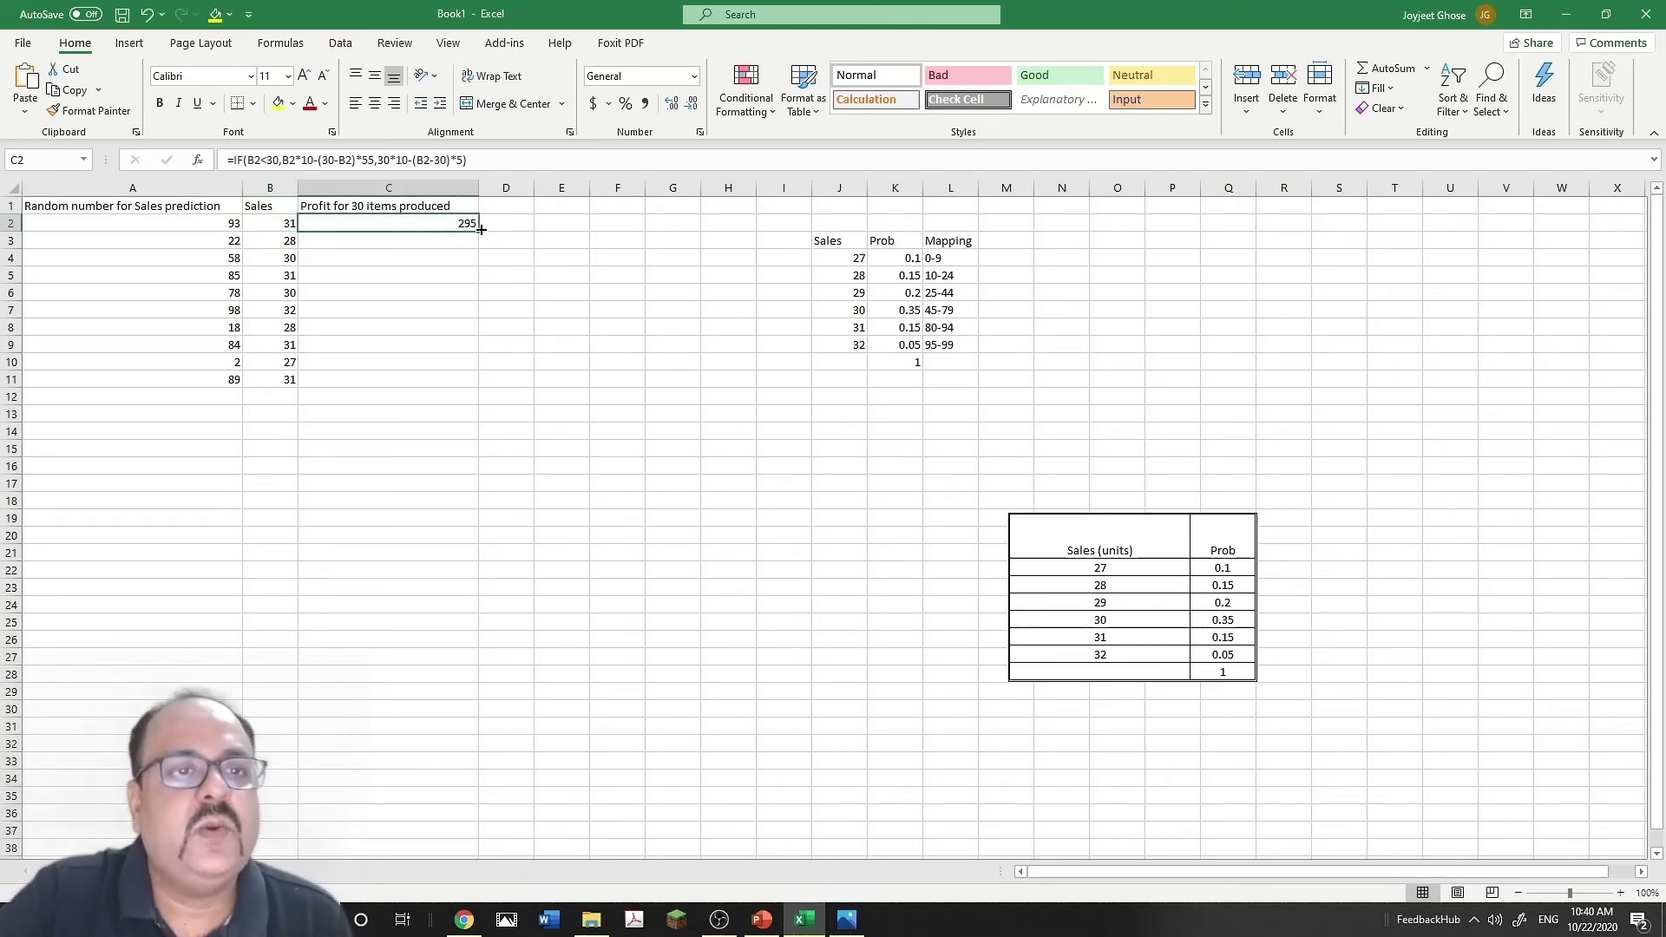
left_click_drag(482, 246, 496, 388)
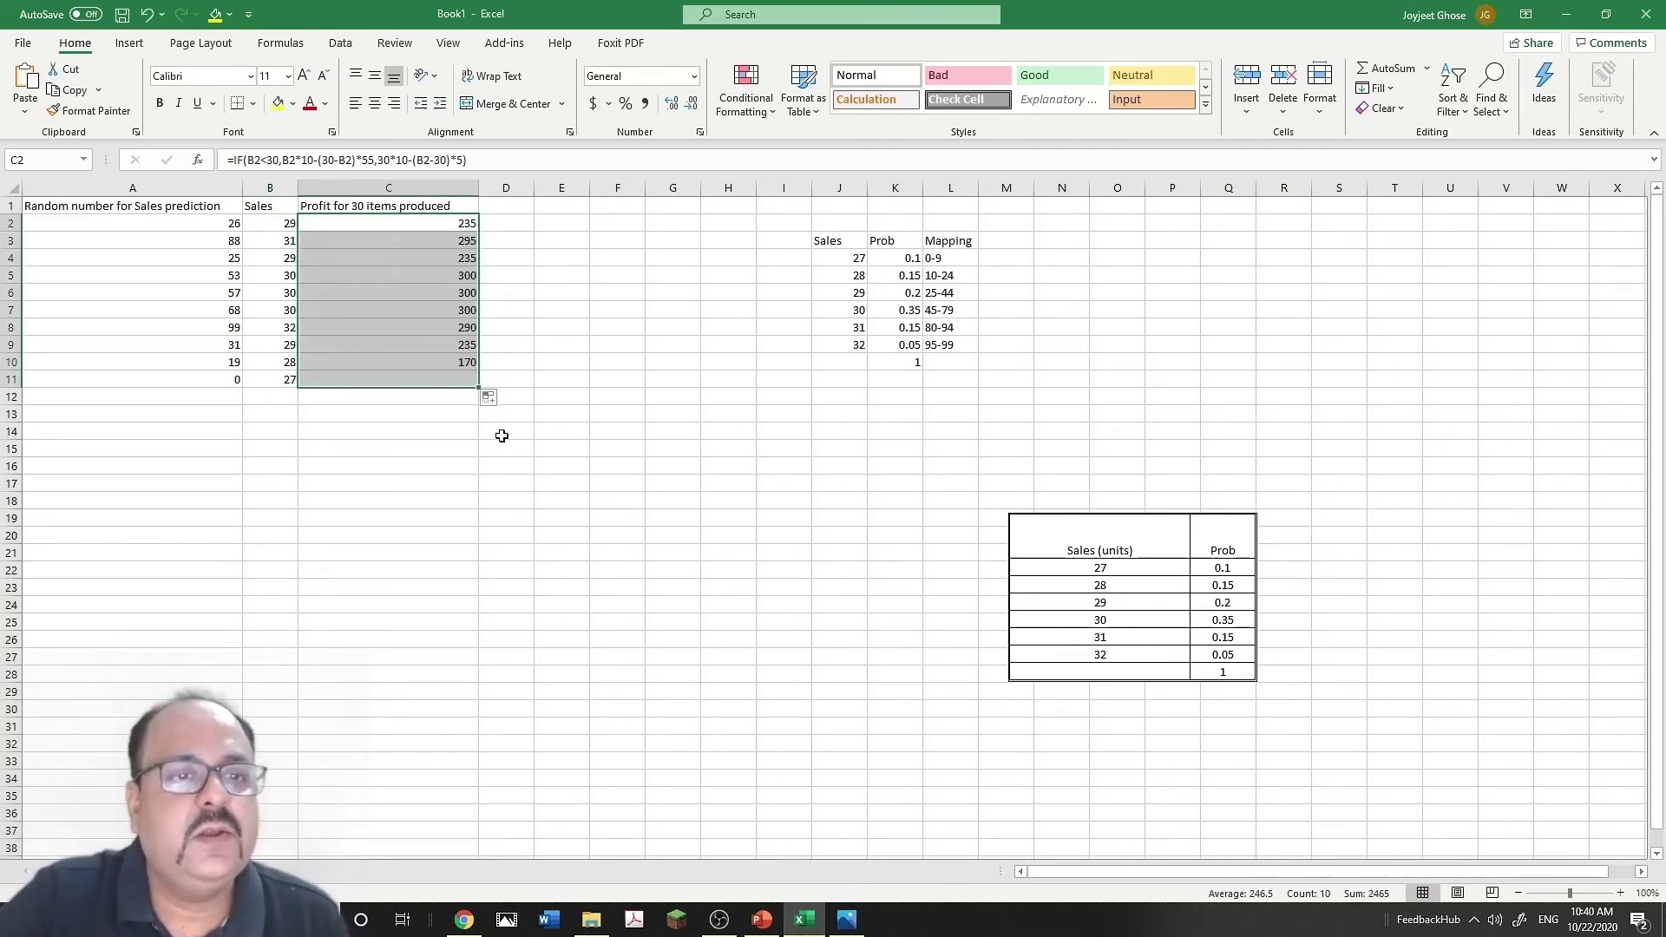
- Calculate the average of the profits C2:C11 in cell C12 with the AVERAGE function
left_click(426, 397)
type("=")
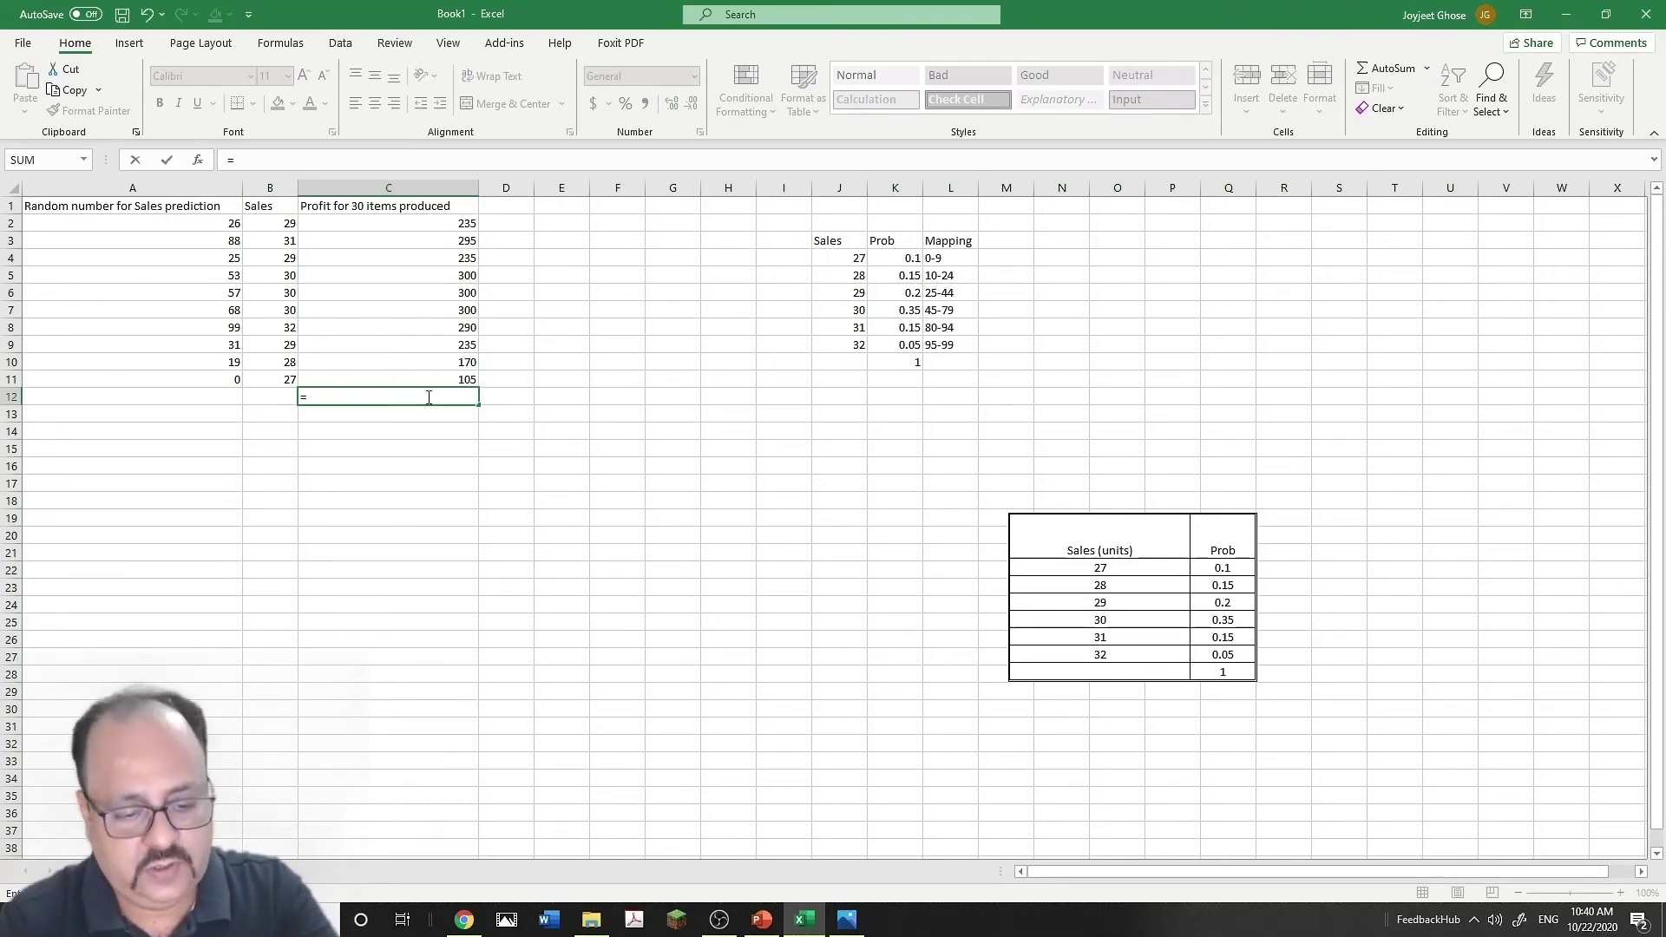
type("aver")
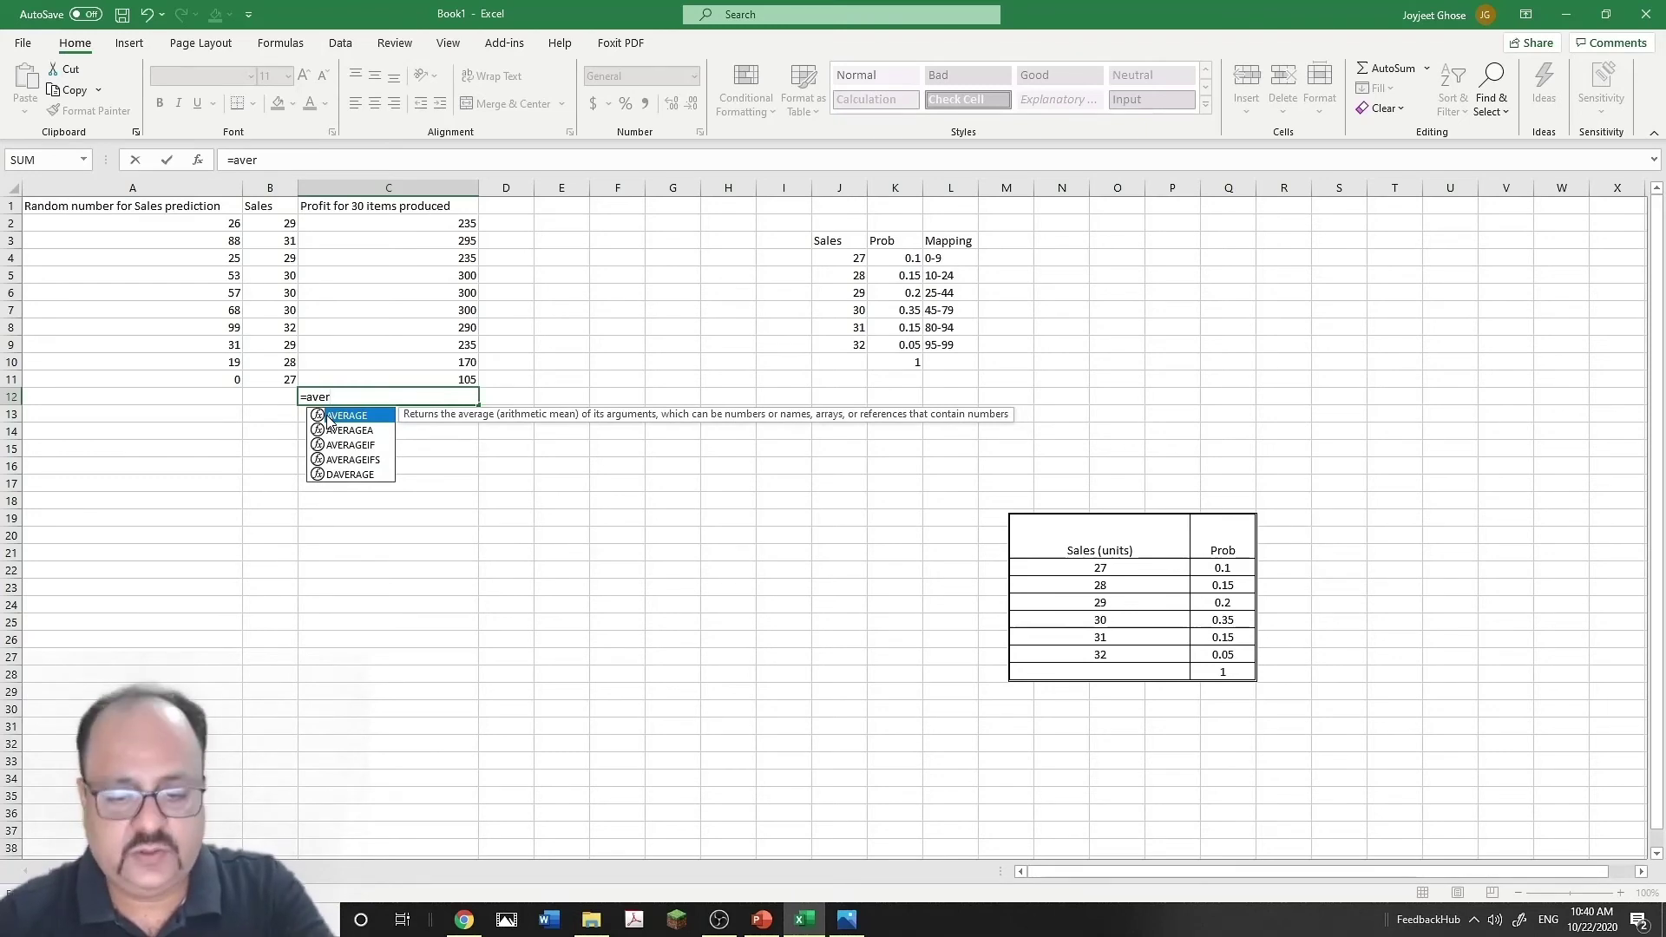
key("BackSpace")
key("BackSpace")
key("BackSpace")
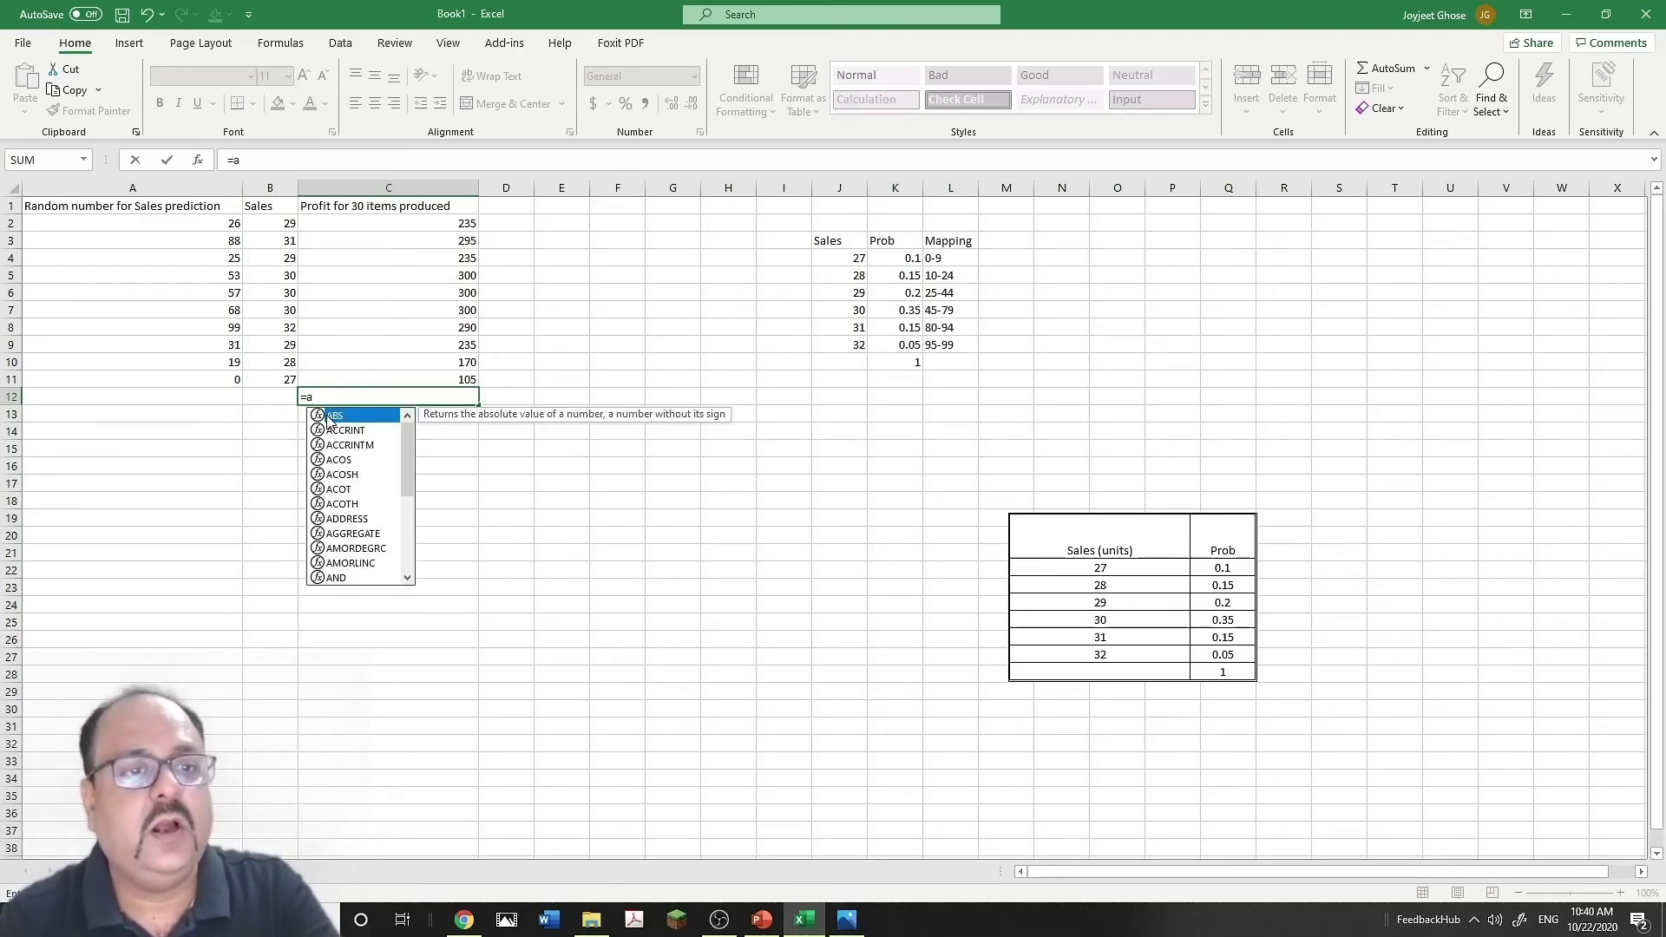
type("vera")
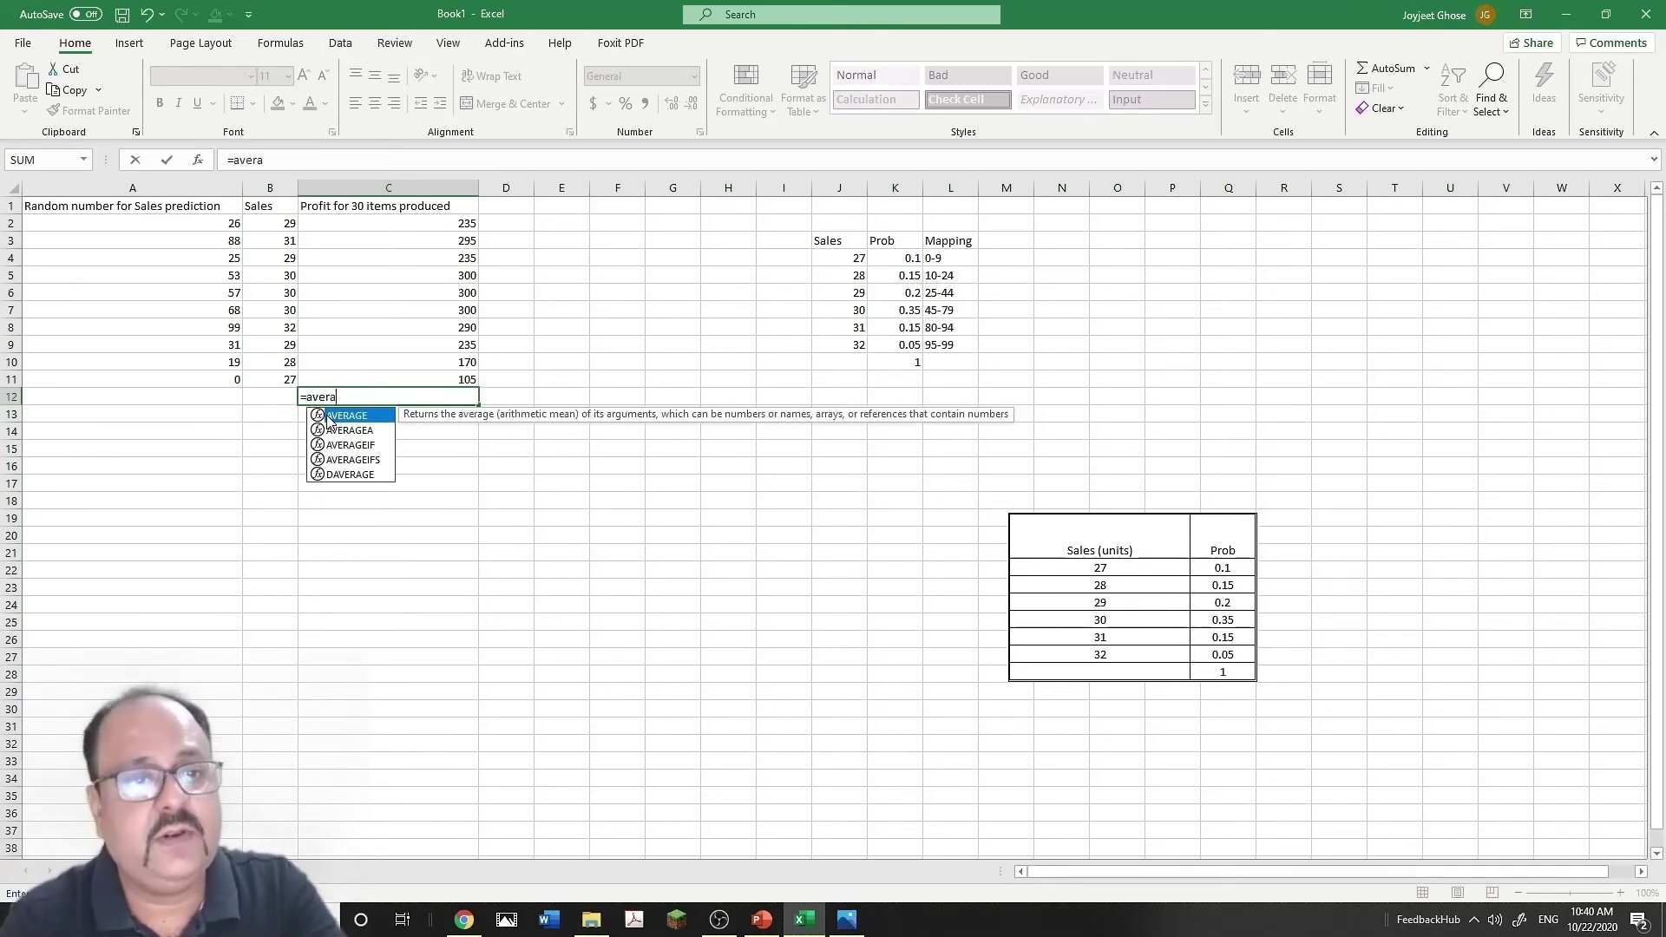
double_click(329, 416)
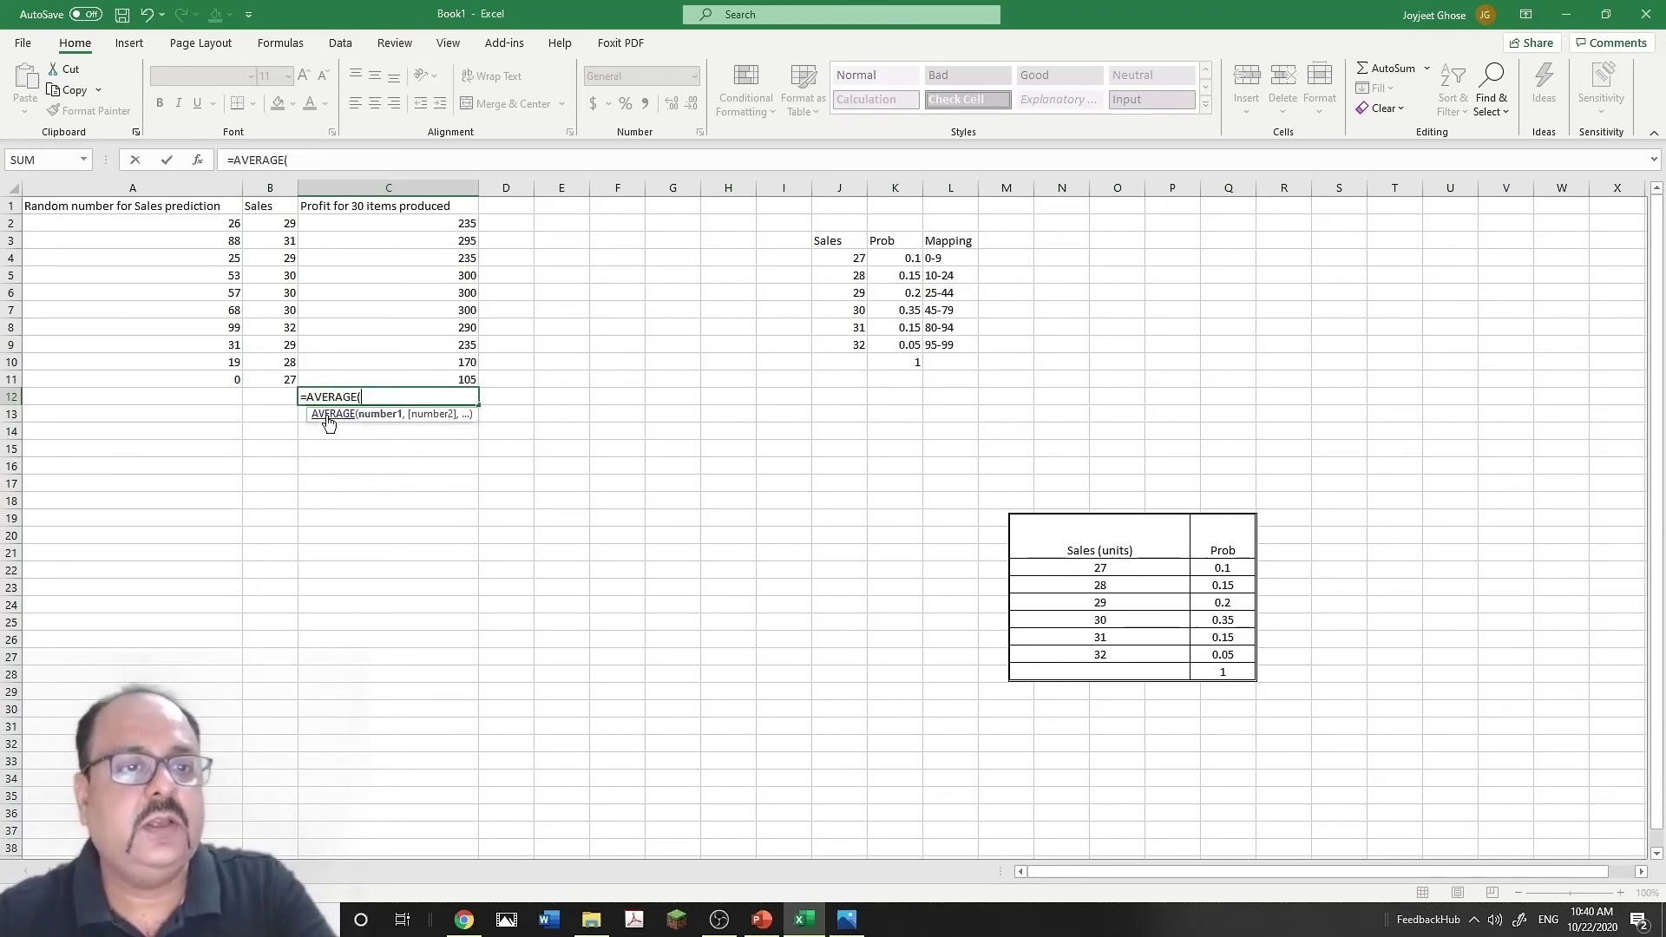
left_click(457, 223)
left_click_drag(453, 276, 457, 373)
key("Return")
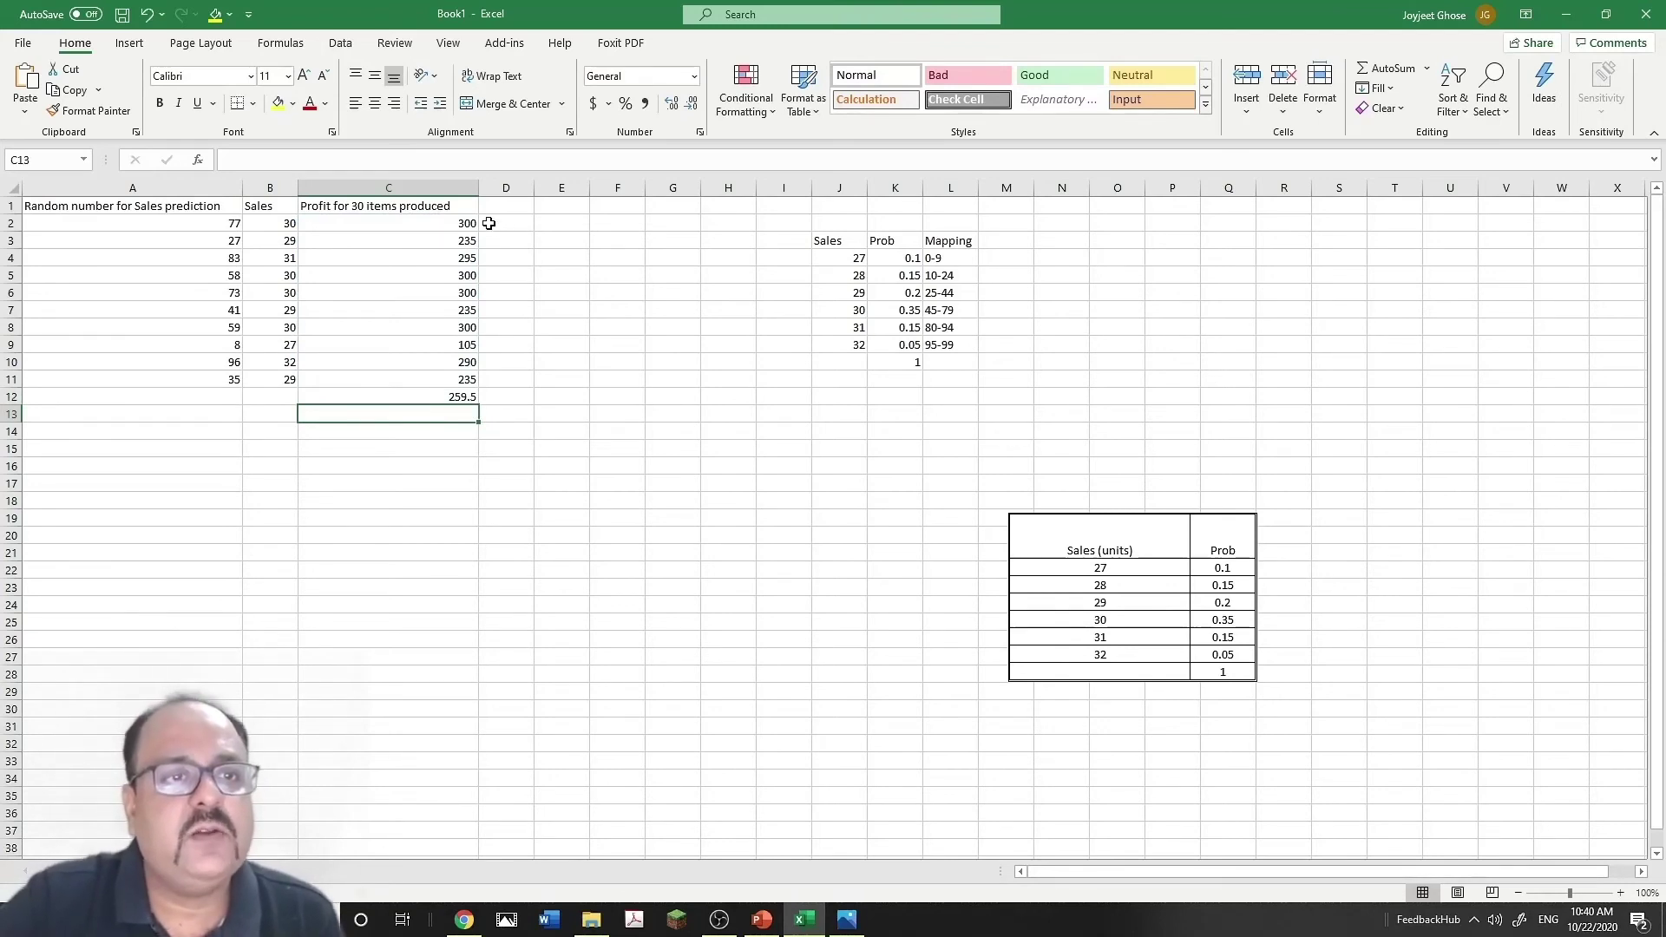
- Copy the profit heading from C1 to D1 and widen column D to fit it
left_click(387, 207)
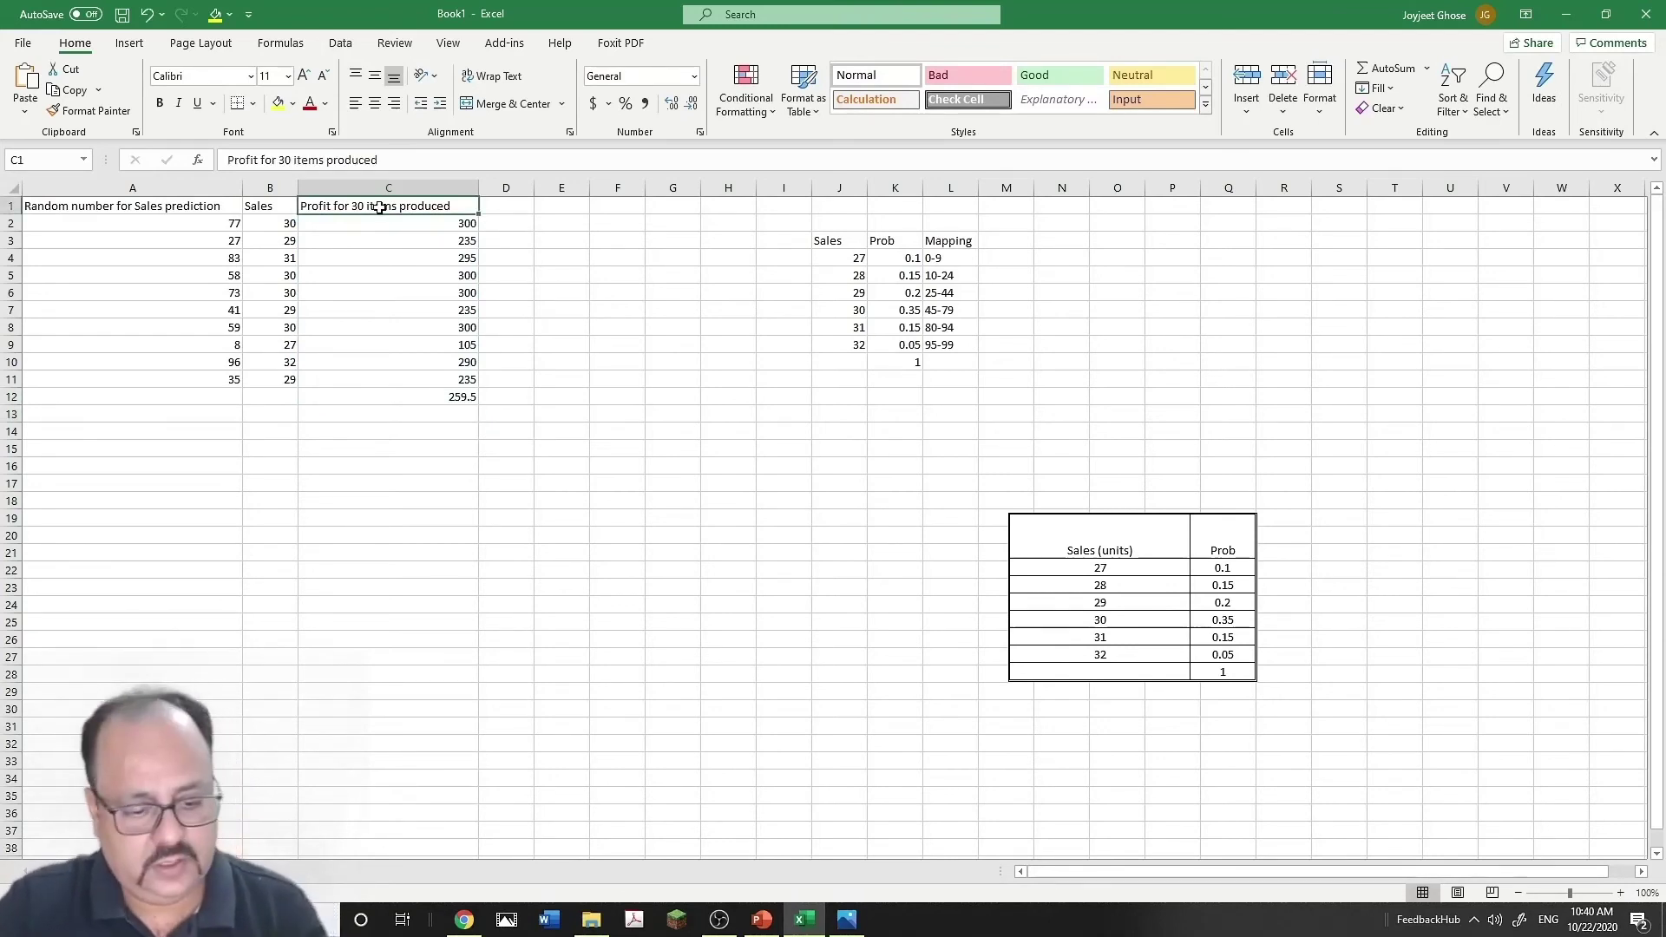
key("ctrl+c")
left_click(507, 205)
key("ctrl+v")
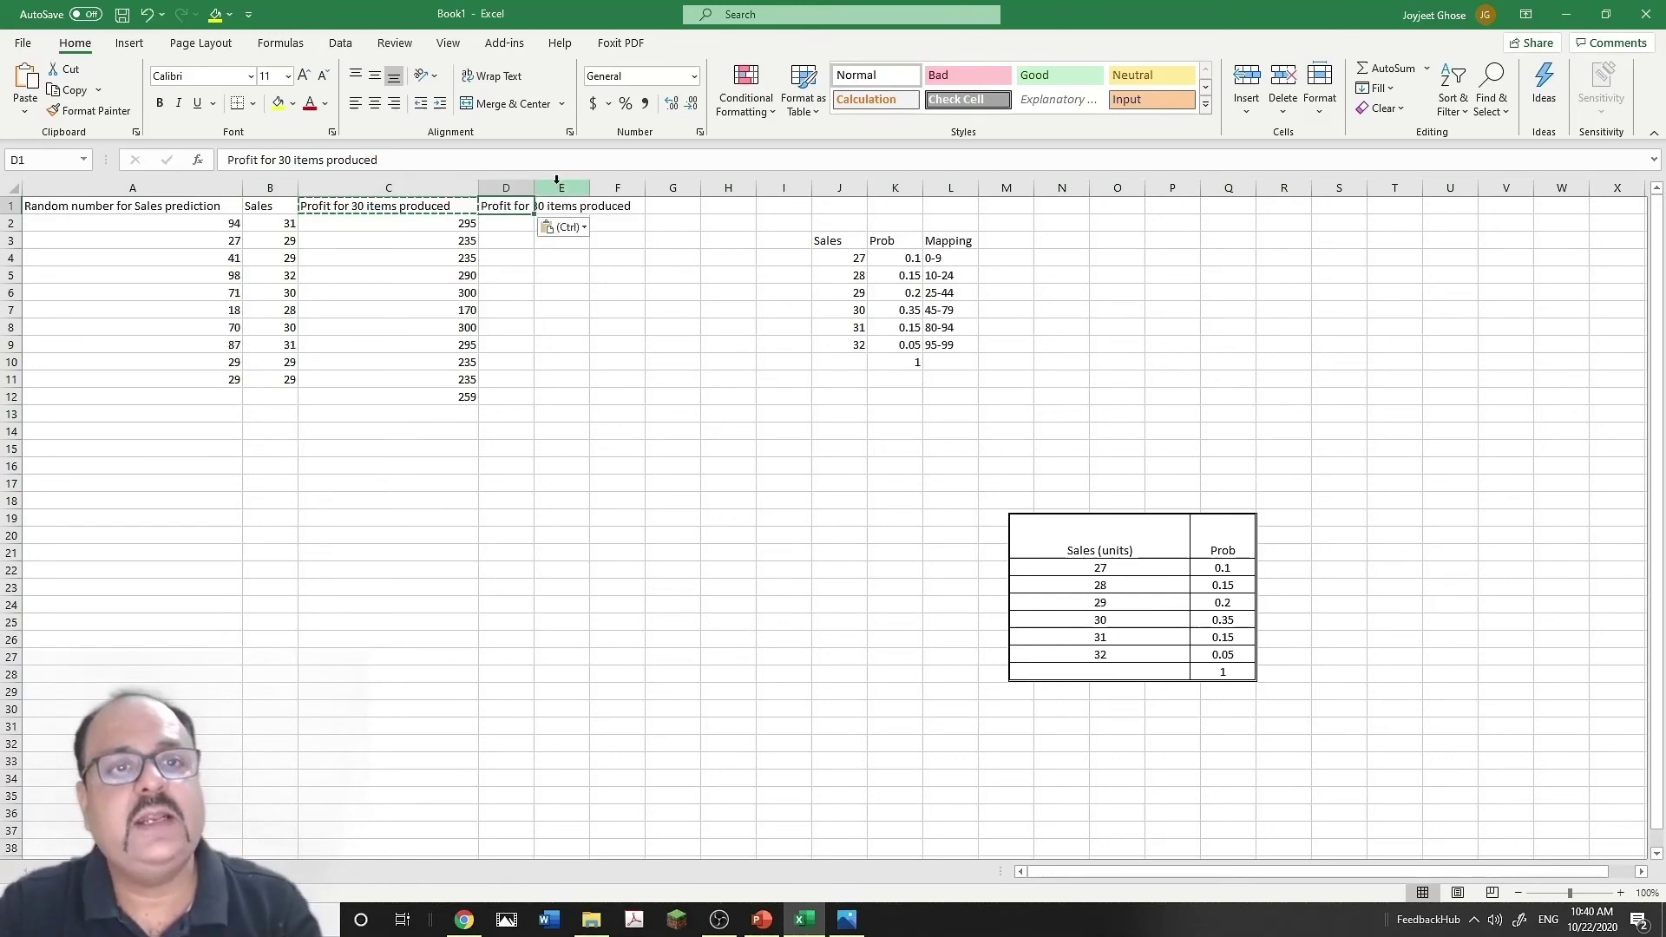
left_click_drag(537, 184, 707, 184)
- Change the D1 heading to "Profit for 29 items produced"
double_click(535, 205)
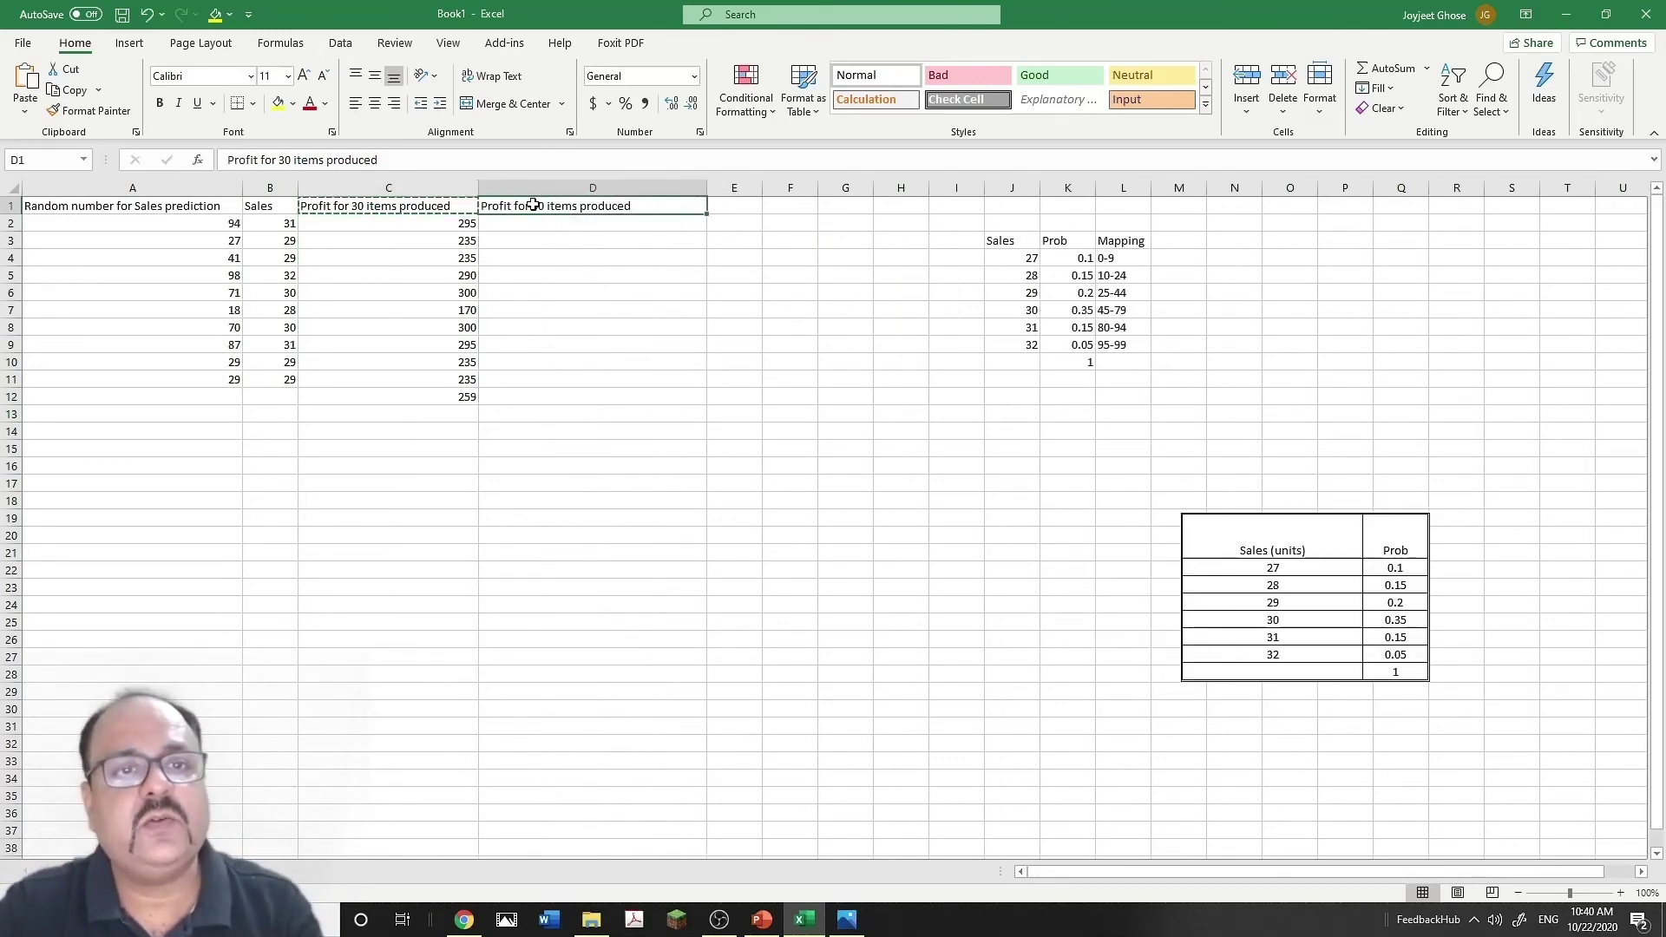
double_click(537, 205)
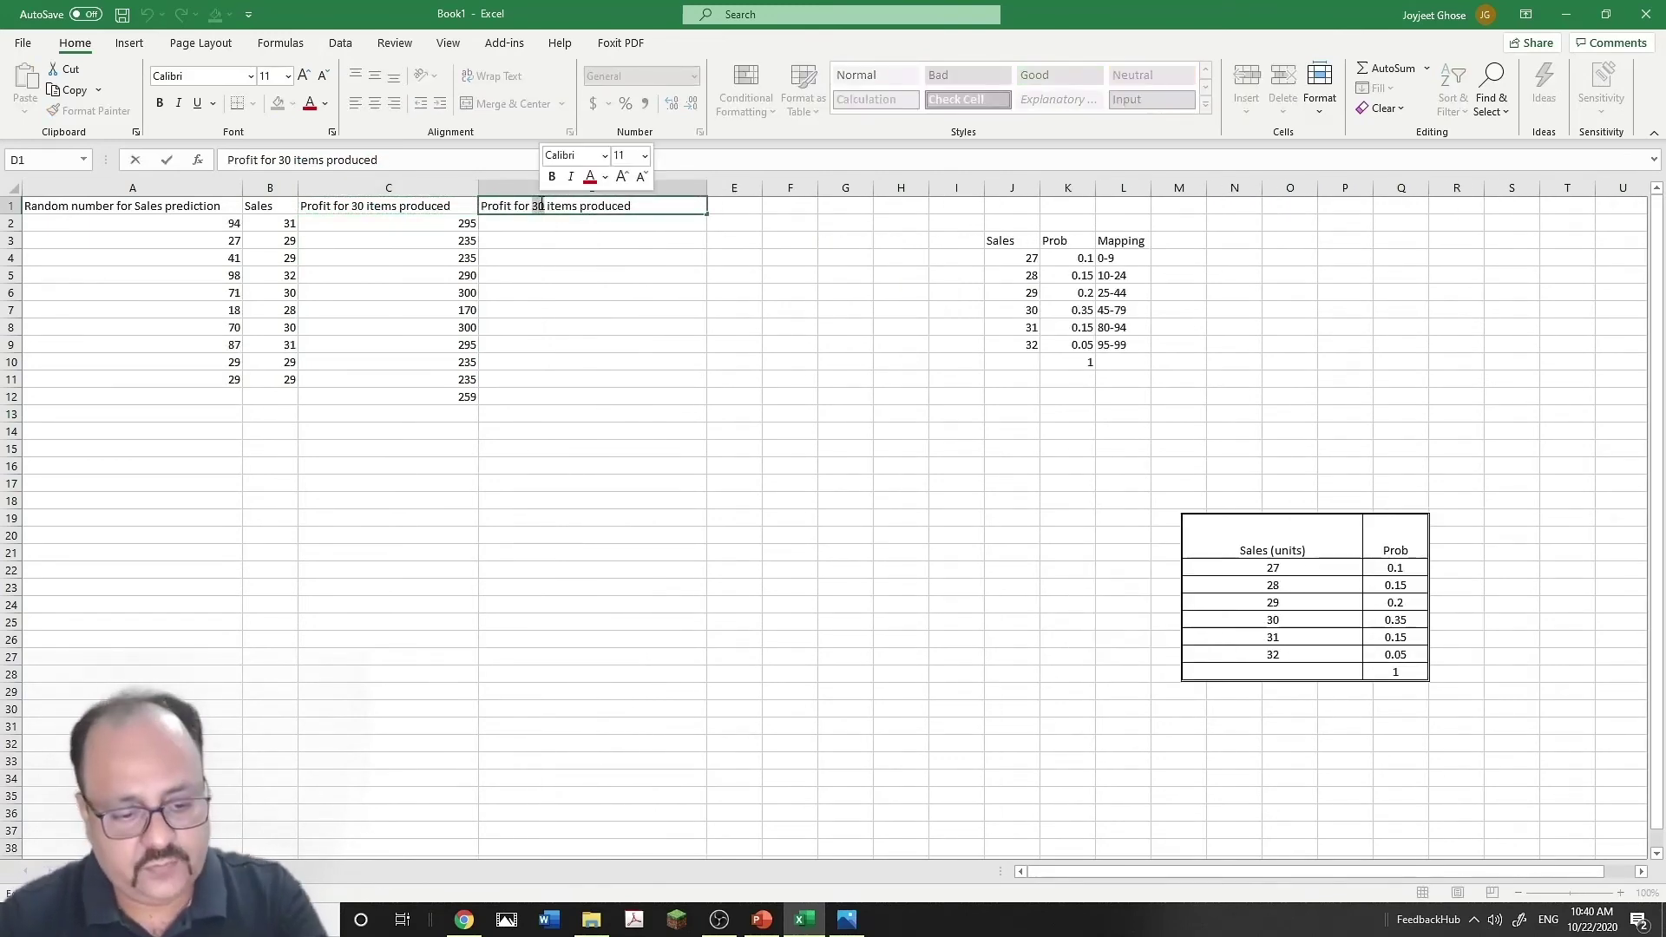
type("29")
key("Return")
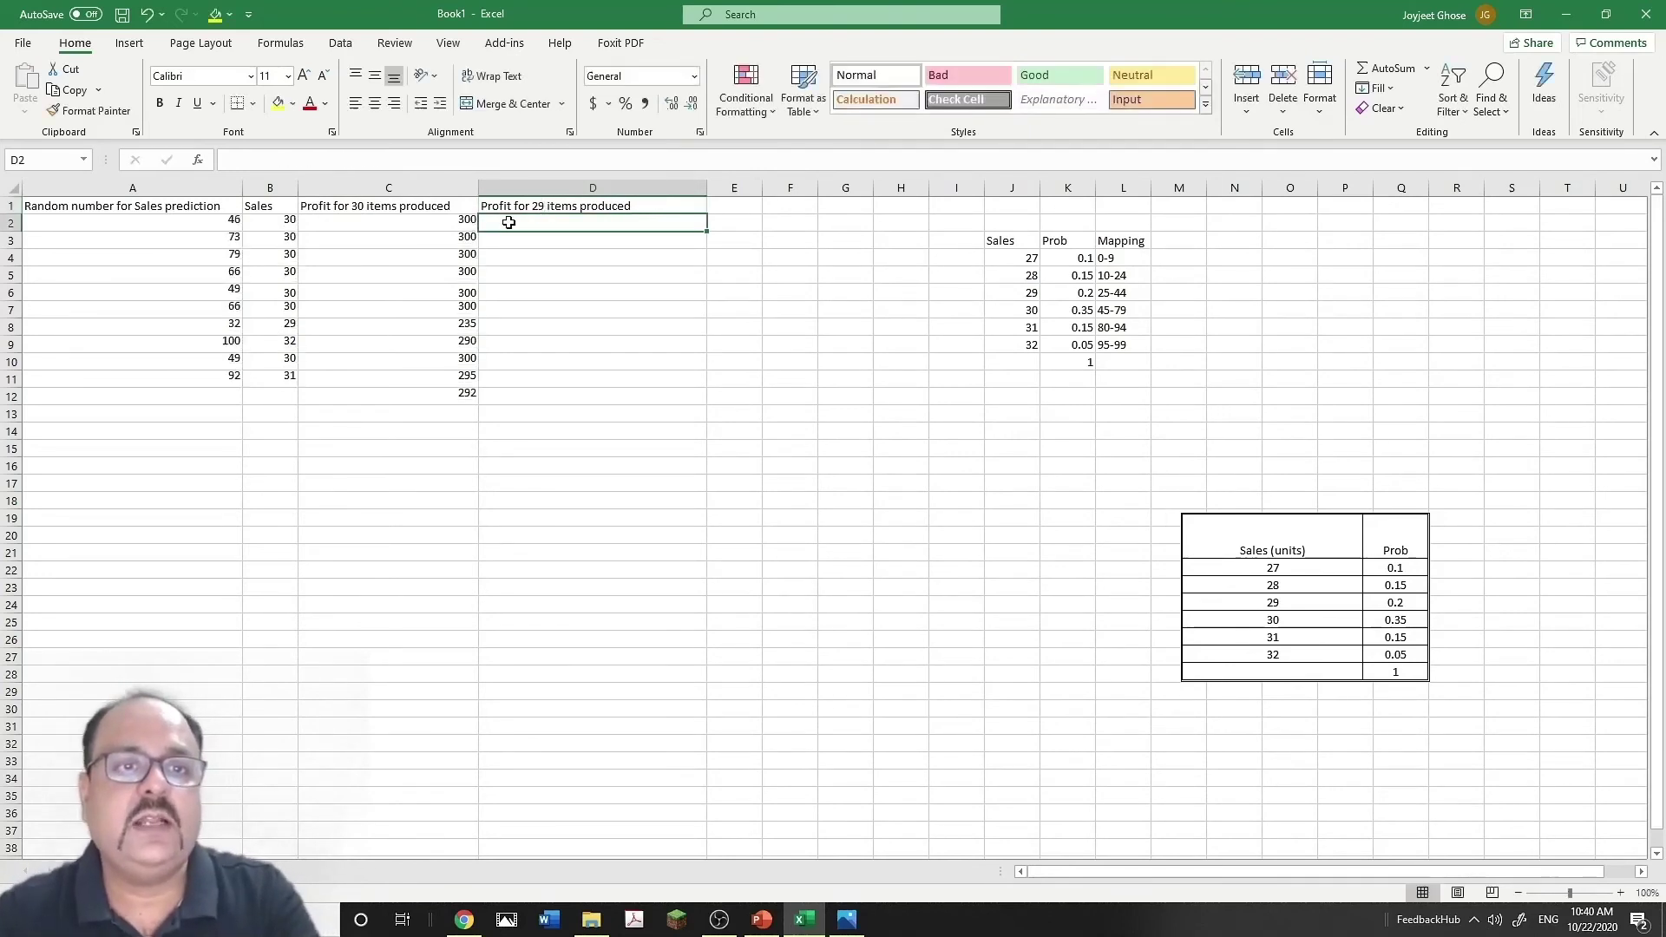
- Copy the C2 profit formula across into D2
left_click(457, 222)
left_click_drag(478, 231, 685, 236)
left_click(532, 221)
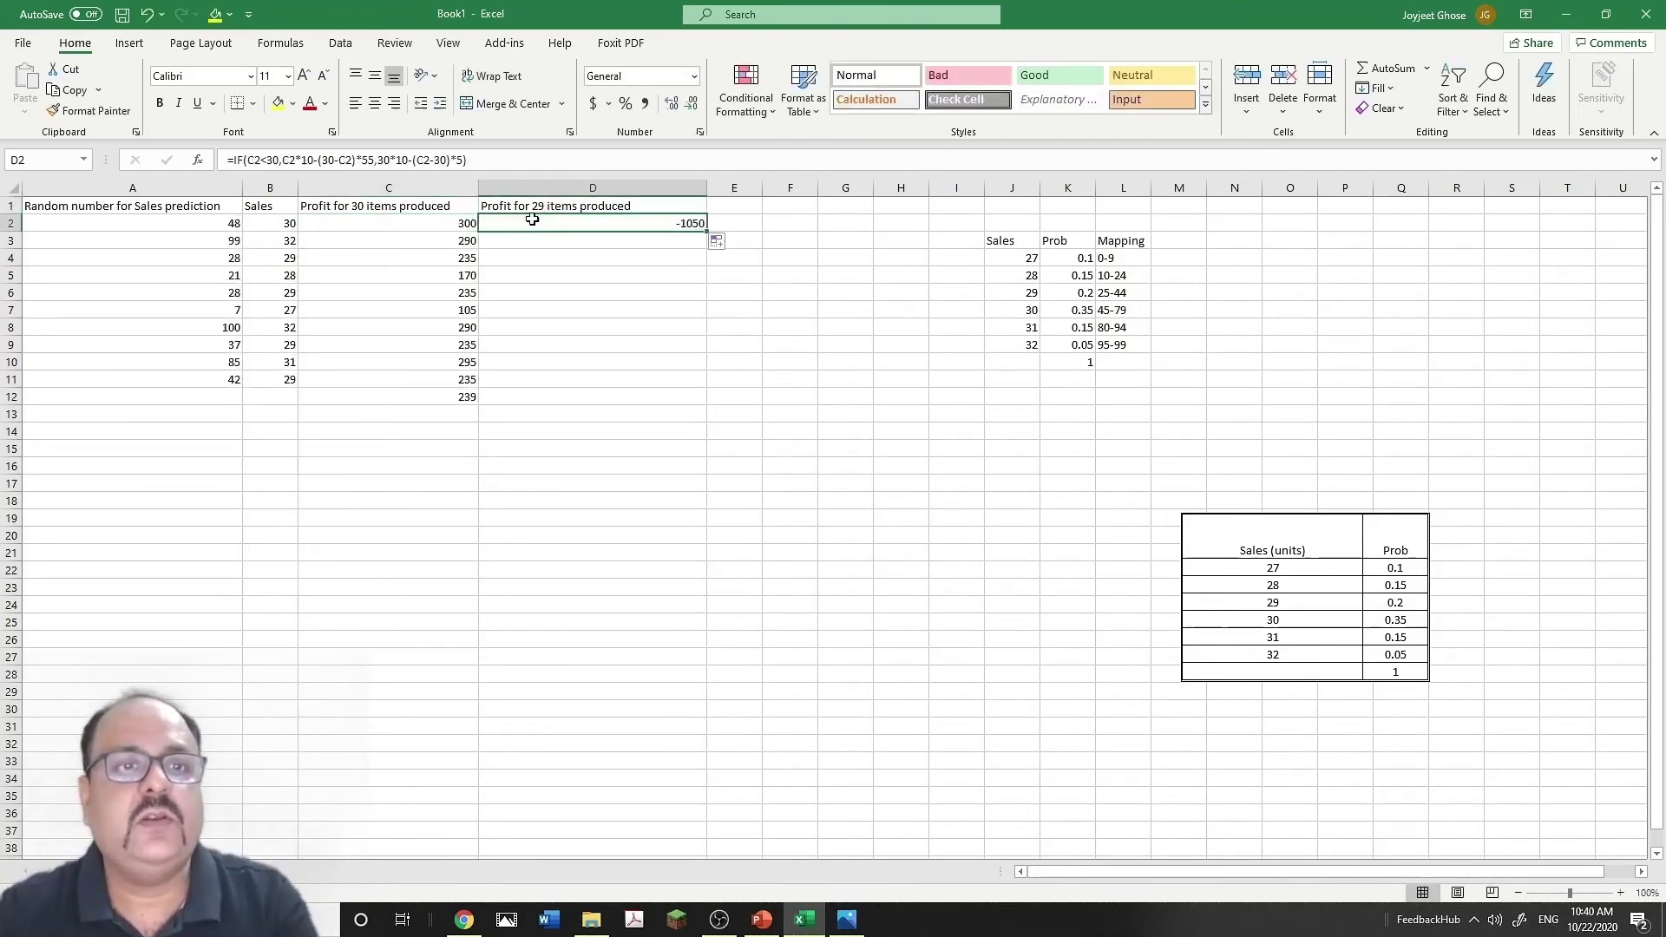
- Replace all four C2 references in the D2 formula with B2
left_click(247, 163)
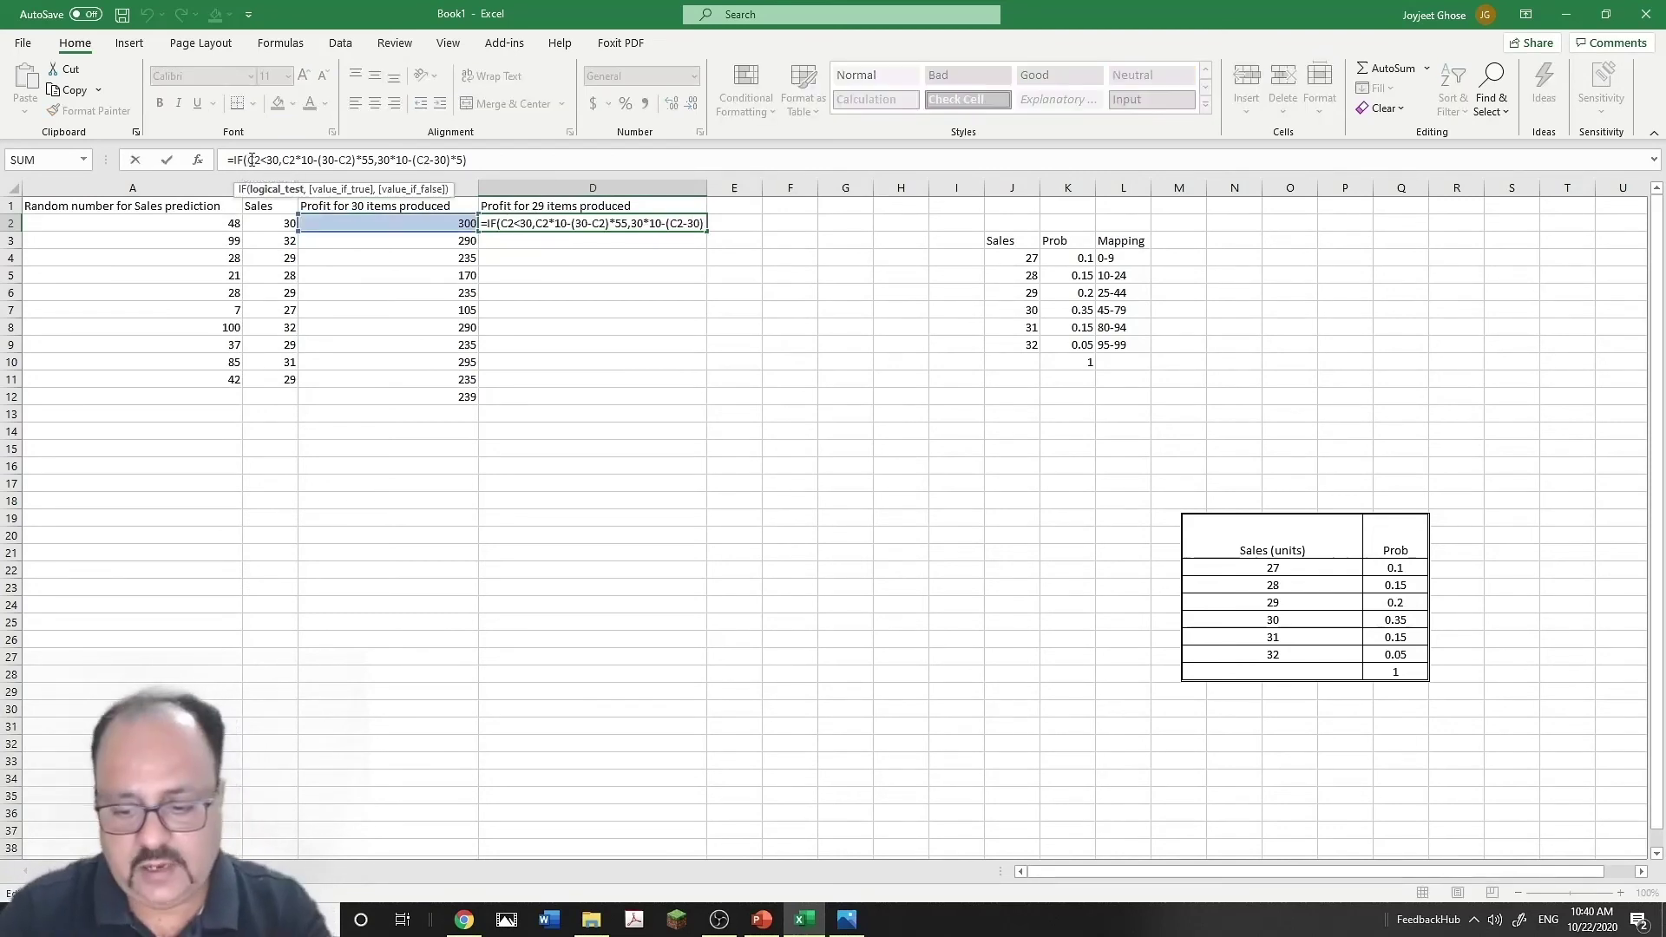
key("Delete")
type("b")
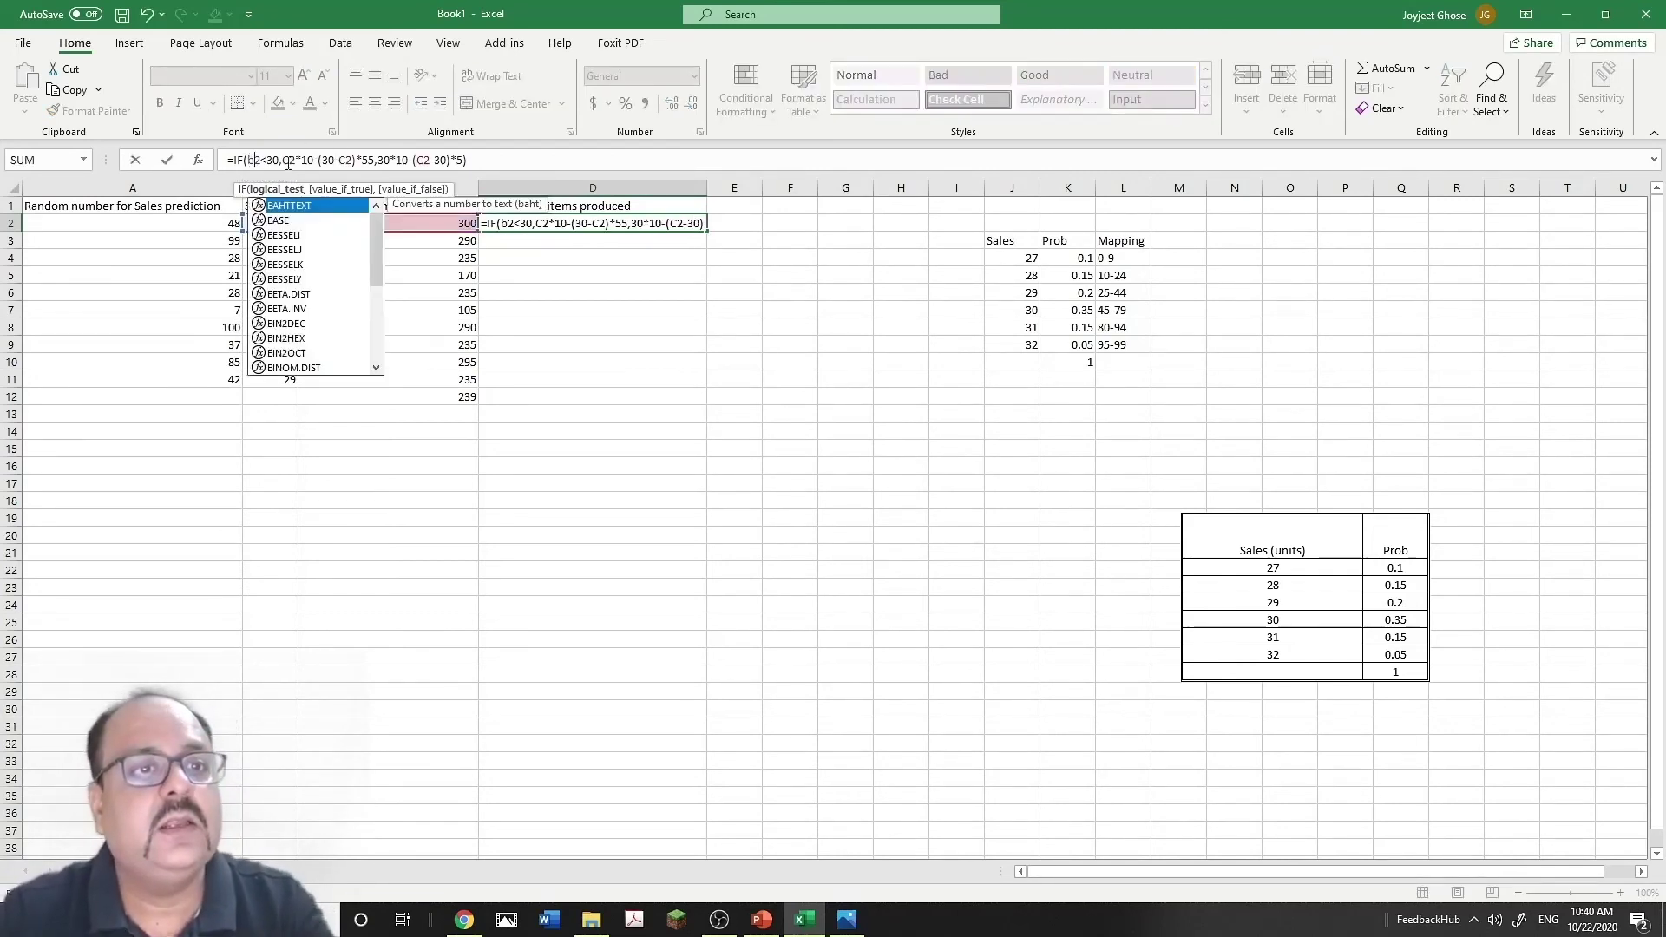
left_click(286, 160)
key("Delete")
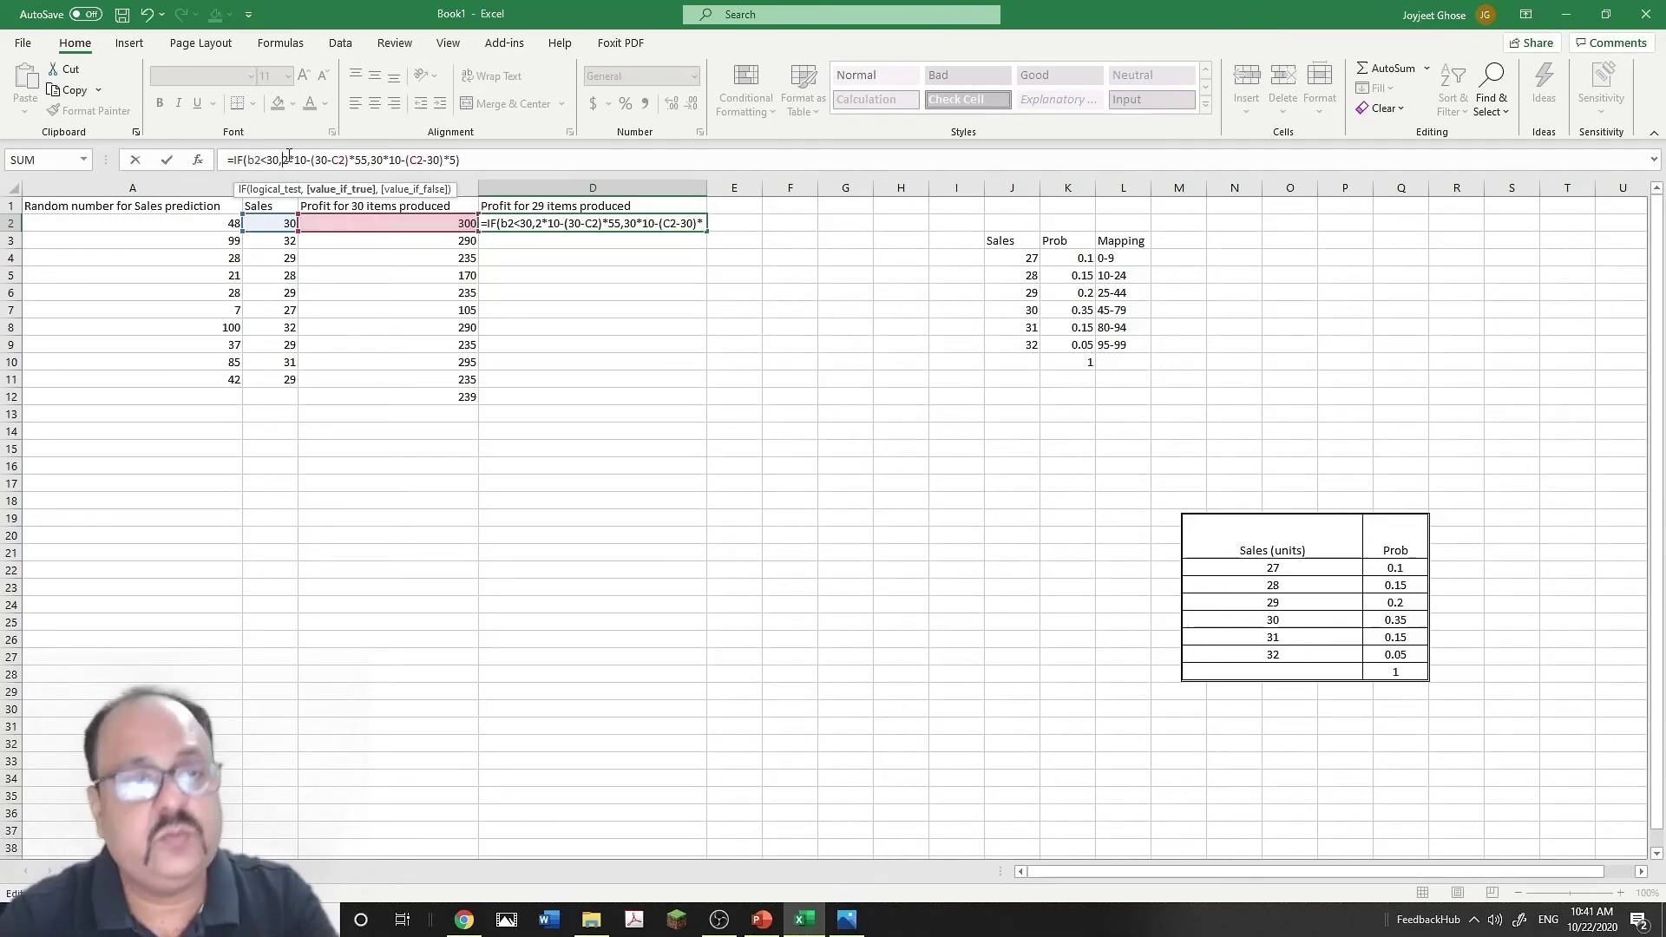
type("b")
left_click(346, 163)
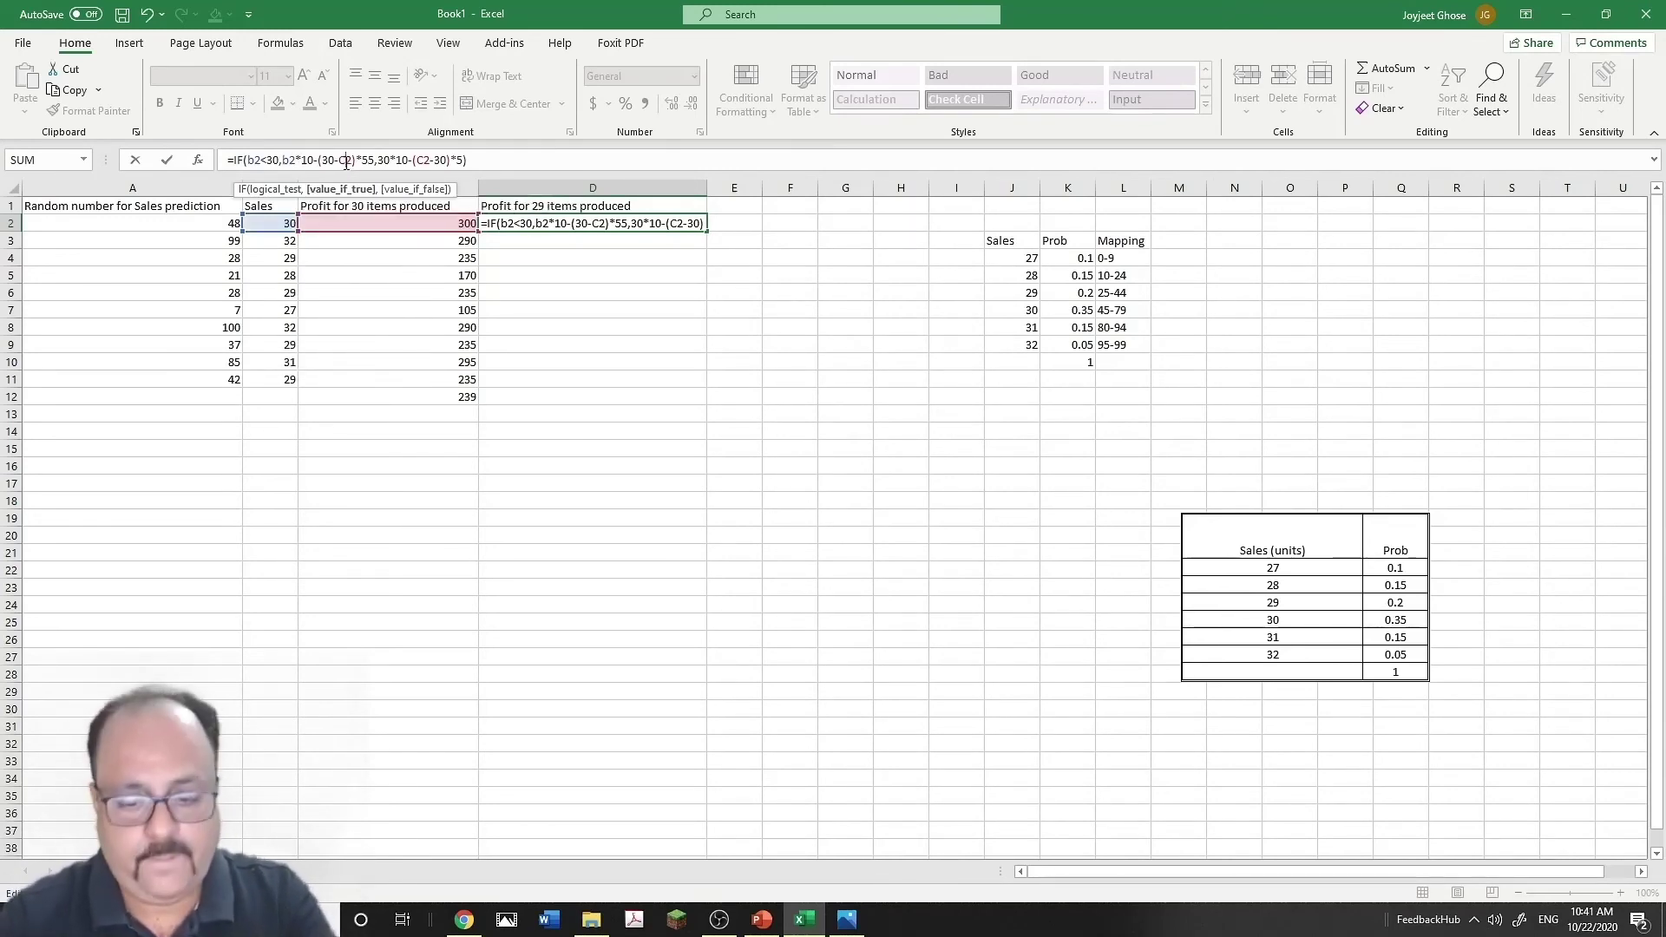
key("BackSpace")
type("b")
left_click(425, 160)
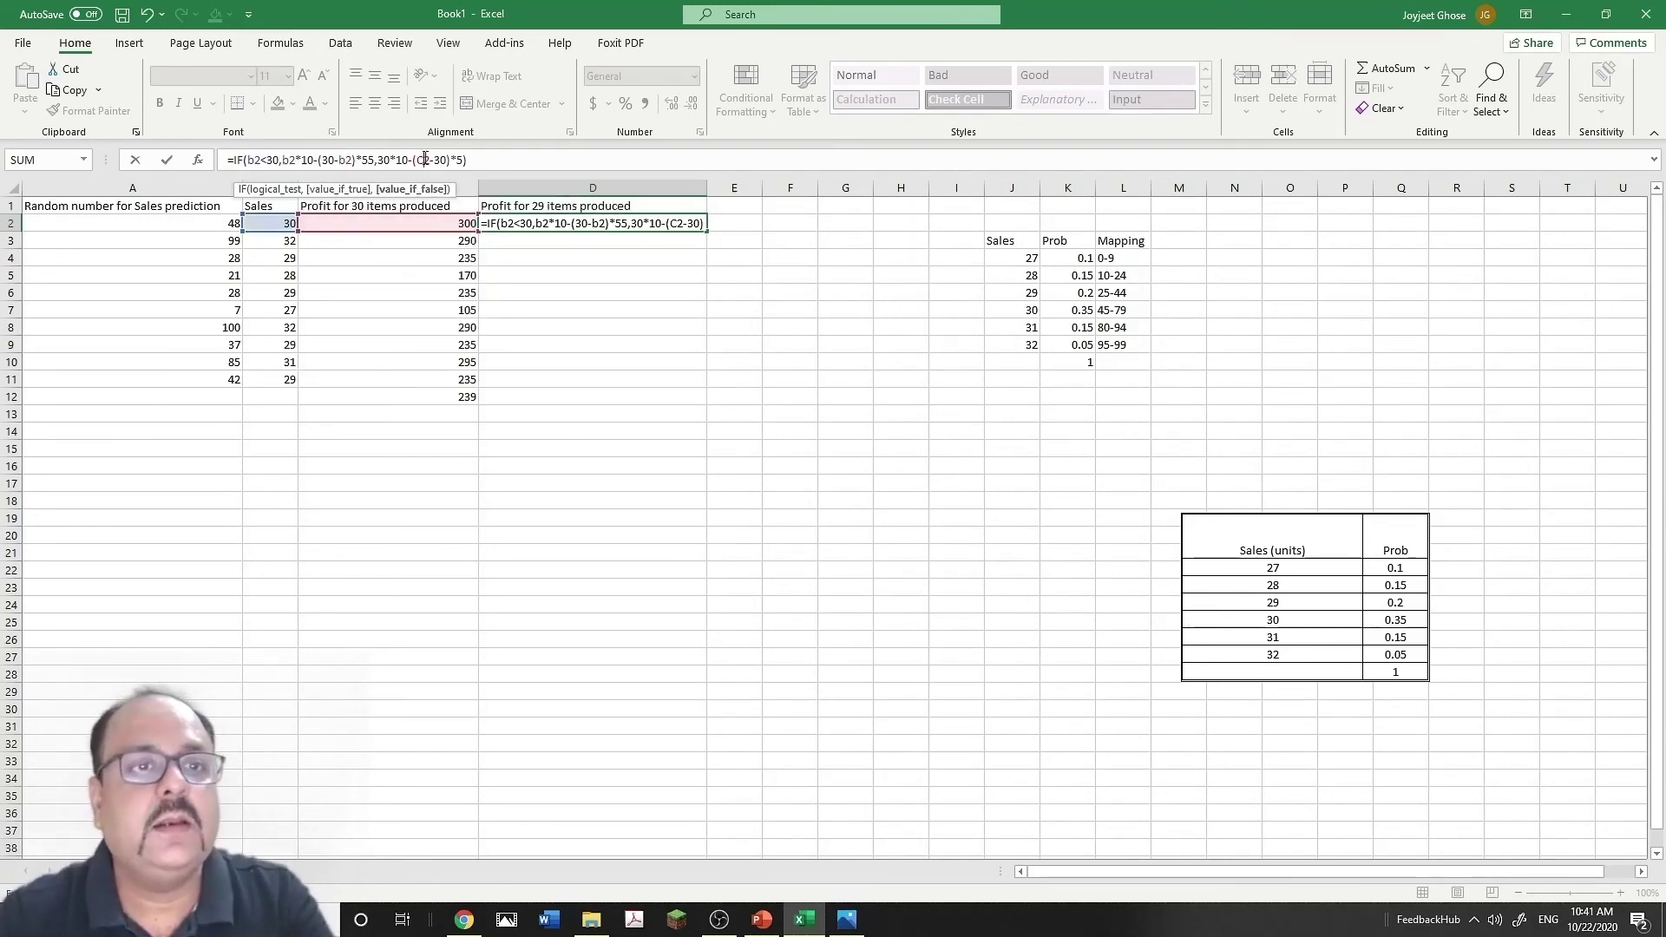
key("Delete")
type("b")
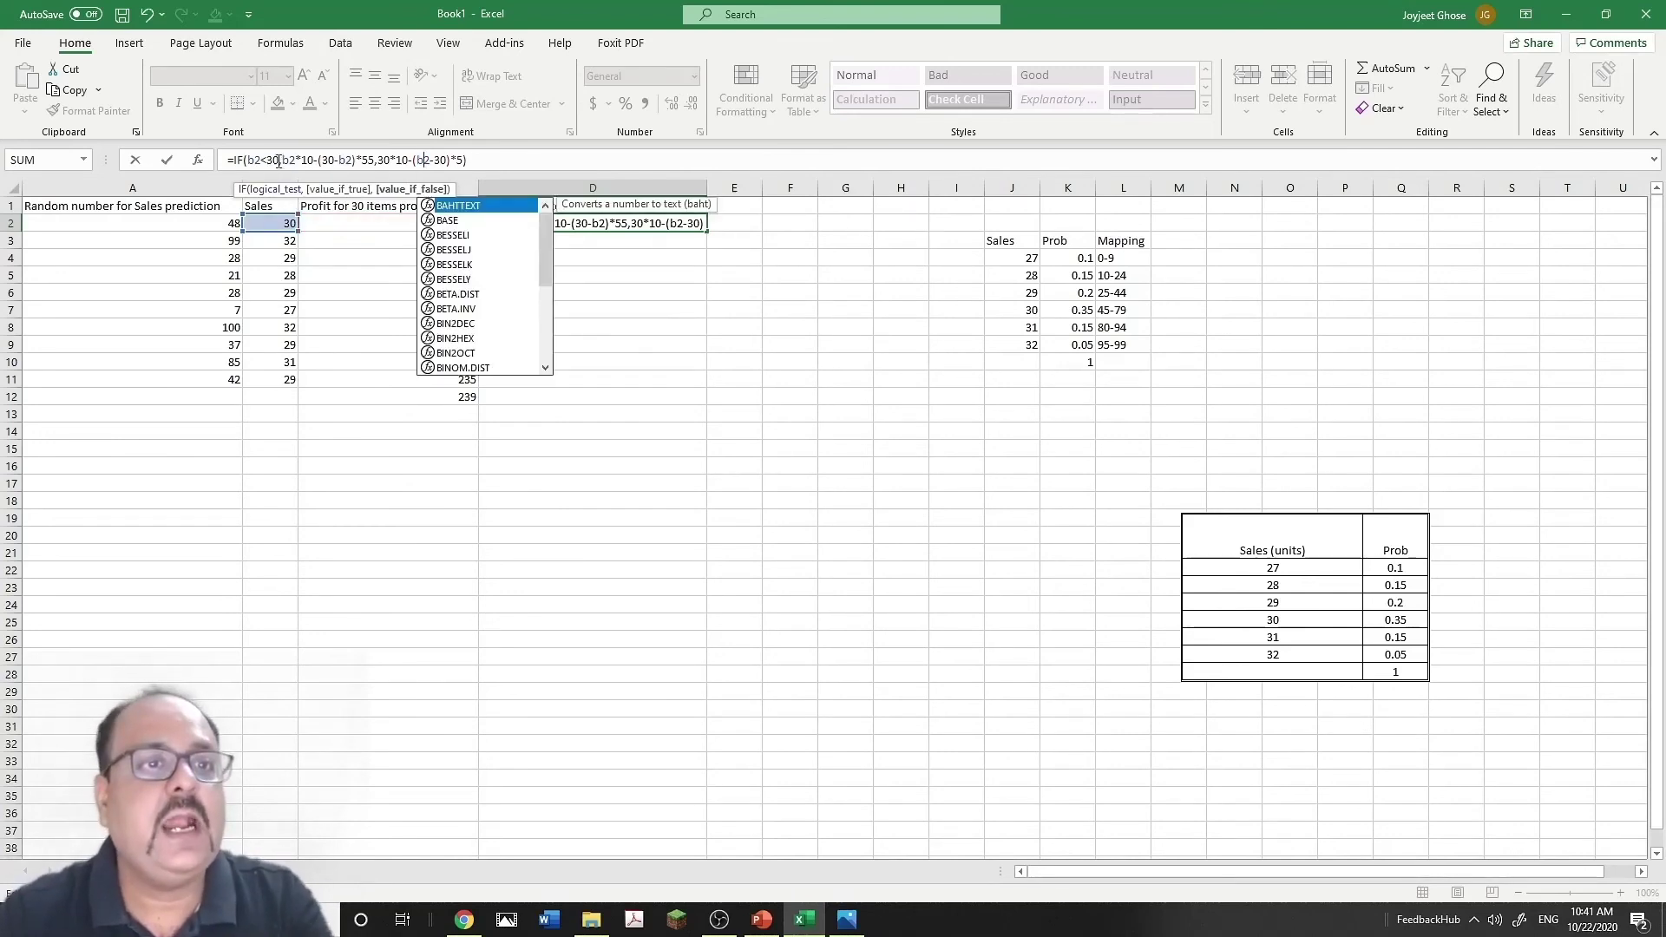
- Replace 30 with 29 in the logical test and the value-if-true part of the D2 profit formula
left_click(275, 161)
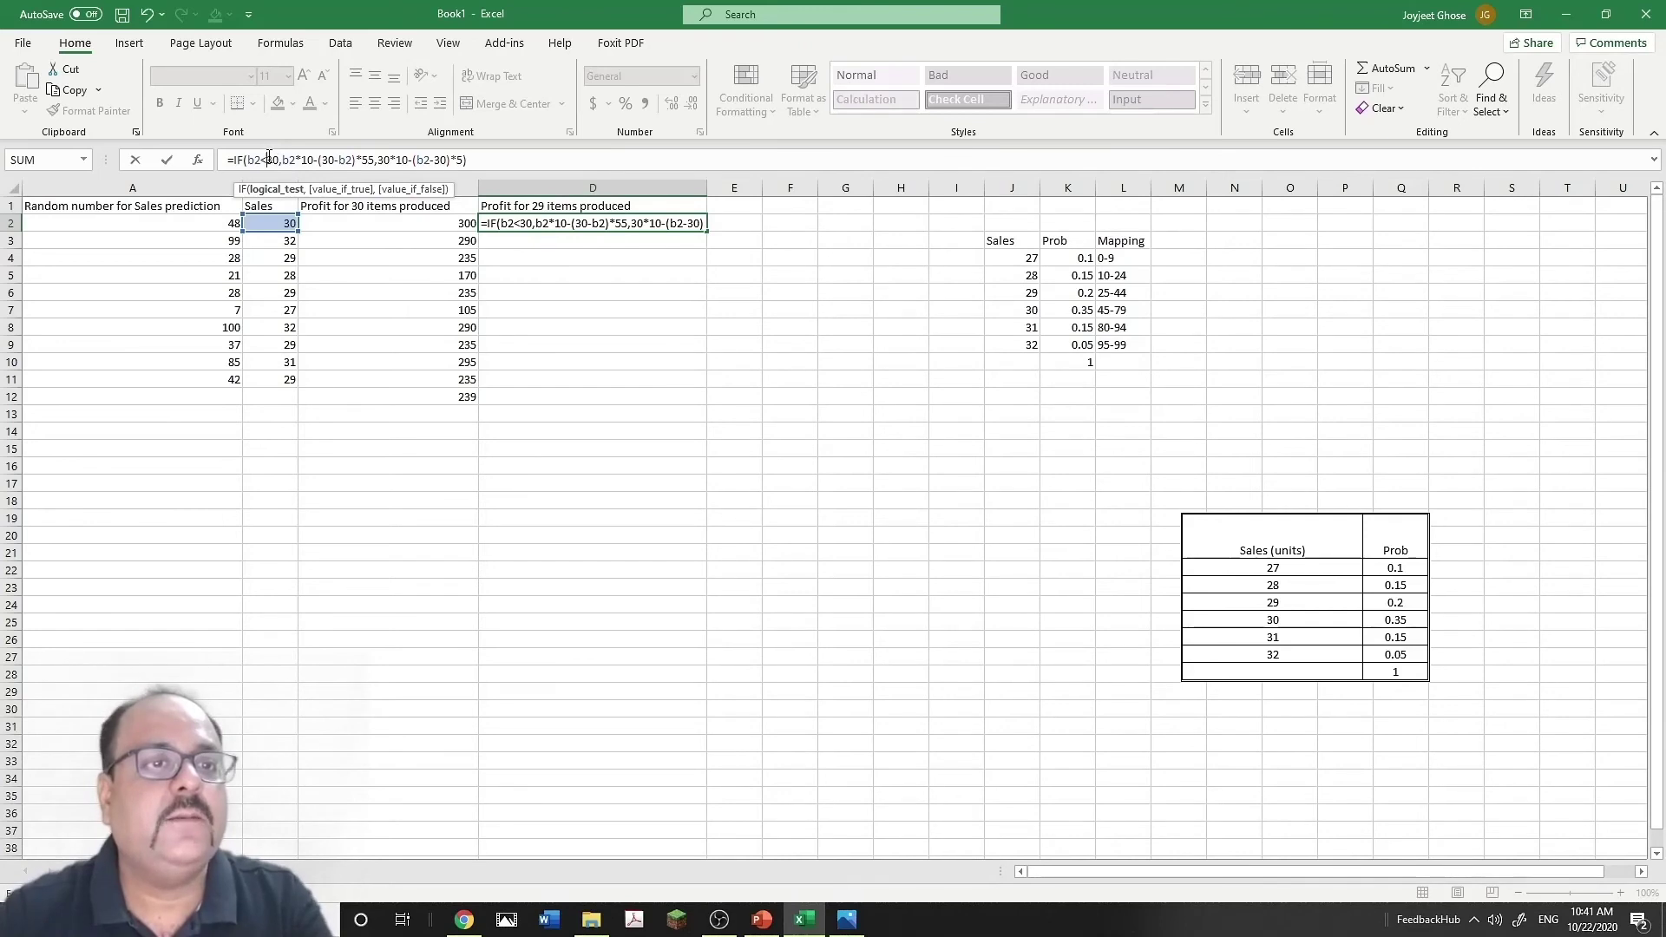
key("Delete")
key("Delete")
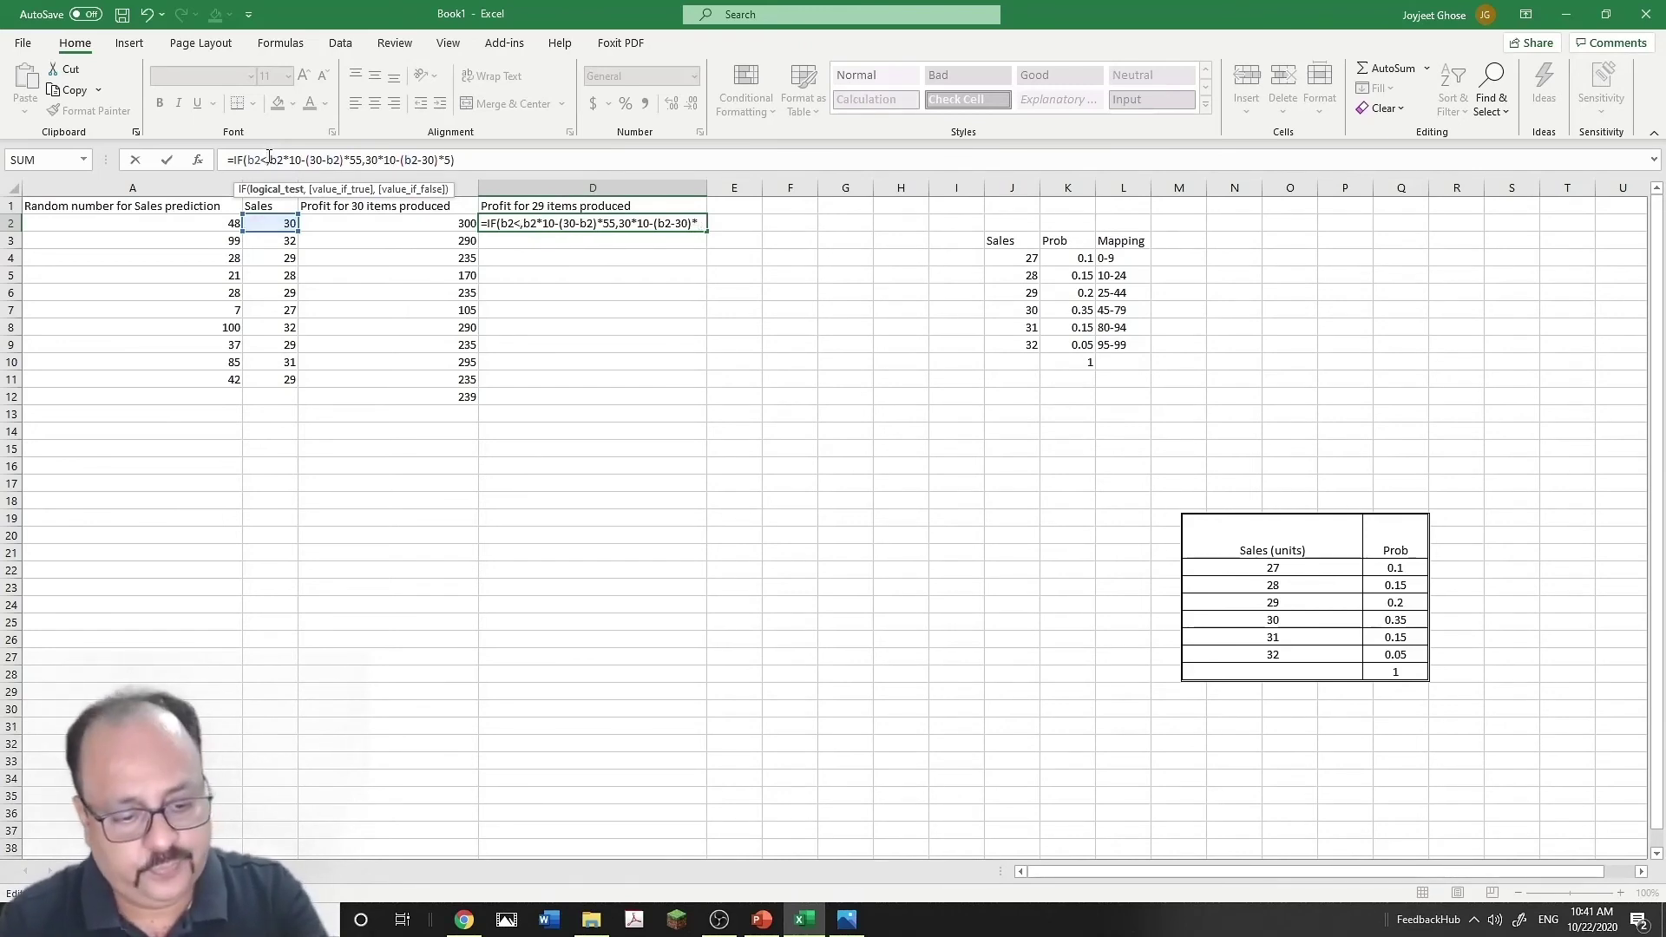
type("29")
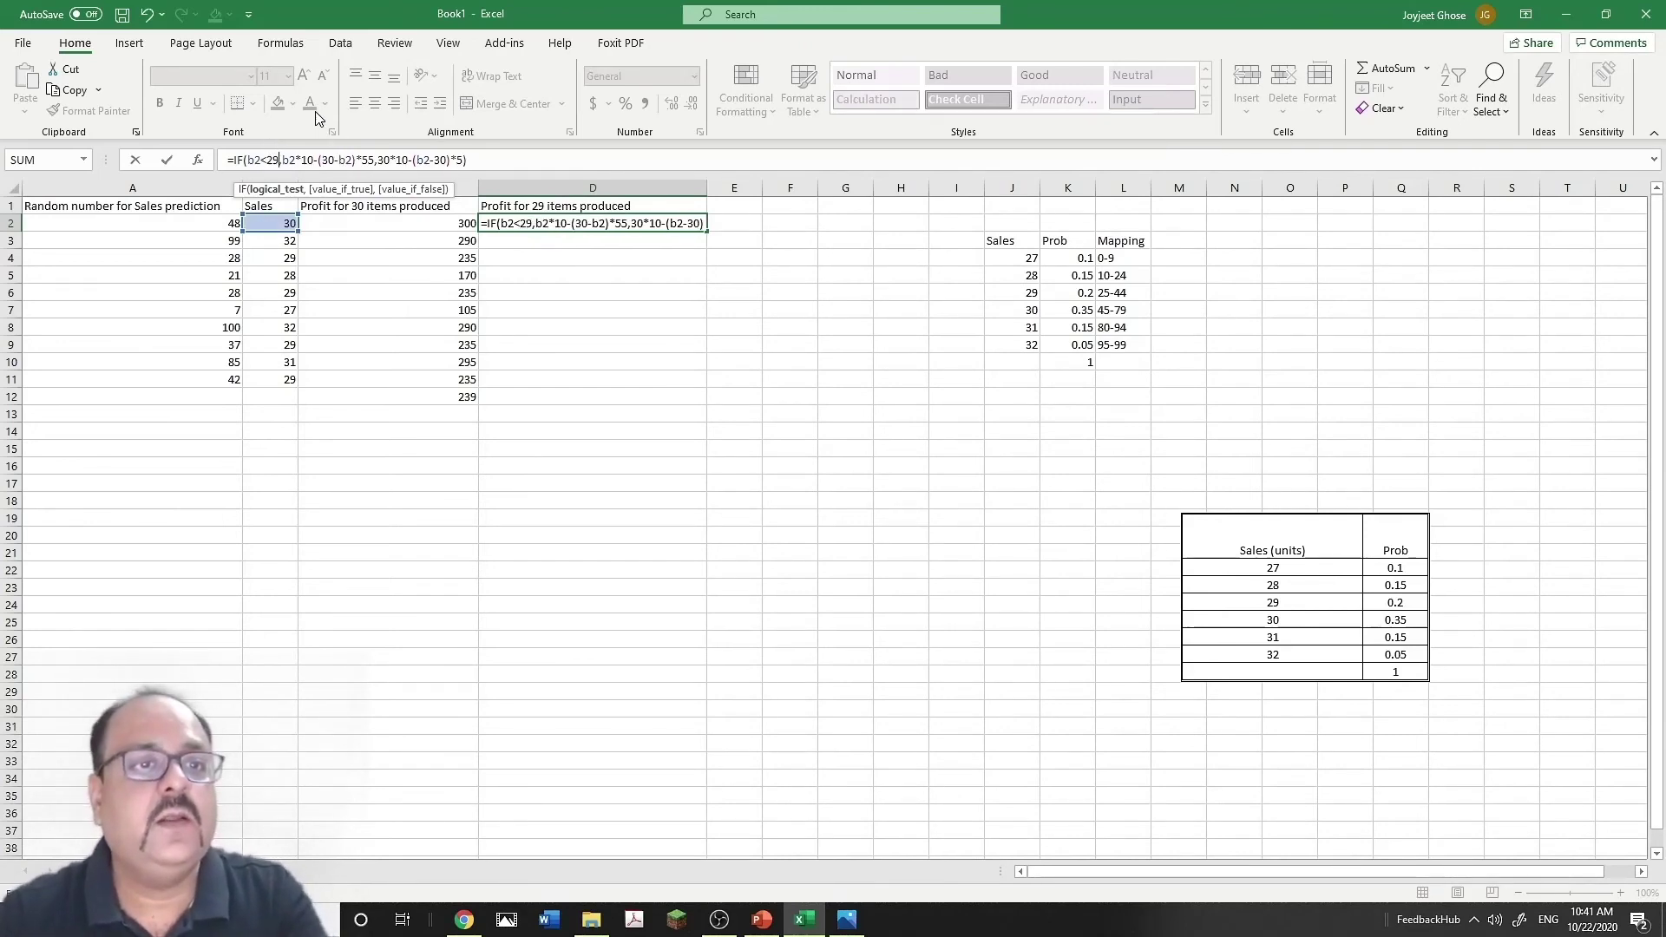
left_click(336, 161)
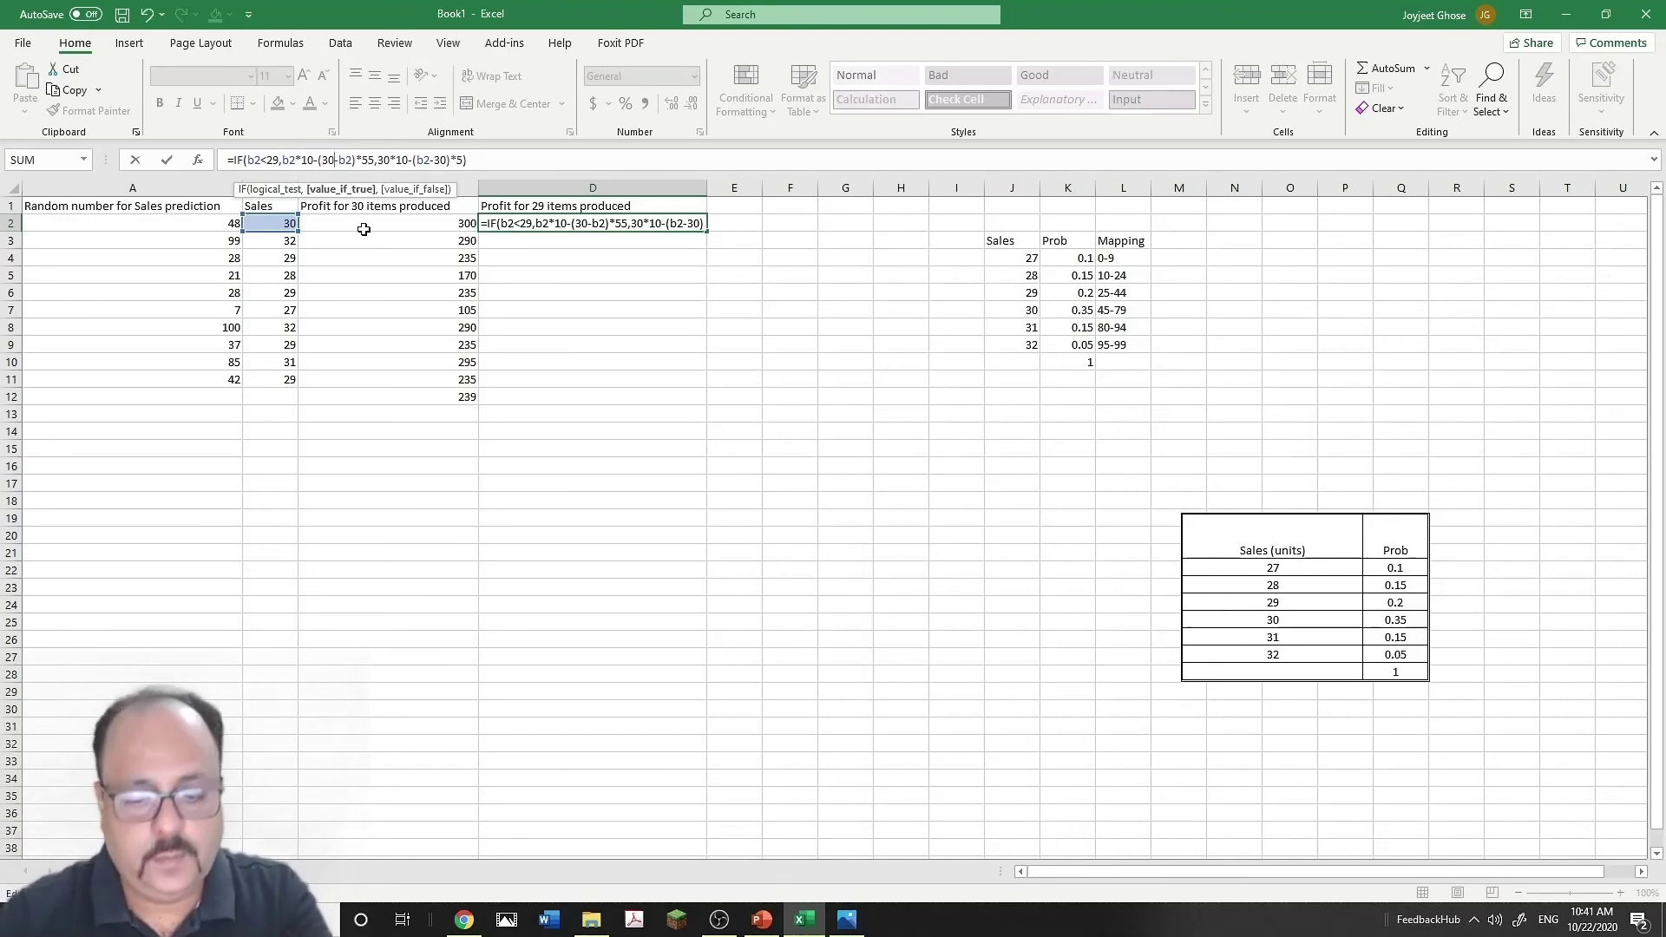
key("BackSpace")
key("Delete")
type("29")
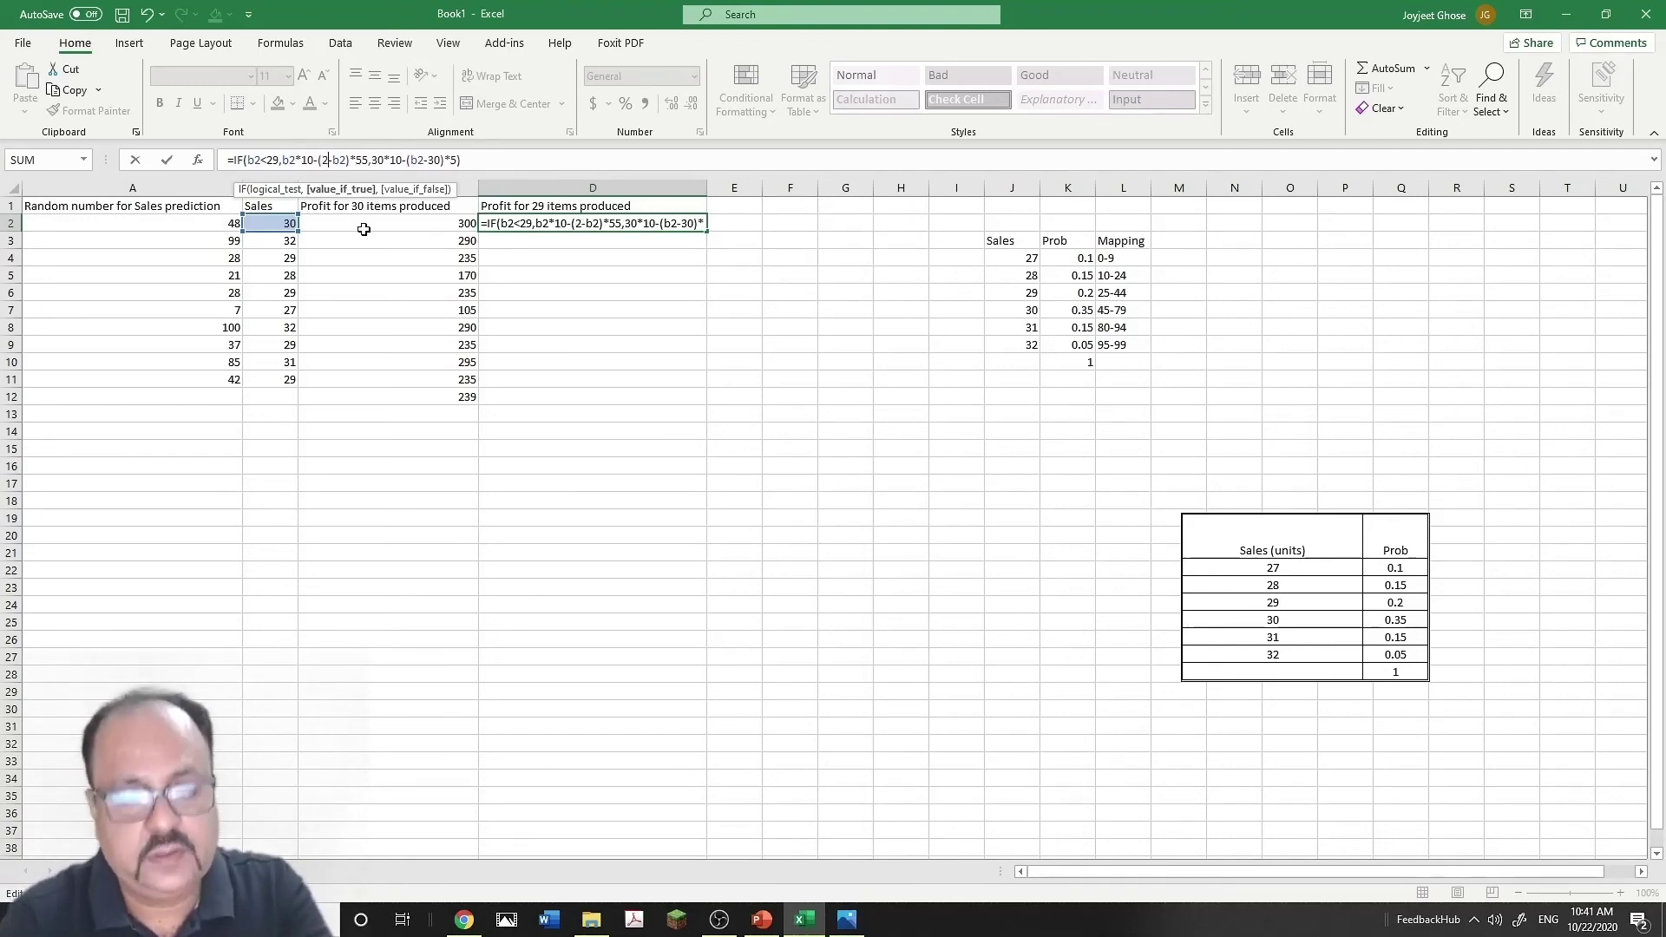
- Replace both 30s with 29 in the value-if-false part of the D2 formula and enter the formula
left_click(385, 161)
key("BackSpace")
key("Delete")
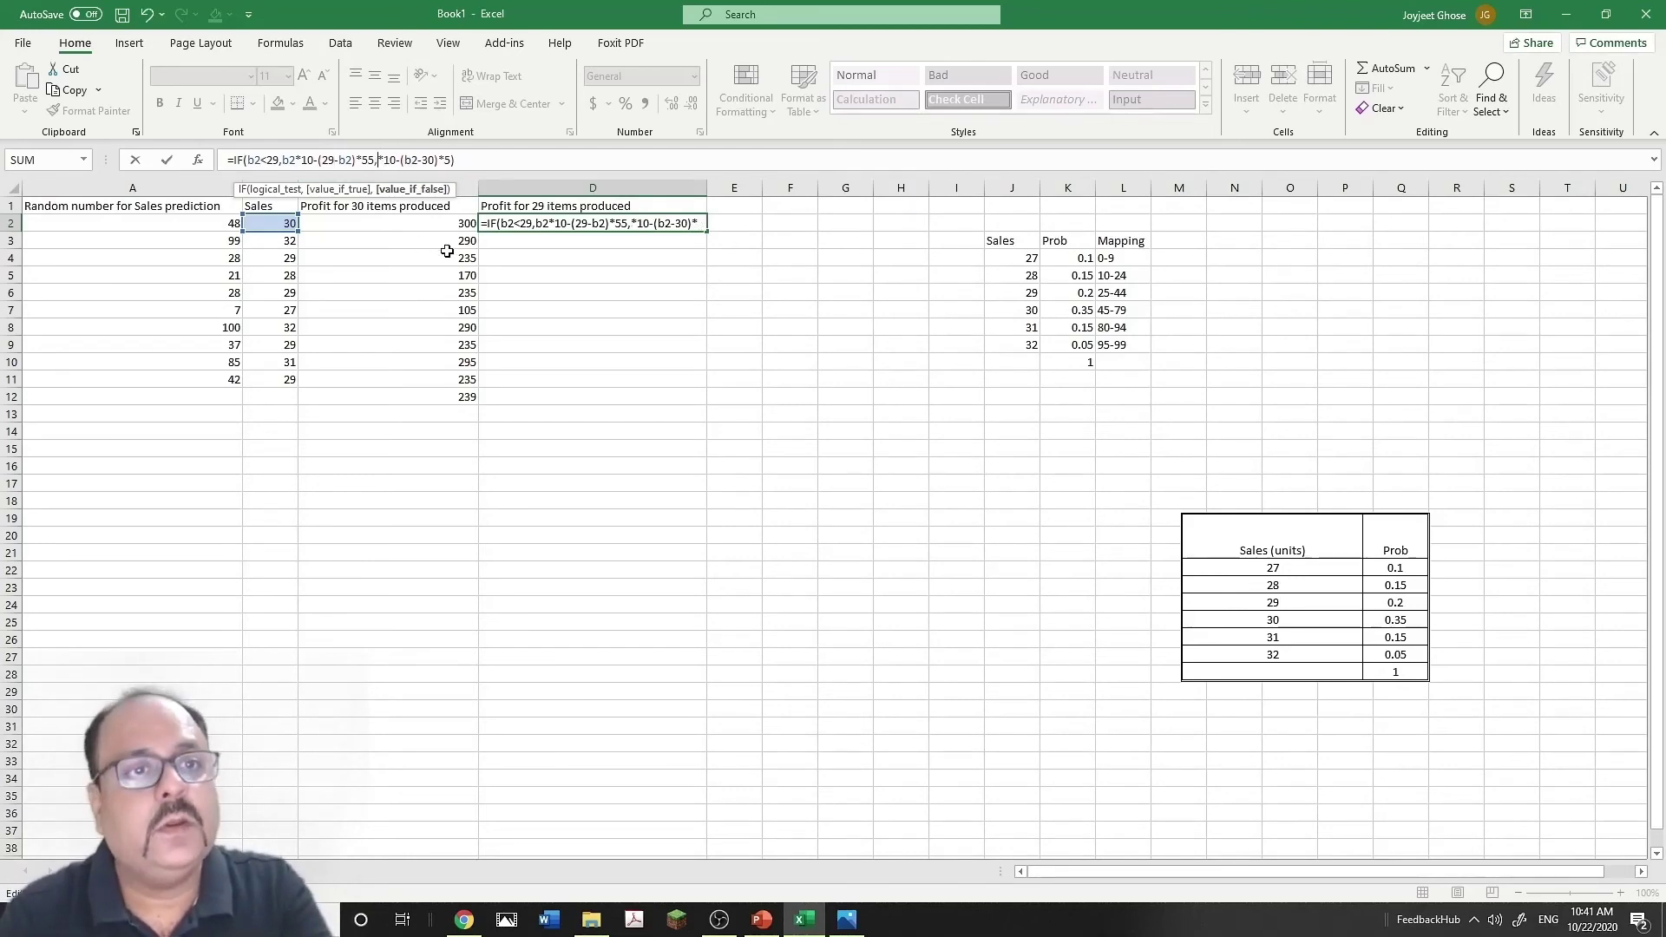
type("29")
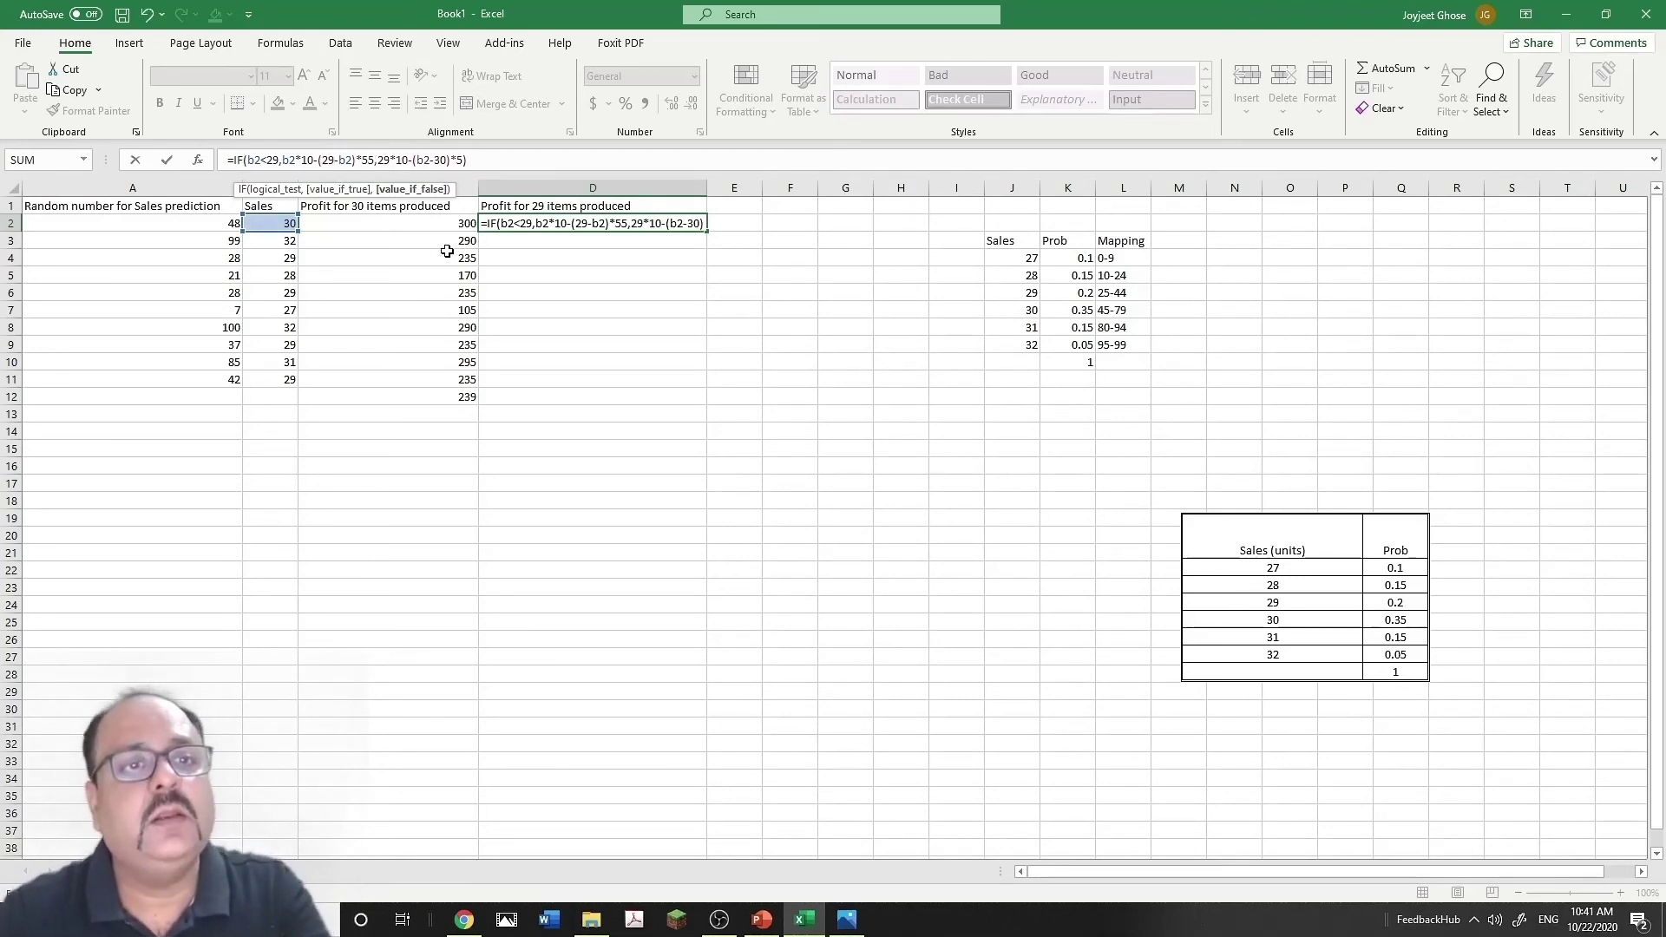
left_click(447, 160)
key("BackSpace")
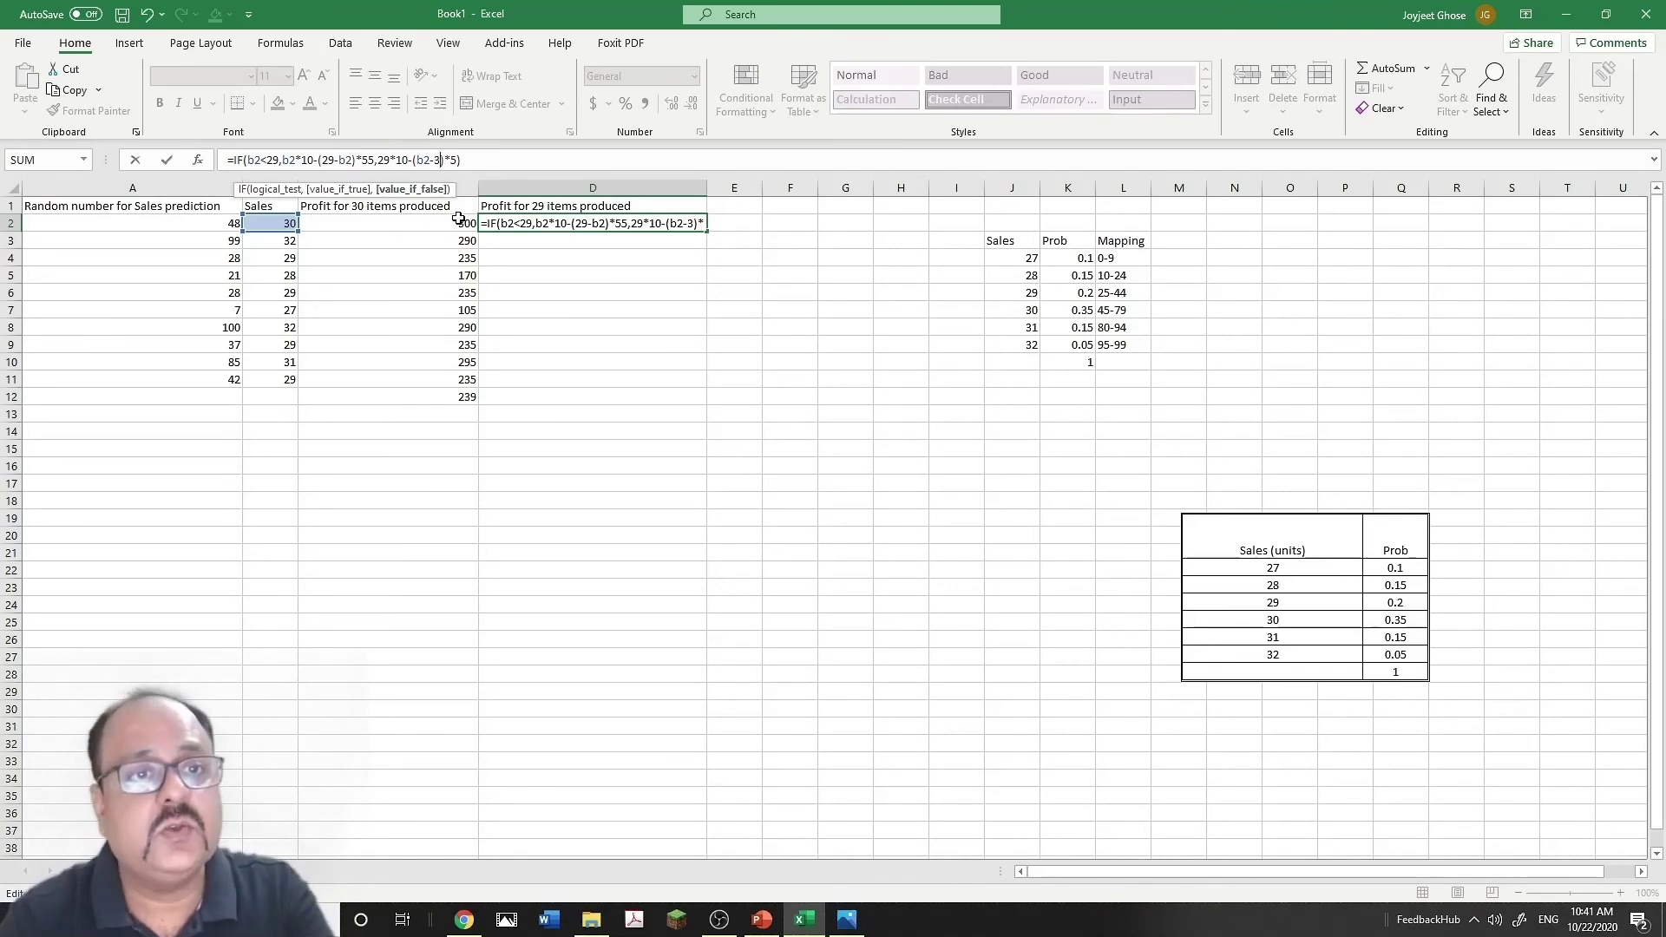
key("BackSpace")
type("29")
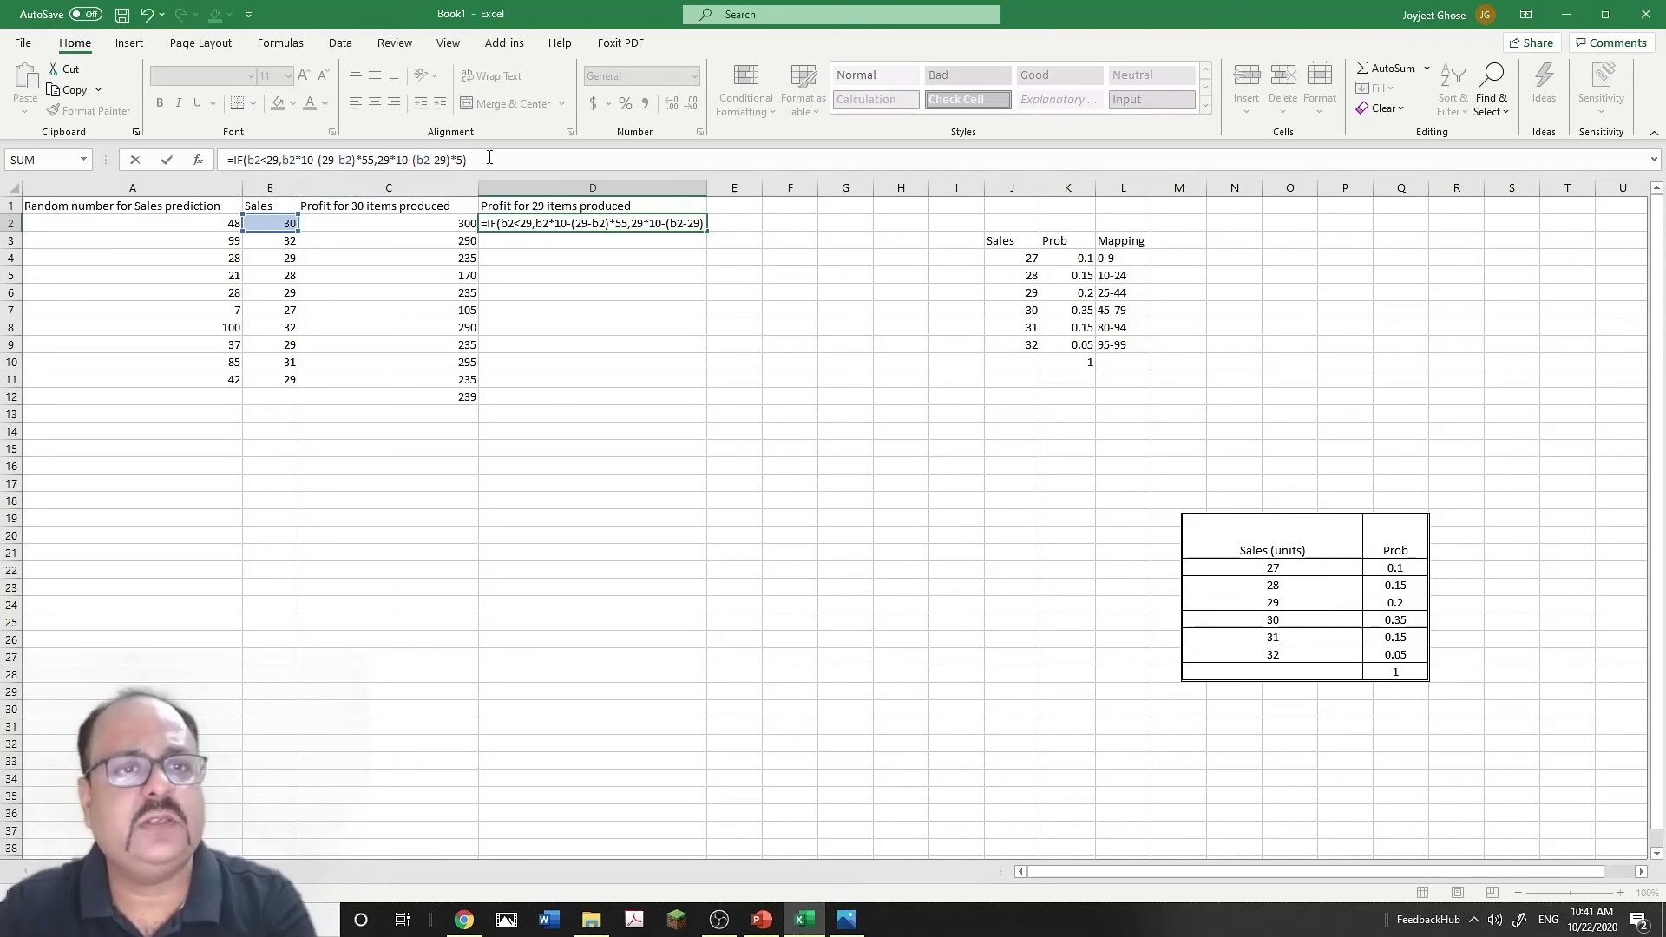
key("Return")
key("ctrl+z")
- Fill the D2 profit formula down through D11
left_click(692, 212)
left_click(695, 221)
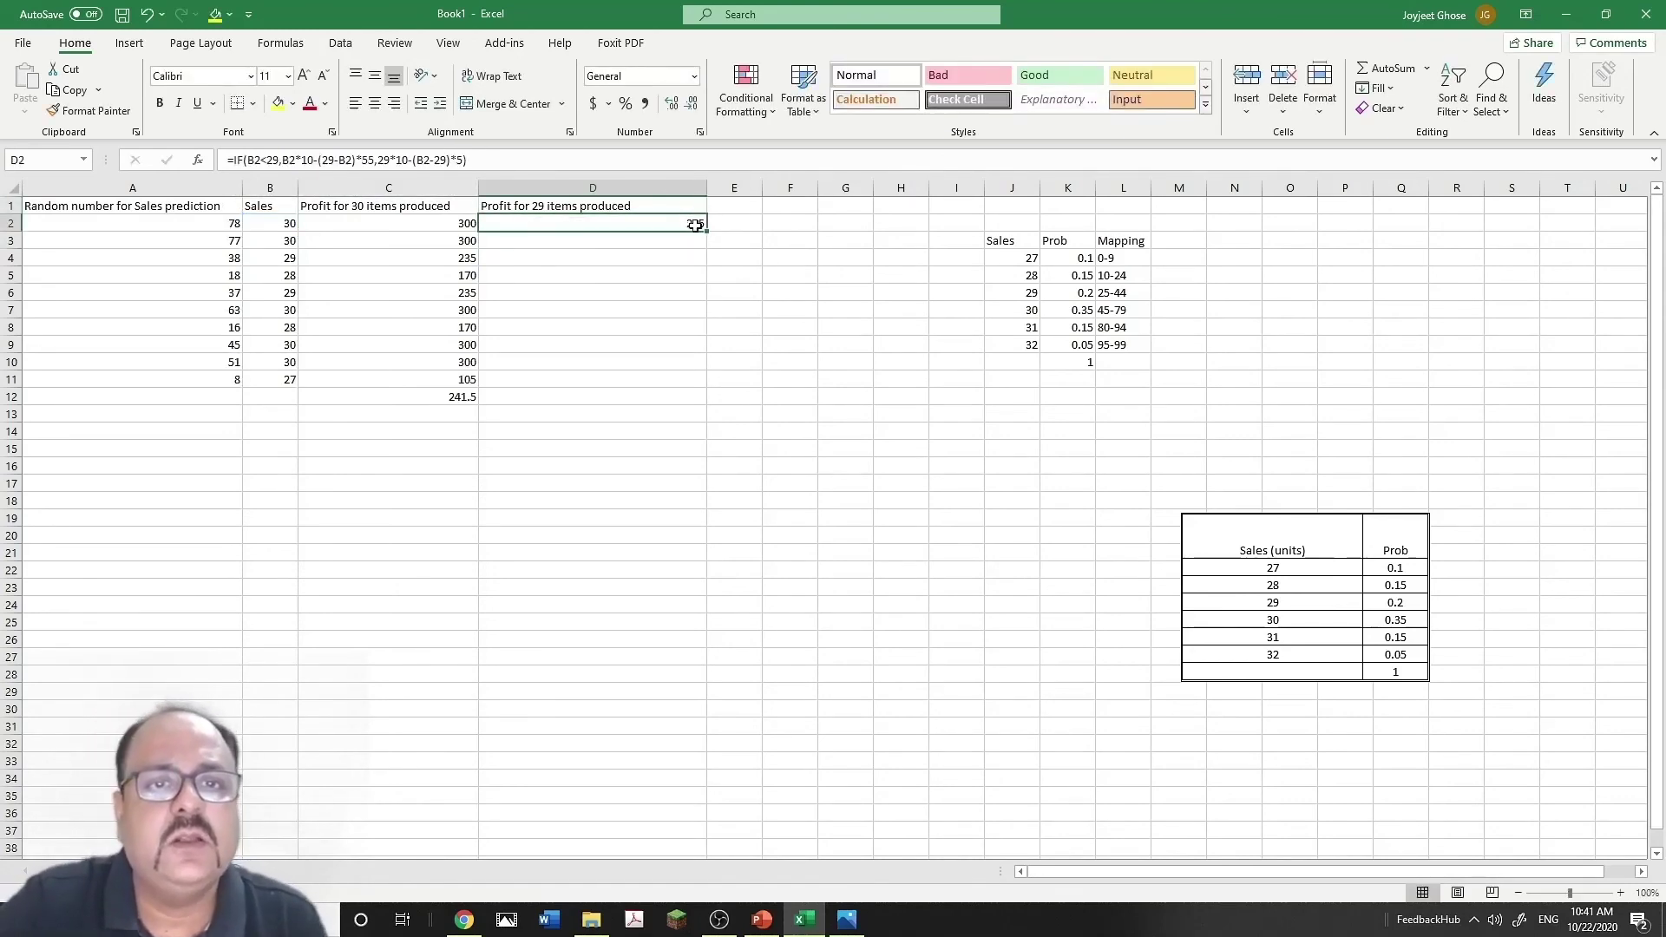
left_click_drag(706, 231, 694, 382)
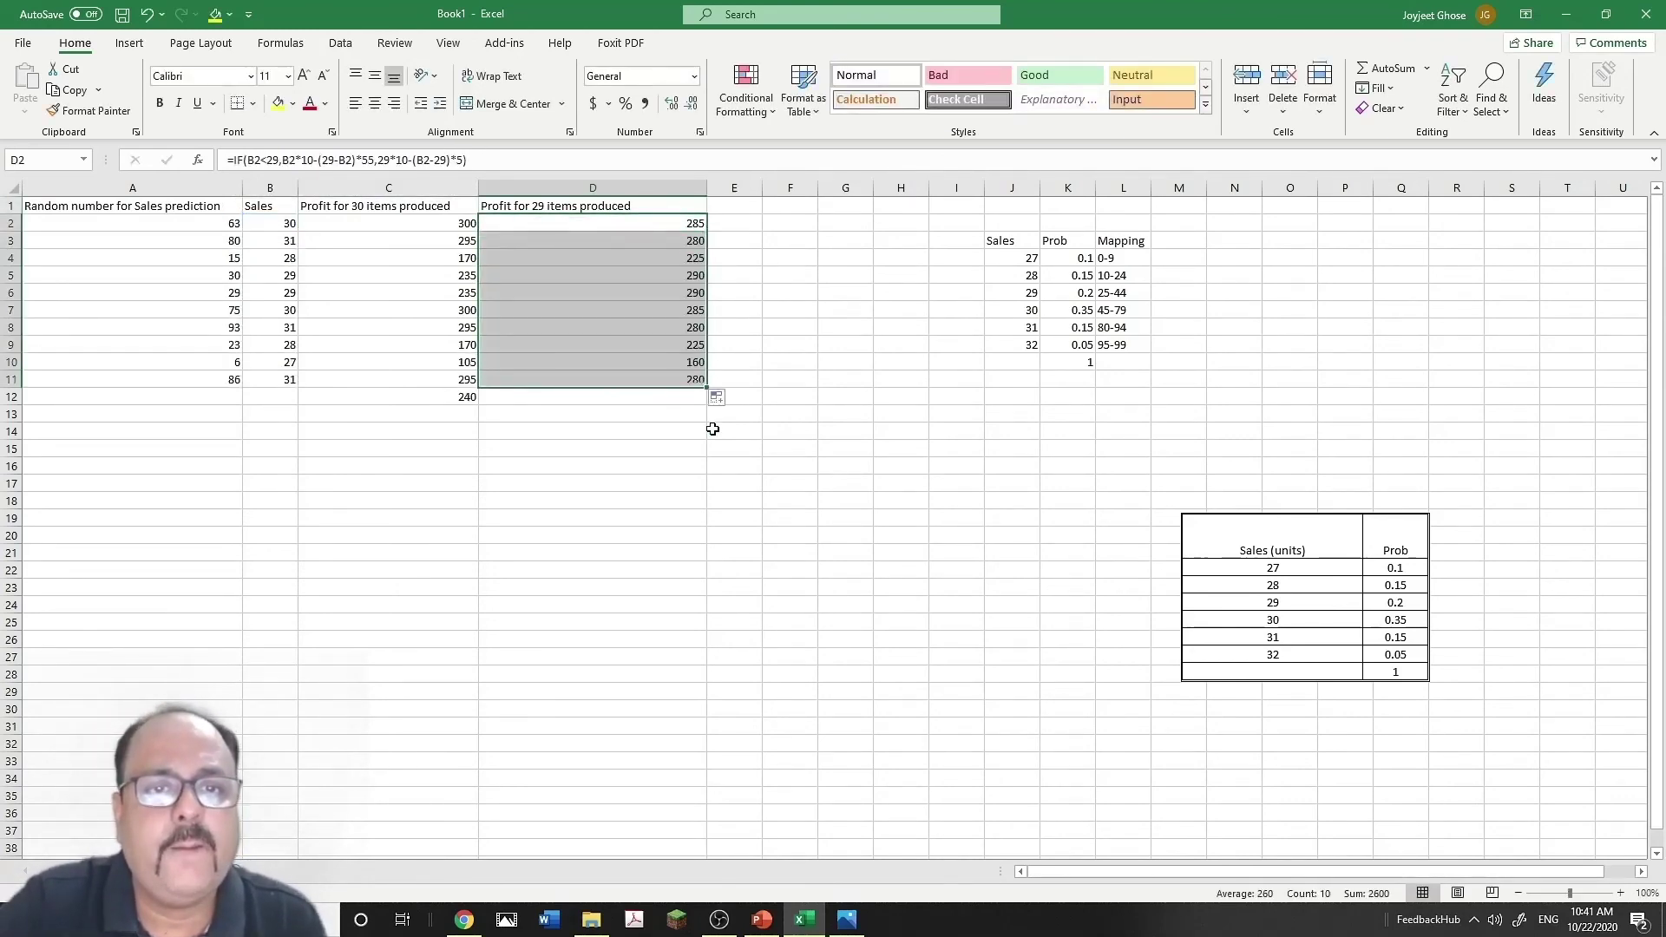
- Calculate the average of D2:D11 in cell D12 with the AVERAGE function
left_click(674, 393)
type("=")
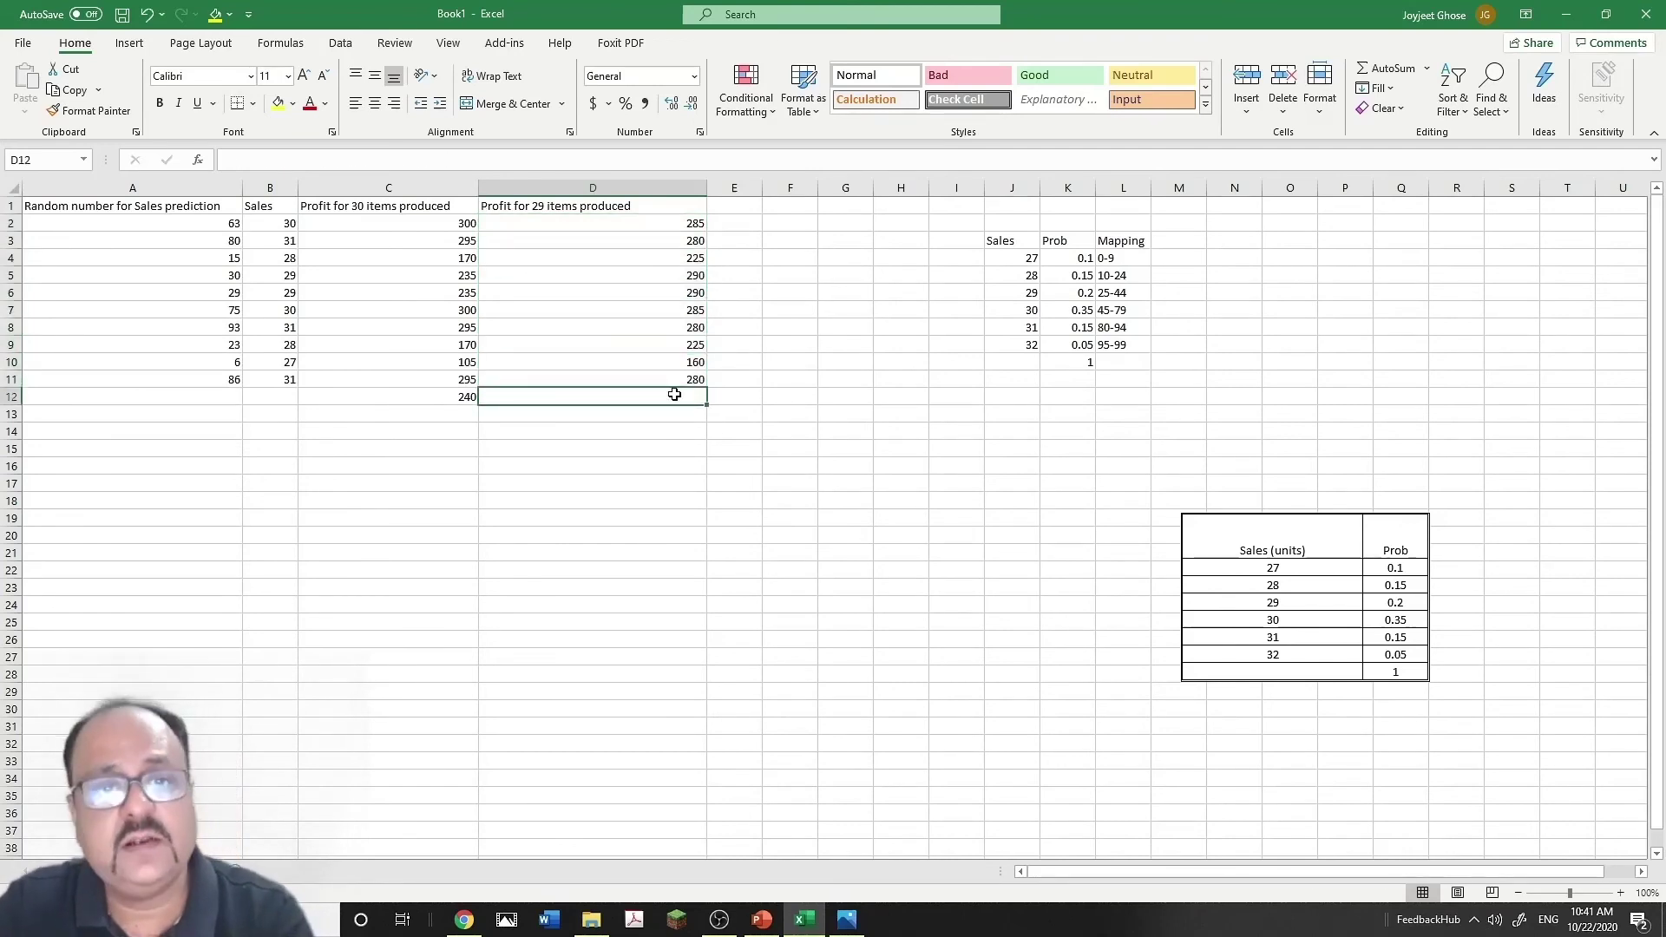
type("aver")
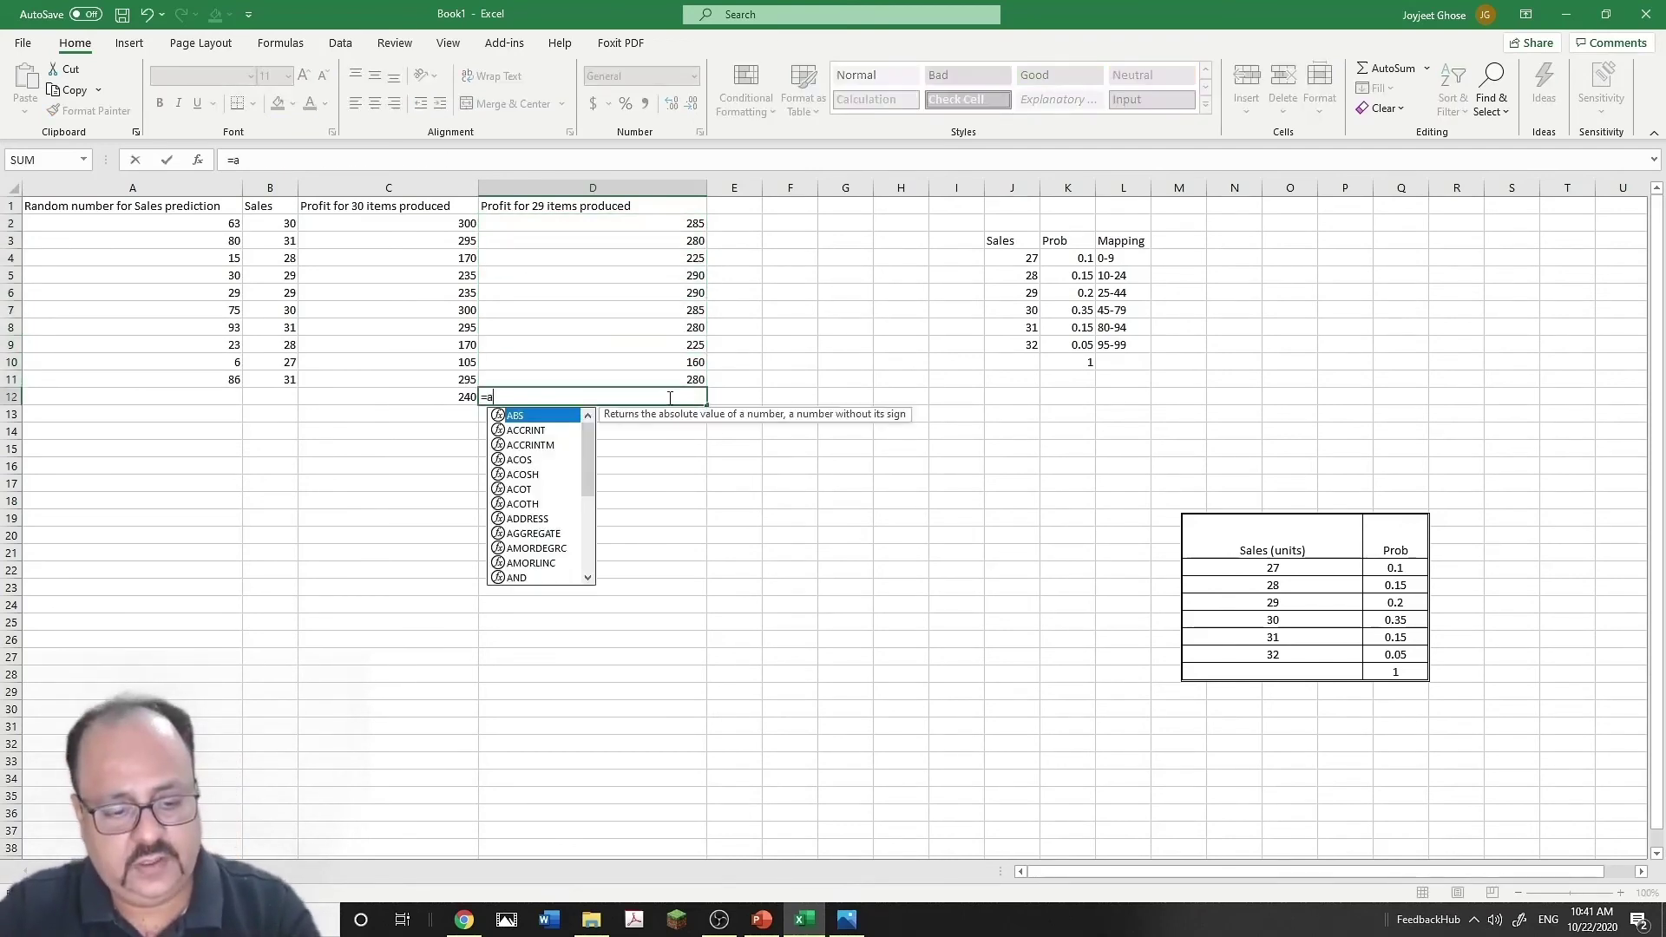
double_click(550, 415)
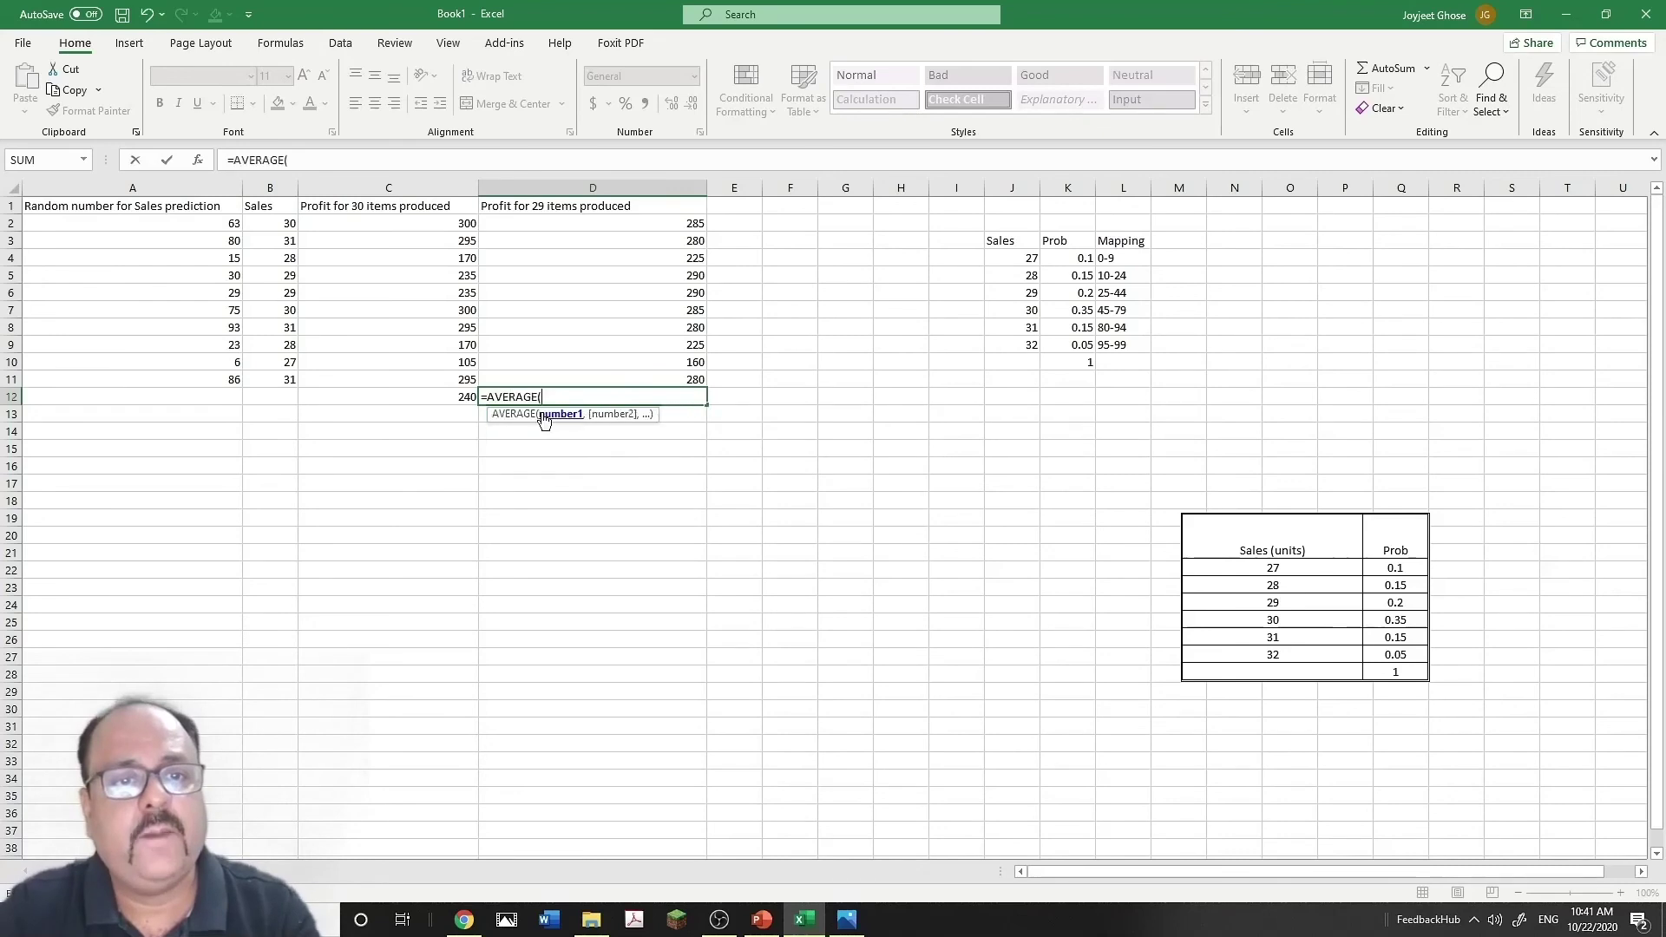
left_click_drag(690, 223, 689, 372)
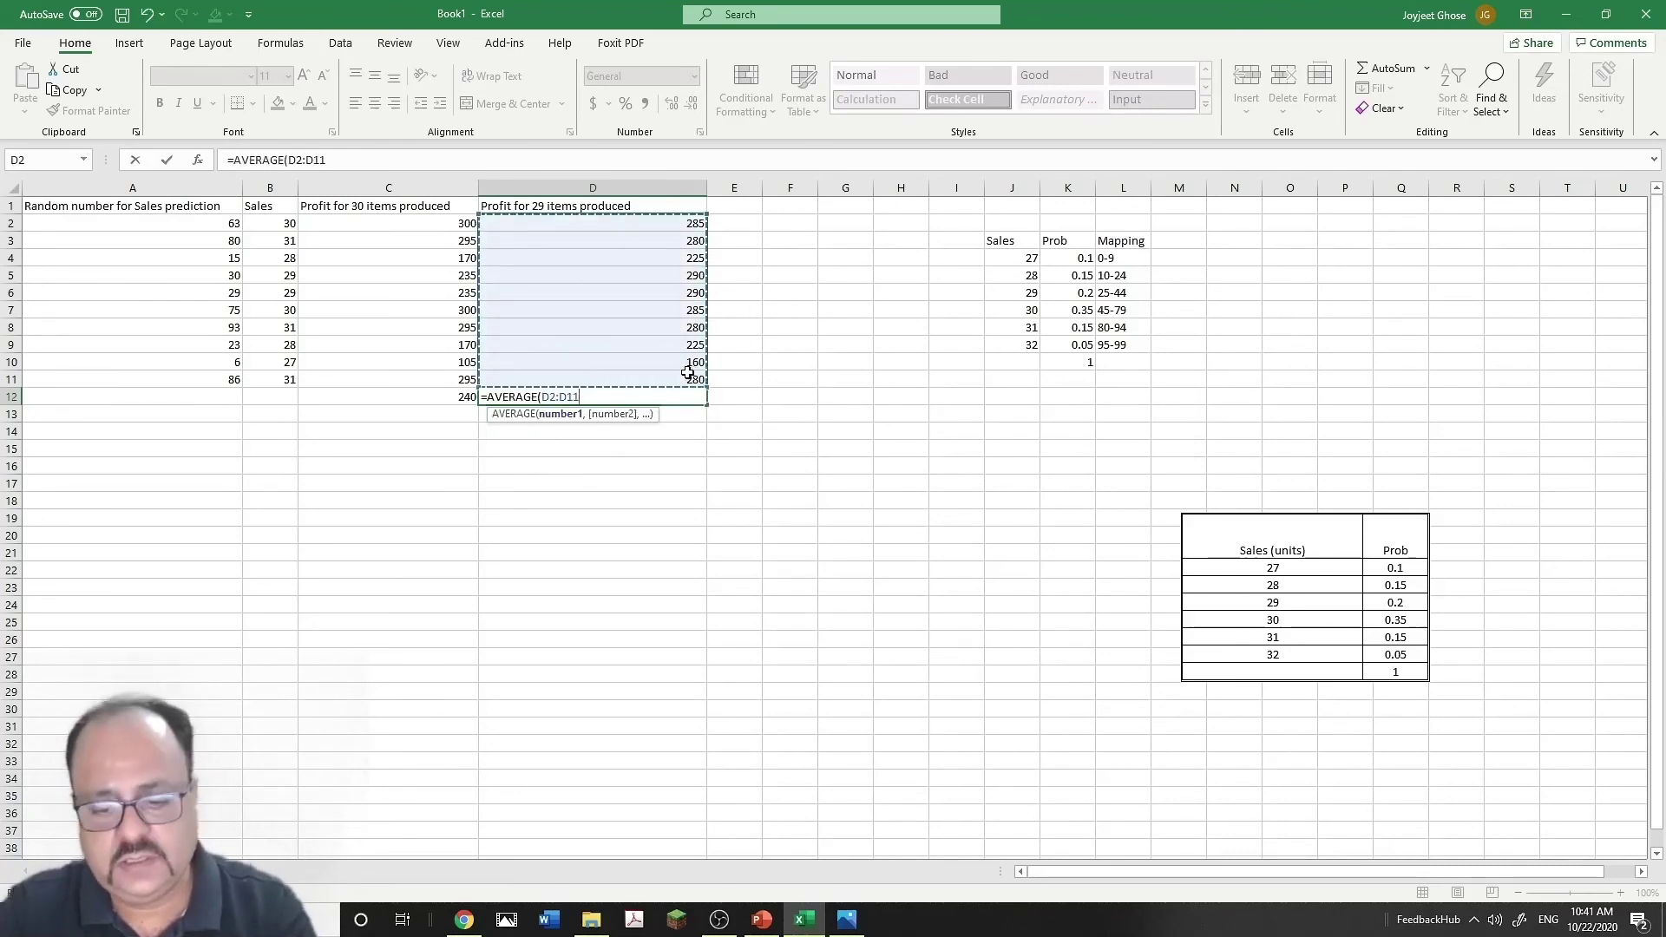
key("Return")
- Conditionally format the averages in C12:D12 with the colored three-arrow icon set and a color scale showing the higher value red and the lower green
left_click_drag(460, 394, 690, 397)
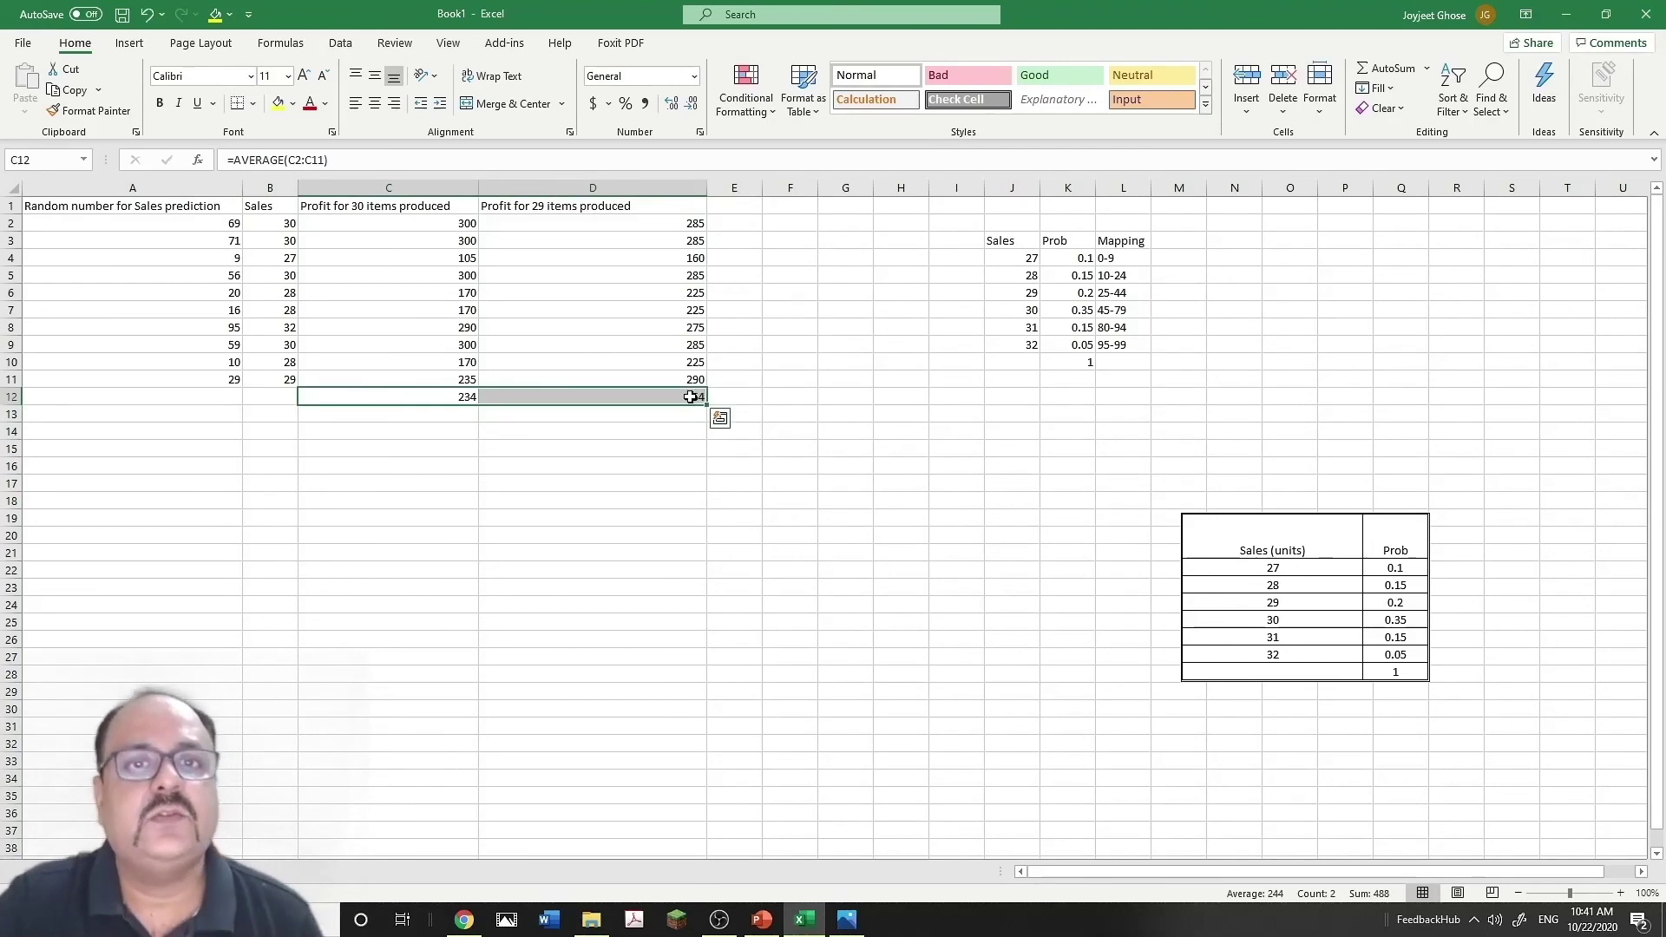
left_click(767, 108)
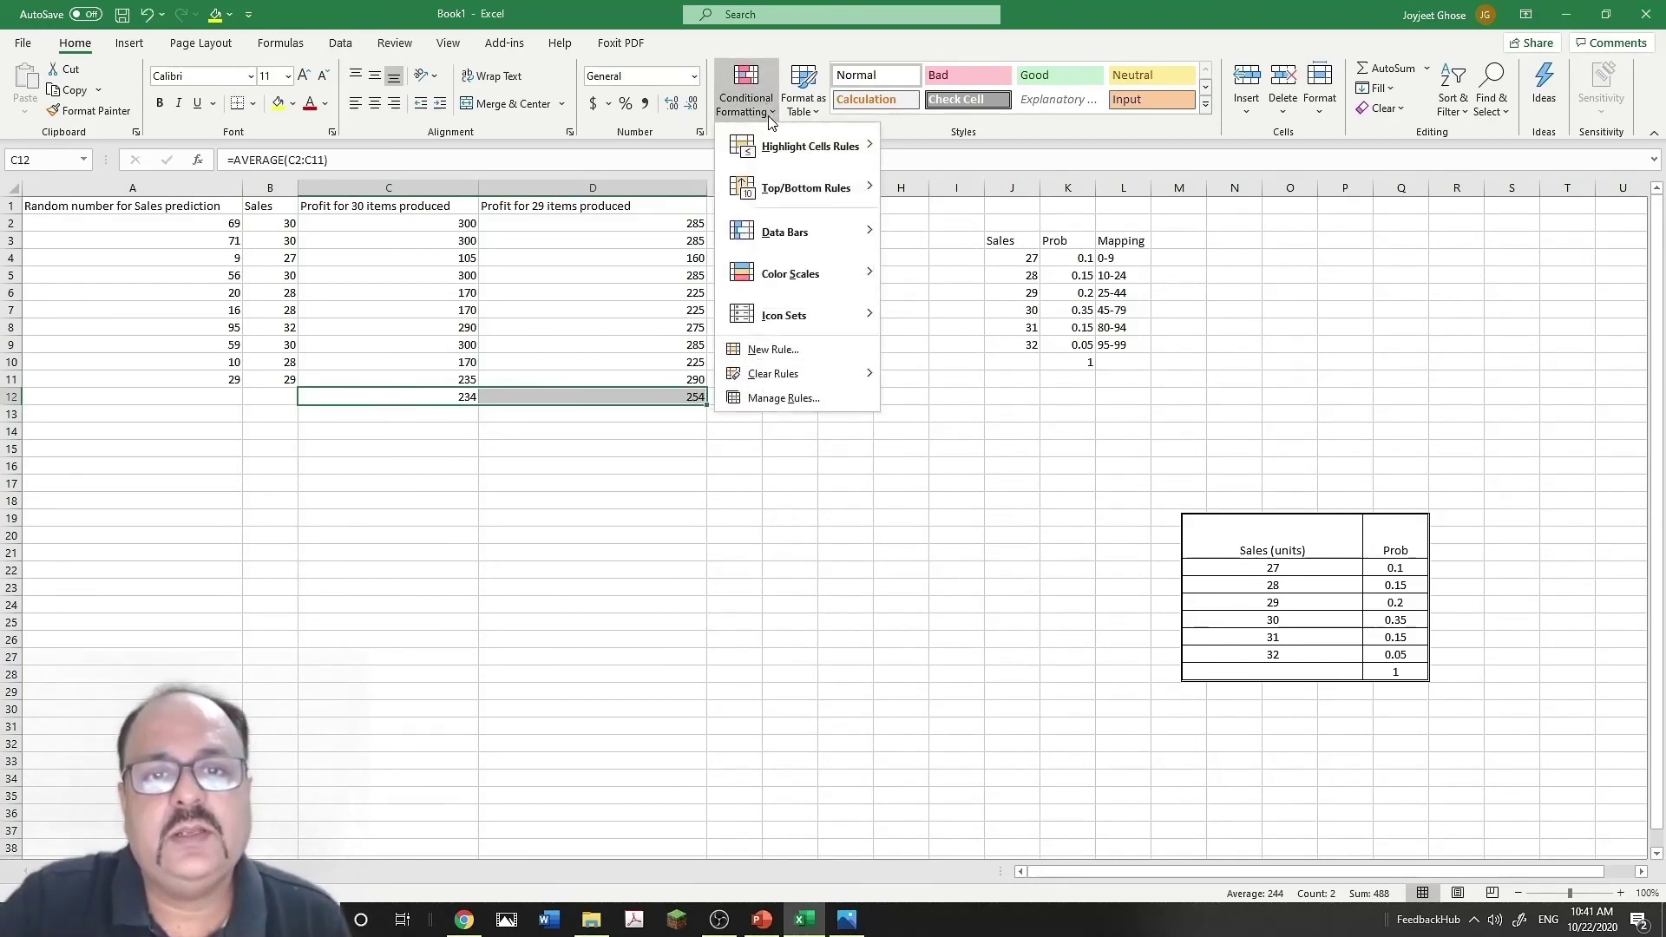
mouse_move(801, 320)
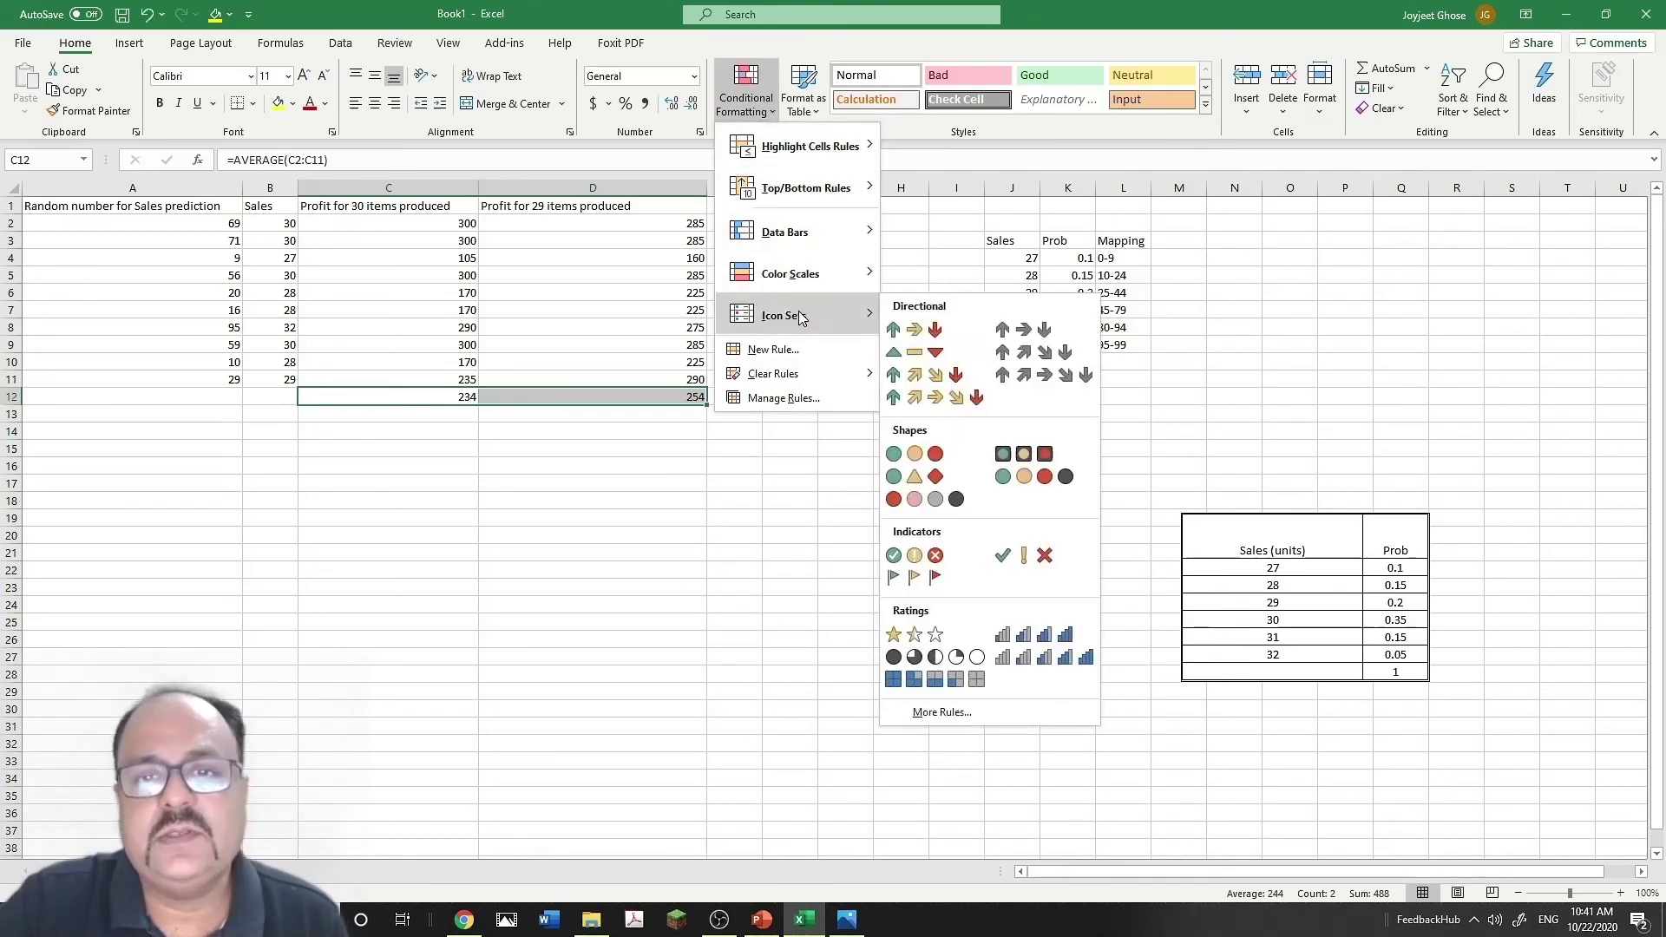
left_click(922, 338)
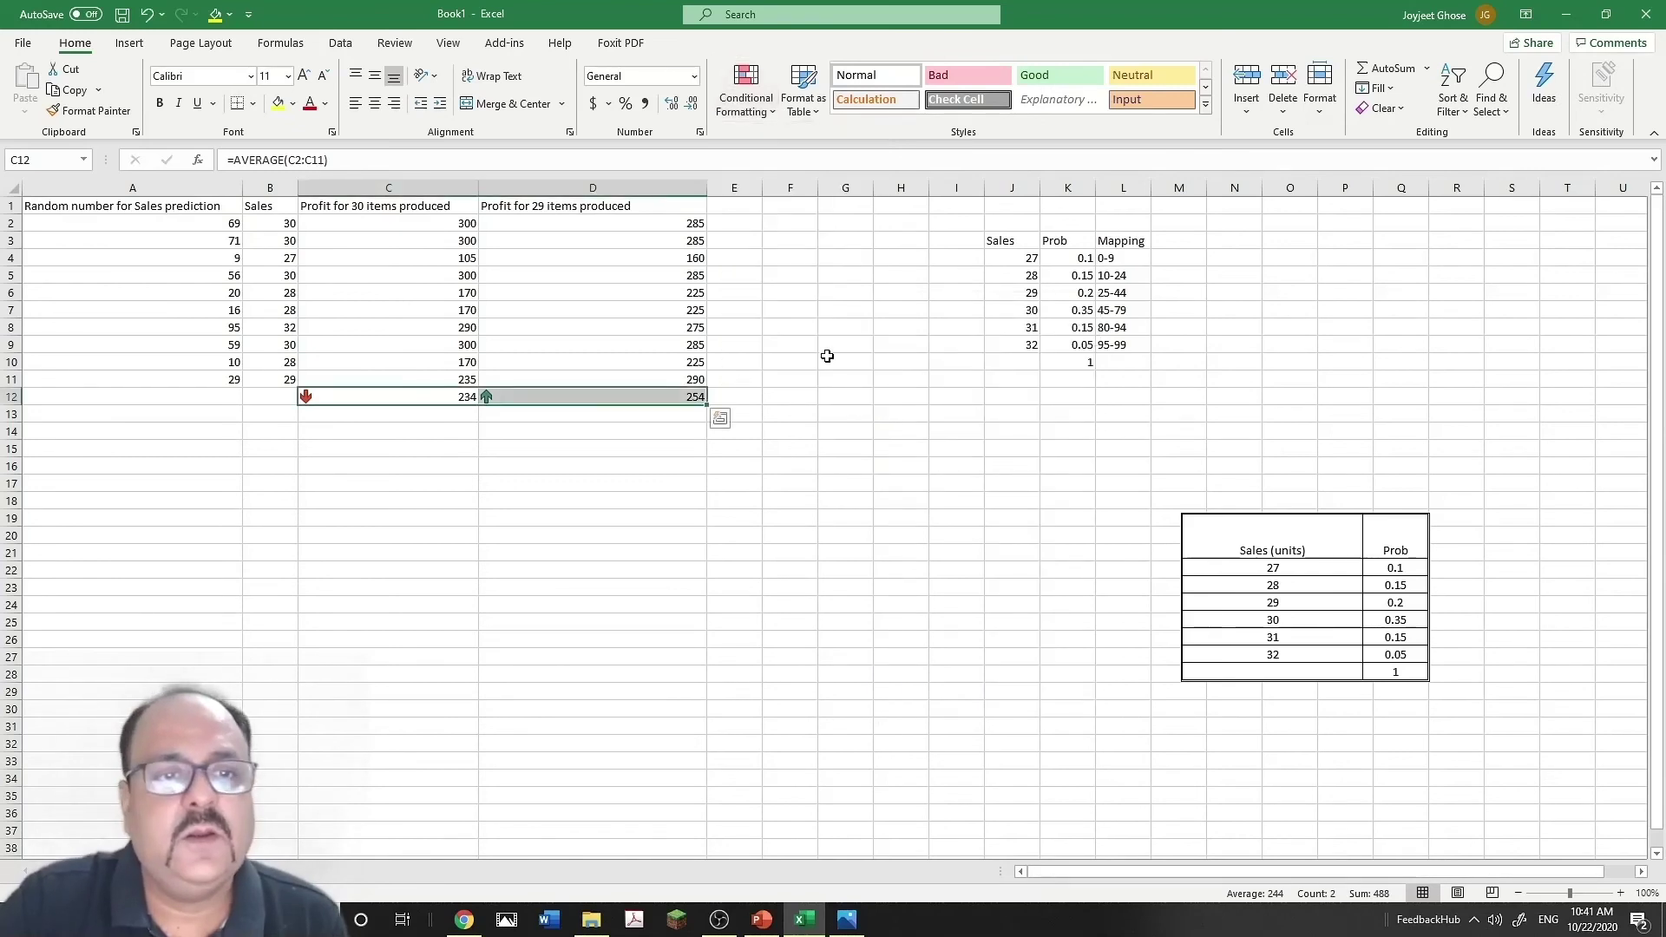
left_click(767, 113)
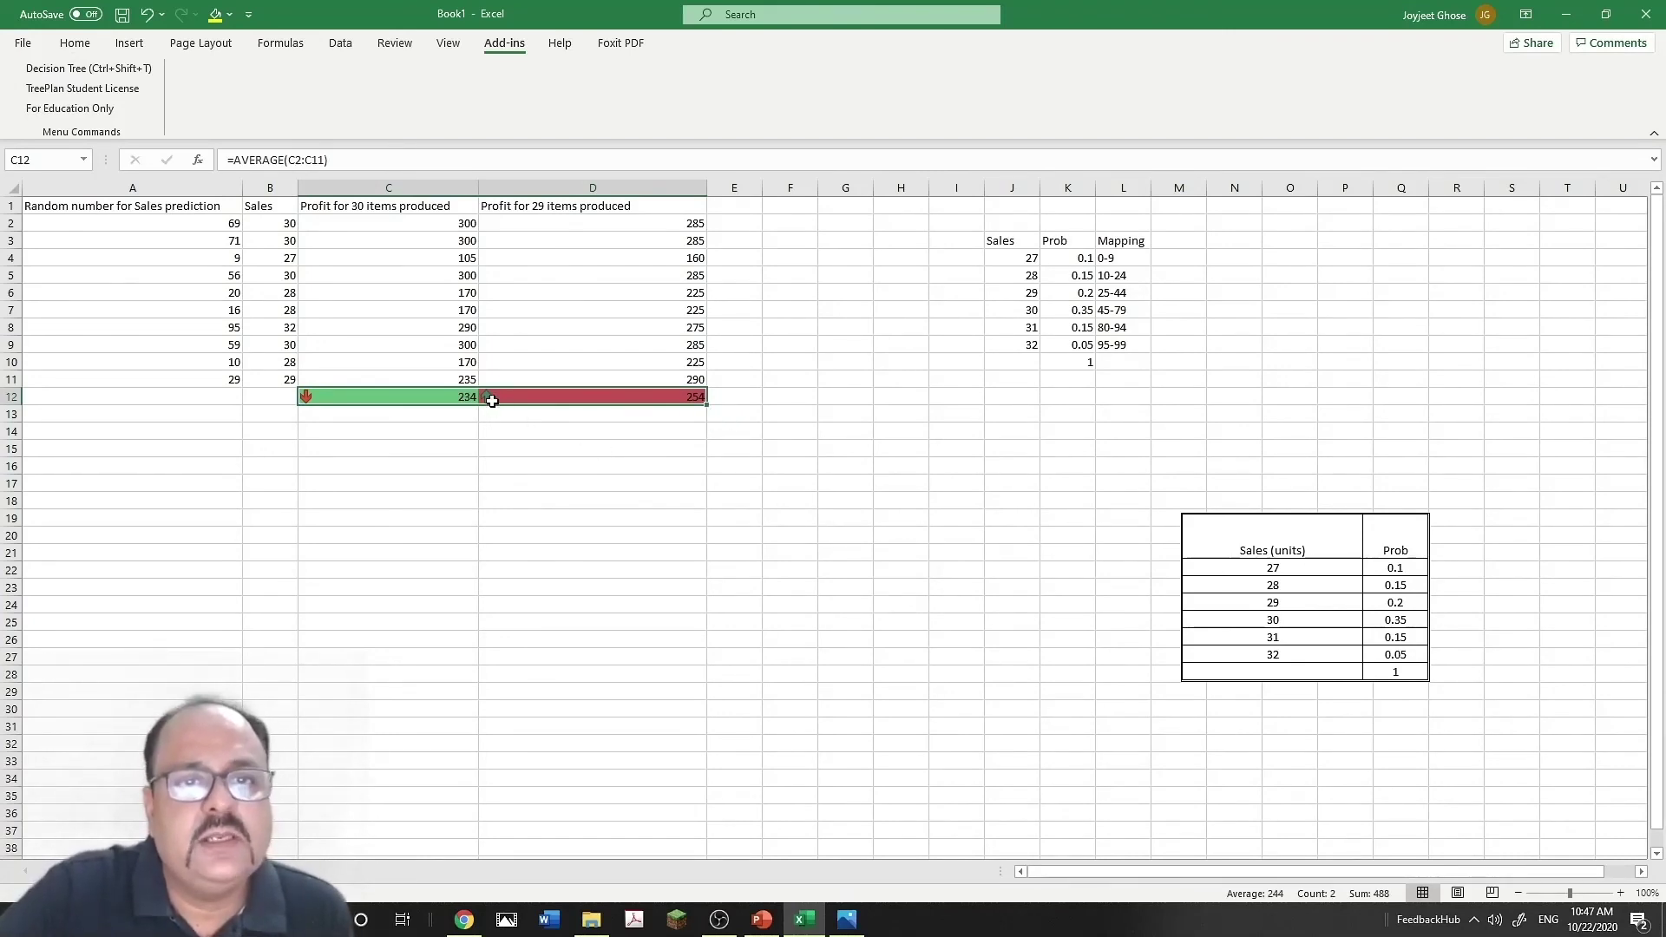
- Recalculate the worksheet three times to compare the average profits in C12 and D12 for new random numbers
left_click(507, 460)
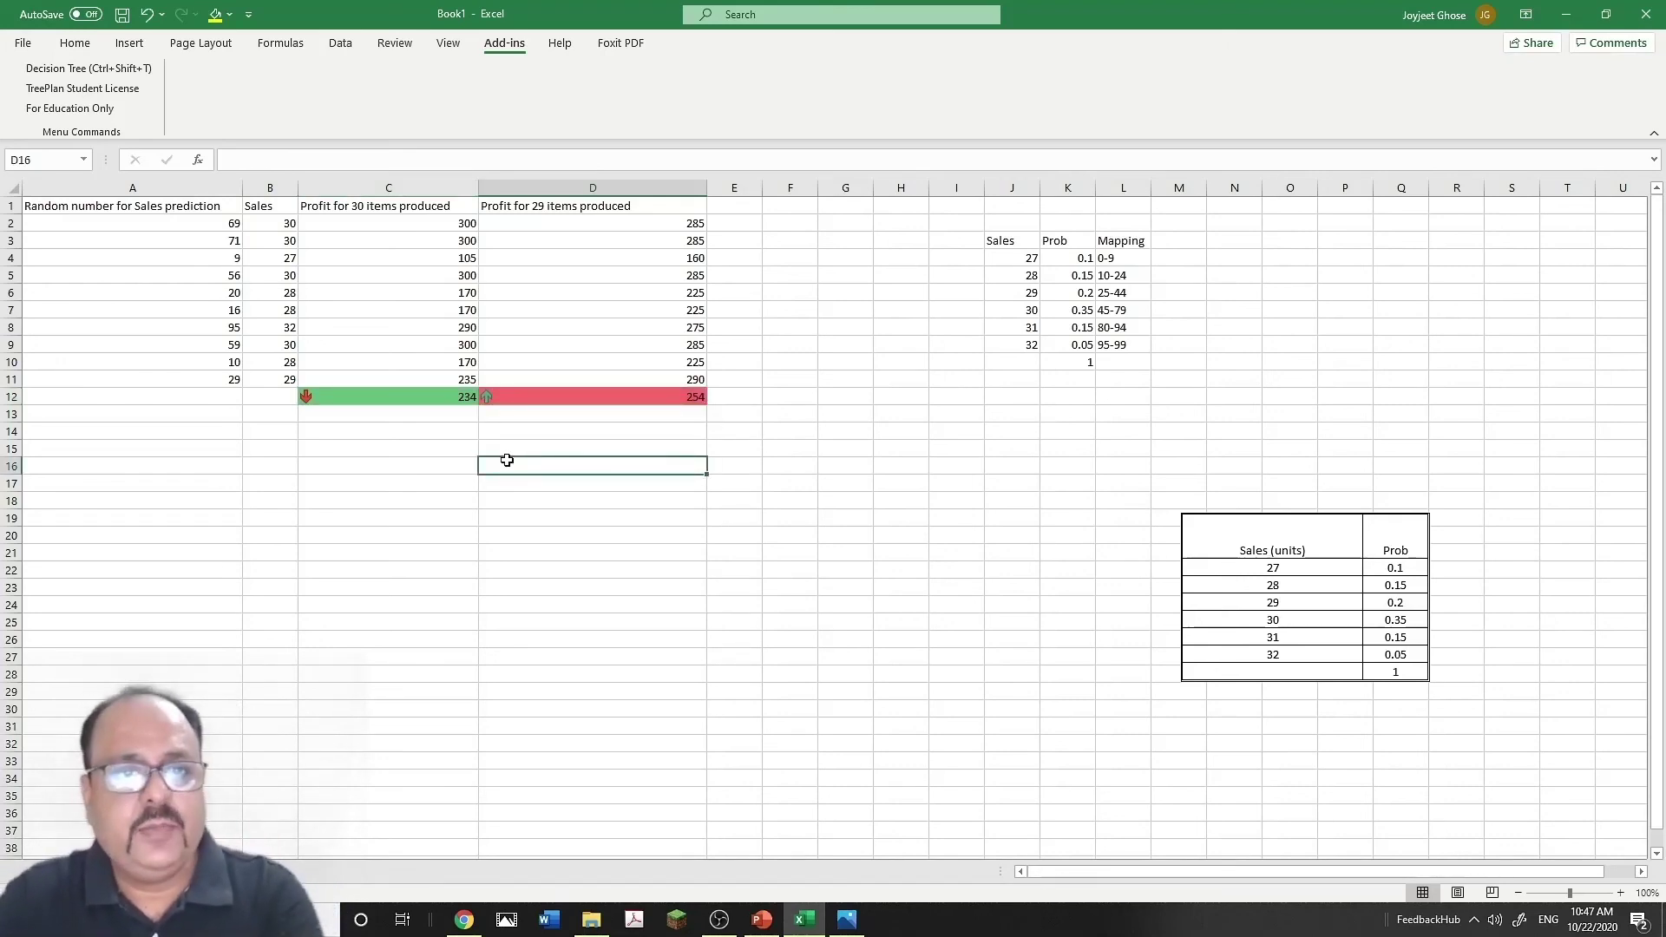
key("F9")
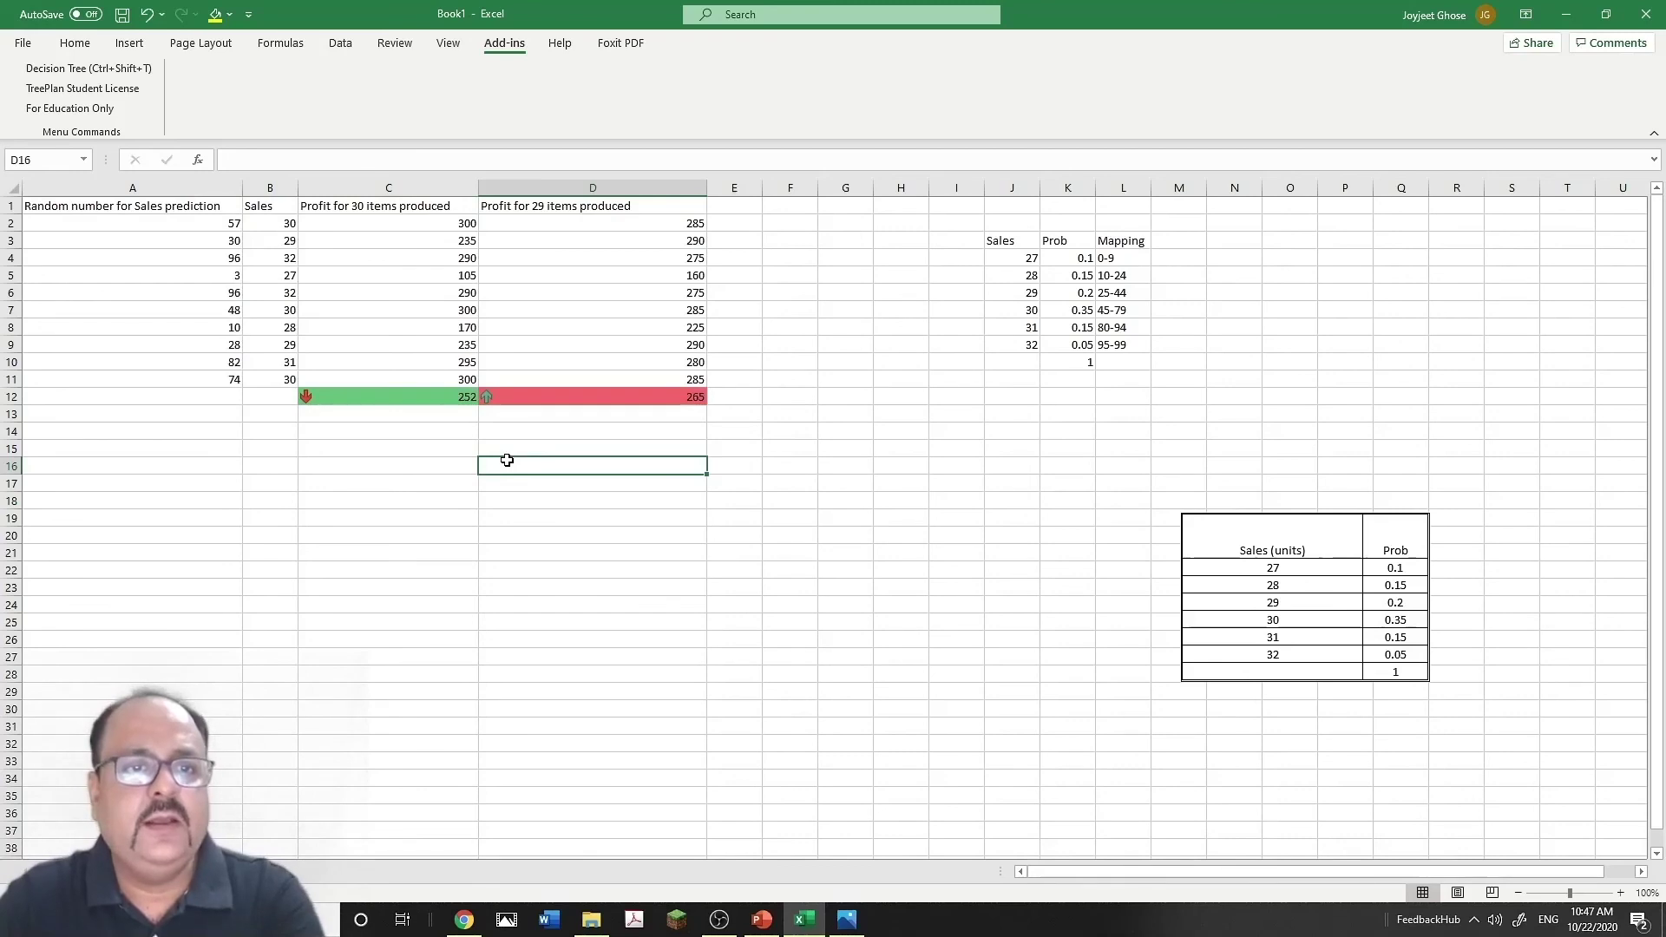
key("F9")
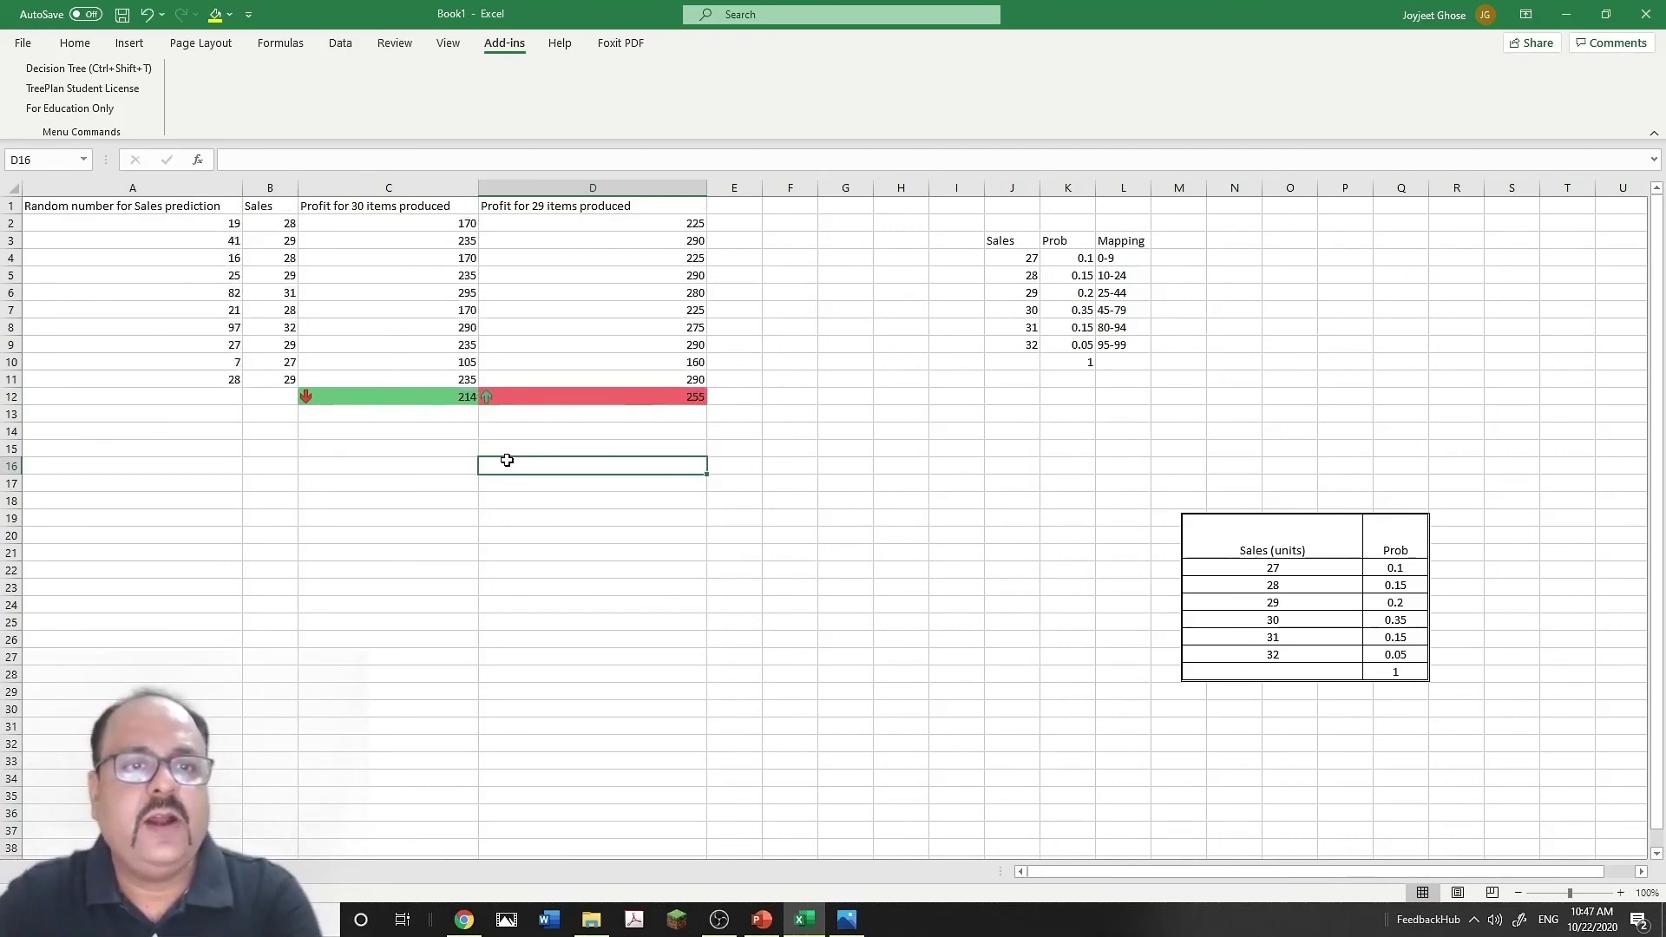
key("F9")
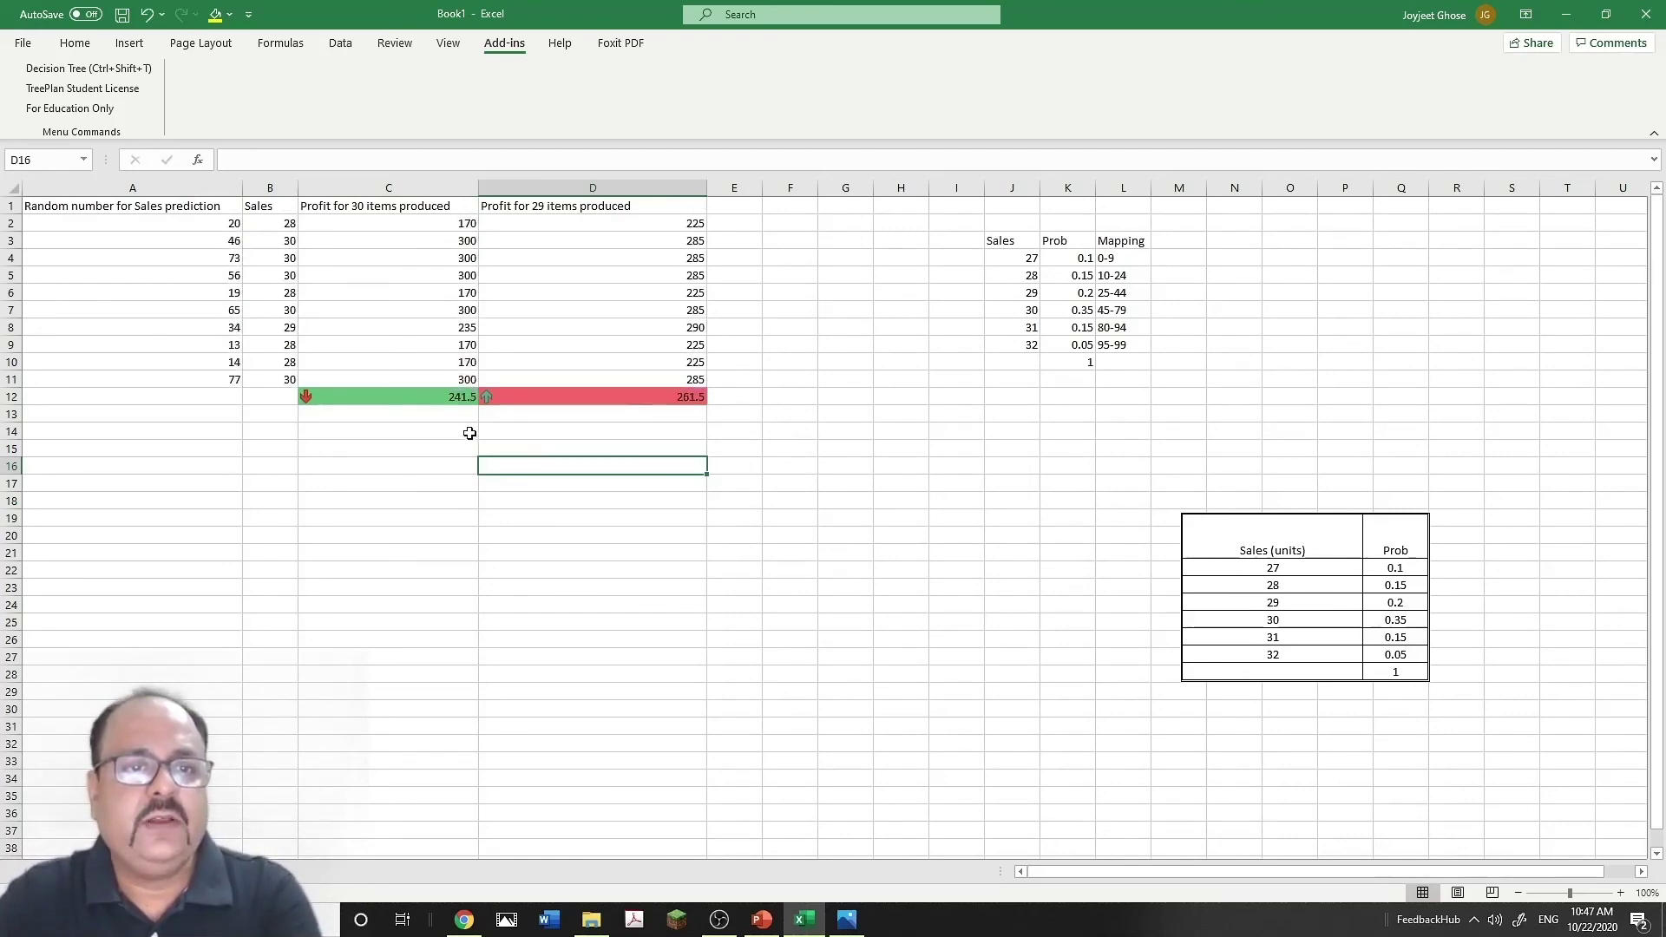
- Enter the formula =D12-C12 in D14 to calculate the difference between the two average profits
left_click(486, 432)
type("=")
left_click(598, 399)
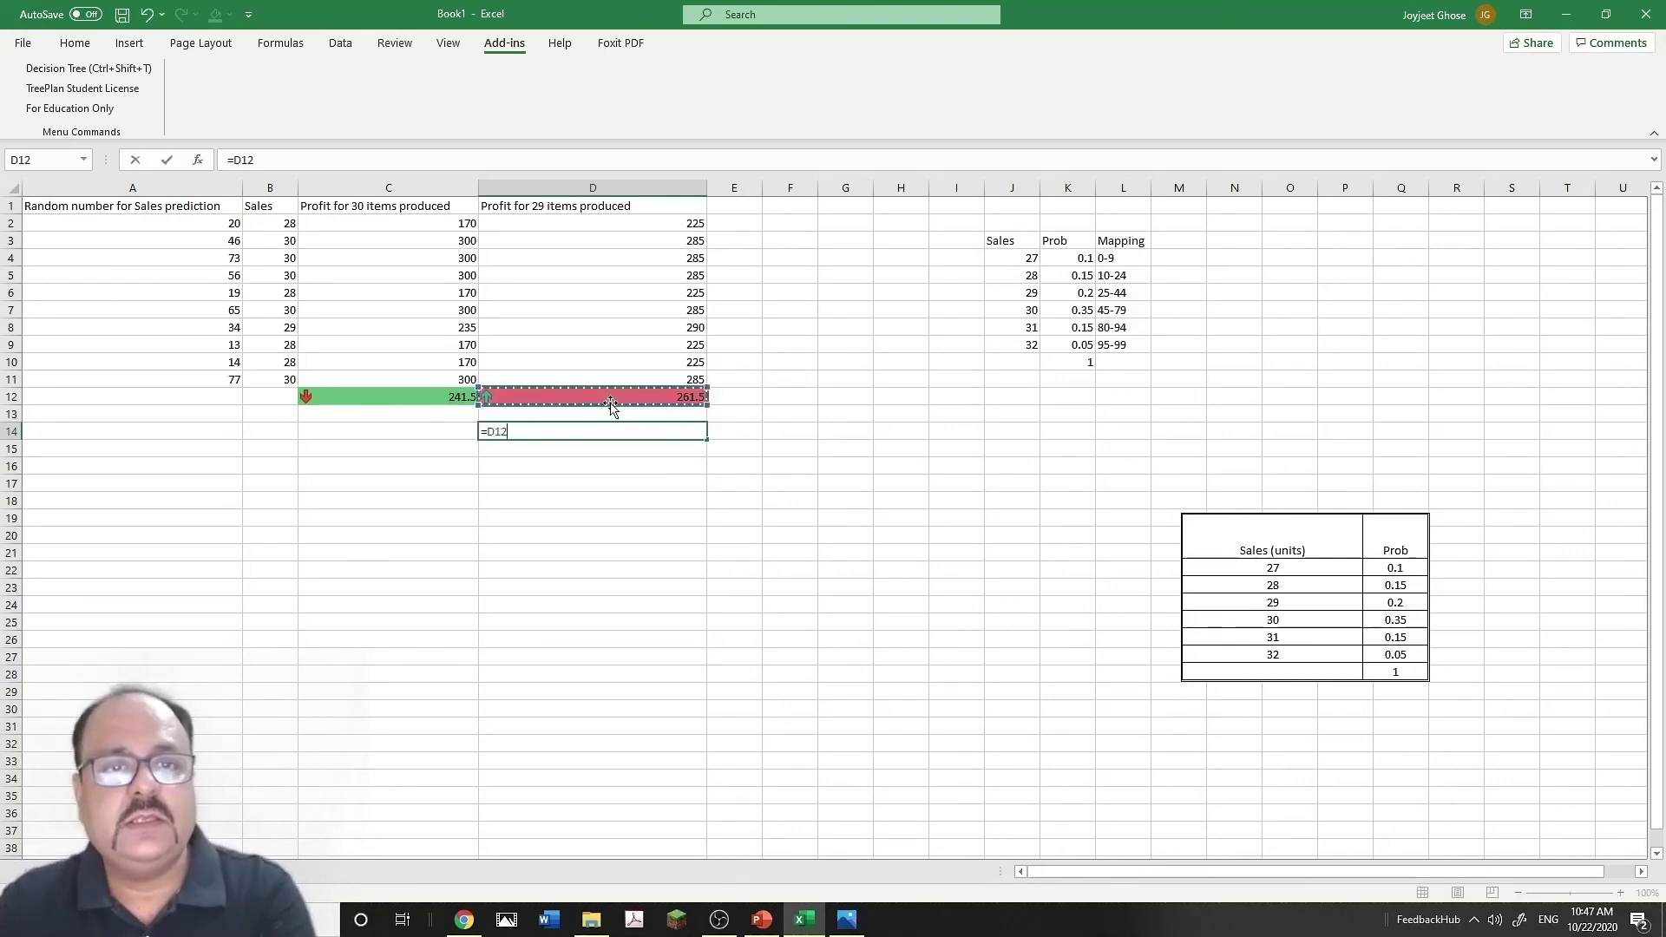
type("-")
left_click(424, 386)
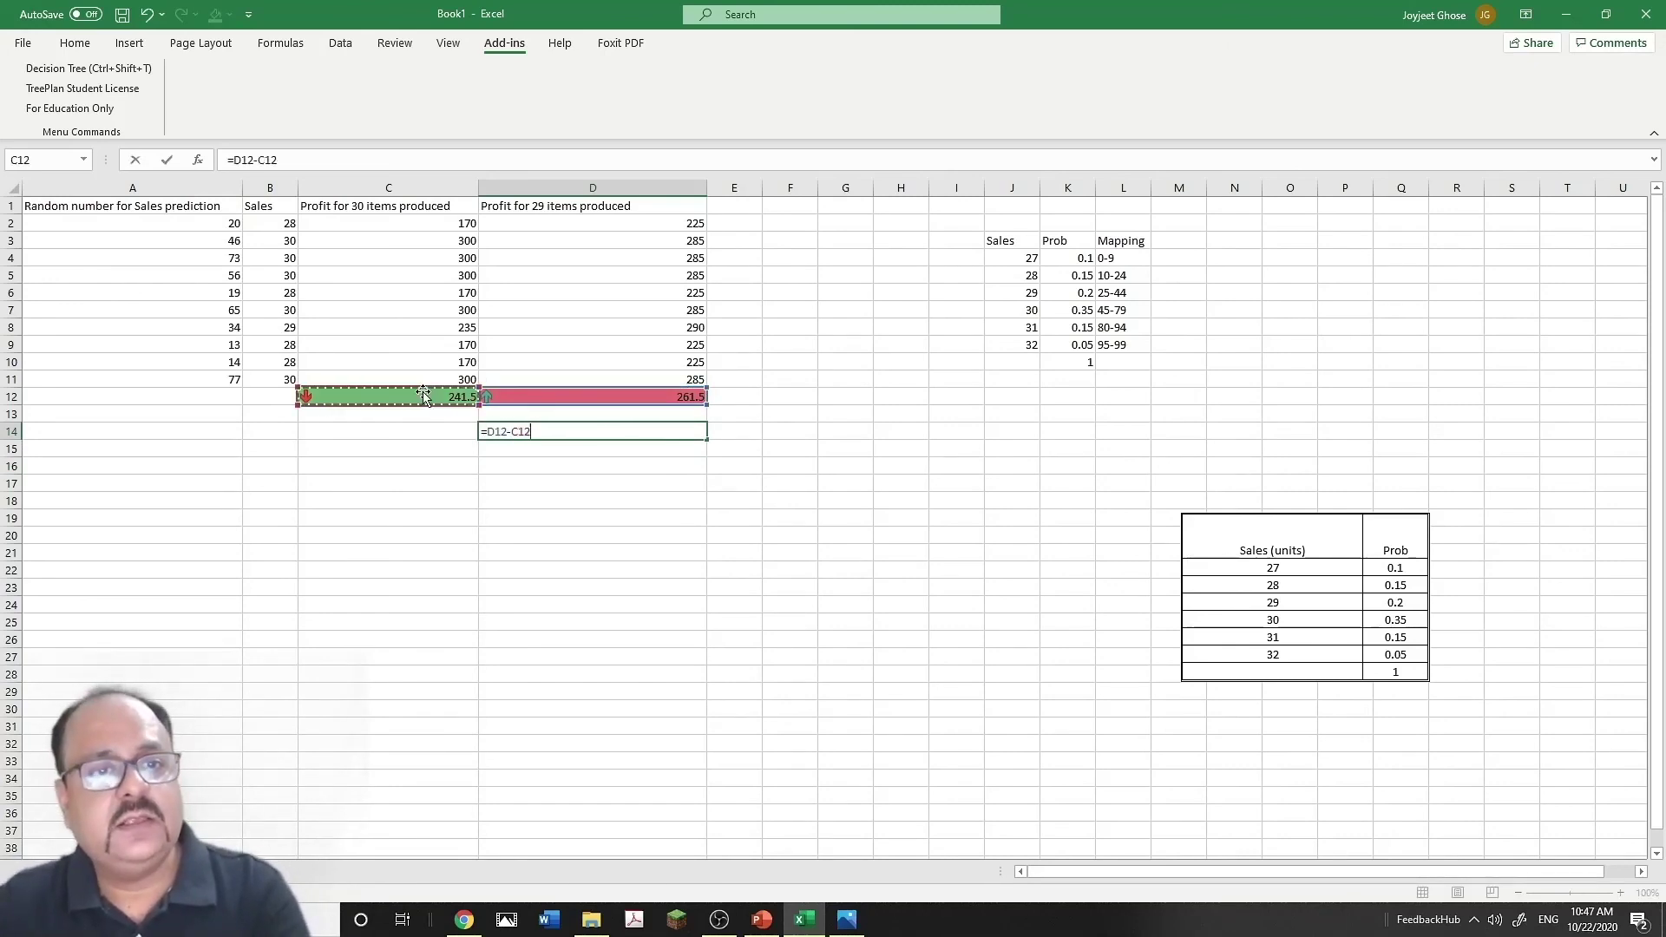
key("Return")
- Recalculate the simulation repeatedly and examine how the profit difference in D14 varies
left_click(699, 433)
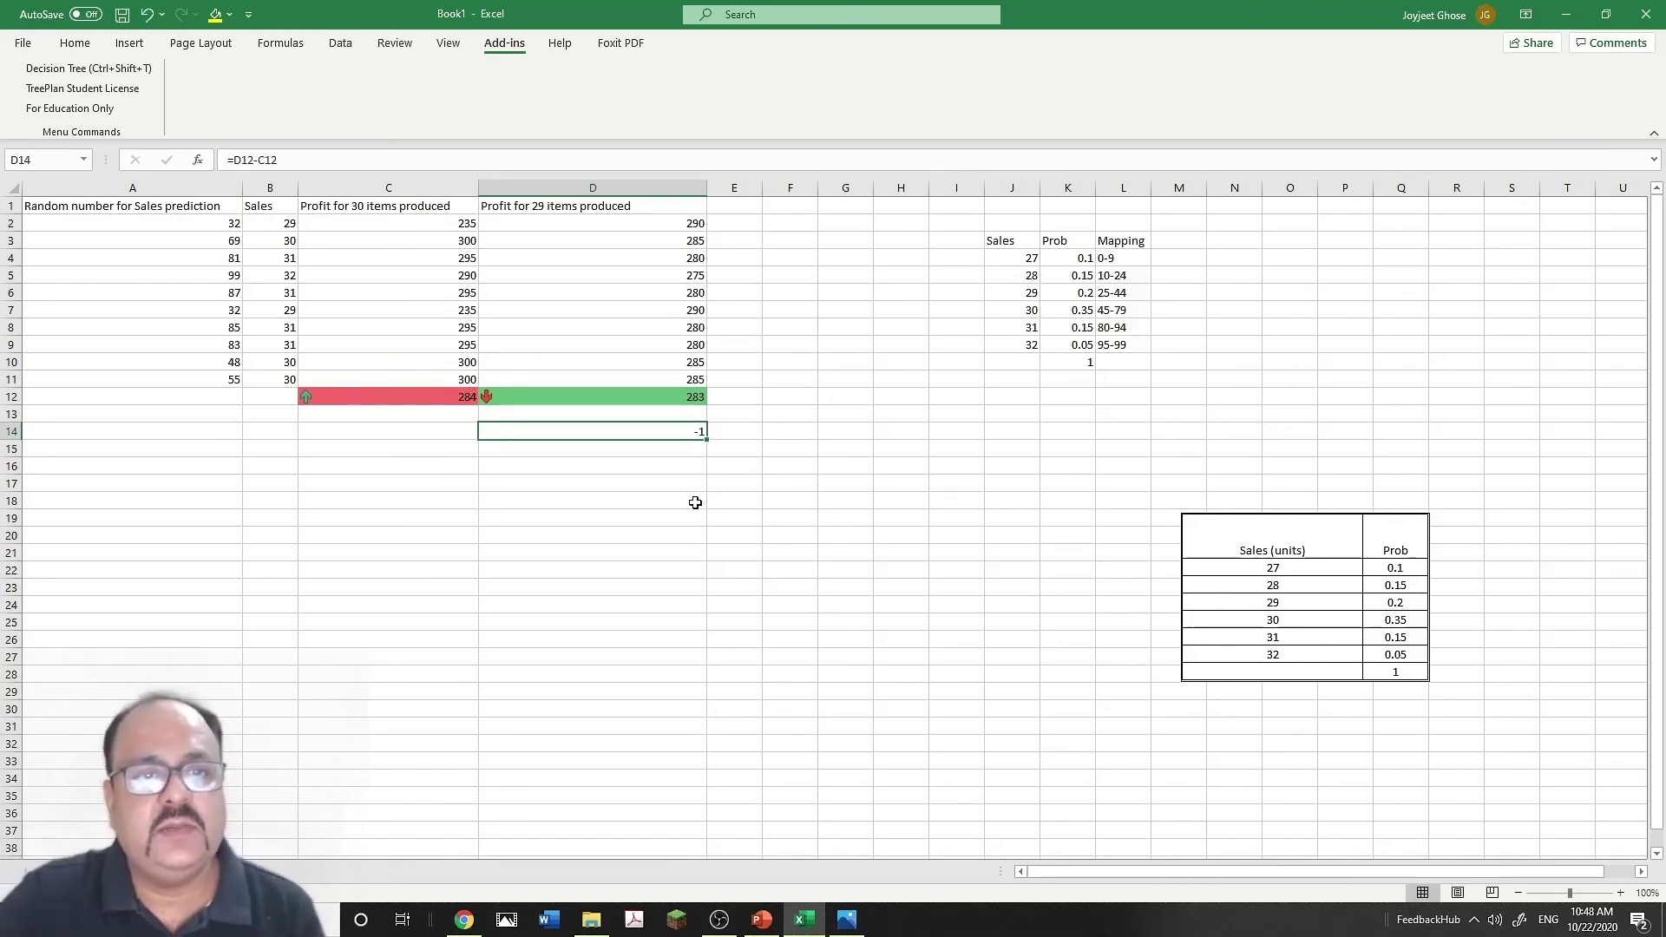
key("F9")
key("F9")
key("F9")
key("F9")
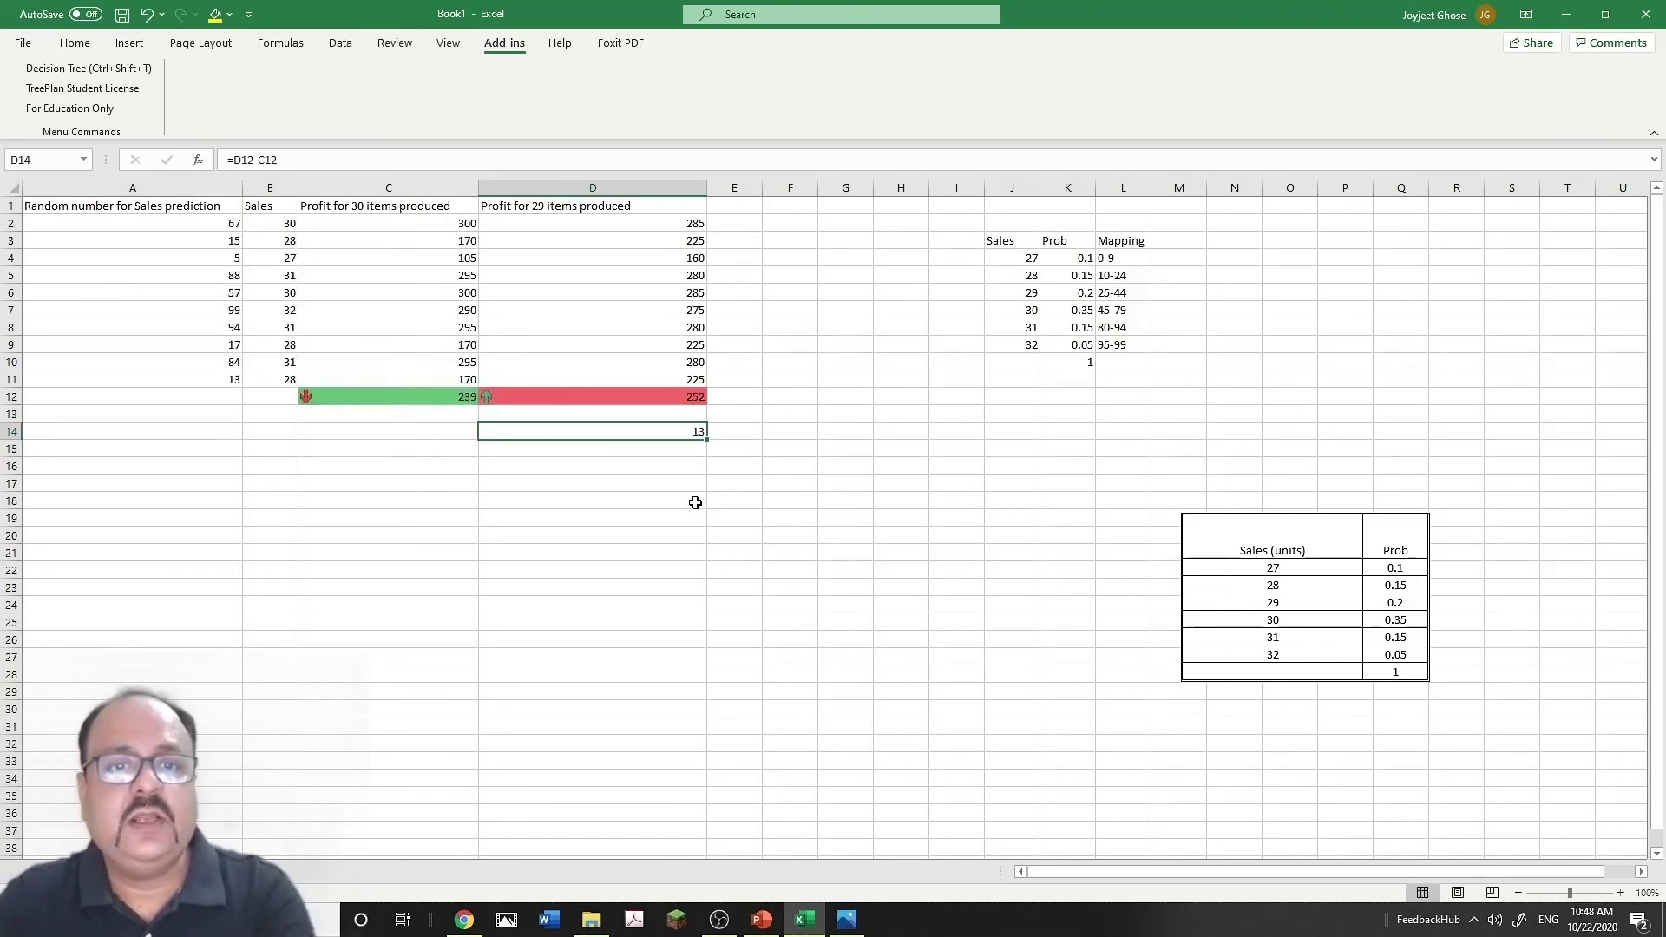
key("F9")
key("F9")
key("F9")
key("F9")
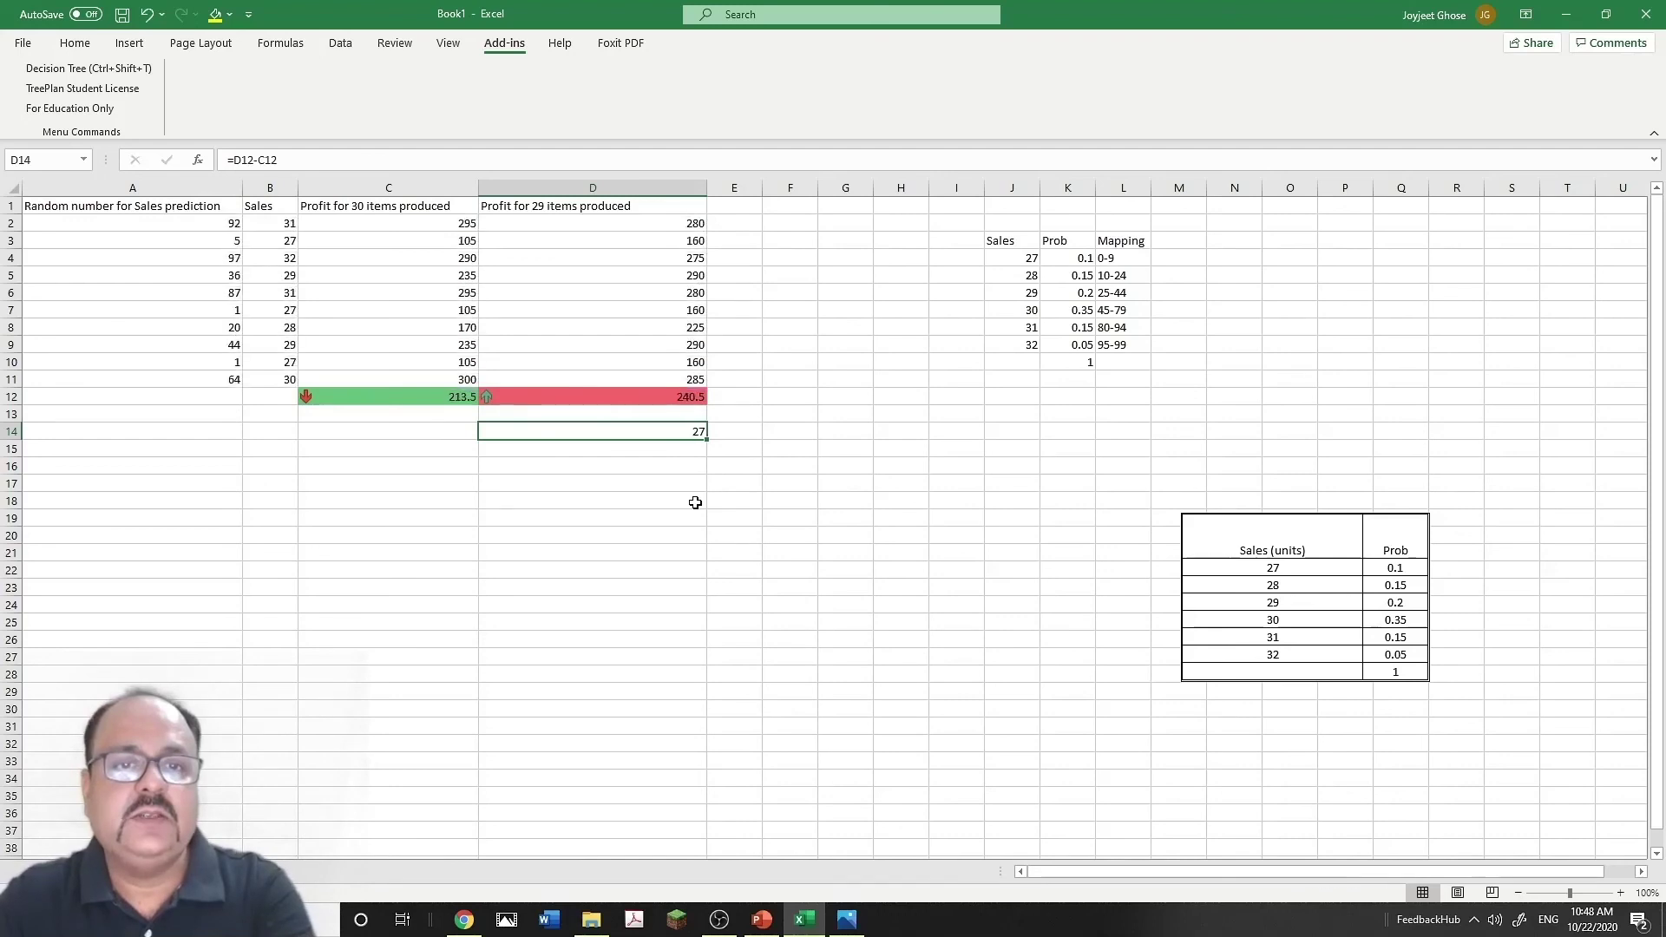
key("F9")
key("F9")
key("F9")
key("F9")
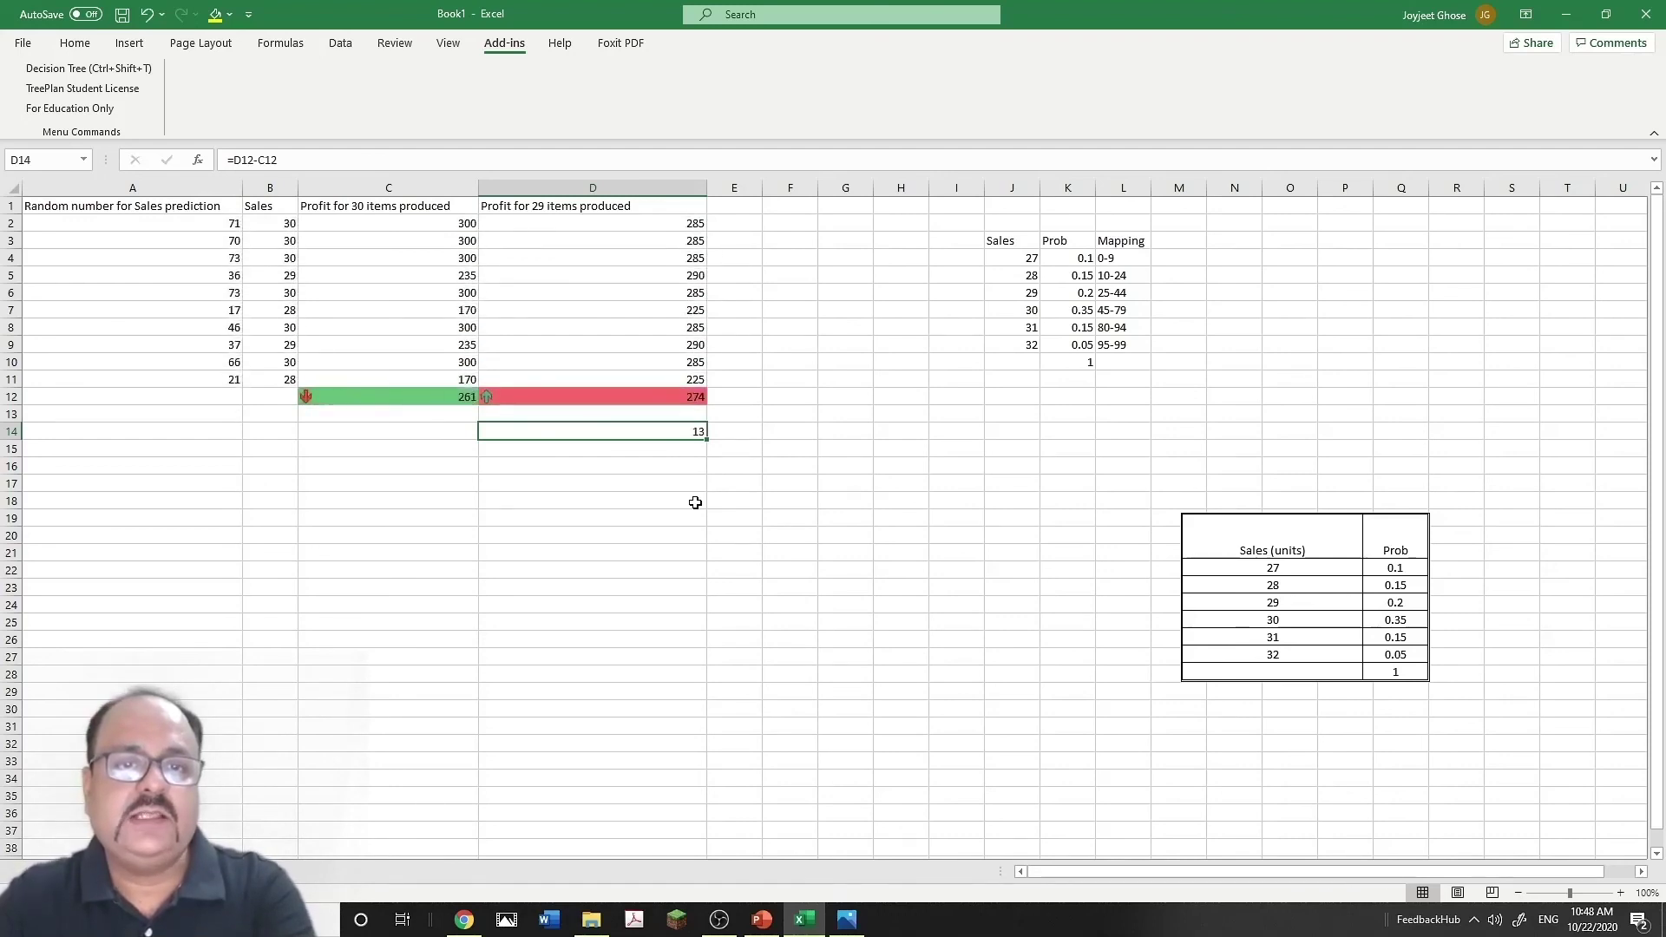
key("F9")
key("F9")
key("F9")
key("F9")
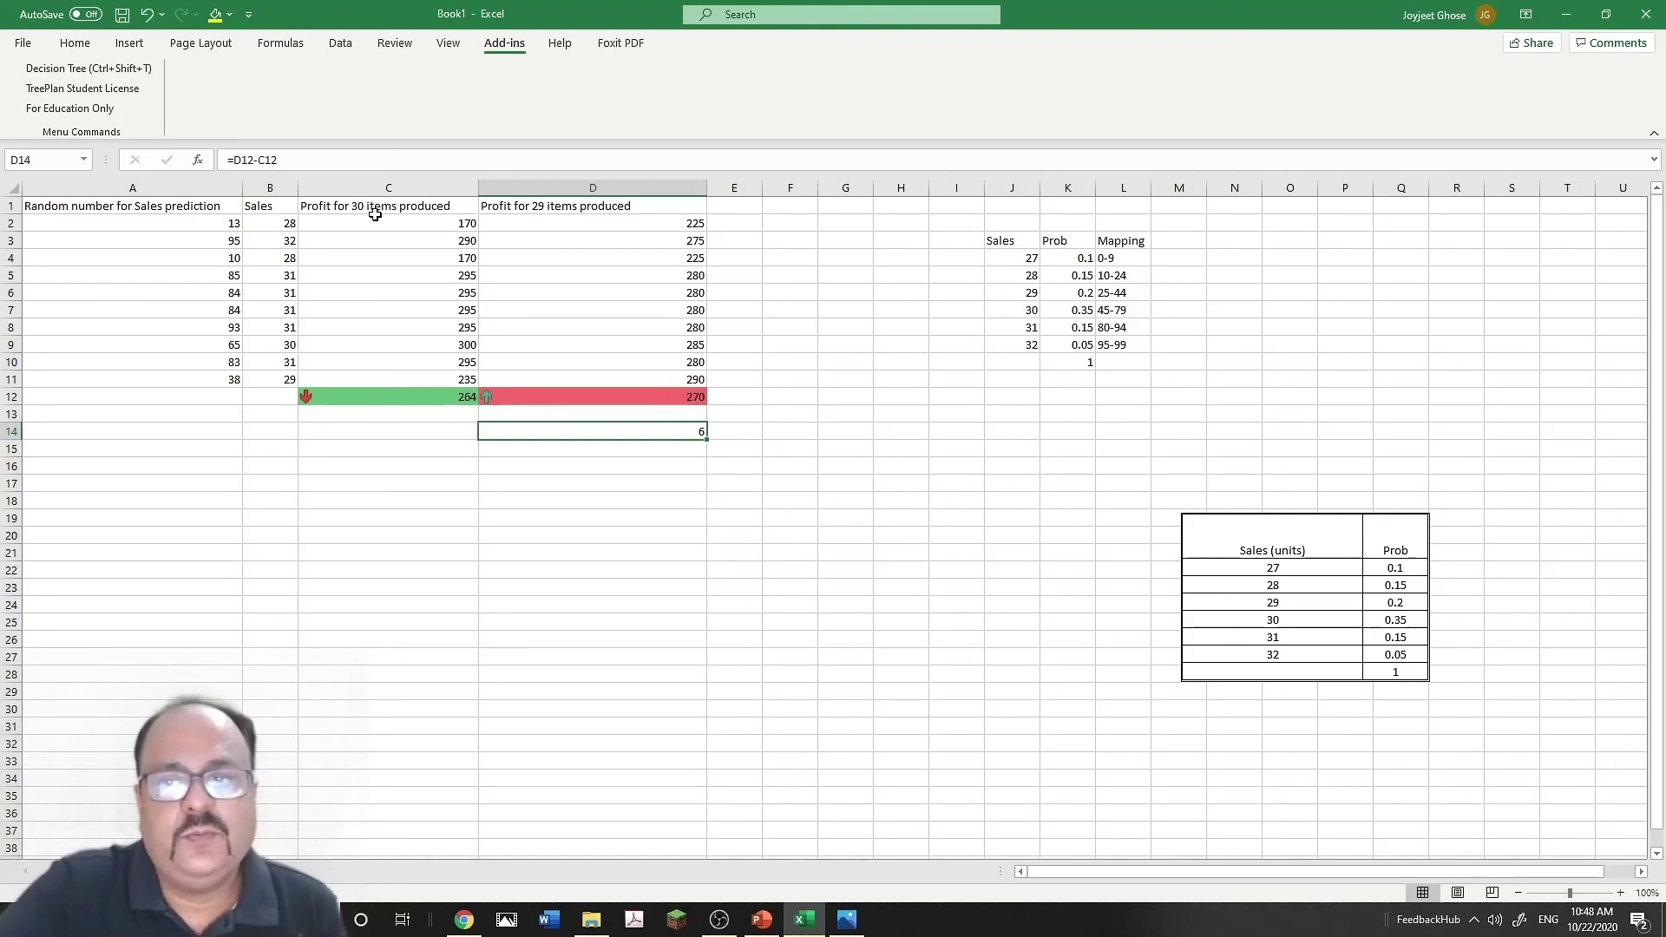
- Close the embedded worksheet's window and move the embedded sales probability table directly below the Sales, Prob and Mapping table
double_click(1293, 525)
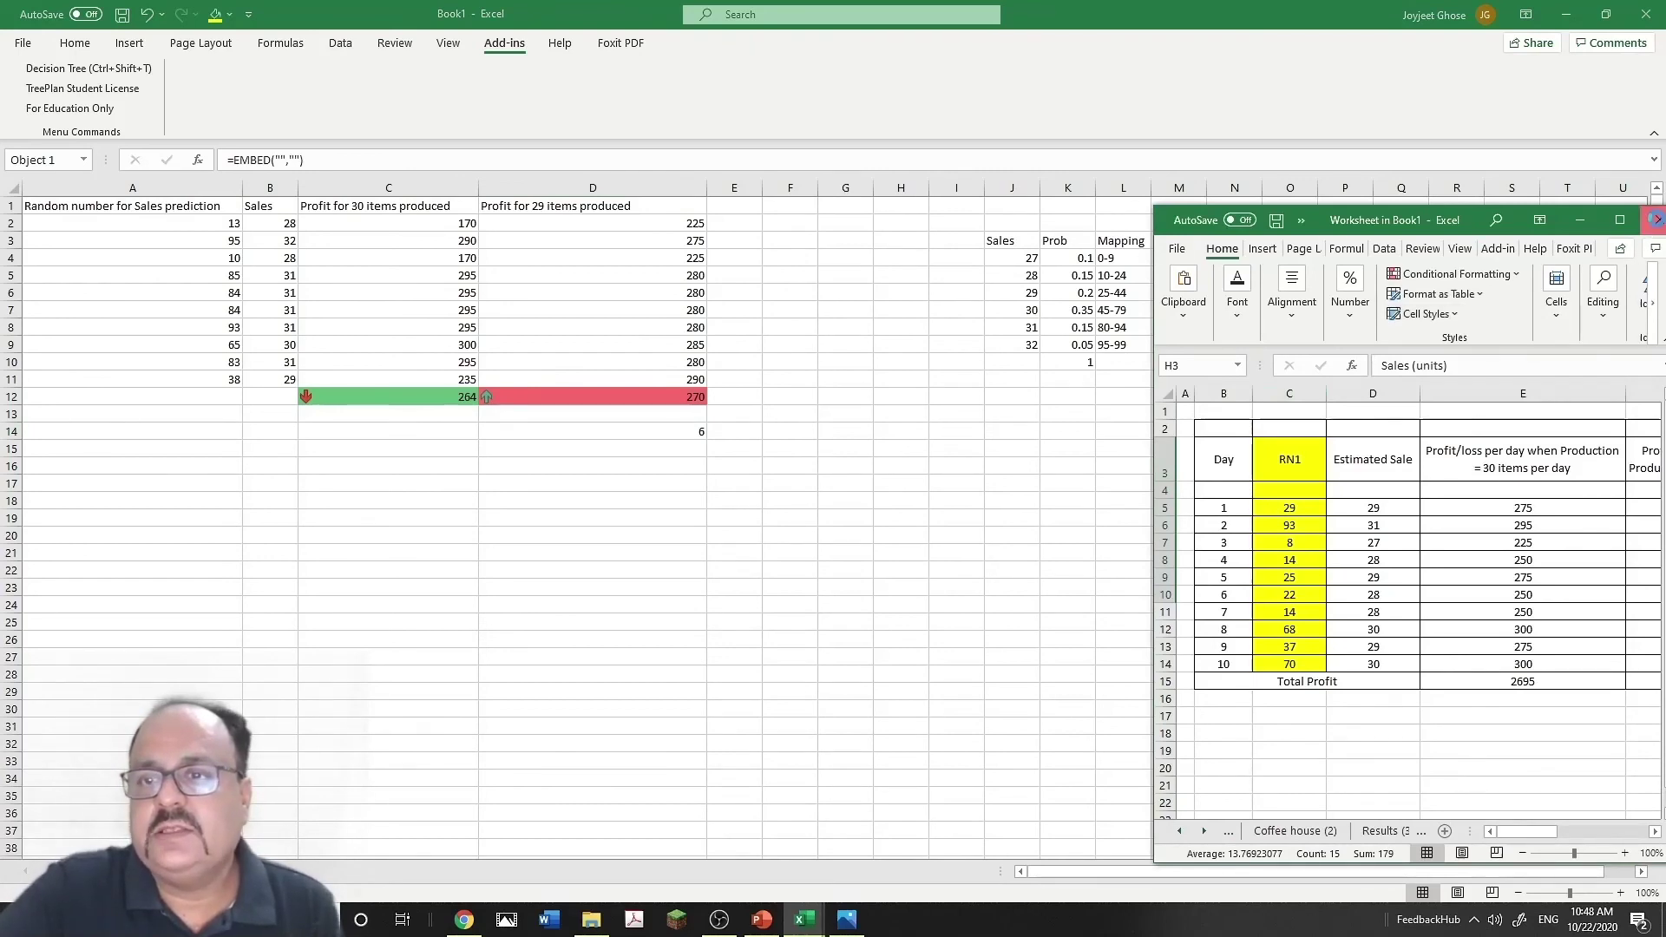
left_click(1656, 220)
left_click_drag(1244, 531, 977, 396)
left_click(701, 482)
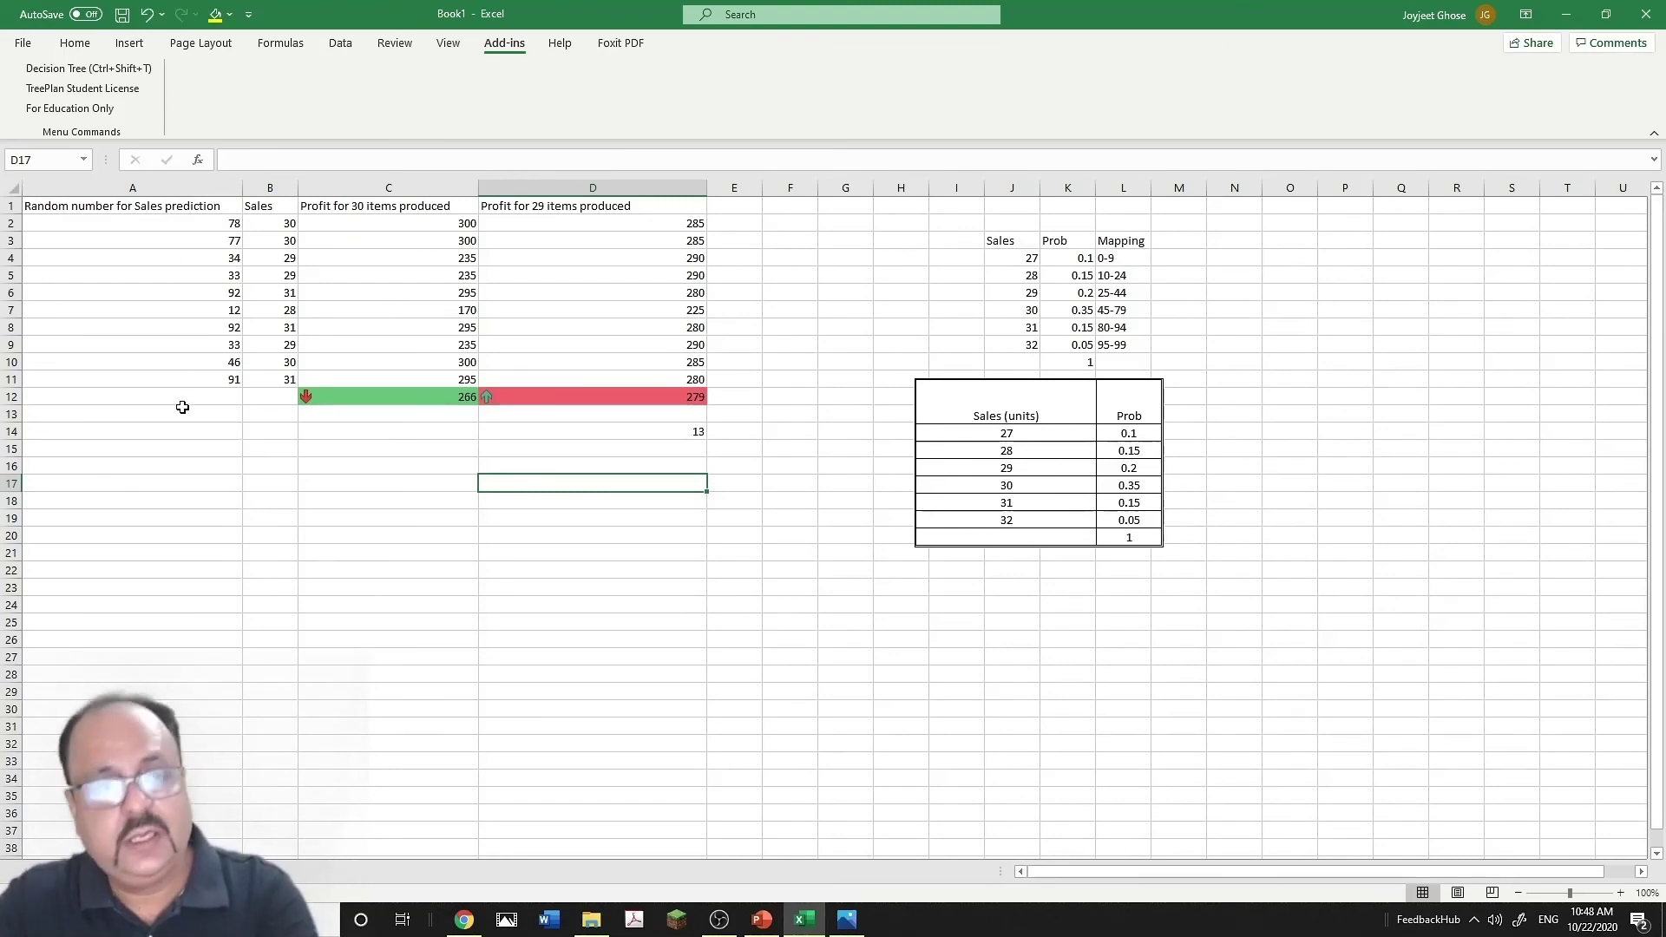
- Rerun the simulation with fresh random numbers several more times to compare the 30-item and 29-item averages
key("F9")
key("F9")
key("F9")
key("F9")
key("F9")
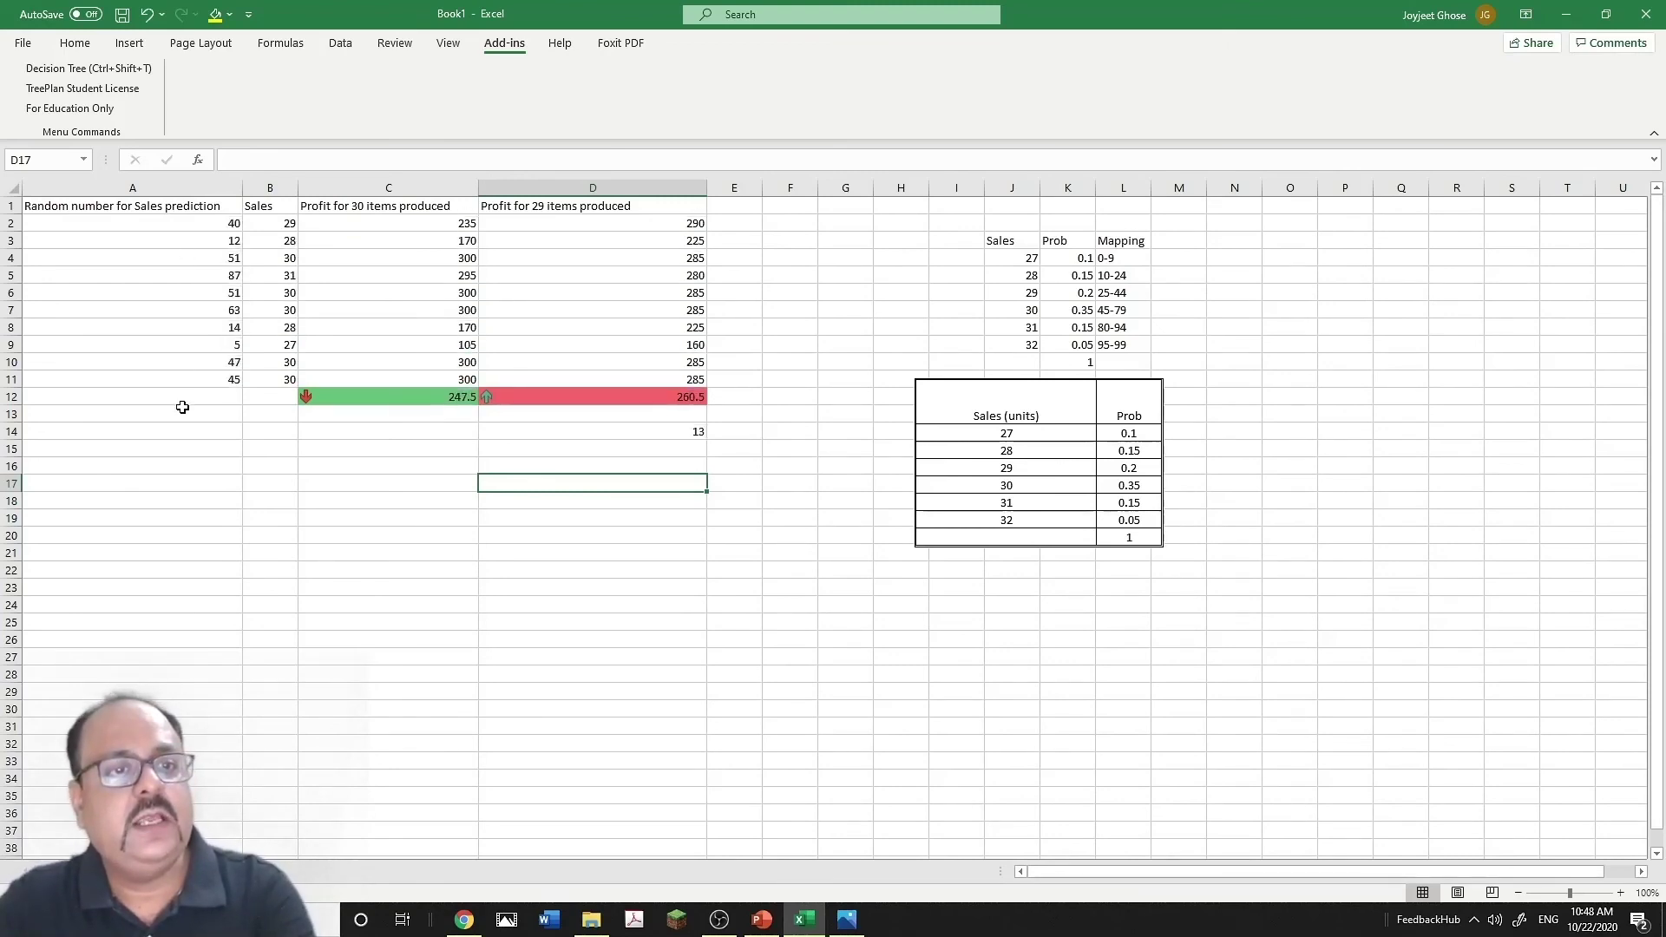
key("F9")
key("F9")
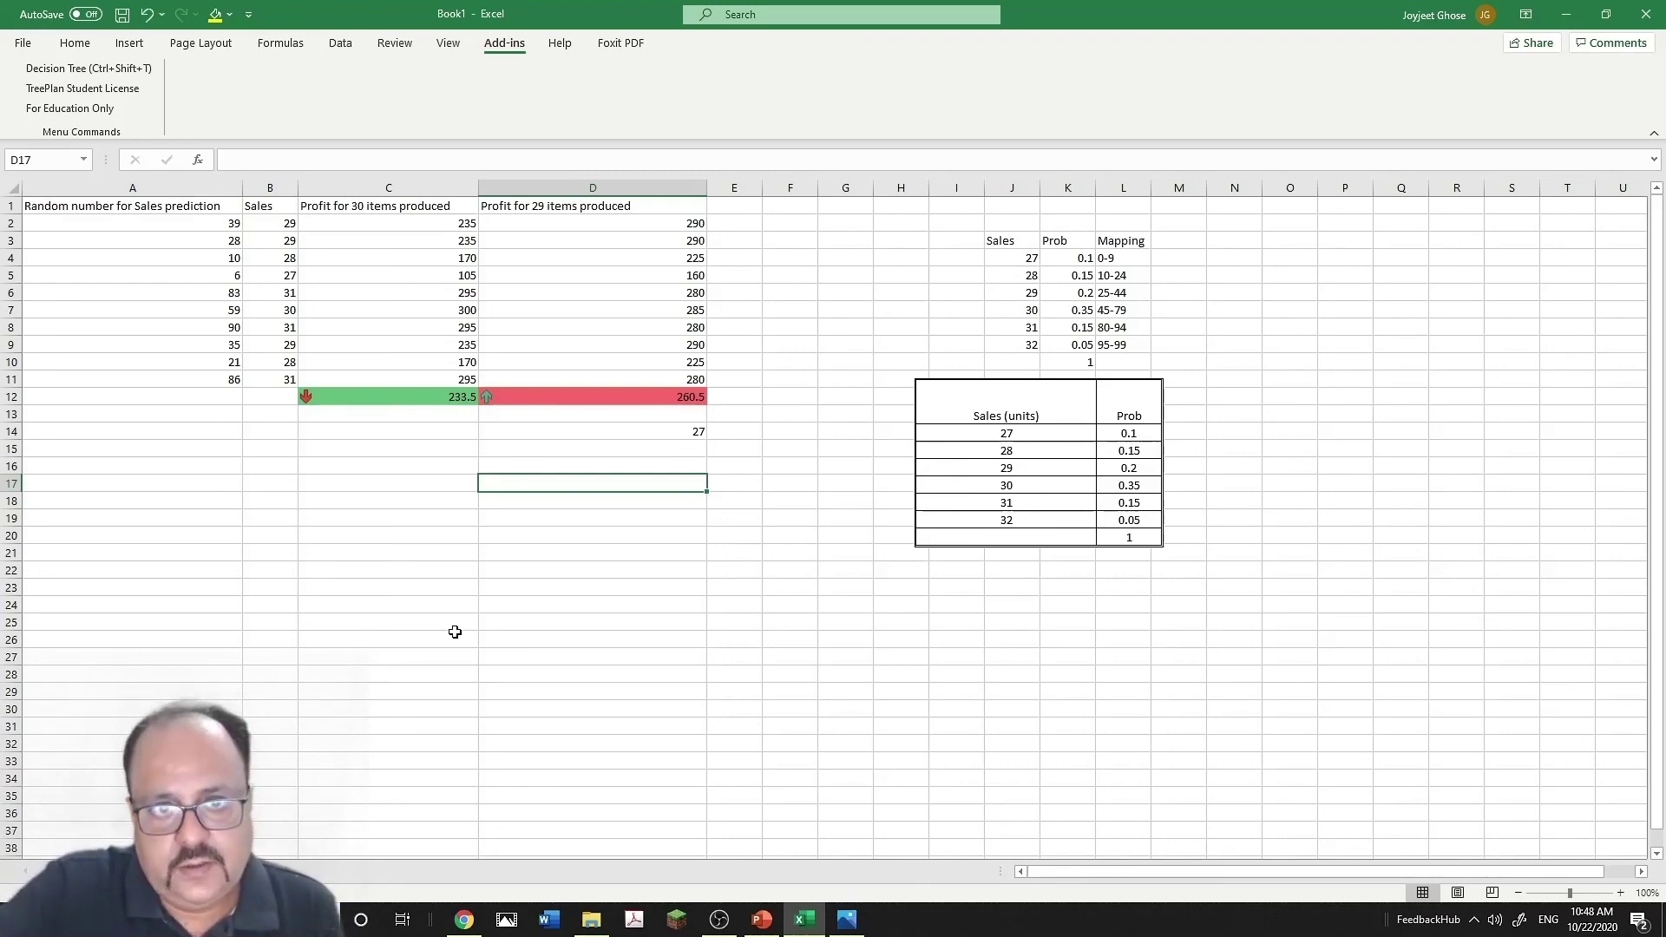
- Switch to the Monte Carlo presentation in PowerPoint and start the slide show from slide 19 with the profit comparison table
left_click(762, 919)
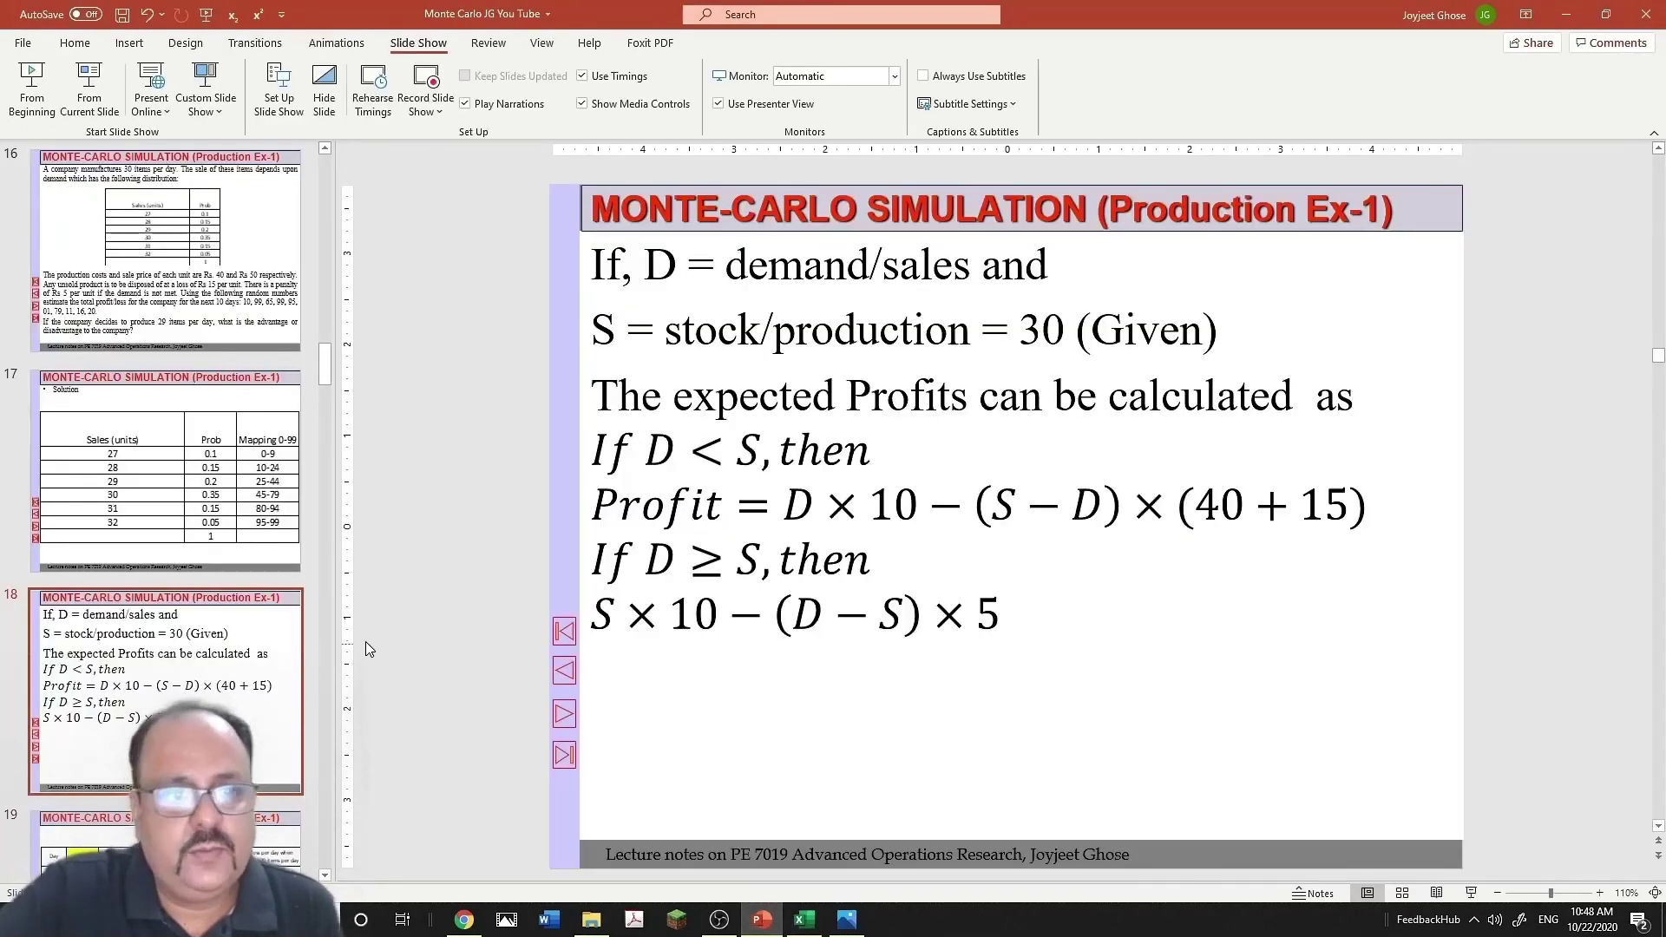
scroll(151, 564, "down", 4)
left_click(148, 596)
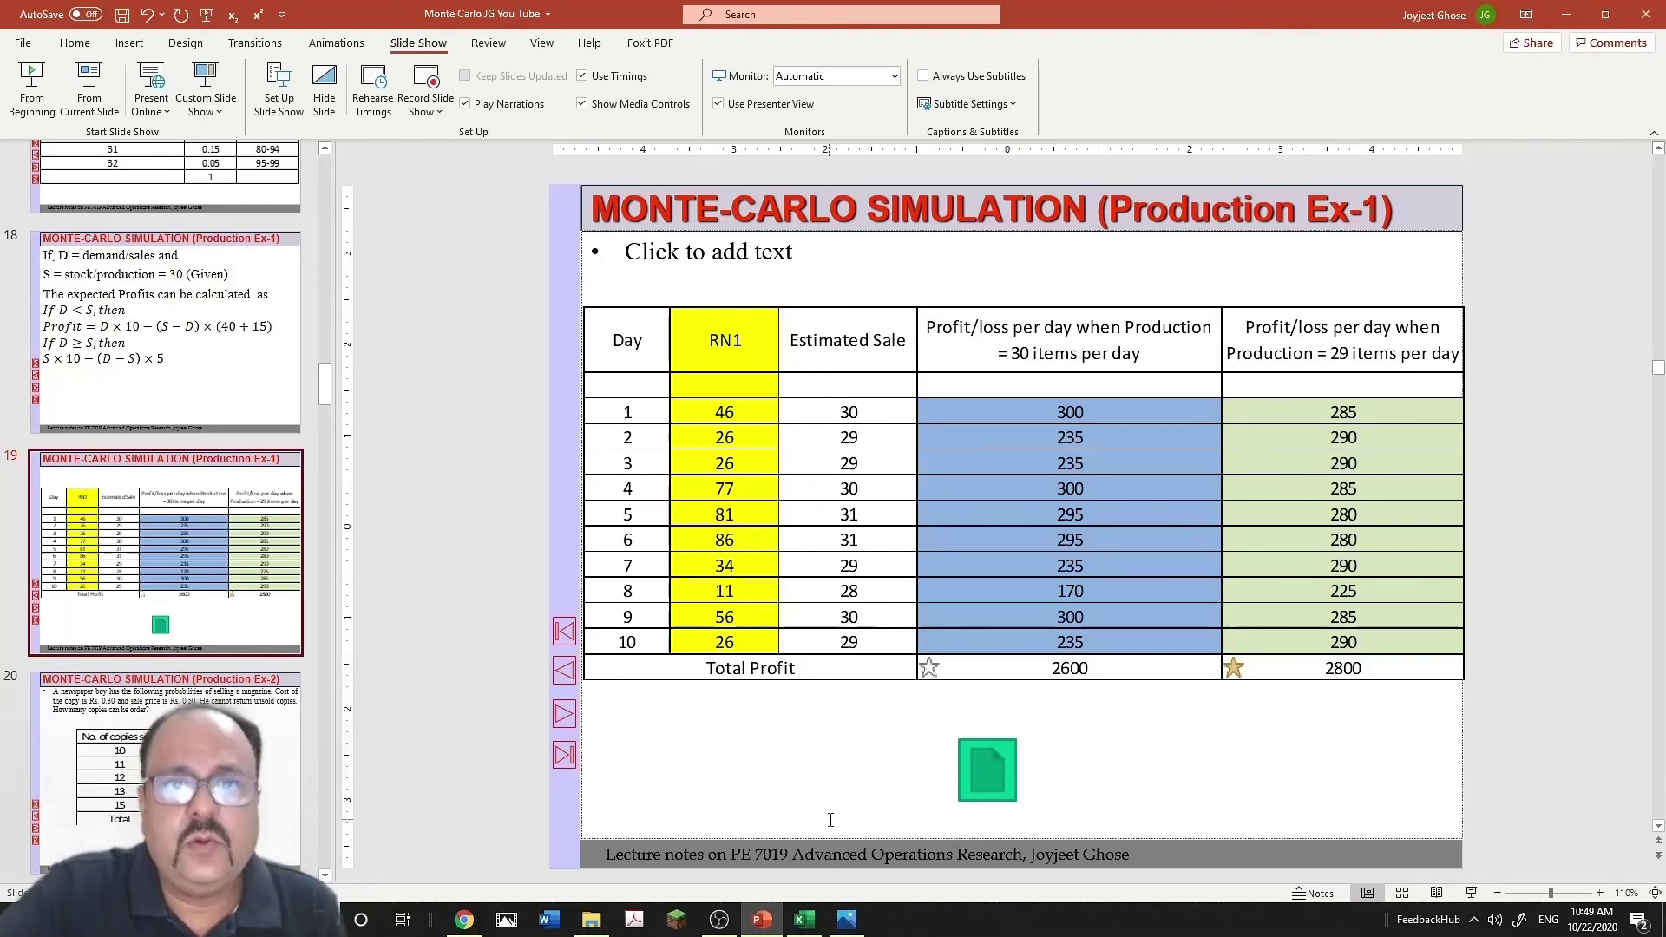
left_click(91, 90)
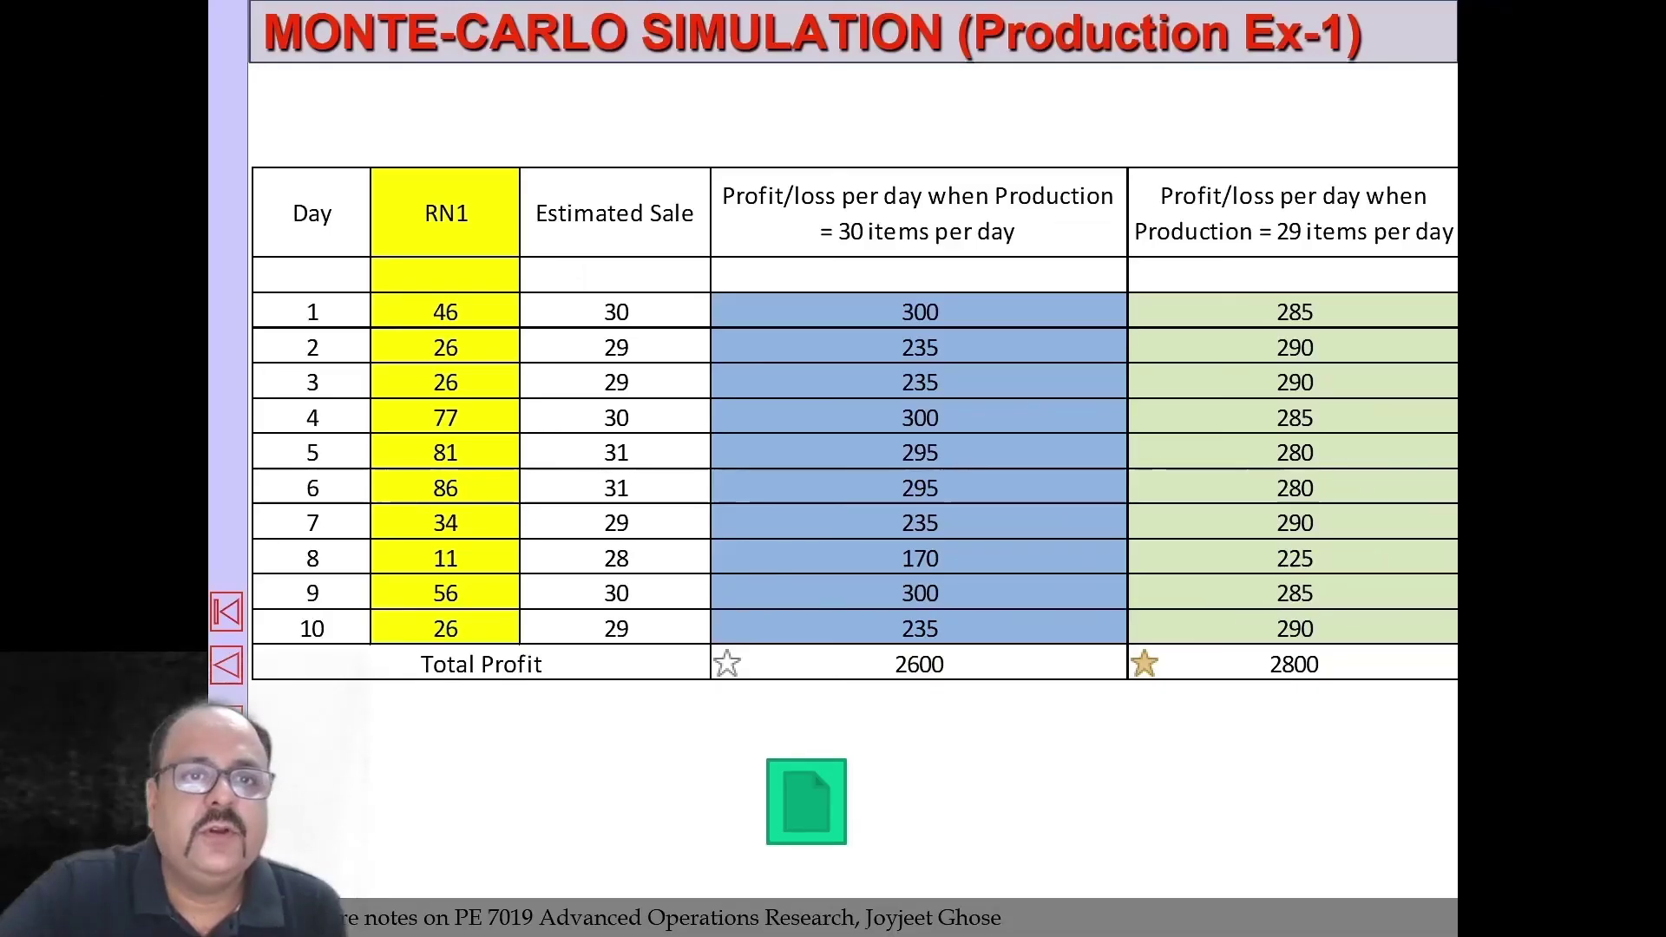